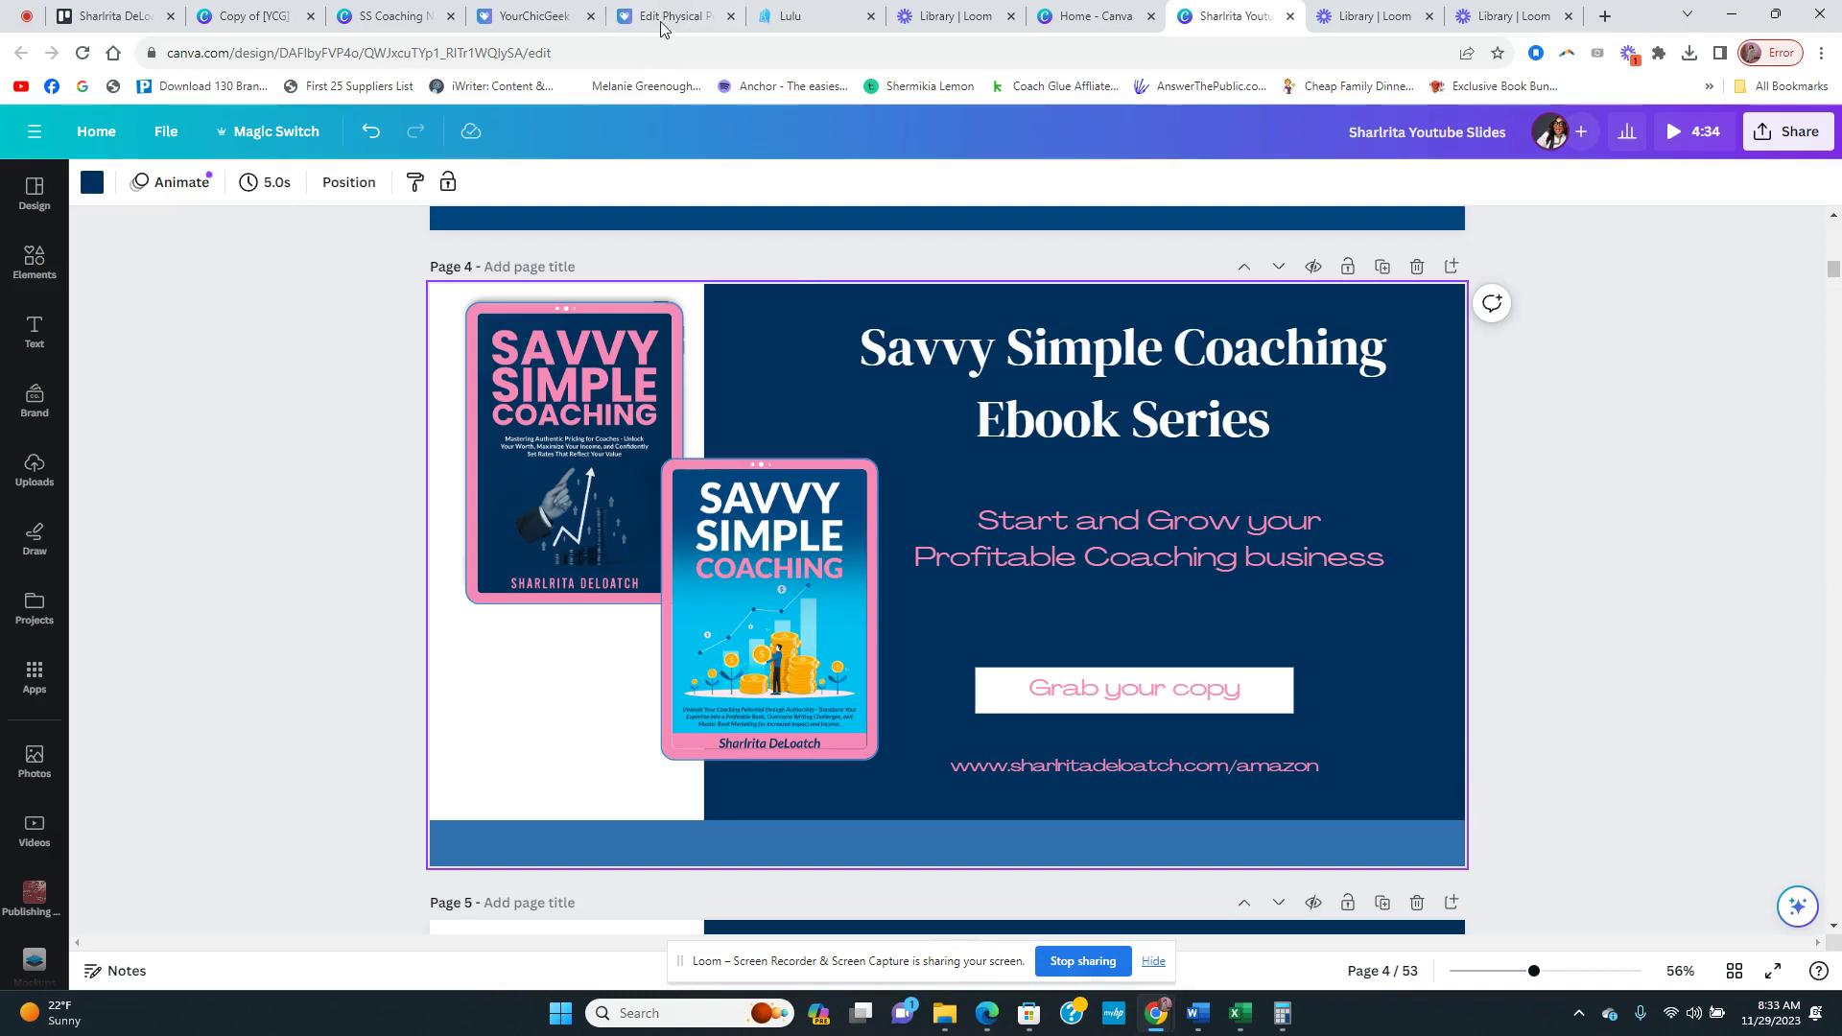
Step: Switch to Payhip, open its dashboard in a separate tab, and view the Store page
{"action": "left_click", "coordinate": [669, 21]}
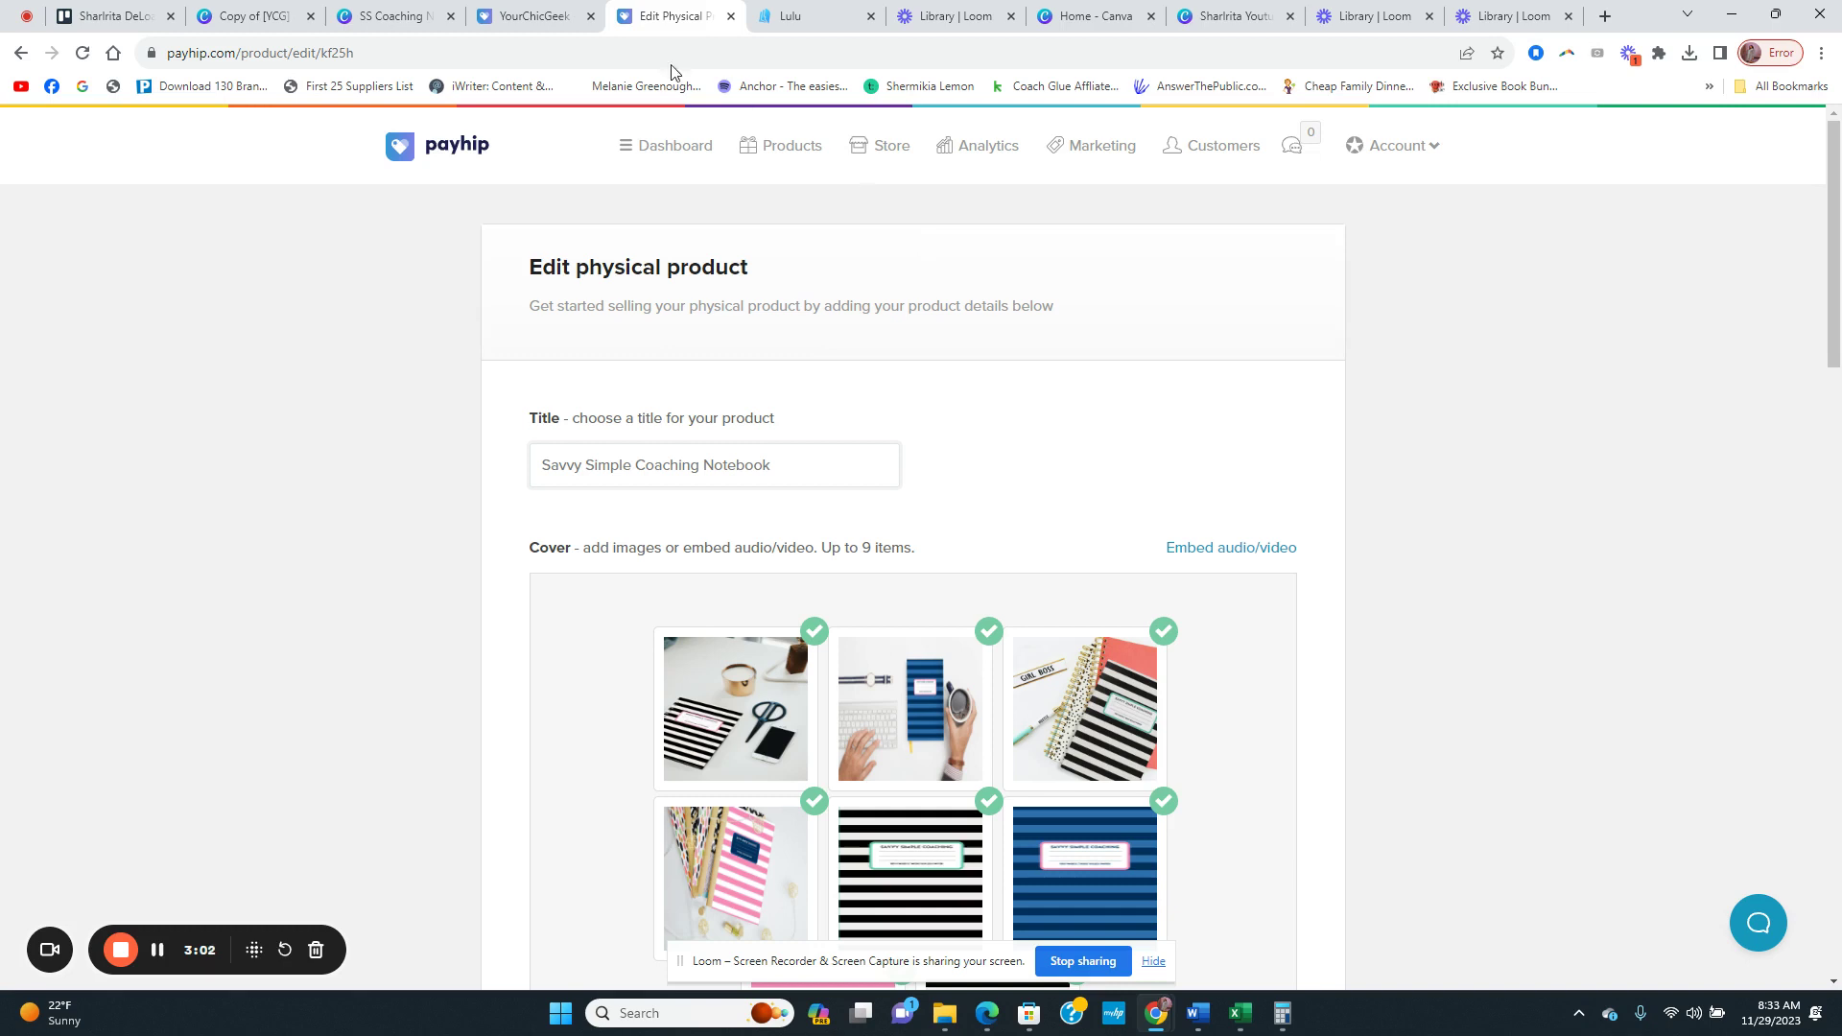
{"action": "middle_click", "coordinate": [470, 146]}
{"action": "left_click", "coordinate": [767, 19]}
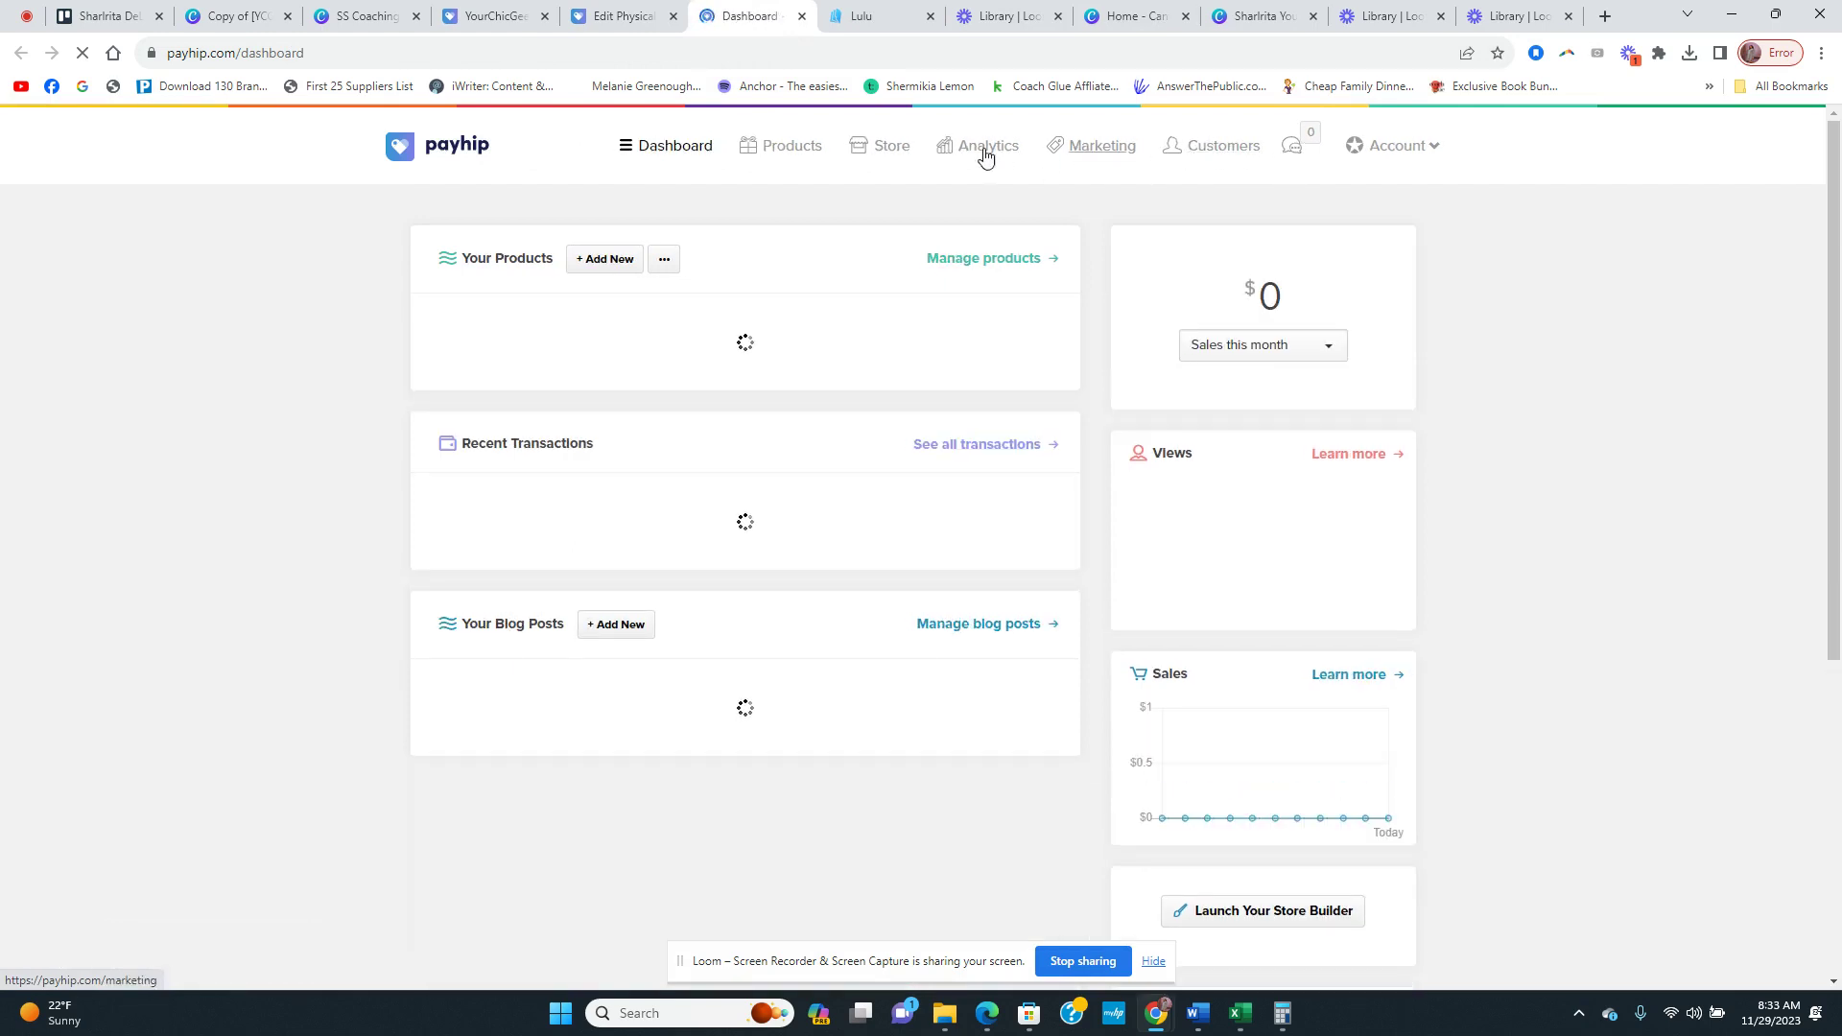
{"action": "left_click", "coordinate": [873, 145]}
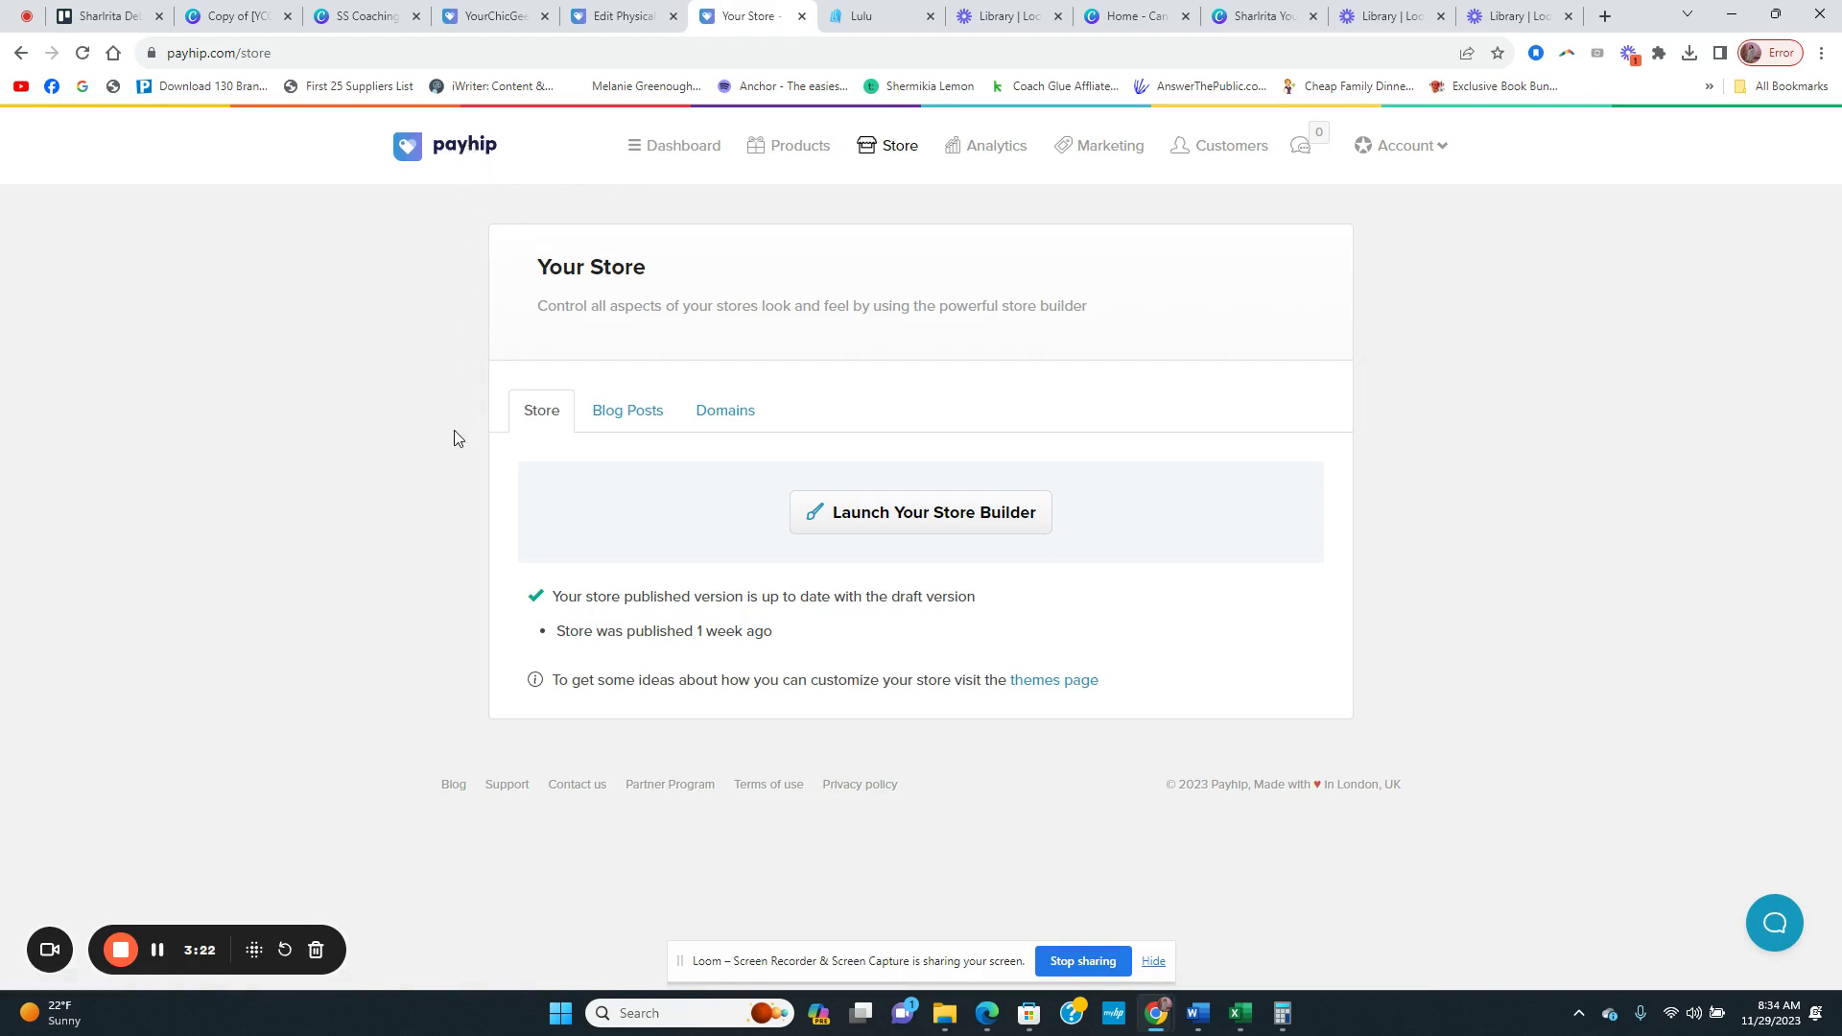
Step: Return to the Savvy Simple Coaching Notebook product and review its cover images
{"action": "middle_click", "coordinate": [749, 28]}
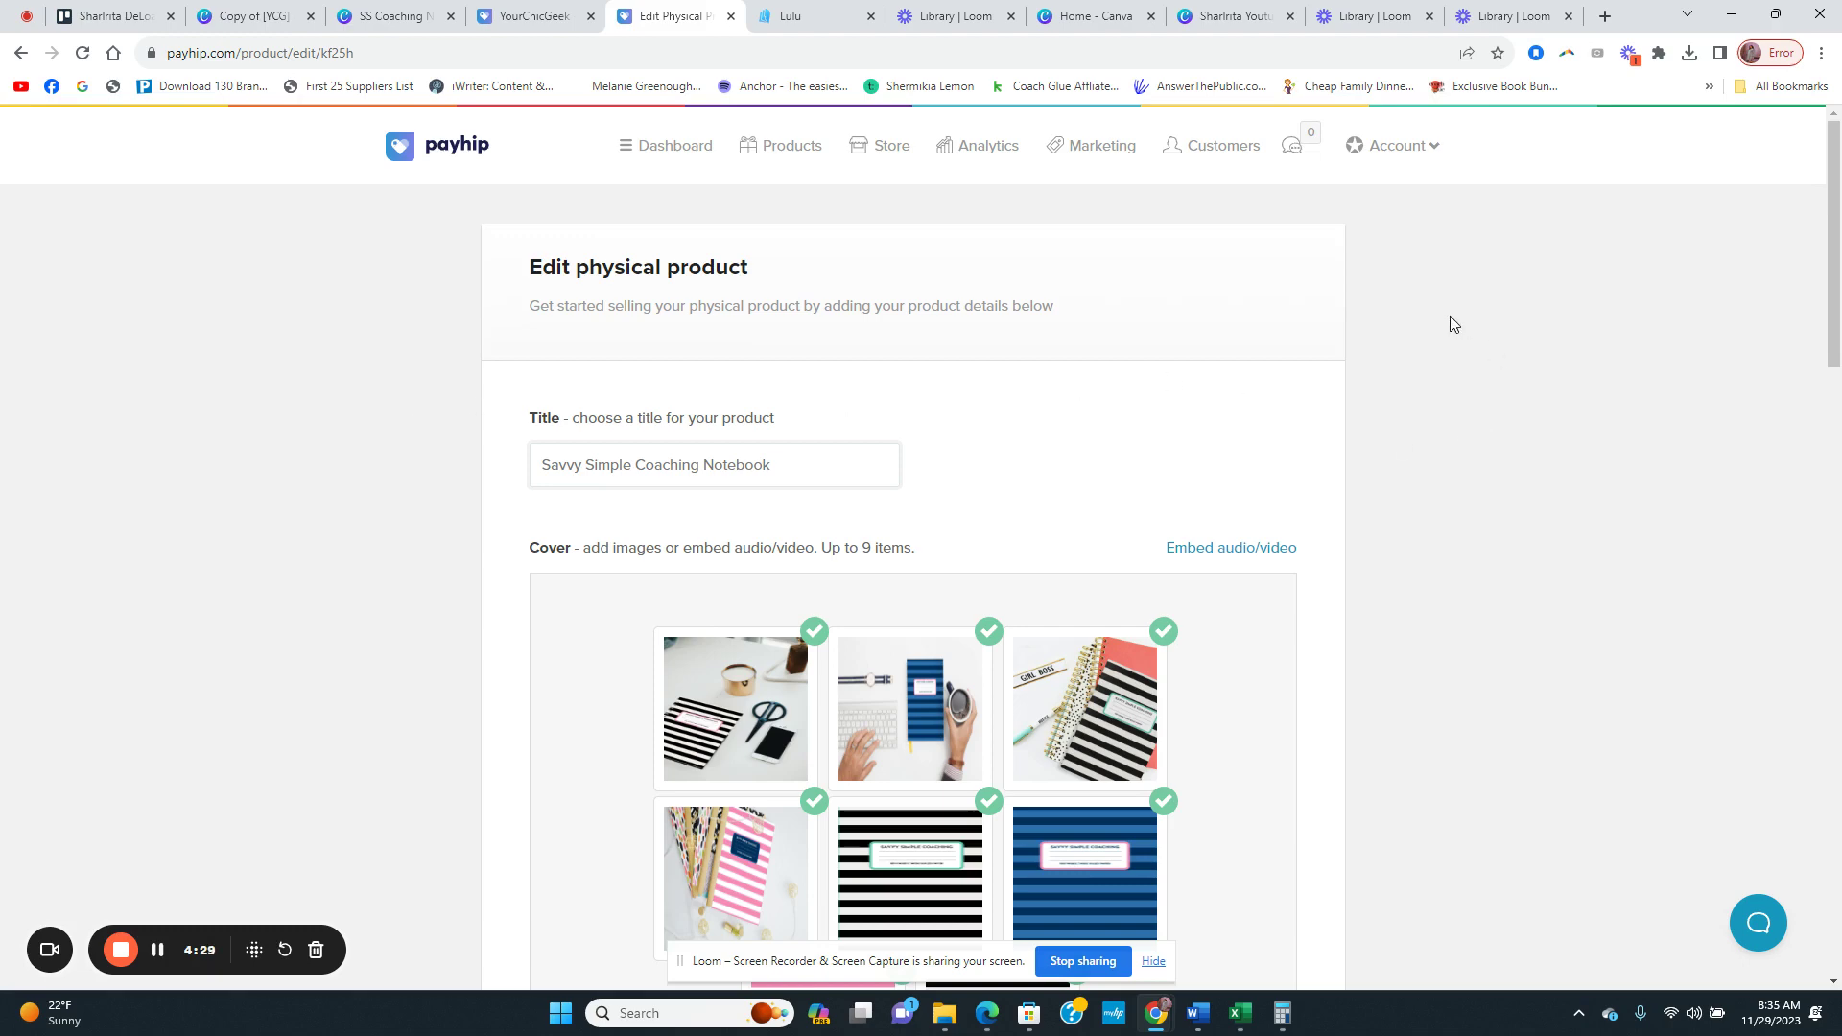
{"action": "scroll", "coordinate": [1447, 470], "scroll_direction": "down", "scroll_amount": 3}
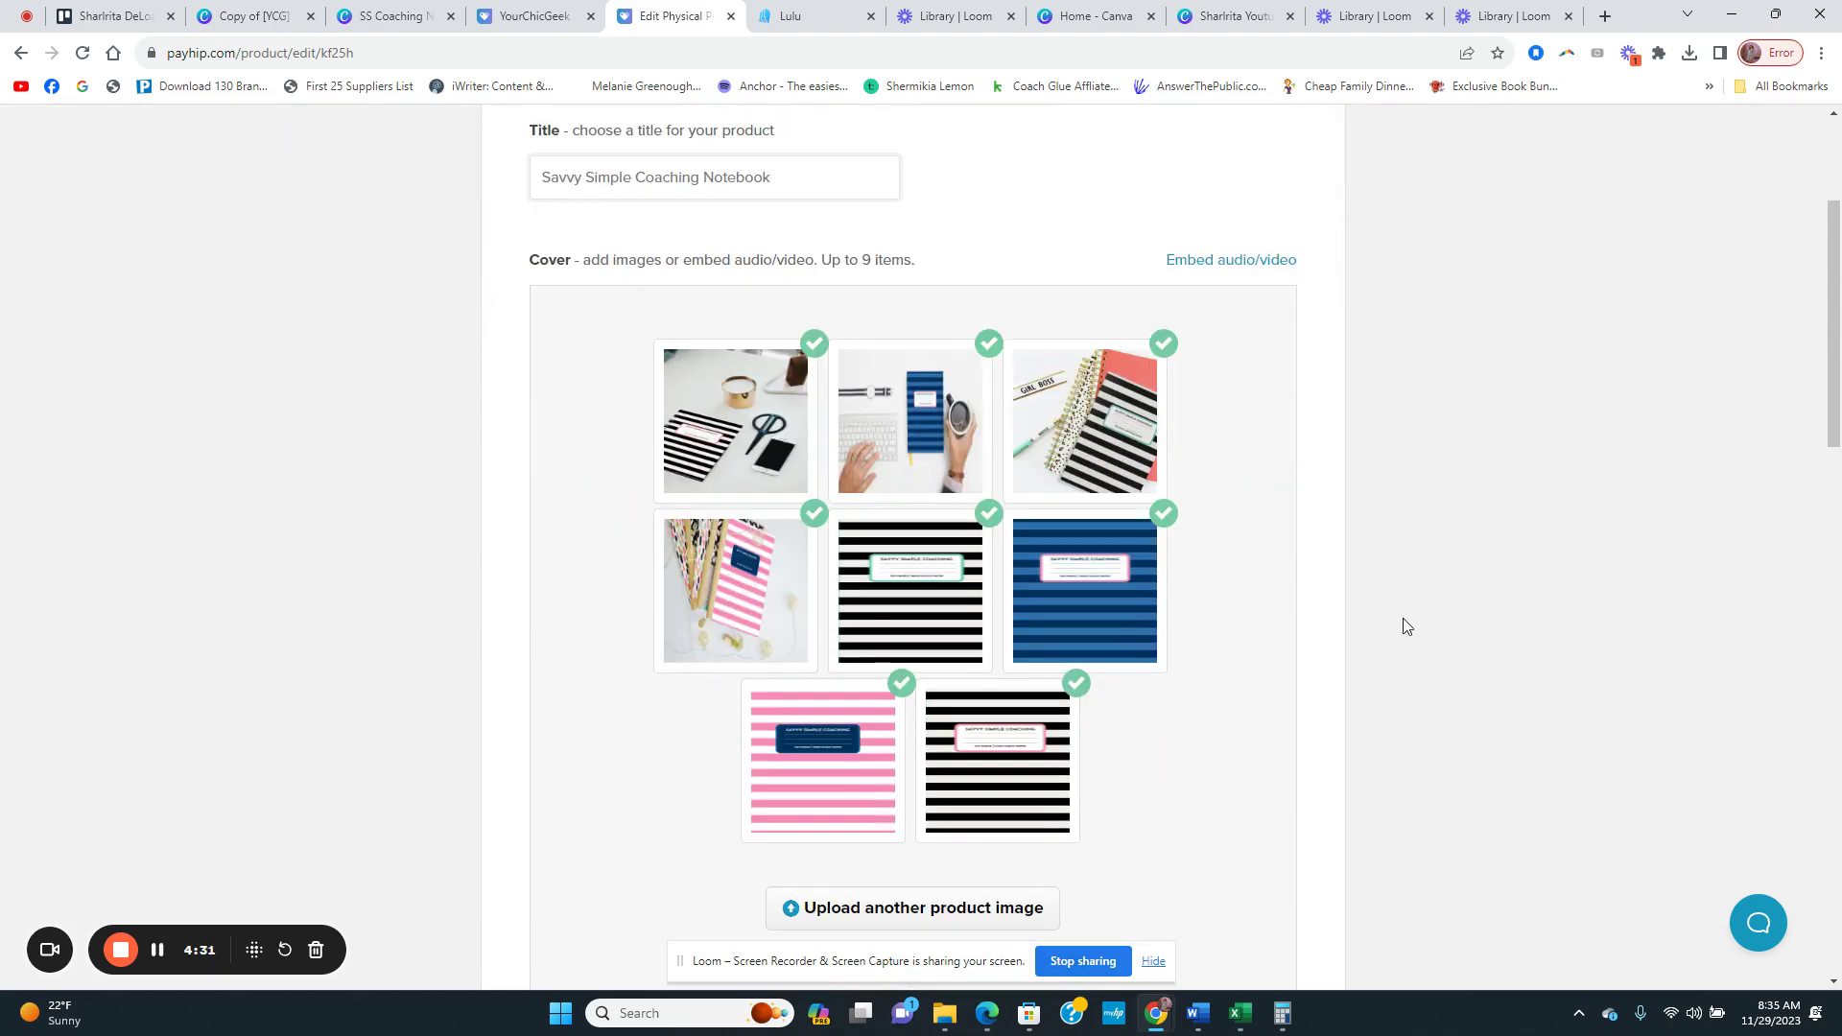
{"action": "scroll", "coordinate": [1406, 626], "scroll_direction": "up", "scroll_amount": 3}
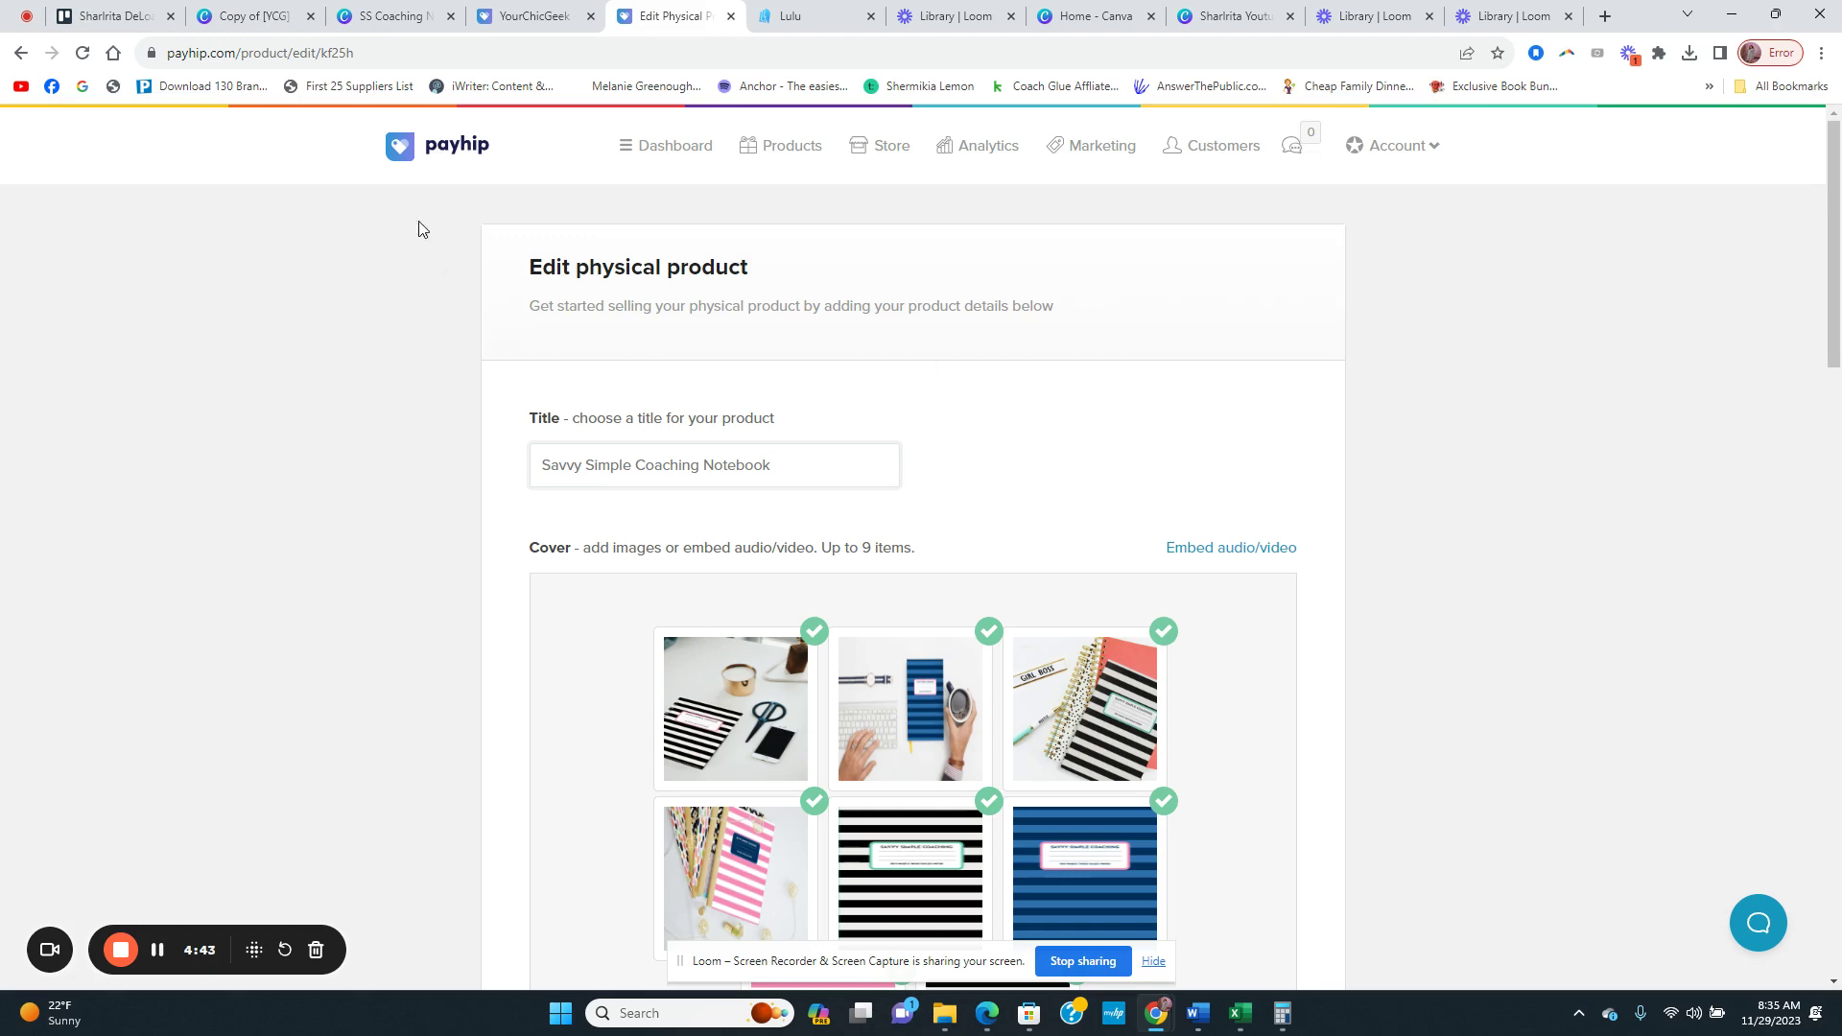
Step: Switch to the YourChicGeek shop and browse its KDP journal and planner template listings
{"action": "left_click", "coordinate": [553, 23]}
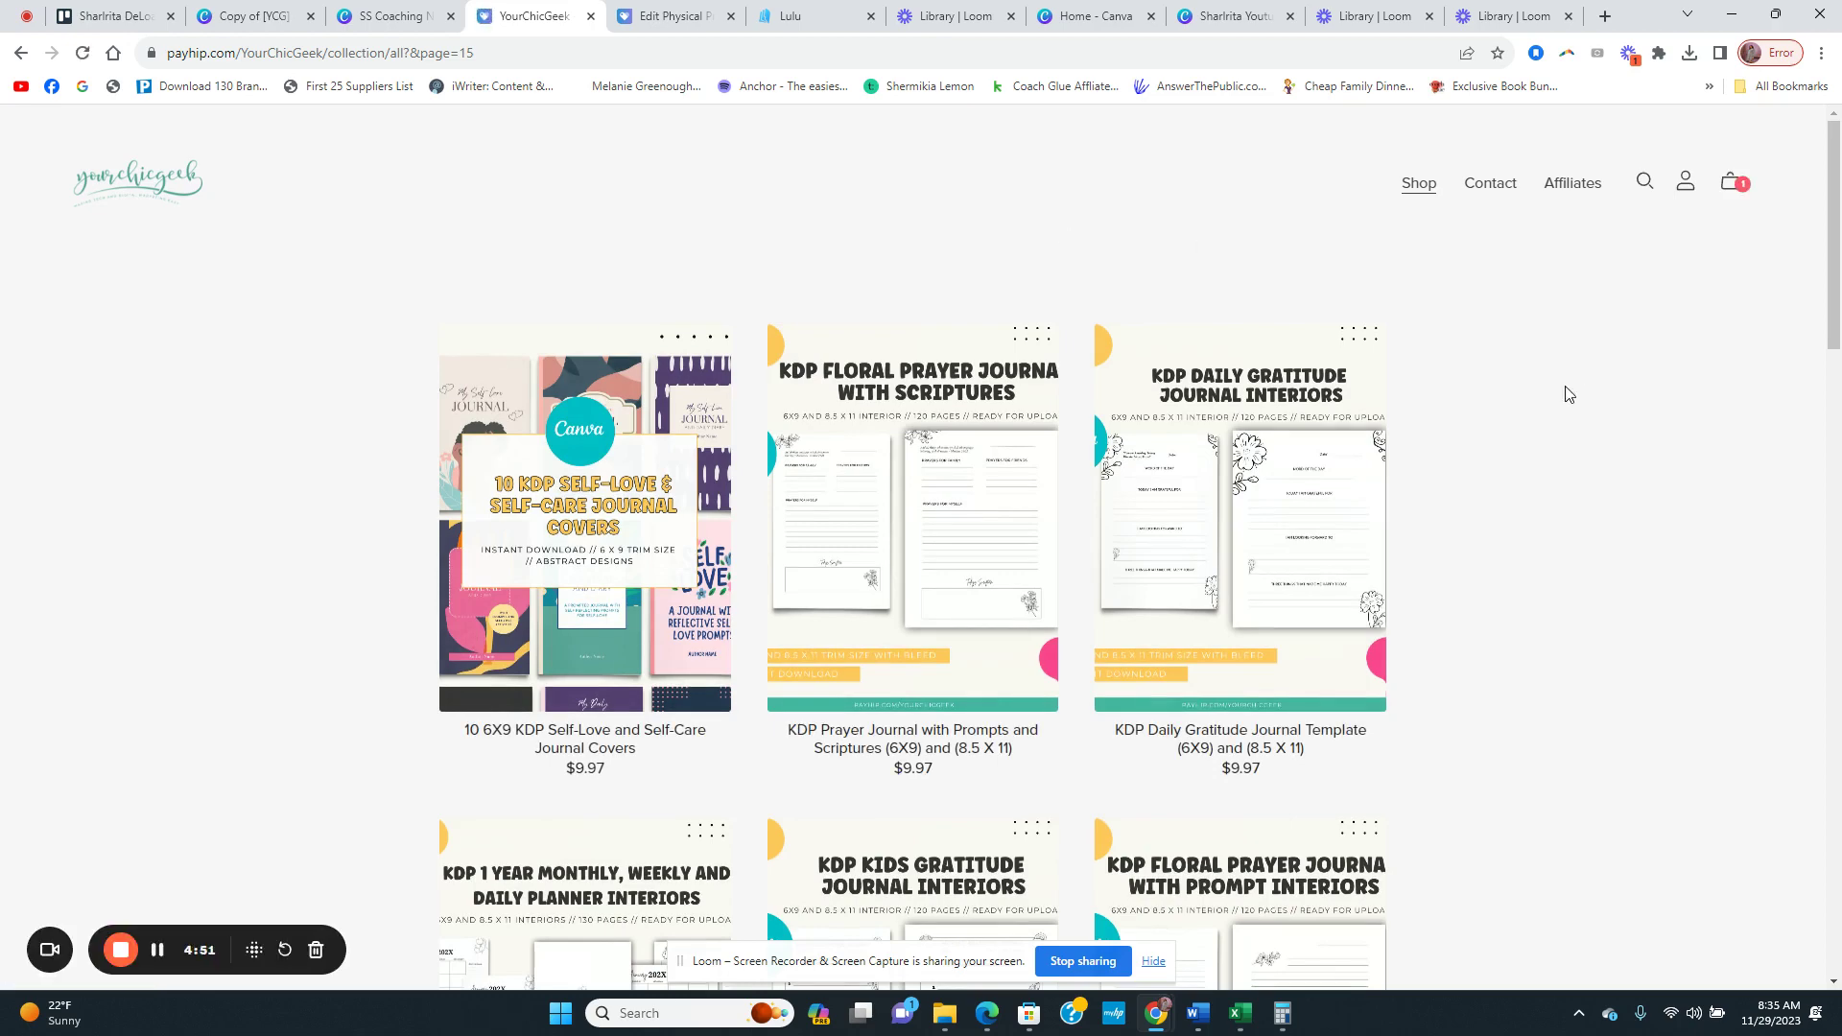
{"action": "scroll", "coordinate": [341, 479], "scroll_direction": "down", "scroll_amount": 2}
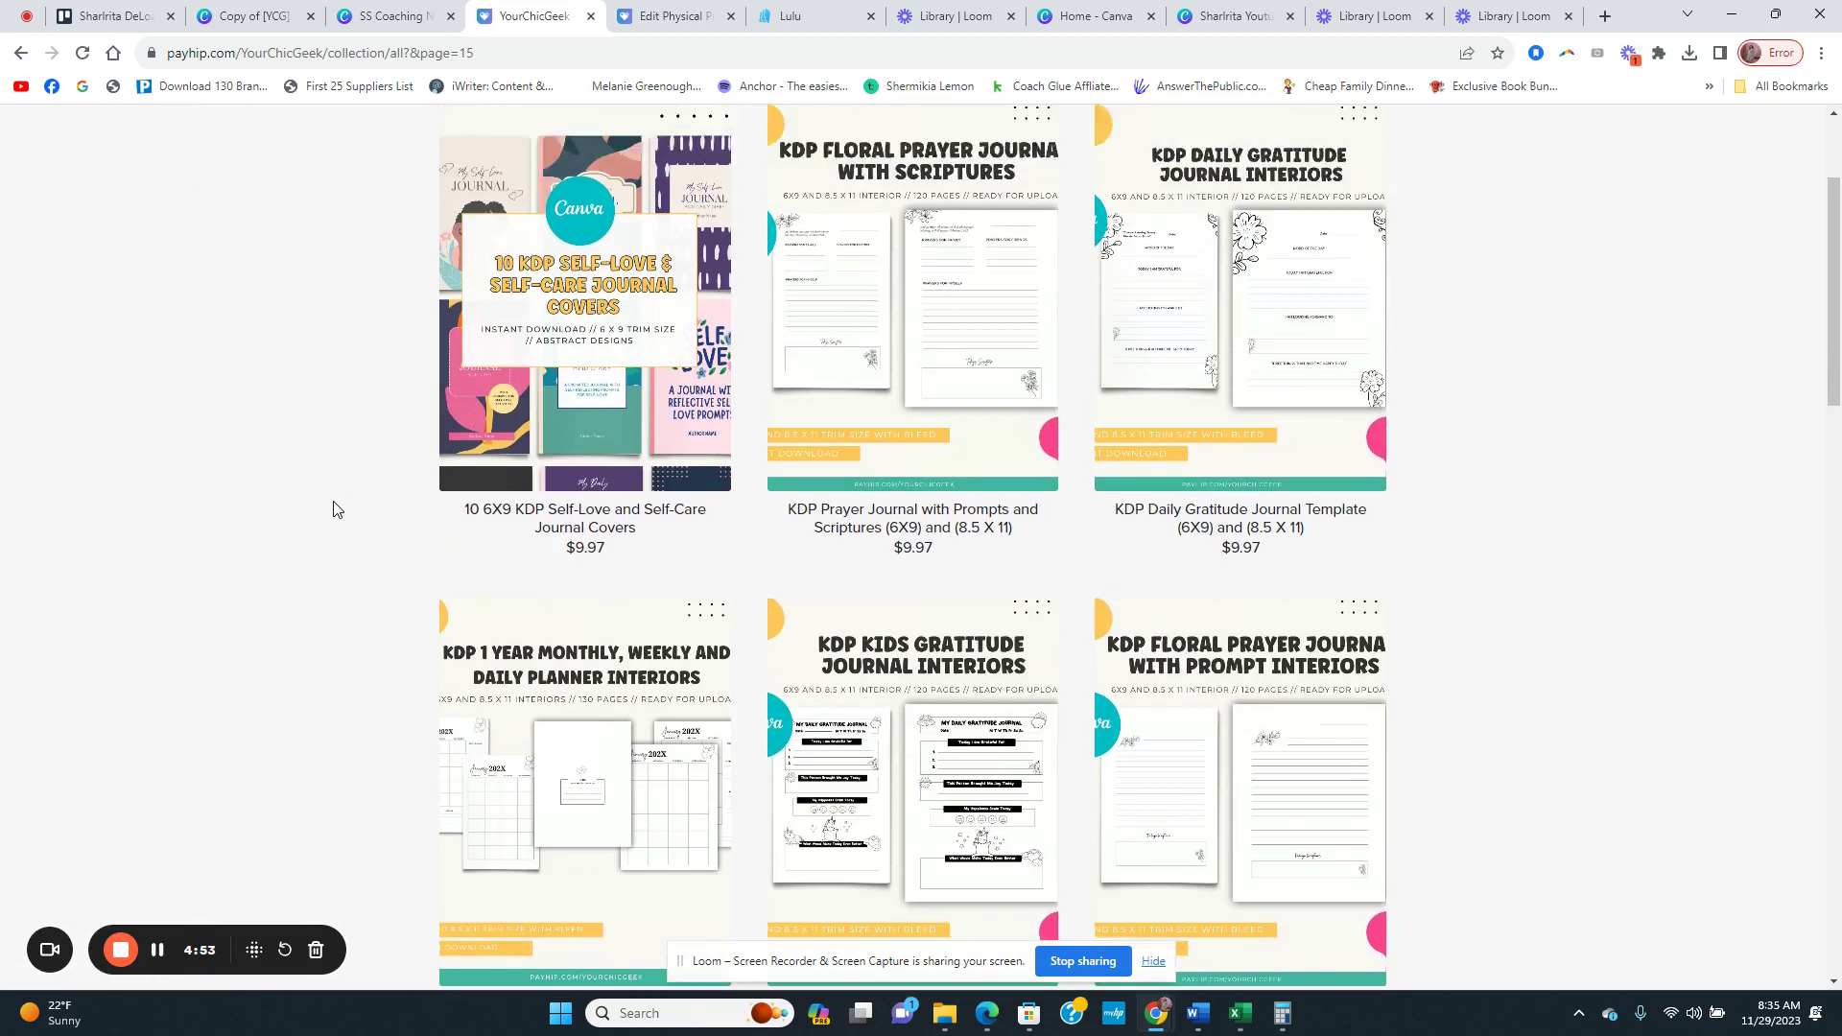
{"action": "scroll", "coordinate": [333, 508], "scroll_direction": "up", "scroll_amount": 2}
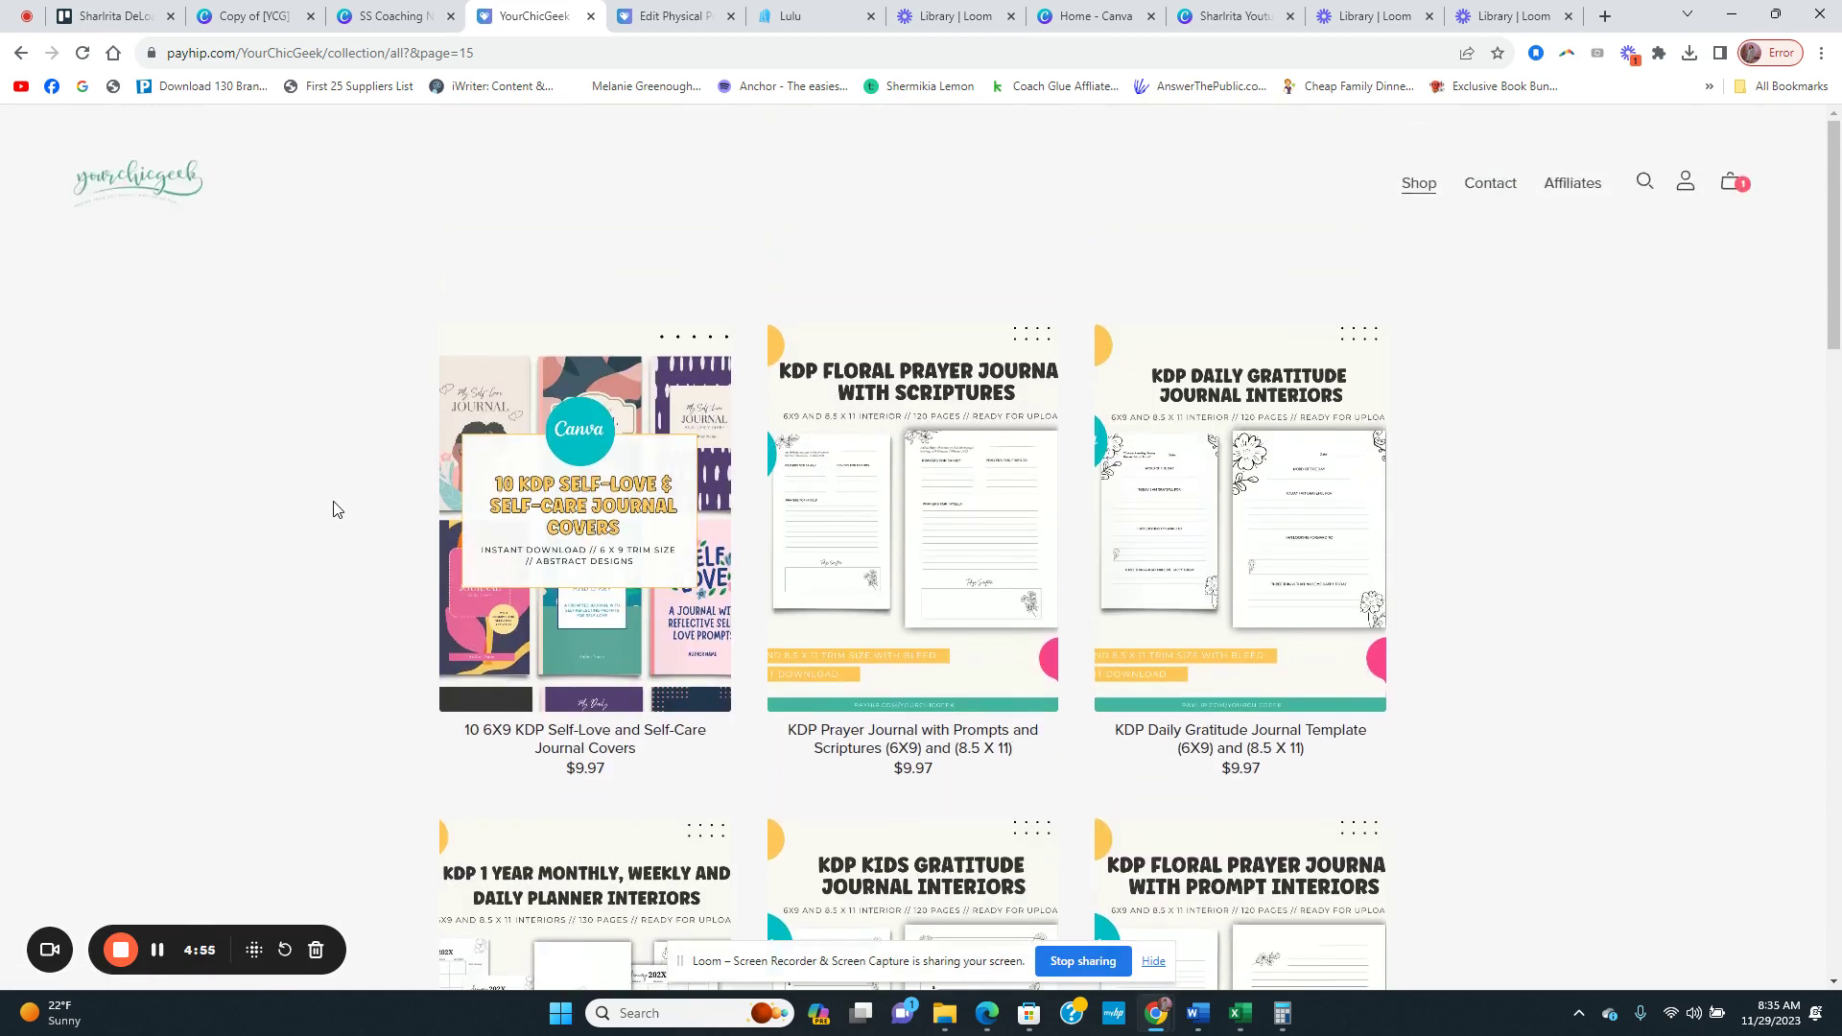
{"action": "scroll", "coordinate": [332, 508], "scroll_direction": "down", "scroll_amount": 3}
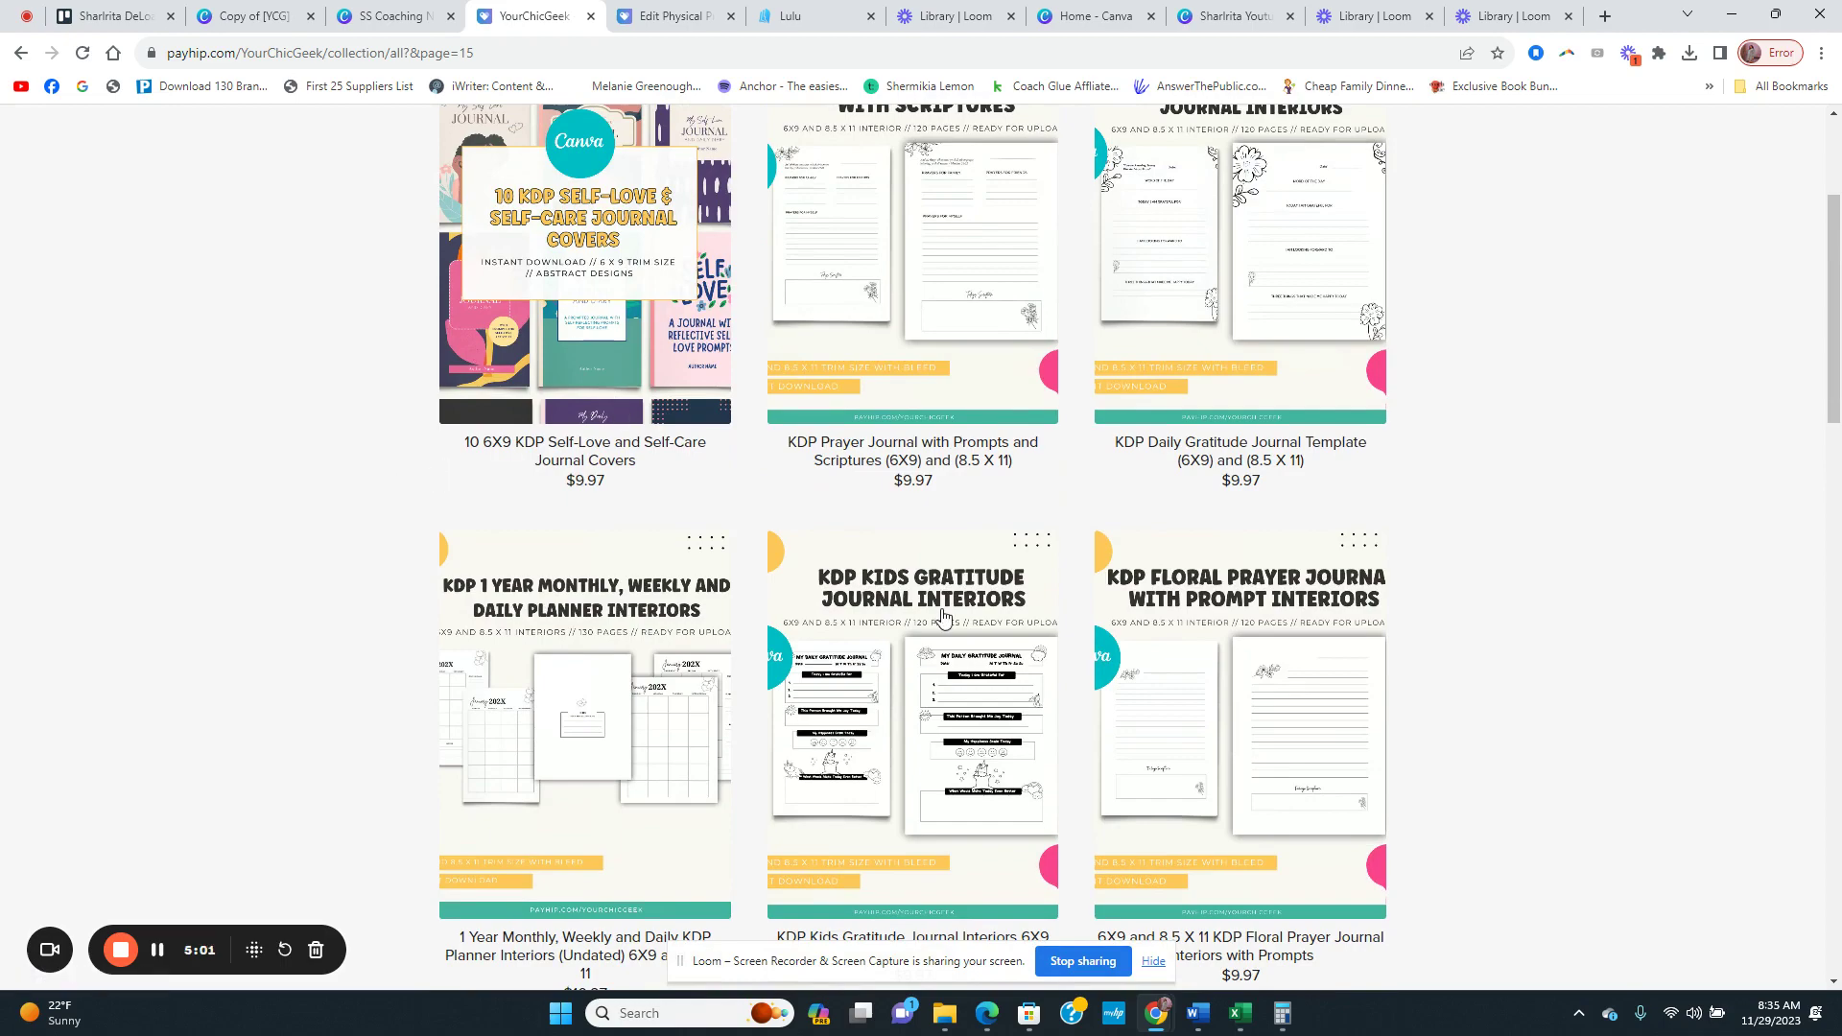
{"action": "scroll", "coordinate": [949, 614], "scroll_direction": "down", "scroll_amount": 10}
{"action": "scroll", "coordinate": [963, 593], "scroll_direction": "down", "scroll_amount": 10}
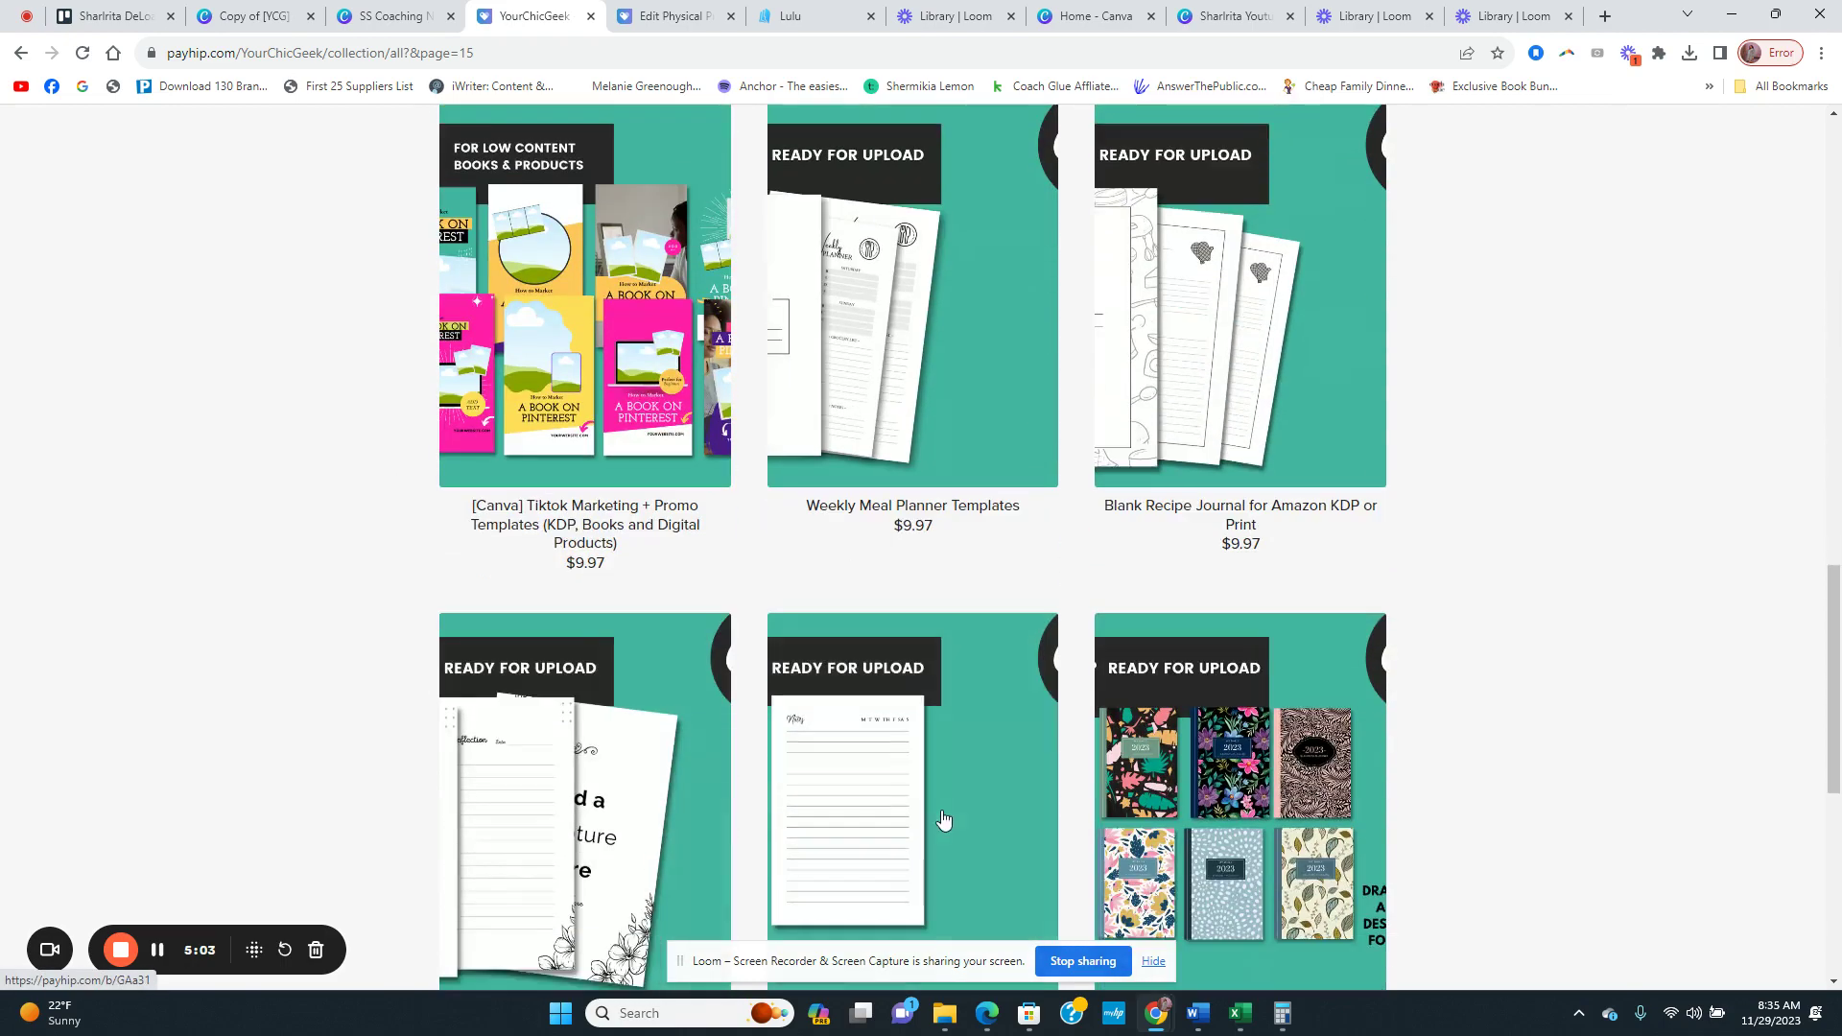
Step: Go to the first page of the shop's collection and look through the Canva cover and interior bundles
{"action": "left_click", "coordinate": [844, 433]}
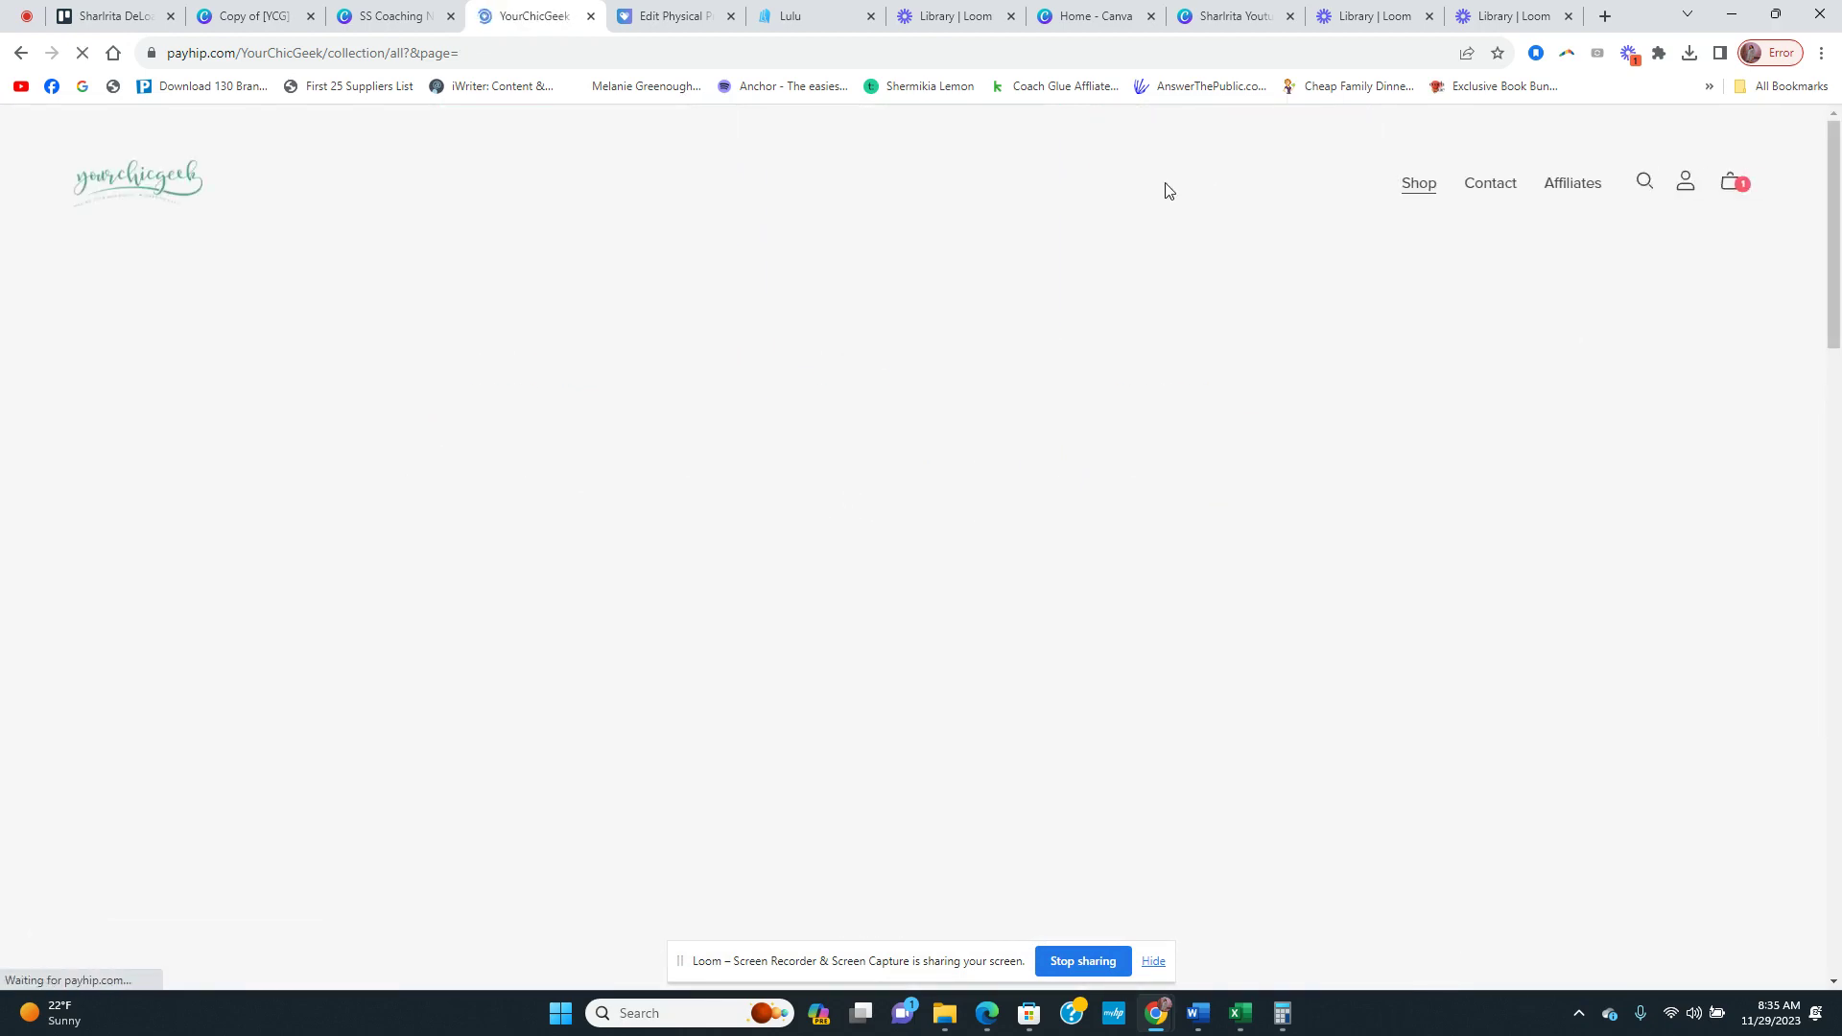
{"action": "scroll", "coordinate": [995, 403], "scroll_direction": "down", "scroll_amount": 5}
{"action": "scroll", "coordinate": [950, 441], "scroll_direction": "down", "scroll_amount": 4}
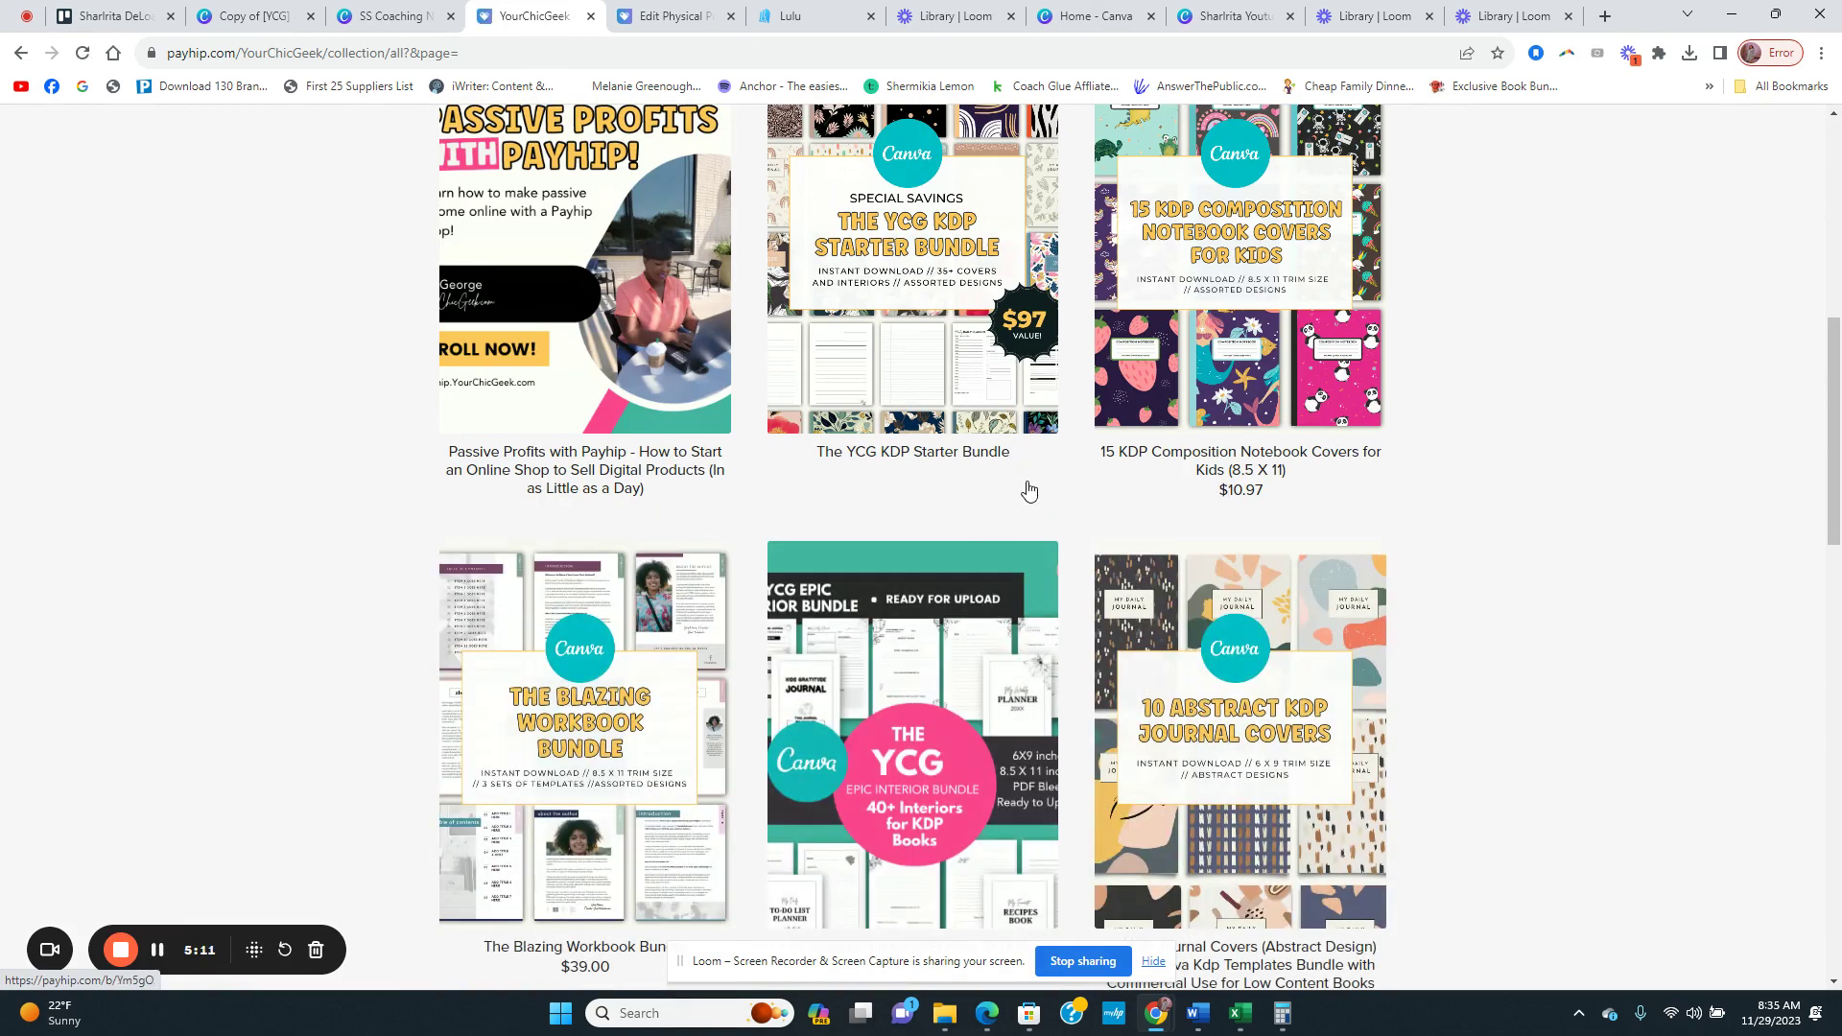
{"action": "scroll", "coordinate": [1029, 491], "scroll_direction": "down", "scroll_amount": 3}
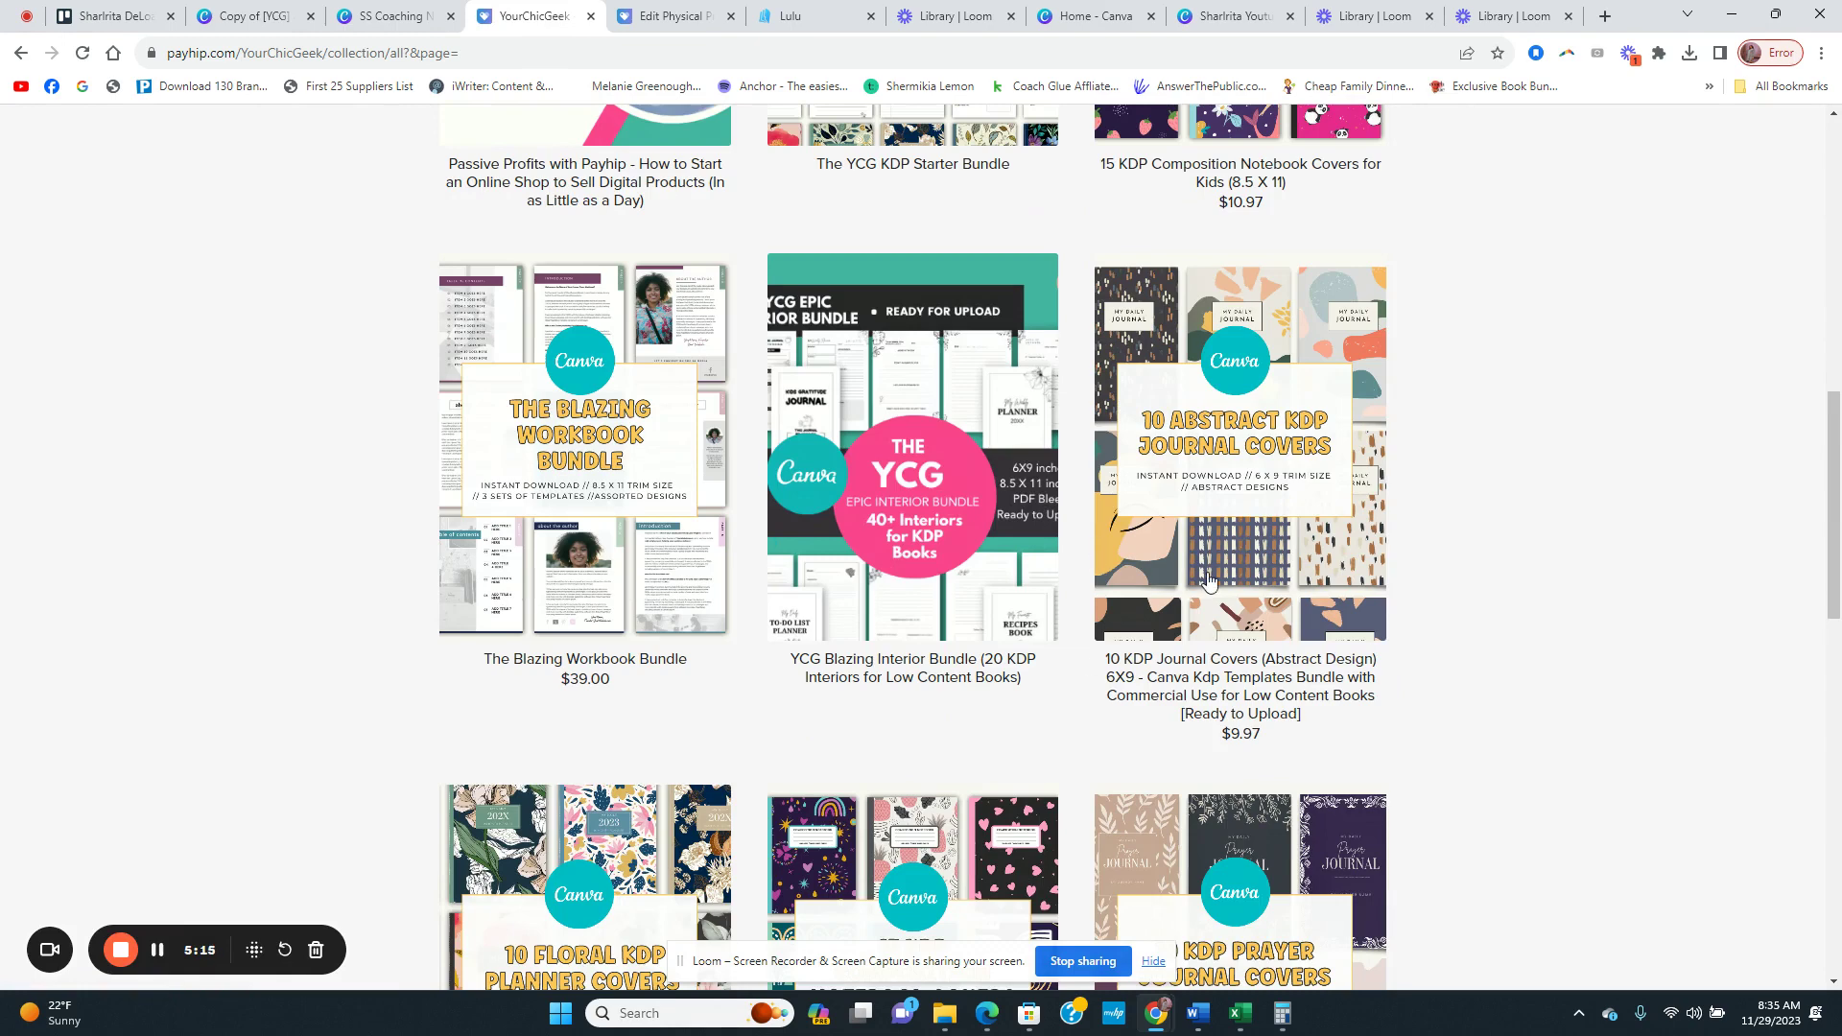
{"action": "scroll", "coordinate": [1418, 537], "scroll_direction": "down", "scroll_amount": 4}
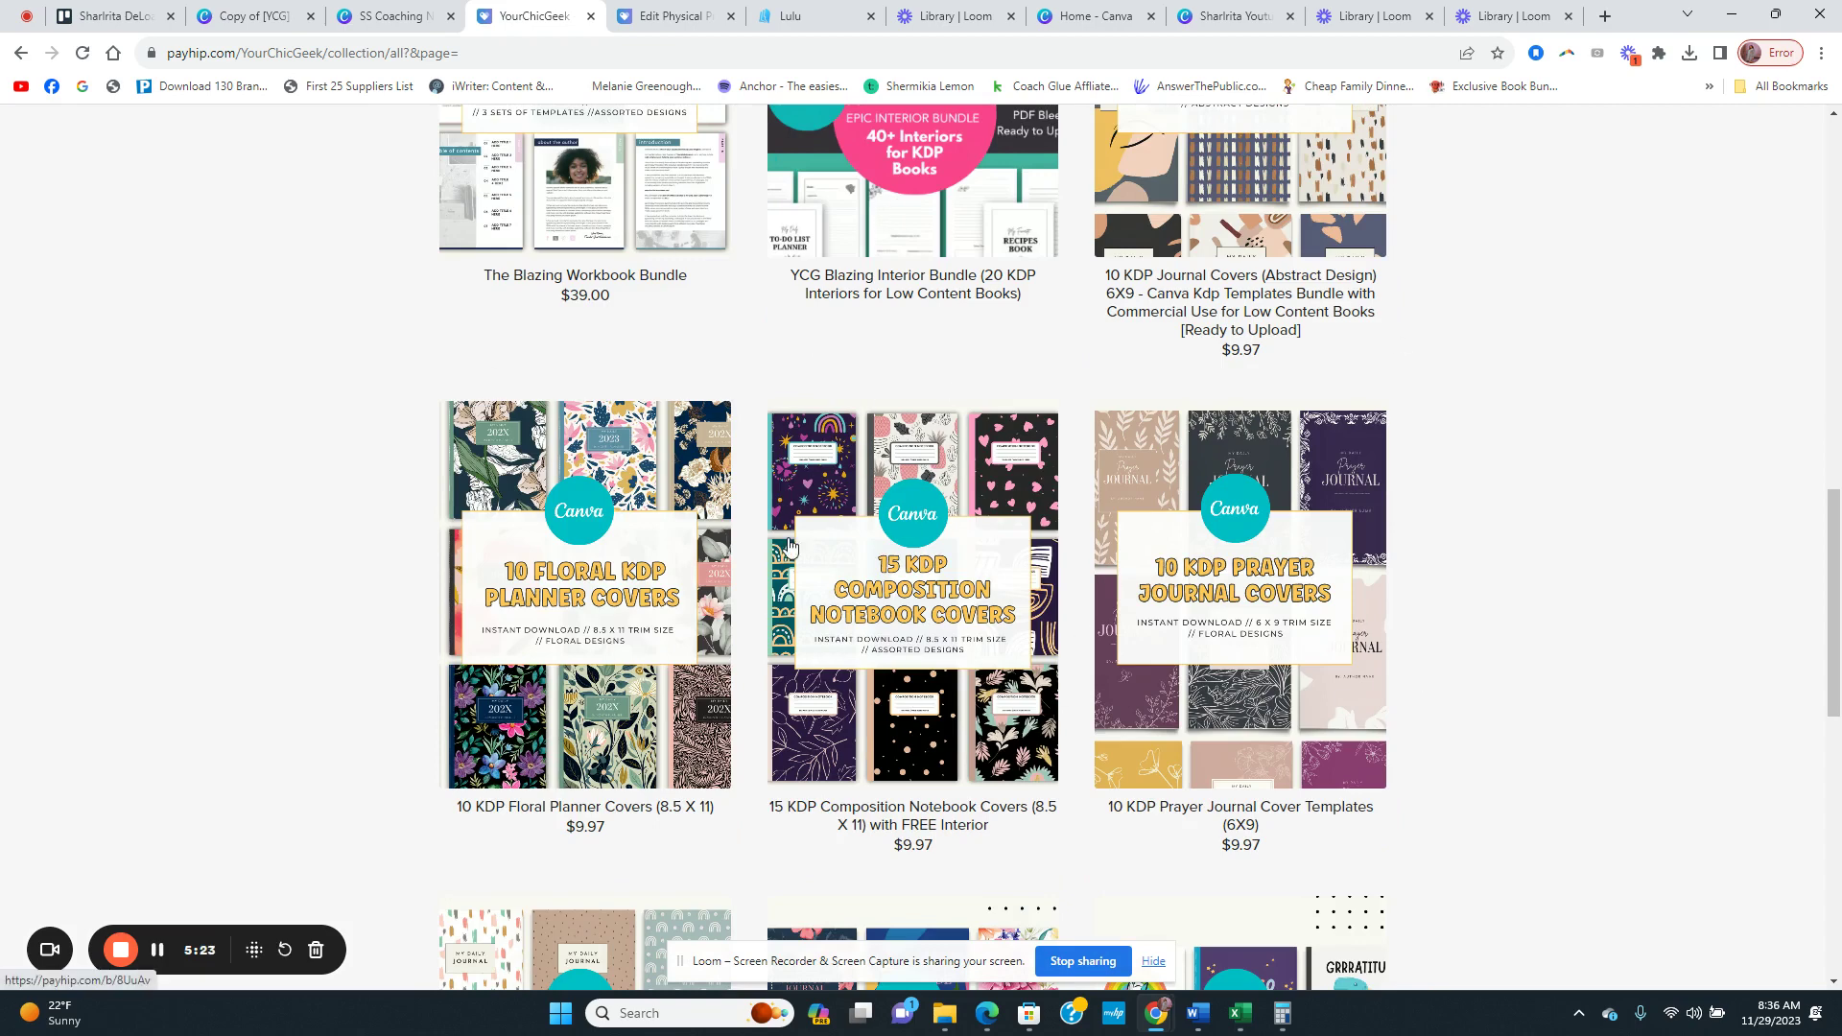
Step: Open the 15 KDP Composition Notebook Covers (8.5 X 11) with FREE Interior listing and read its description
{"action": "left_click", "coordinate": [912, 700]}
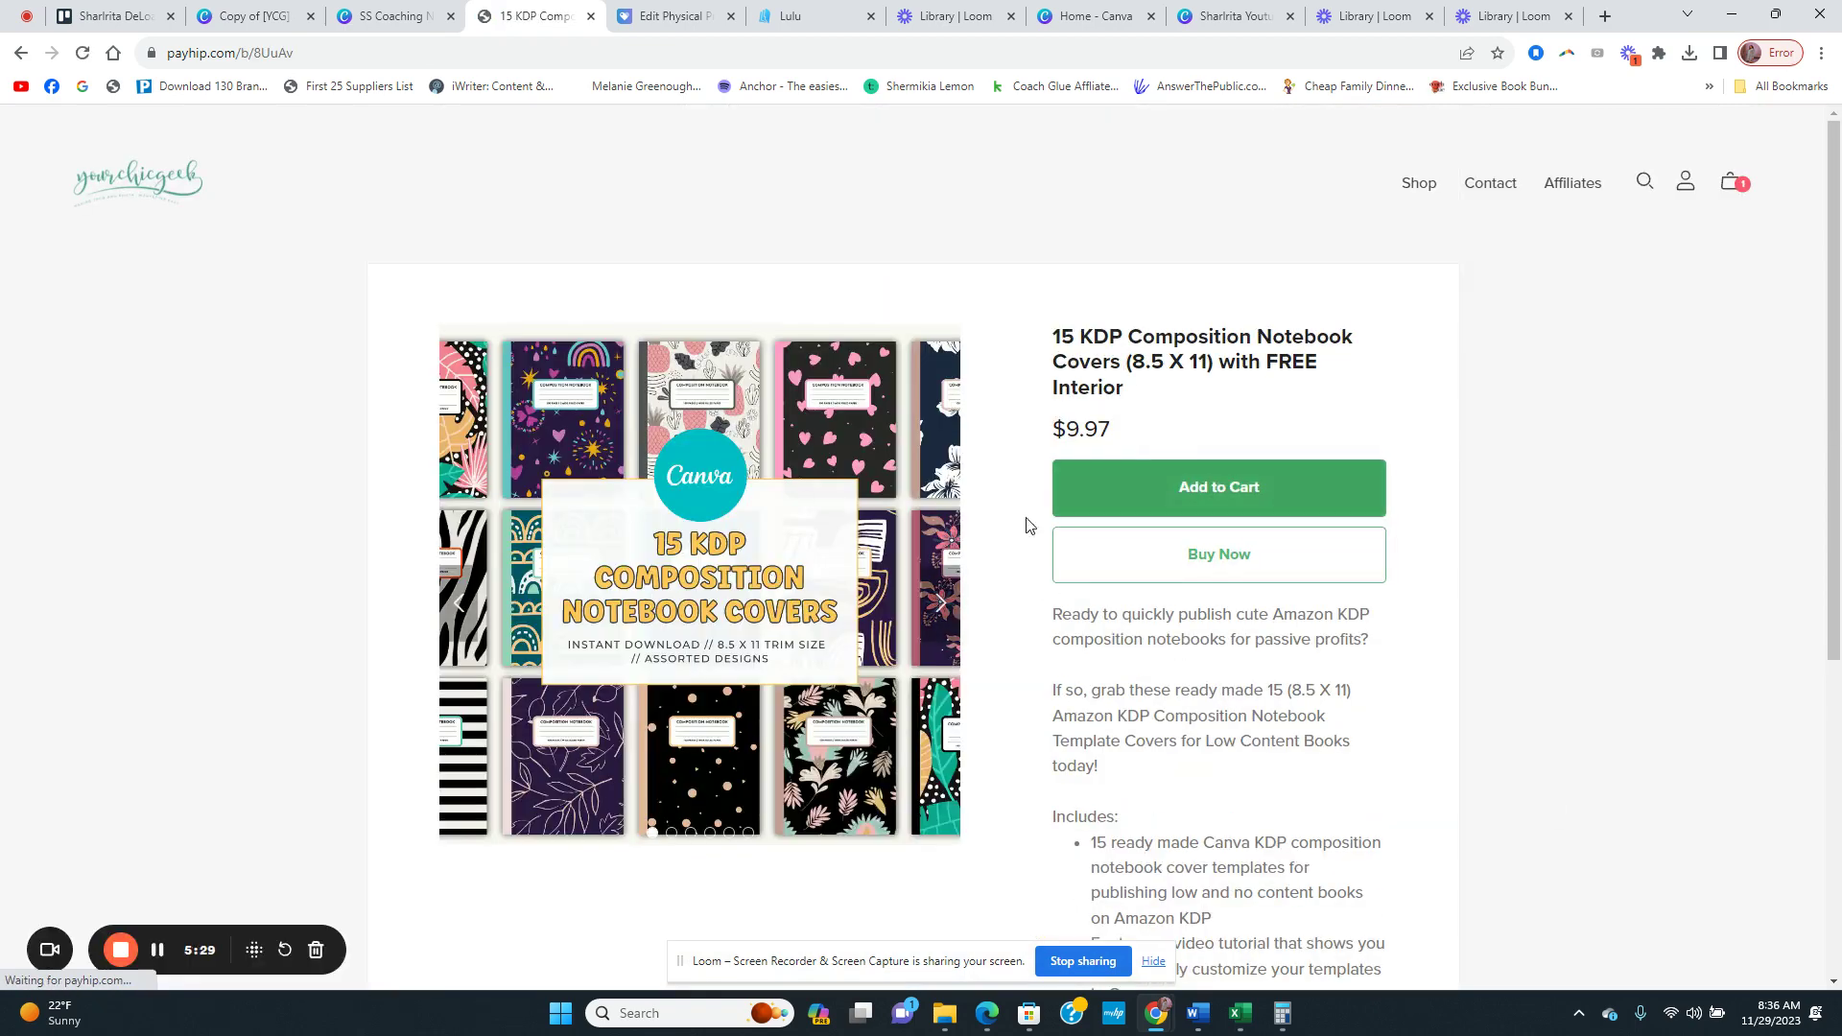
{"action": "scroll", "coordinate": [995, 521], "scroll_direction": "down", "scroll_amount": 2}
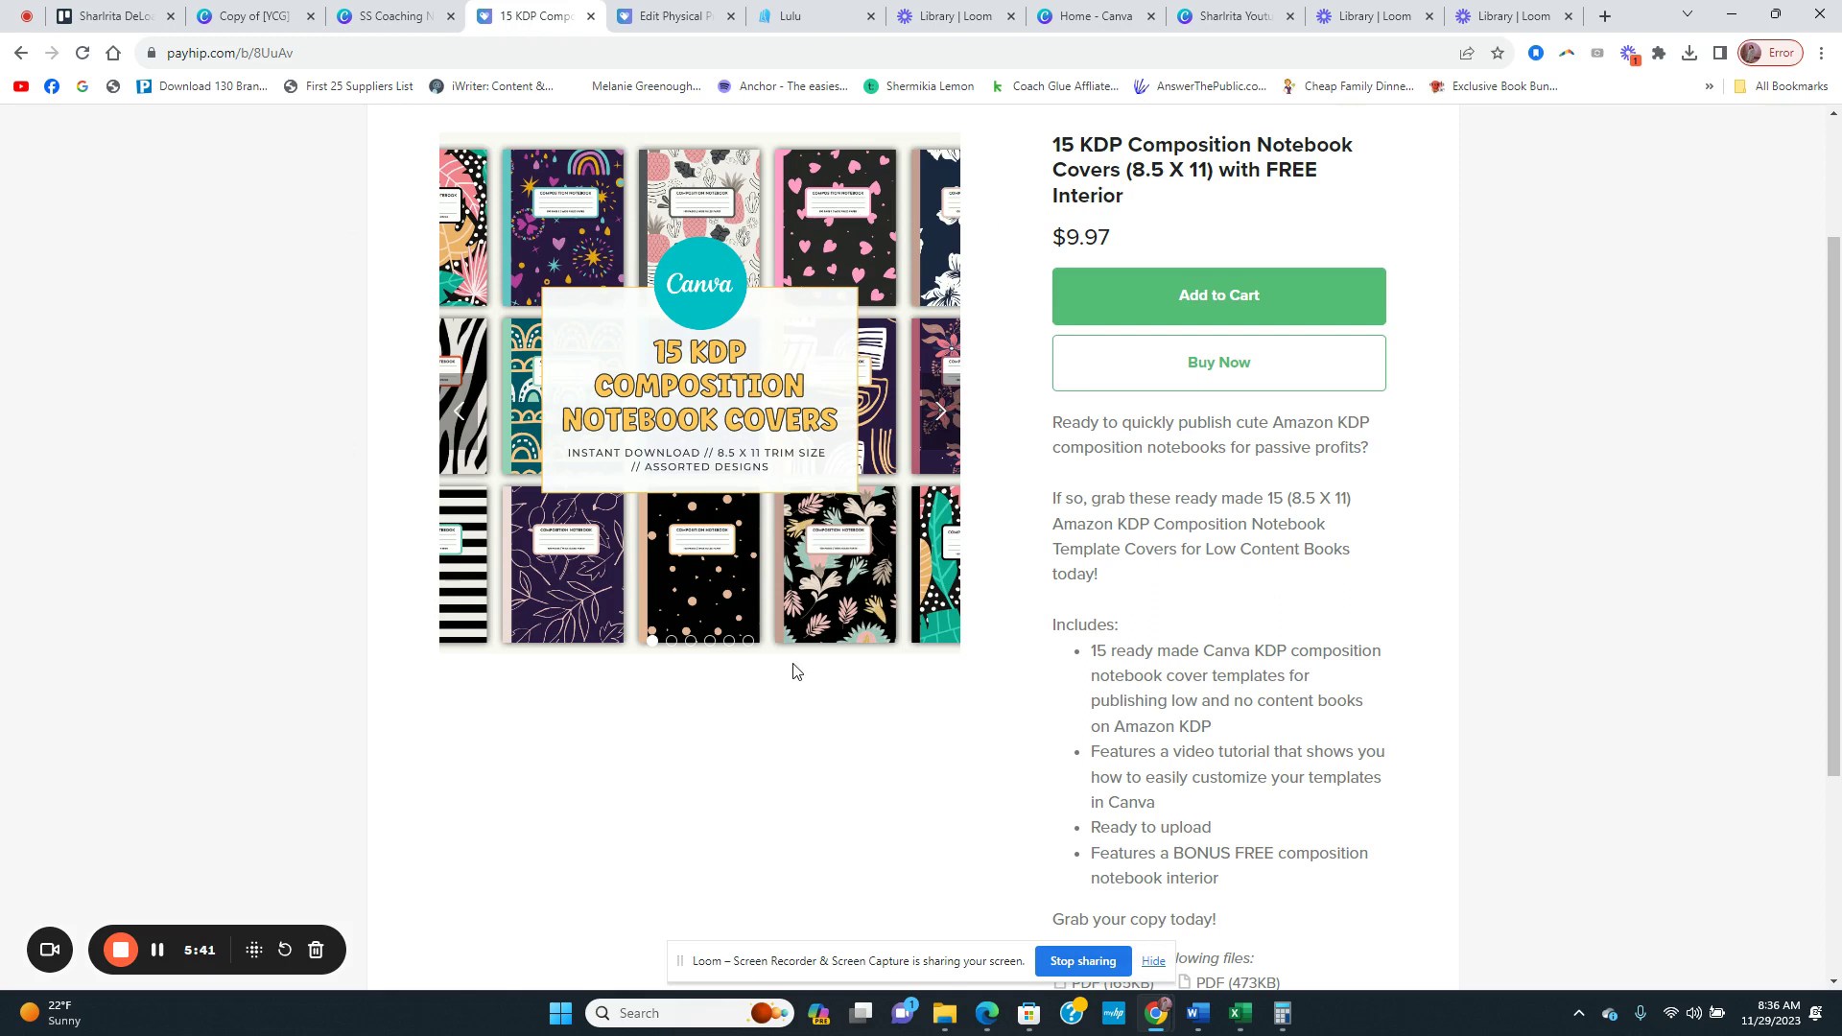
{"action": "scroll", "coordinate": [782, 782], "scroll_direction": "up", "scroll_amount": 1}
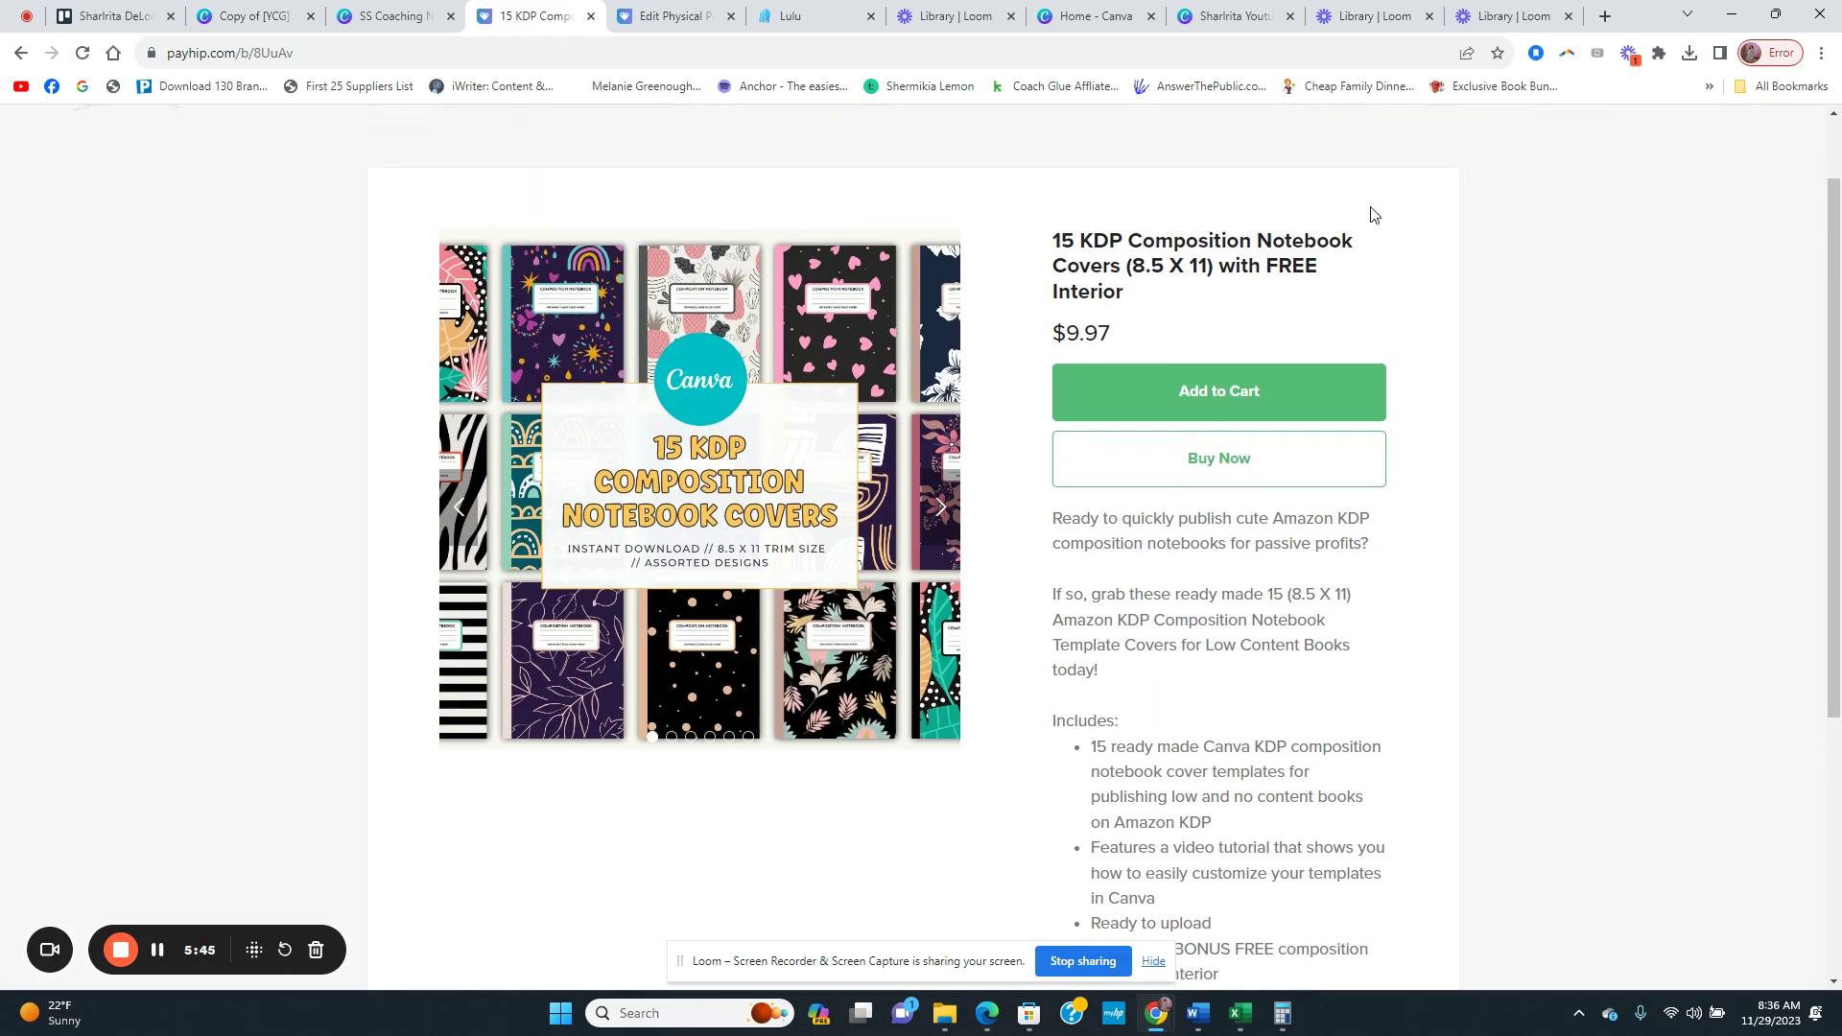
Step: Switch to the SS Coaching Notebooks design in Canva and look through the composition notebook cover templates
{"action": "left_click", "coordinate": [395, 15]}
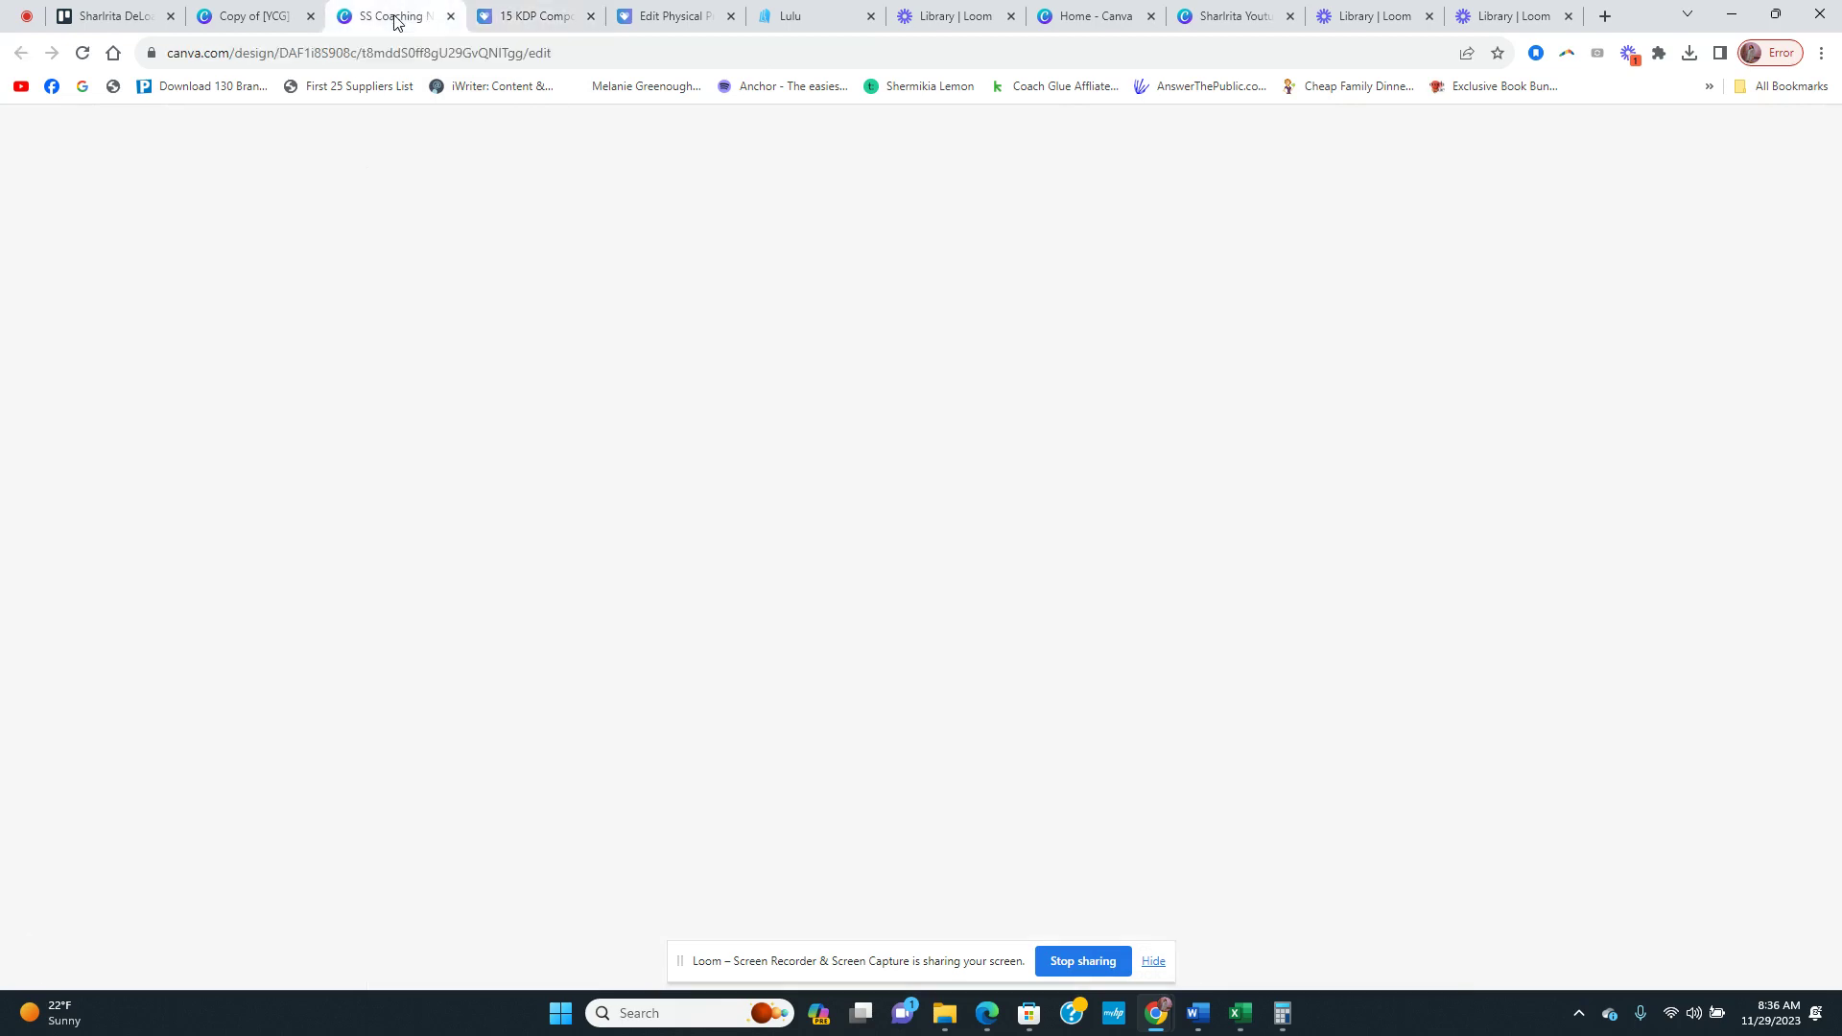
{"action": "scroll", "coordinate": [534, 553], "scroll_direction": "up", "scroll_amount": 10}
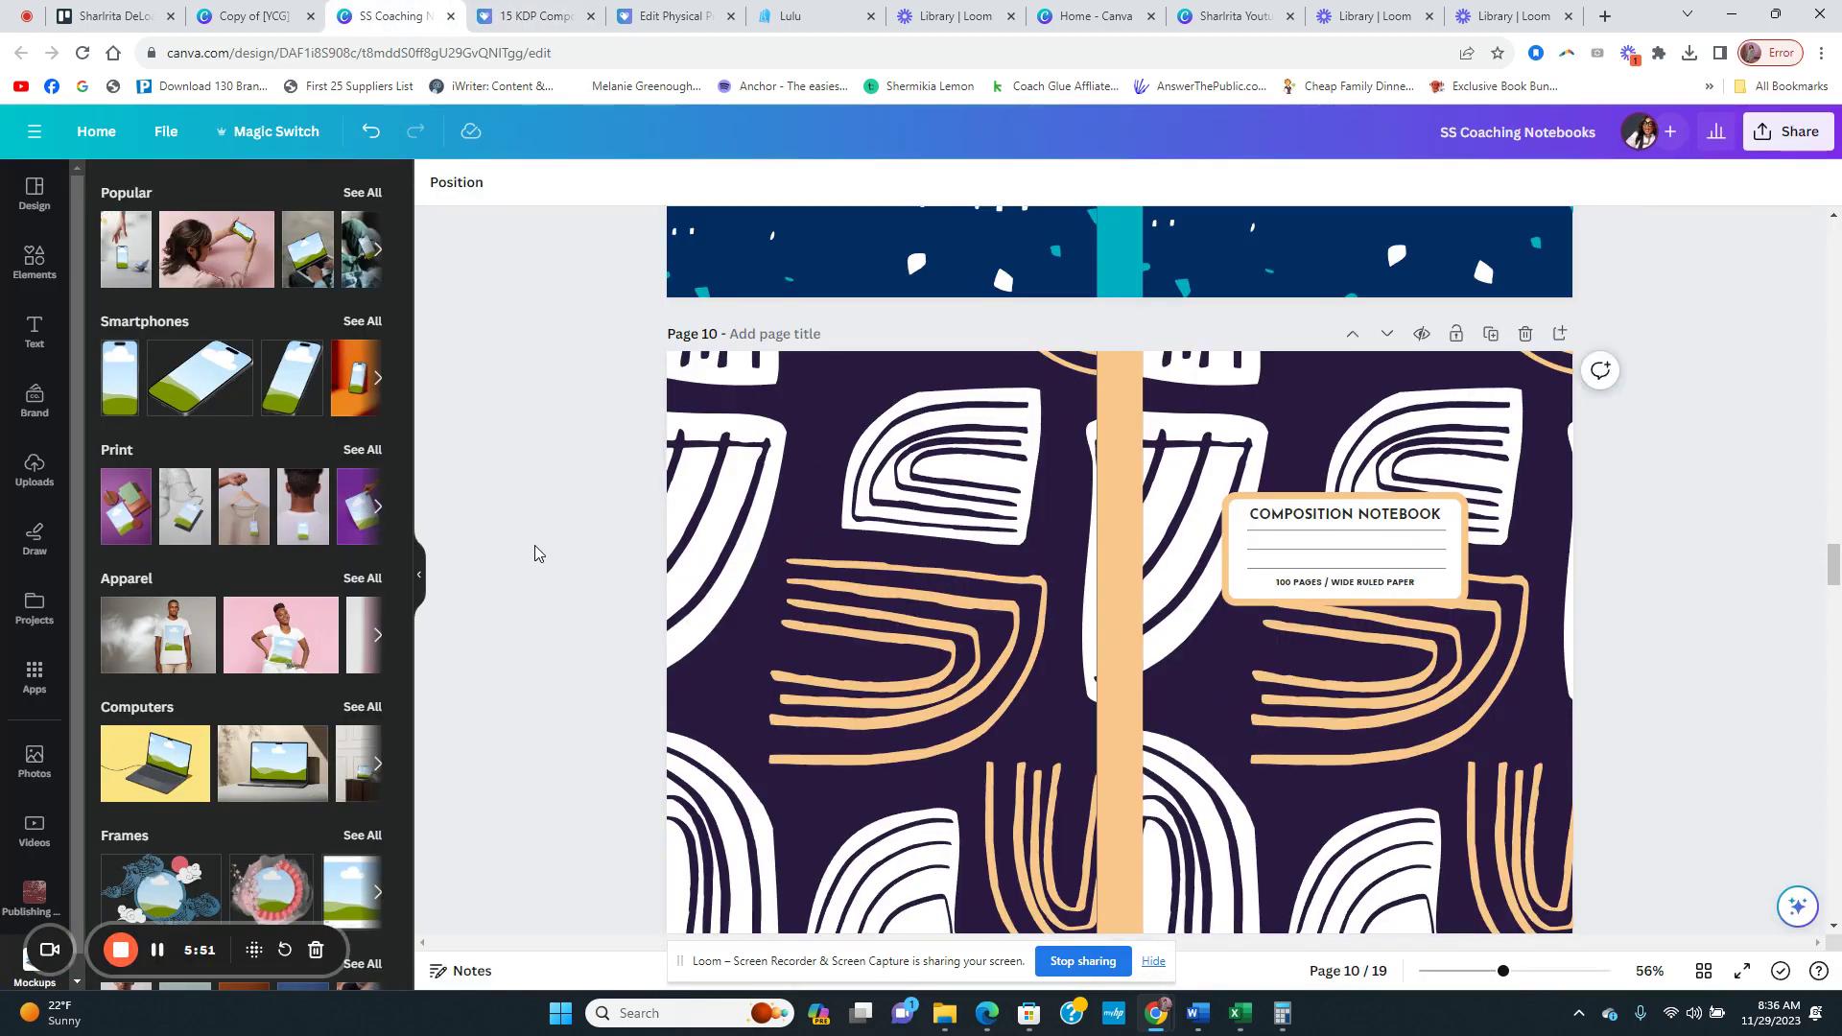
{"action": "scroll", "coordinate": [538, 549], "scroll_direction": "down", "scroll_amount": 10}
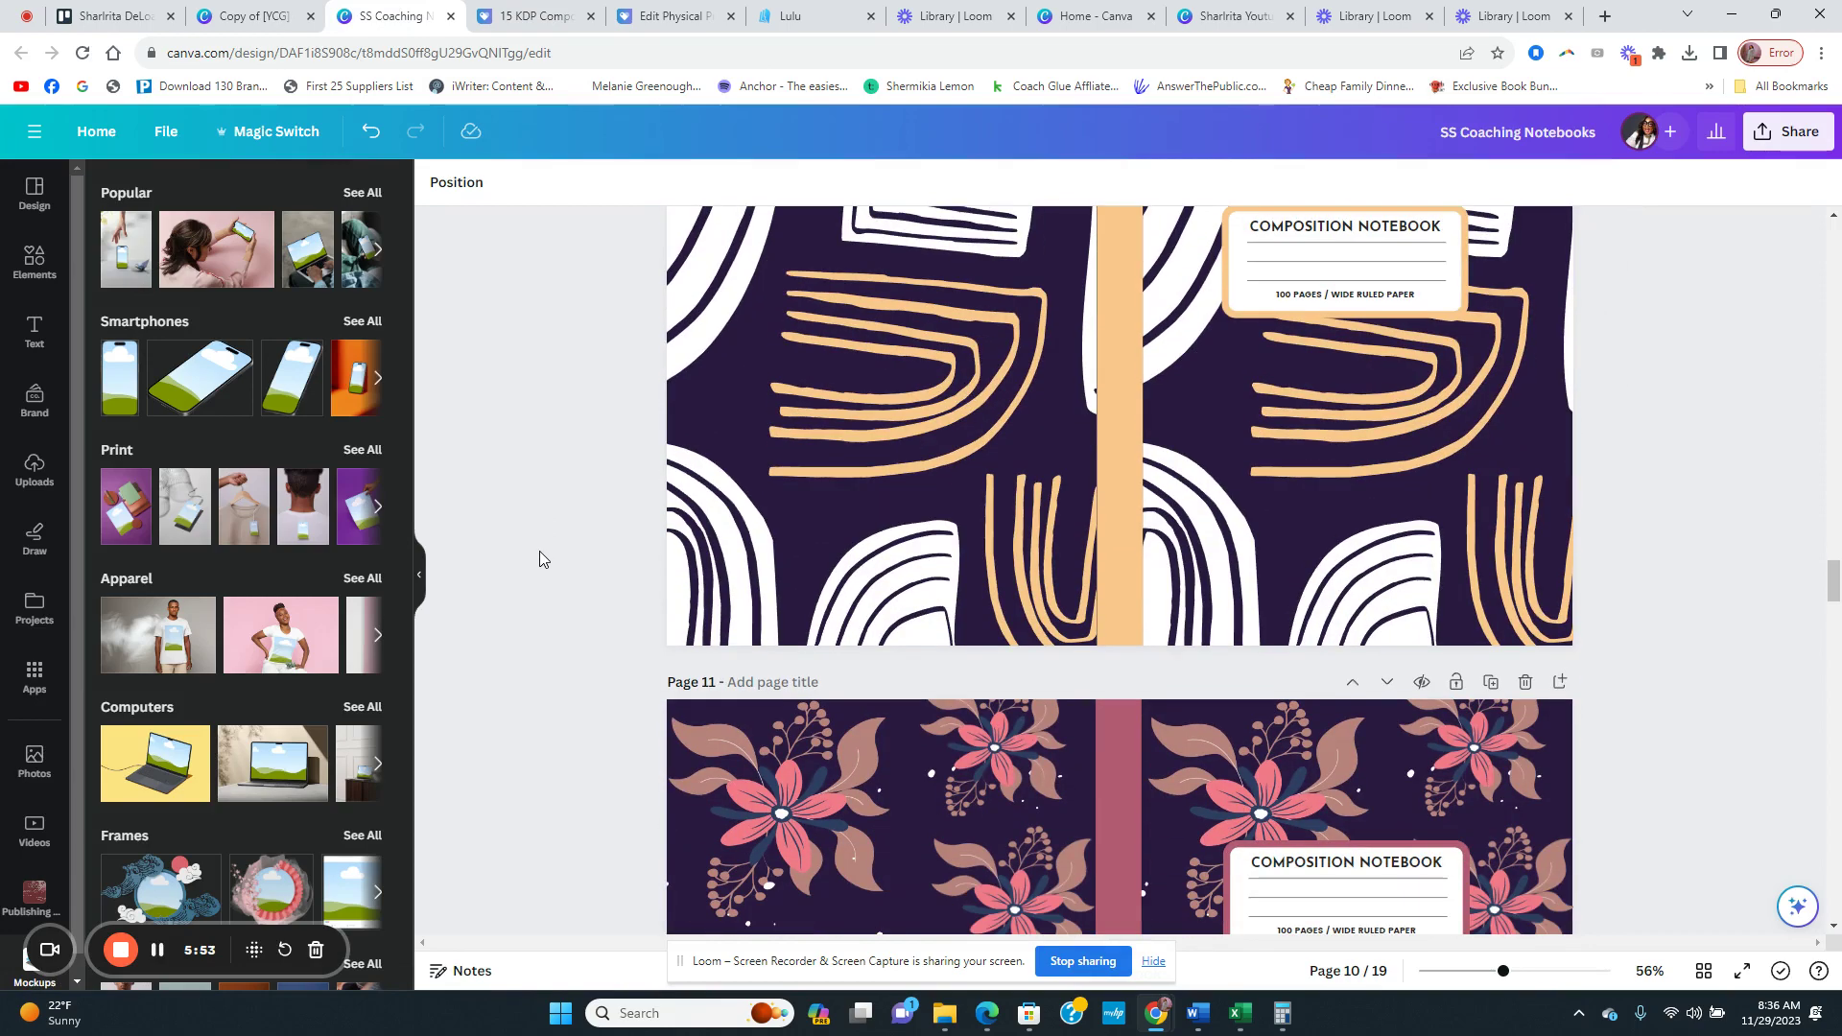
{"action": "scroll", "coordinate": [590, 623], "scroll_direction": "up", "scroll_amount": 15}
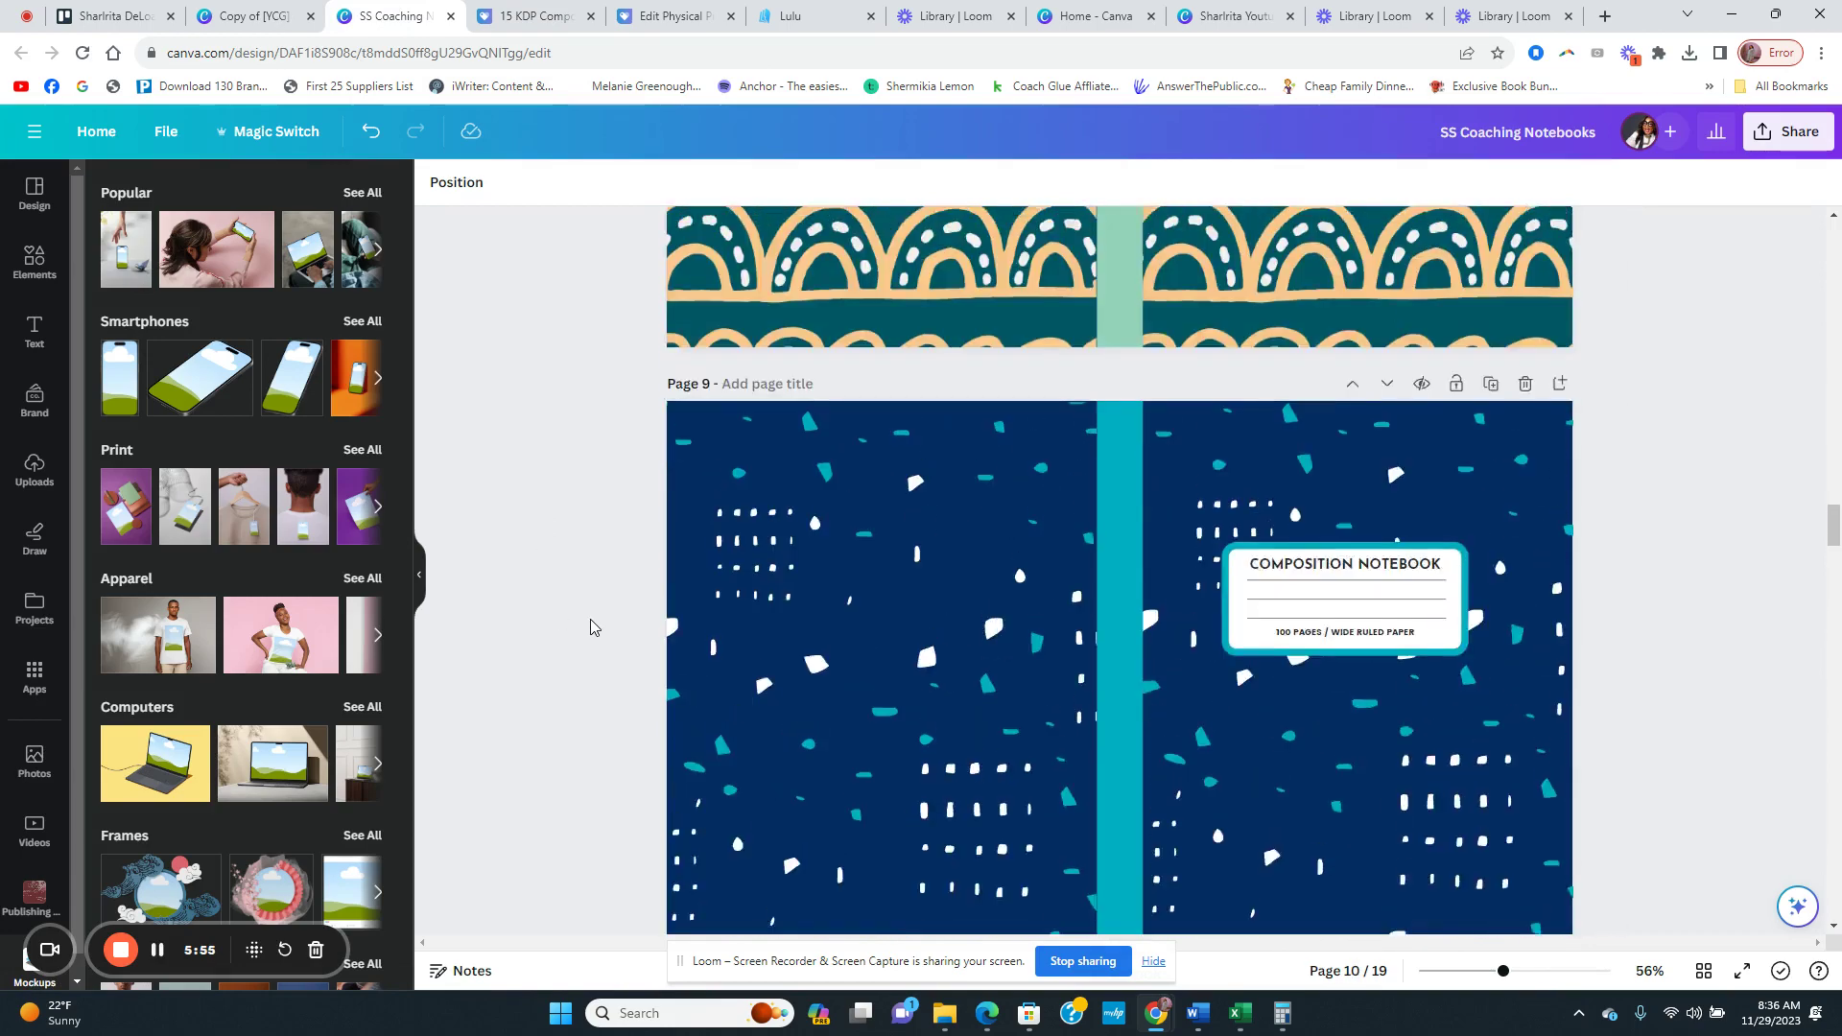
{"action": "scroll", "coordinate": [590, 619], "scroll_direction": "up", "scroll_amount": 15}
{"action": "scroll", "coordinate": [566, 643], "scroll_direction": "down", "scroll_amount": 20}
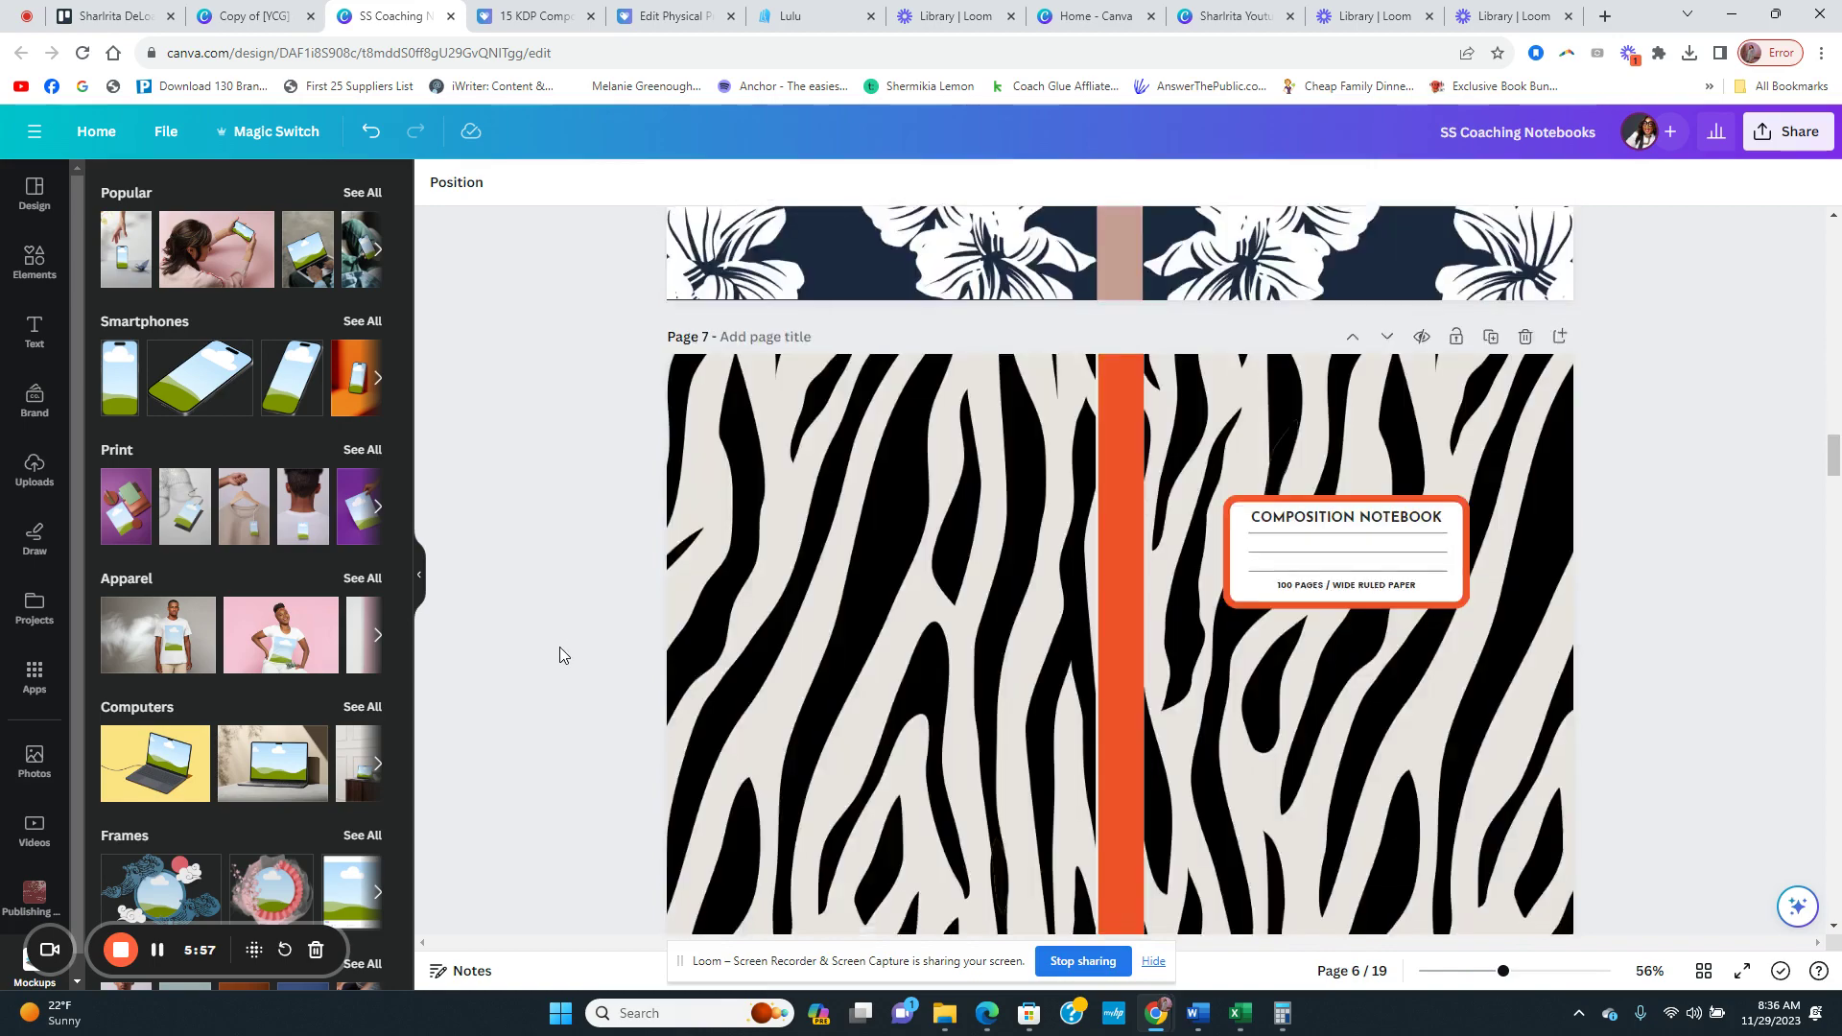
{"action": "scroll", "coordinate": [605, 668], "scroll_direction": "down", "scroll_amount": 15}
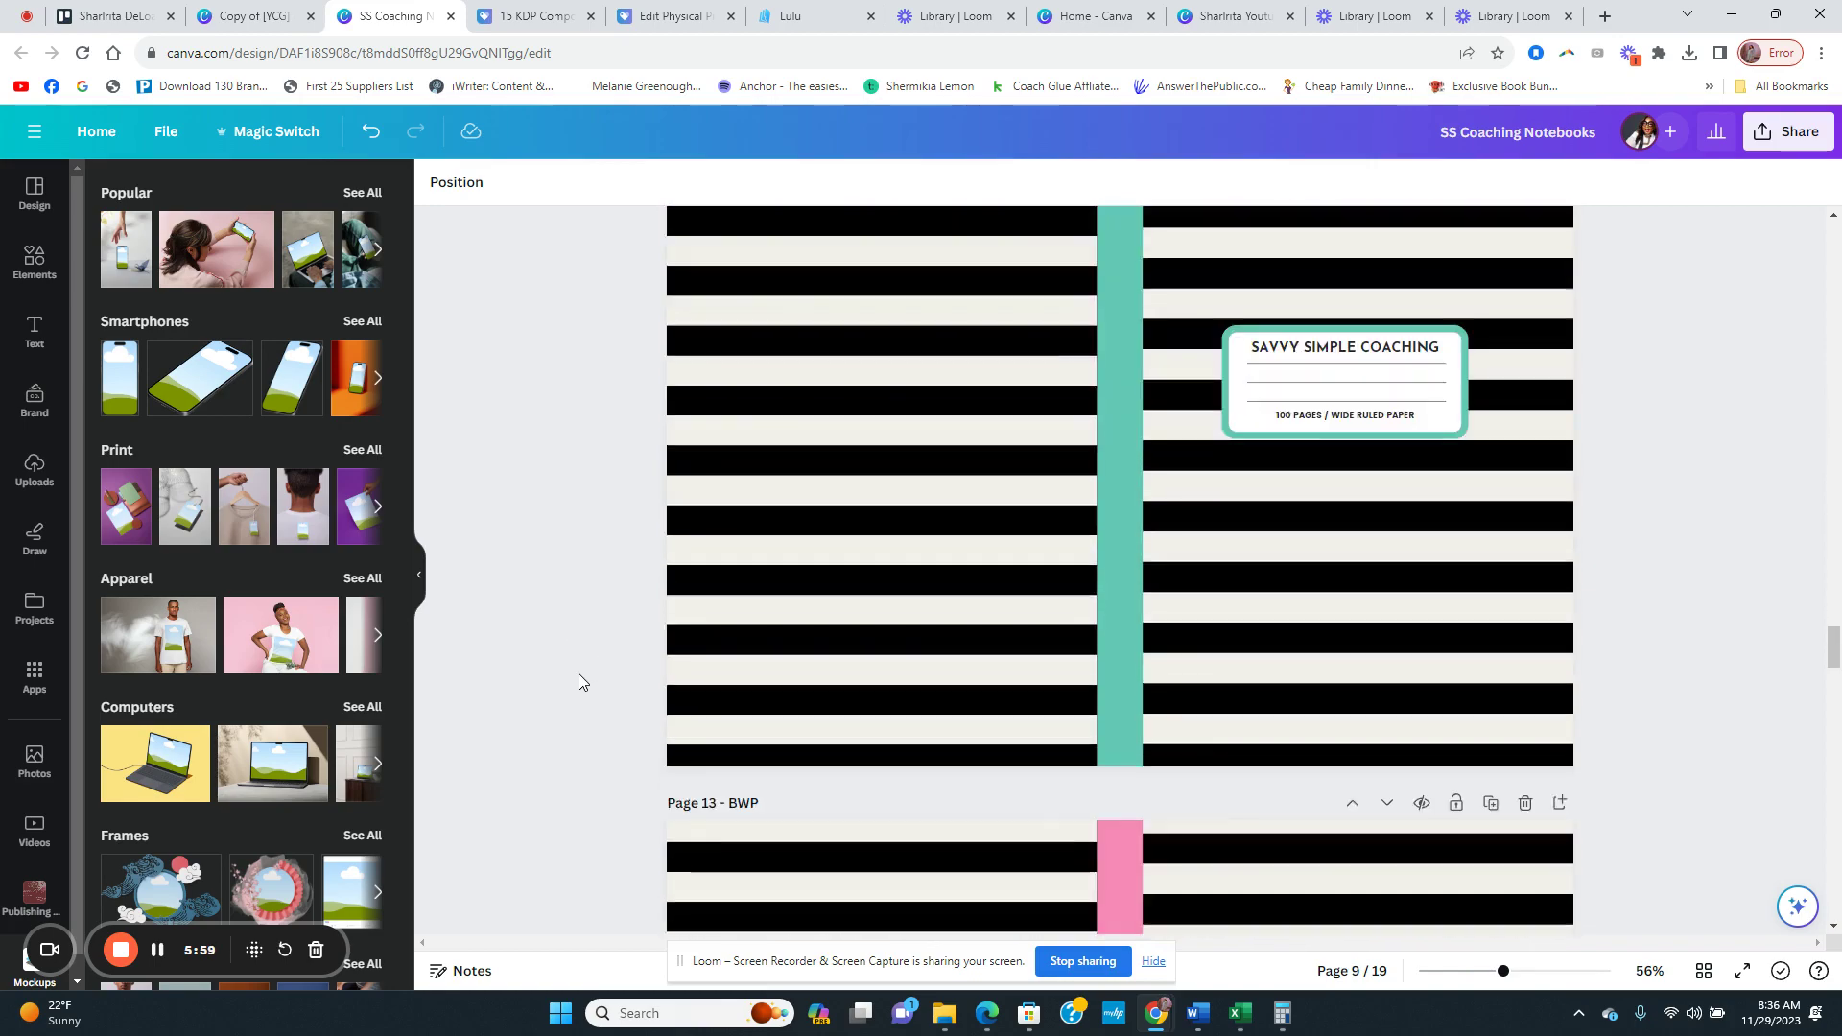
Step: Compare the black-and-white striped Savvy Simple Coaching covers on pages 12 (BWG) and 13 (BWP), including their spines and labels
{"action": "scroll", "coordinate": [579, 674], "scroll_direction": "up", "scroll_amount": 5}
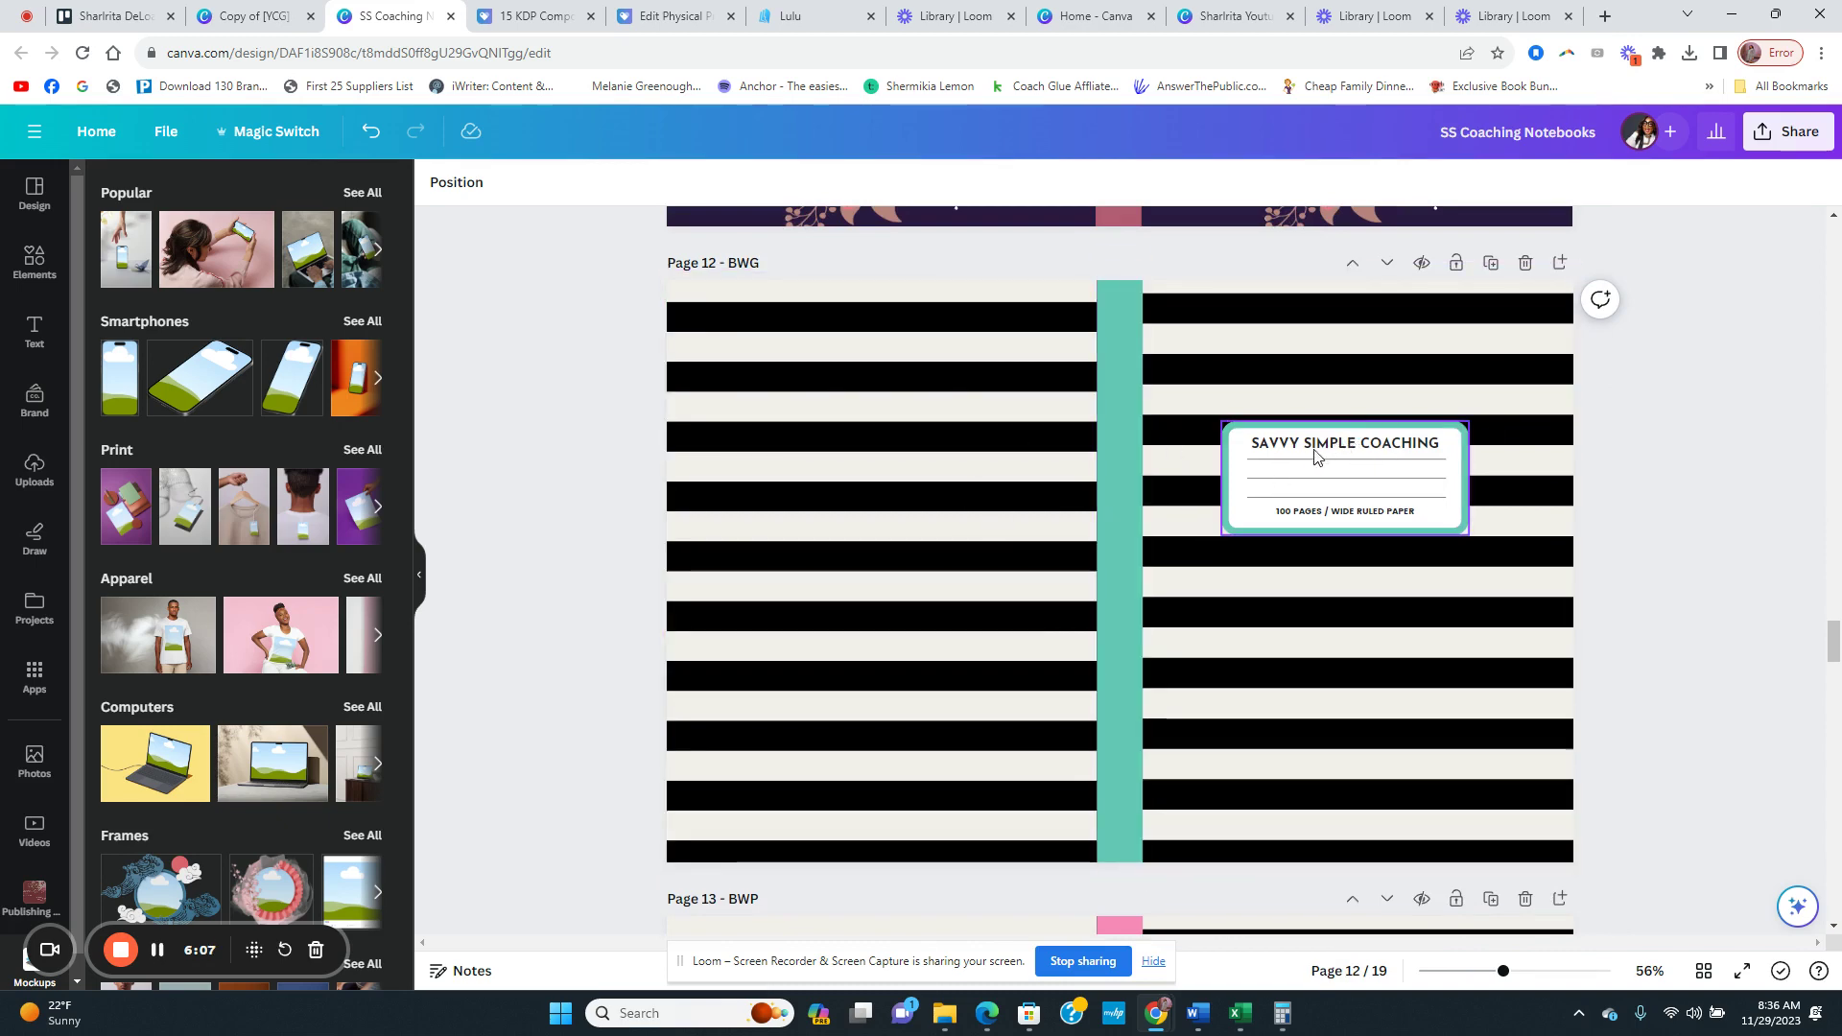
{"action": "scroll", "coordinate": [1336, 453], "scroll_direction": "down", "scroll_amount": 9}
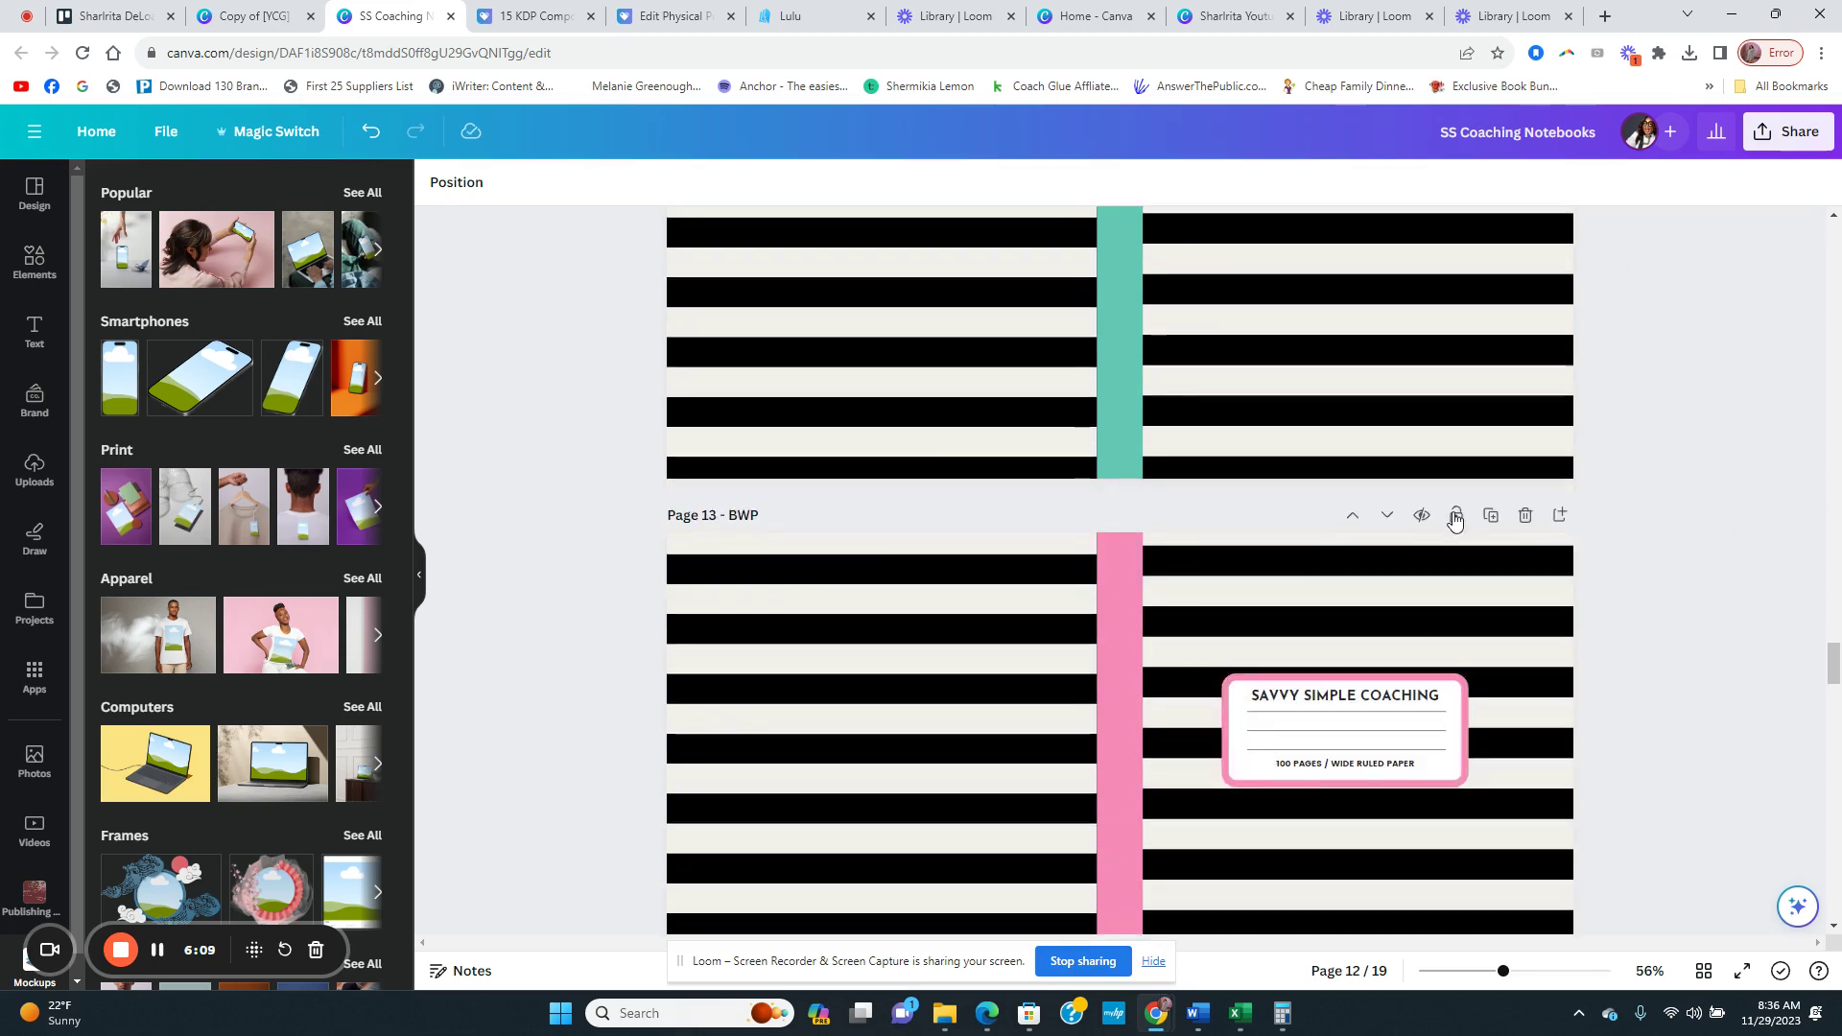
{"action": "scroll", "coordinate": [1464, 537], "scroll_direction": "up", "scroll_amount": 10}
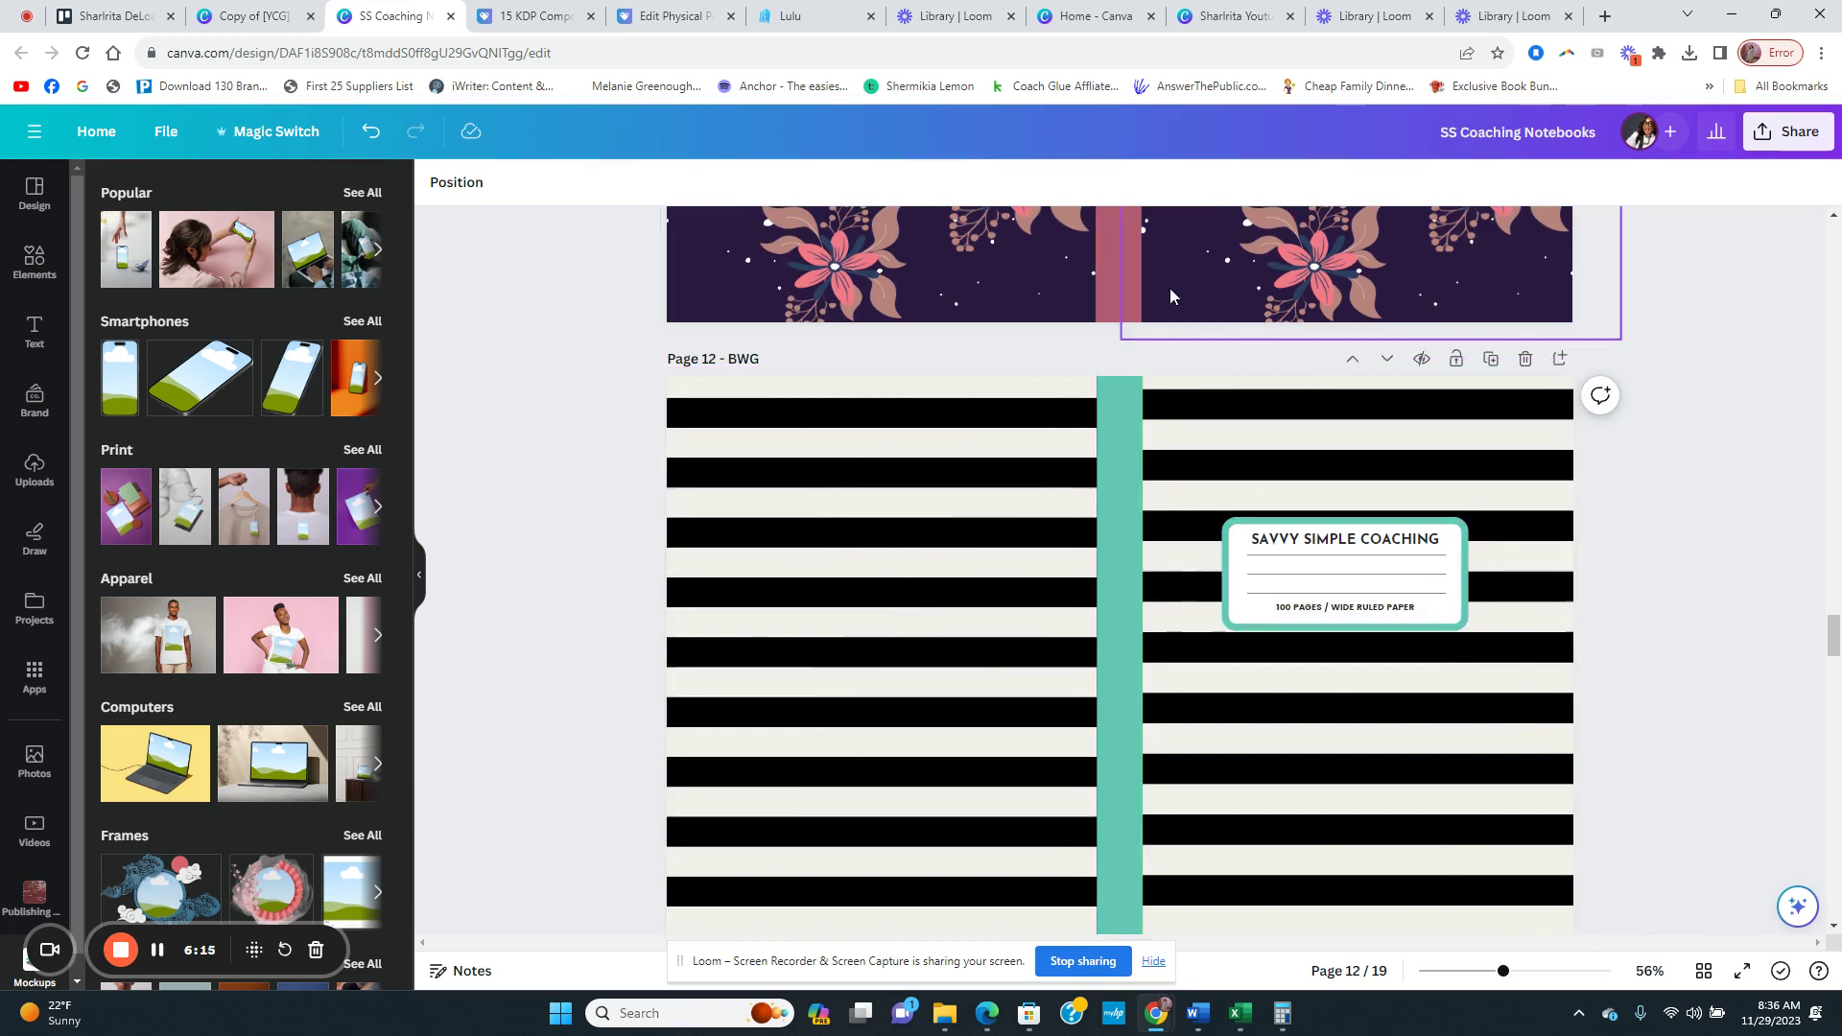
{"action": "scroll", "coordinate": [1170, 288], "scroll_direction": "down", "scroll_amount": 6}
{"action": "scroll", "coordinate": [1369, 367], "scroll_direction": "down", "scroll_amount": 3}
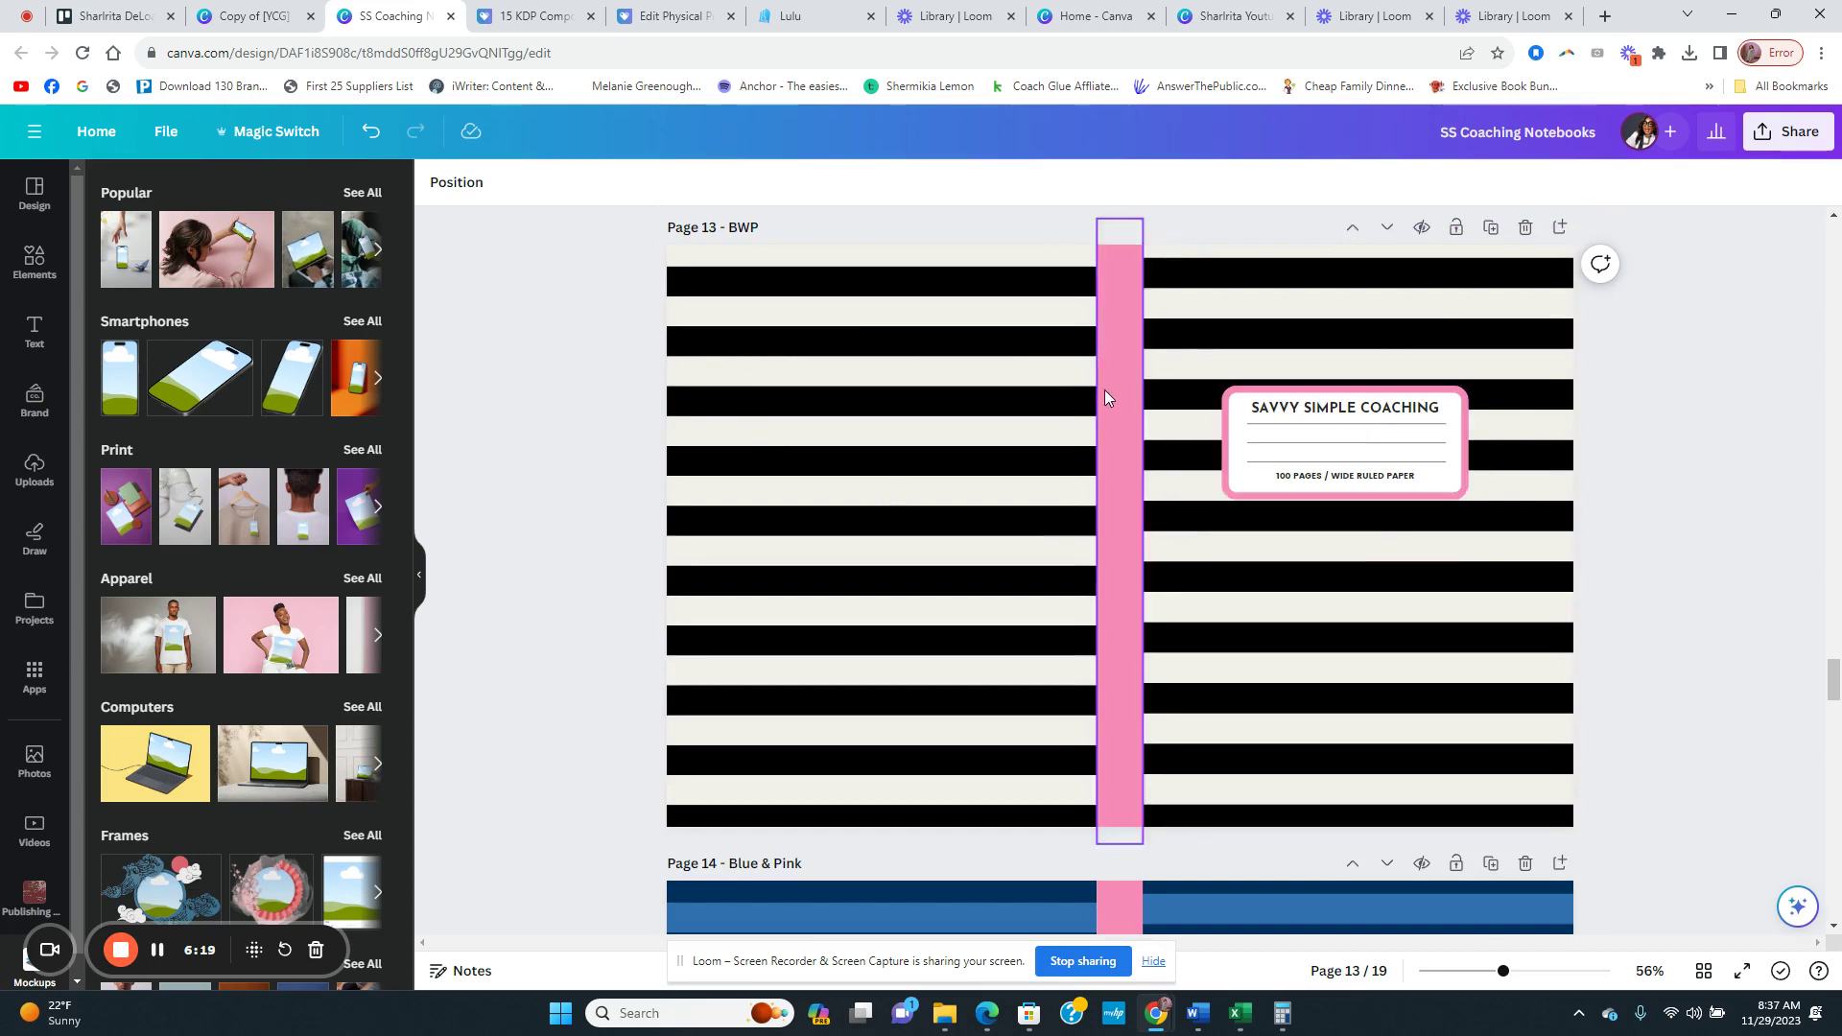
{"action": "scroll", "coordinate": [1369, 357], "scroll_direction": "up", "scroll_amount": 6}
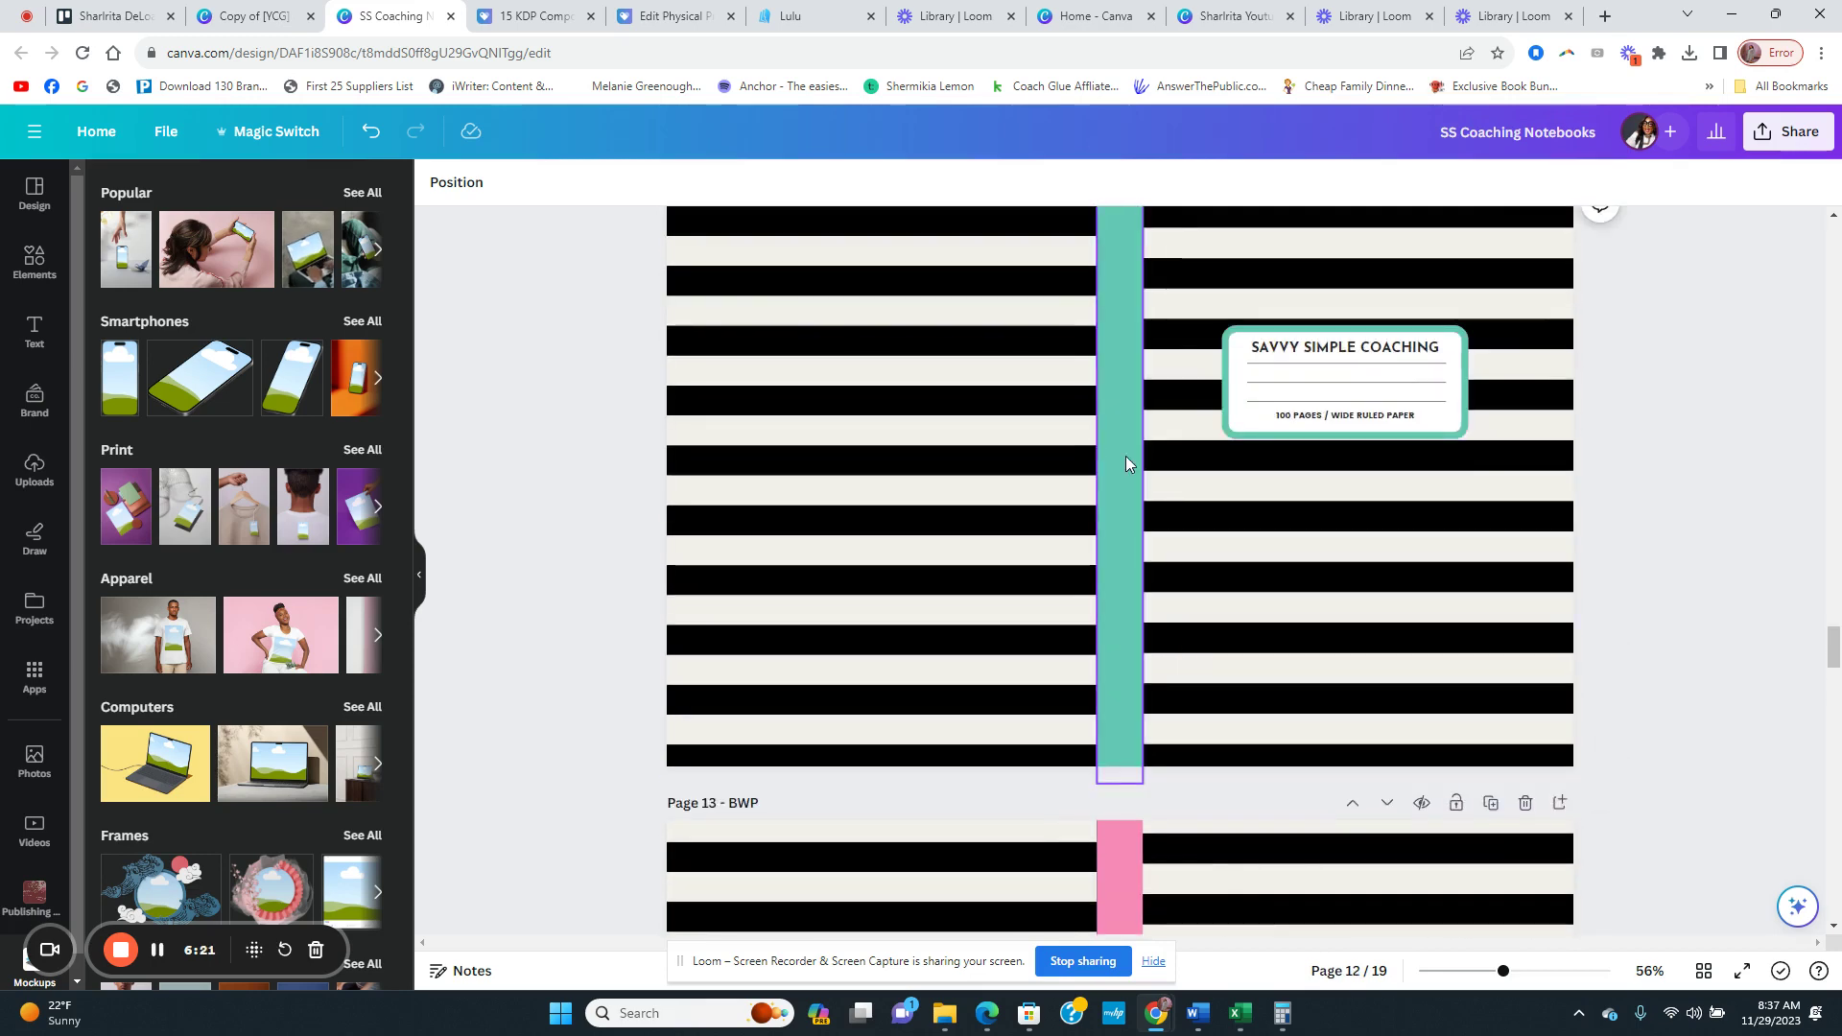
{"action": "scroll", "coordinate": [1125, 457], "scroll_direction": "down", "scroll_amount": 6}
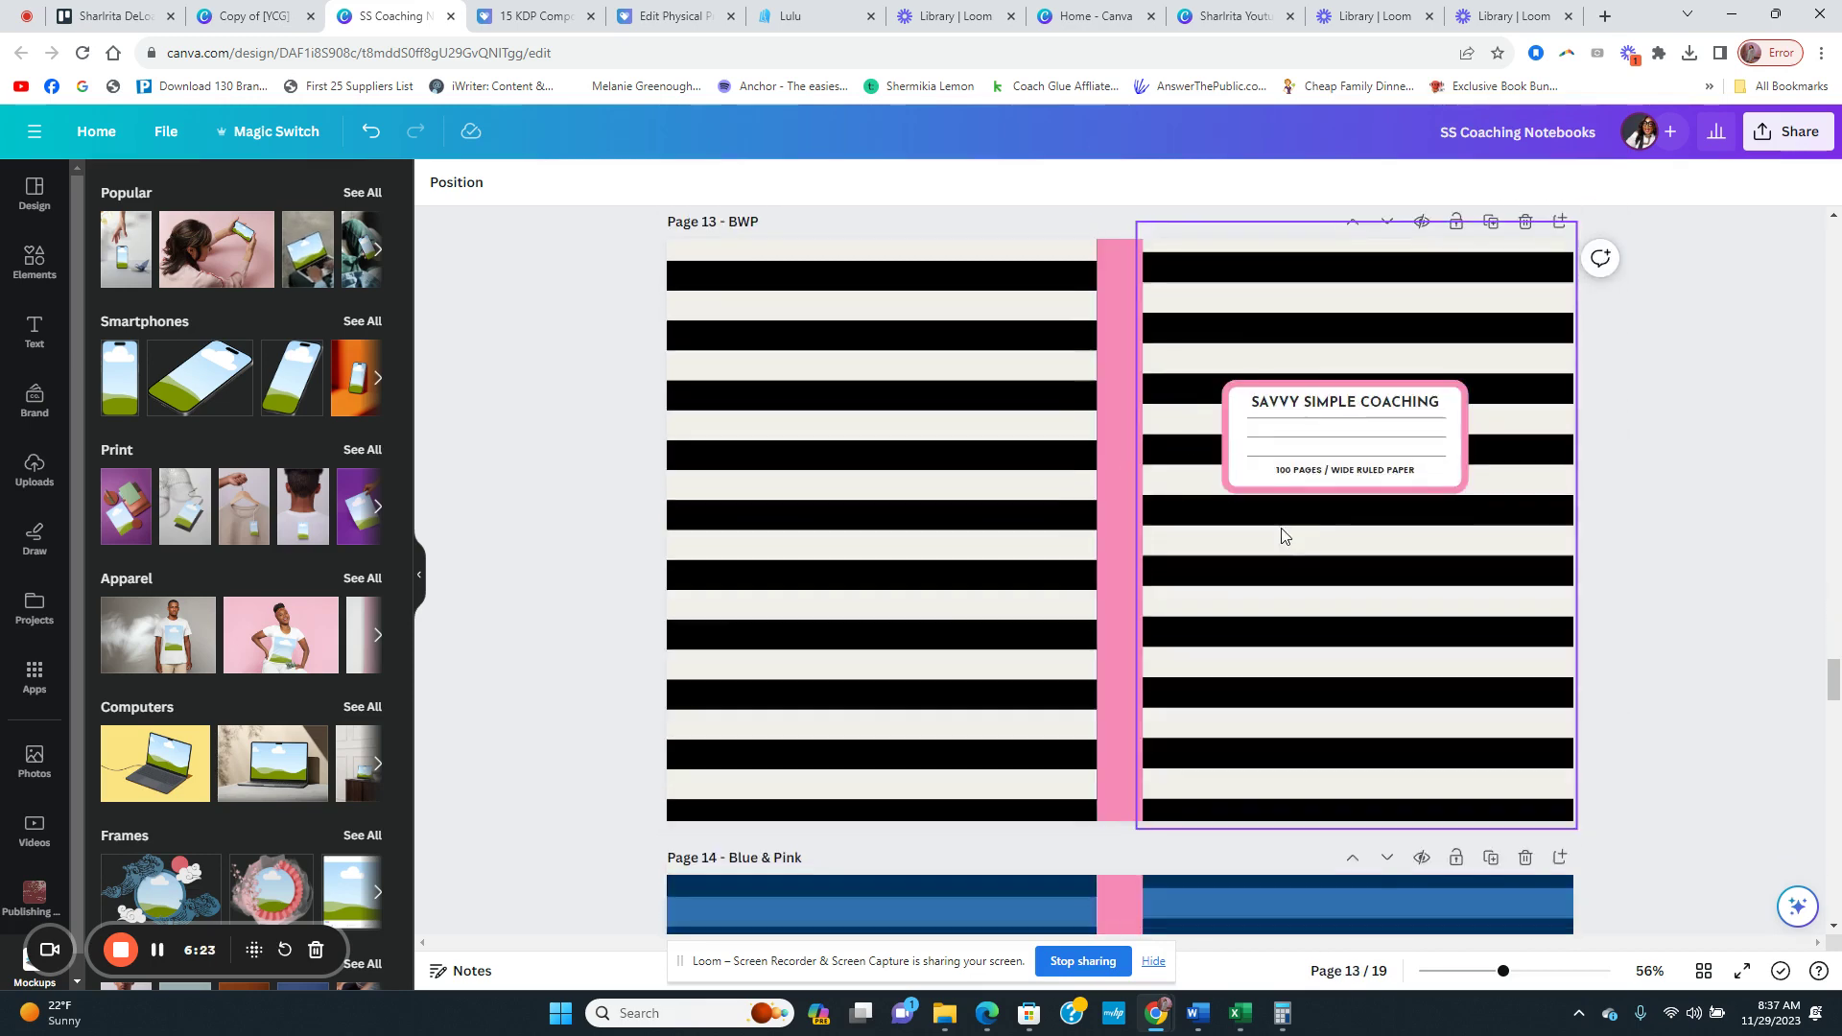
Step: Examine the Blue & Pink cover on page 14 and the Pink and White cover on page 15
{"action": "scroll", "coordinate": [1279, 532], "scroll_direction": "down", "scroll_amount": 9}
{"action": "scroll", "coordinate": [1367, 360], "scroll_direction": "up", "scroll_amount": 3}
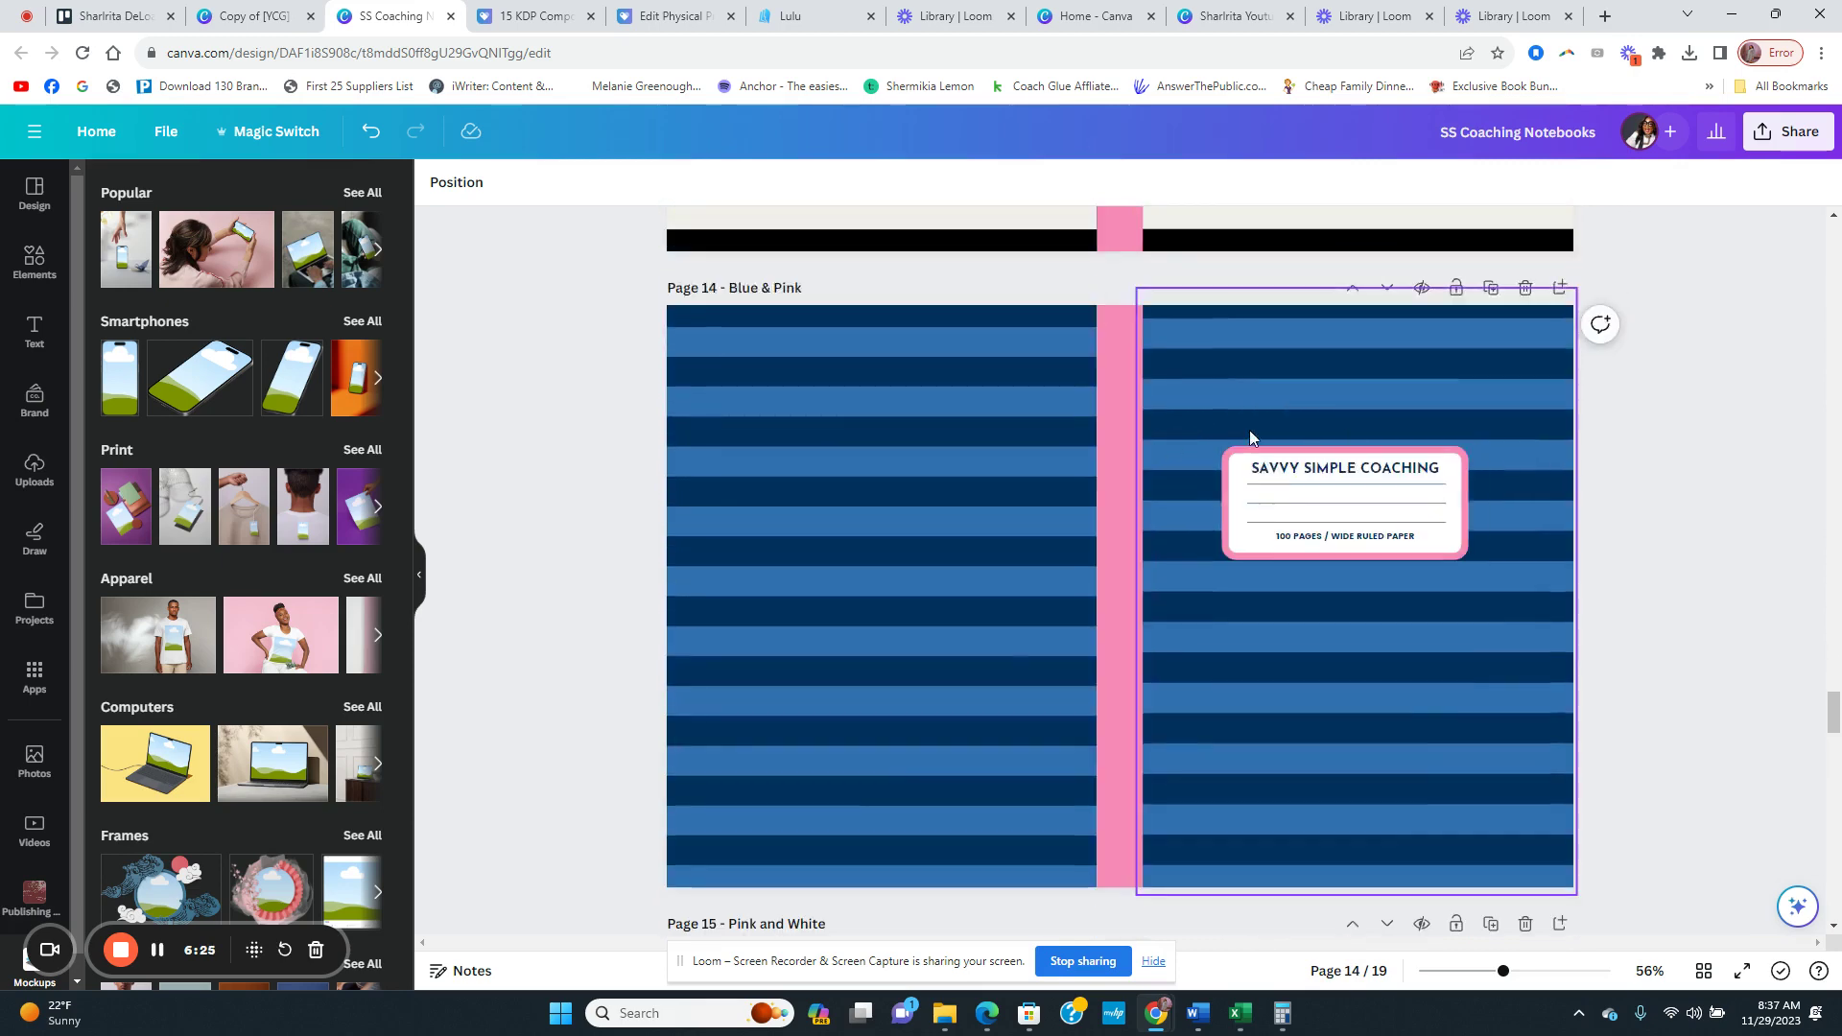
{"action": "scroll", "coordinate": [1247, 432], "scroll_direction": "down", "scroll_amount": 7}
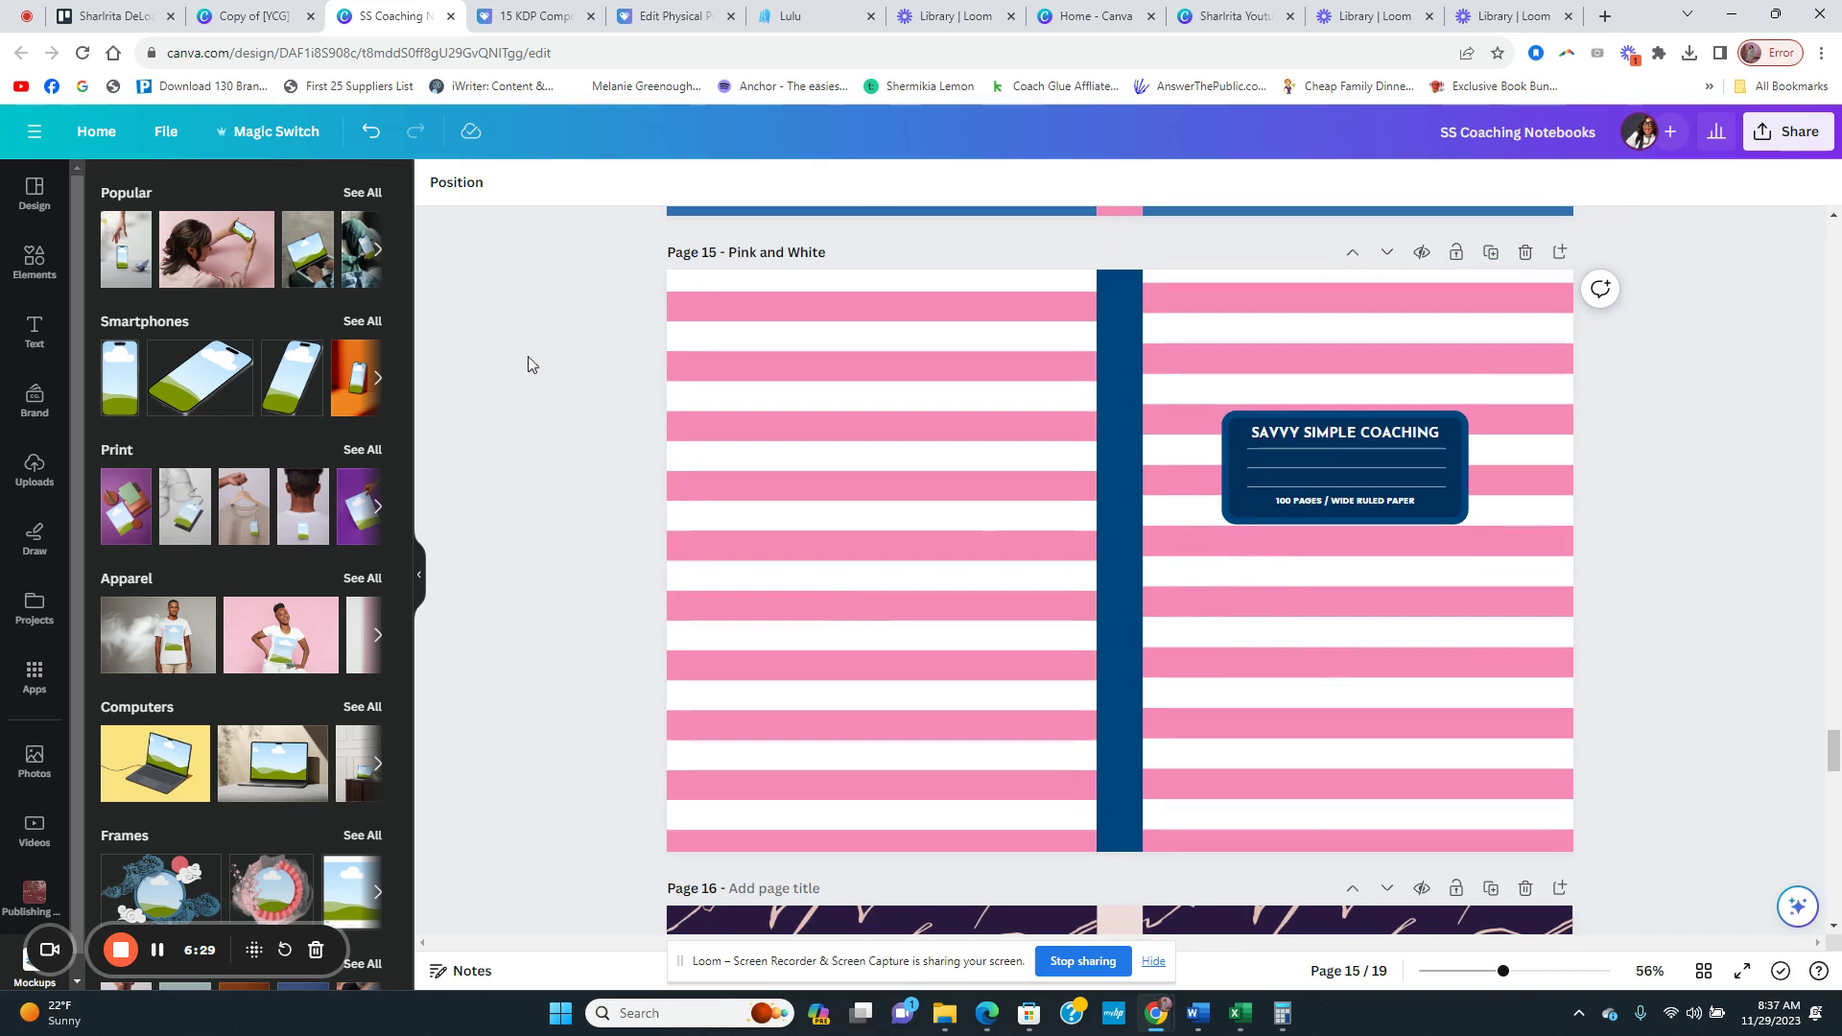
Step: Switch back to the YourChicGeek shop, return to the product collection, and browse the cover template listings again
{"action": "left_click", "coordinate": [542, 17]}
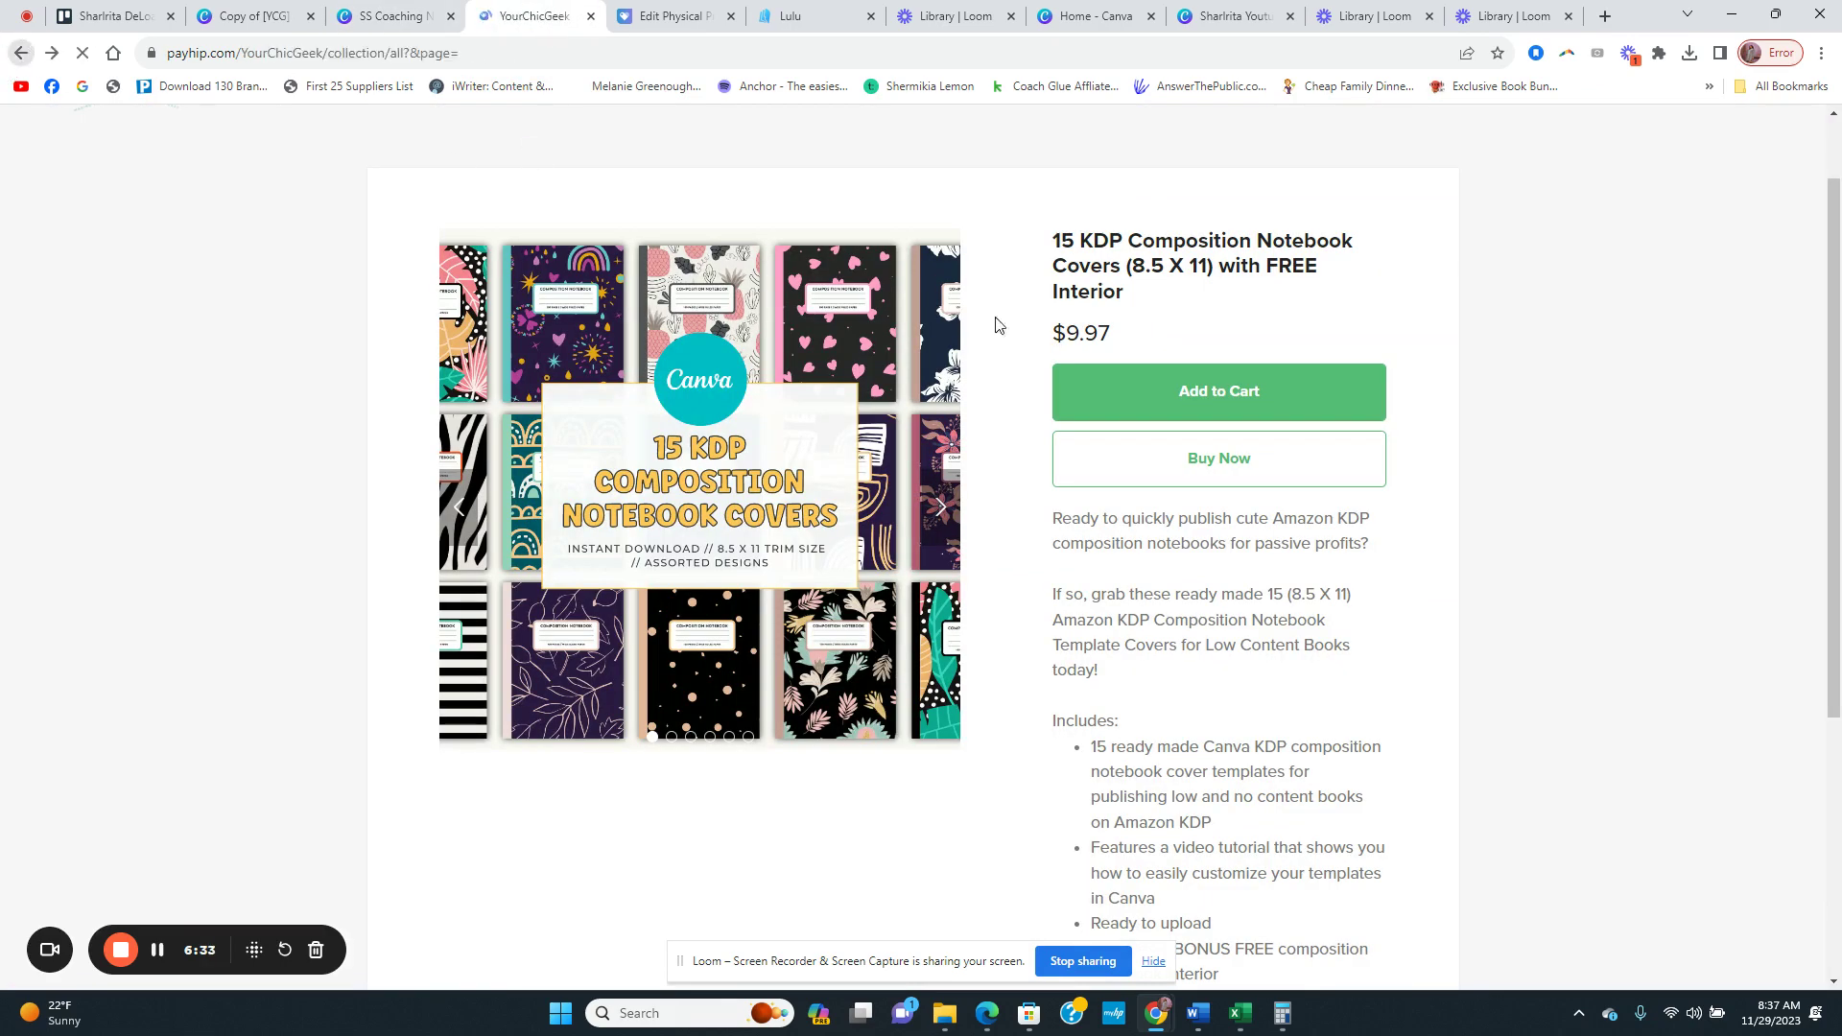
{"action": "scroll", "coordinate": [1160, 460], "scroll_direction": "down", "scroll_amount": 8}
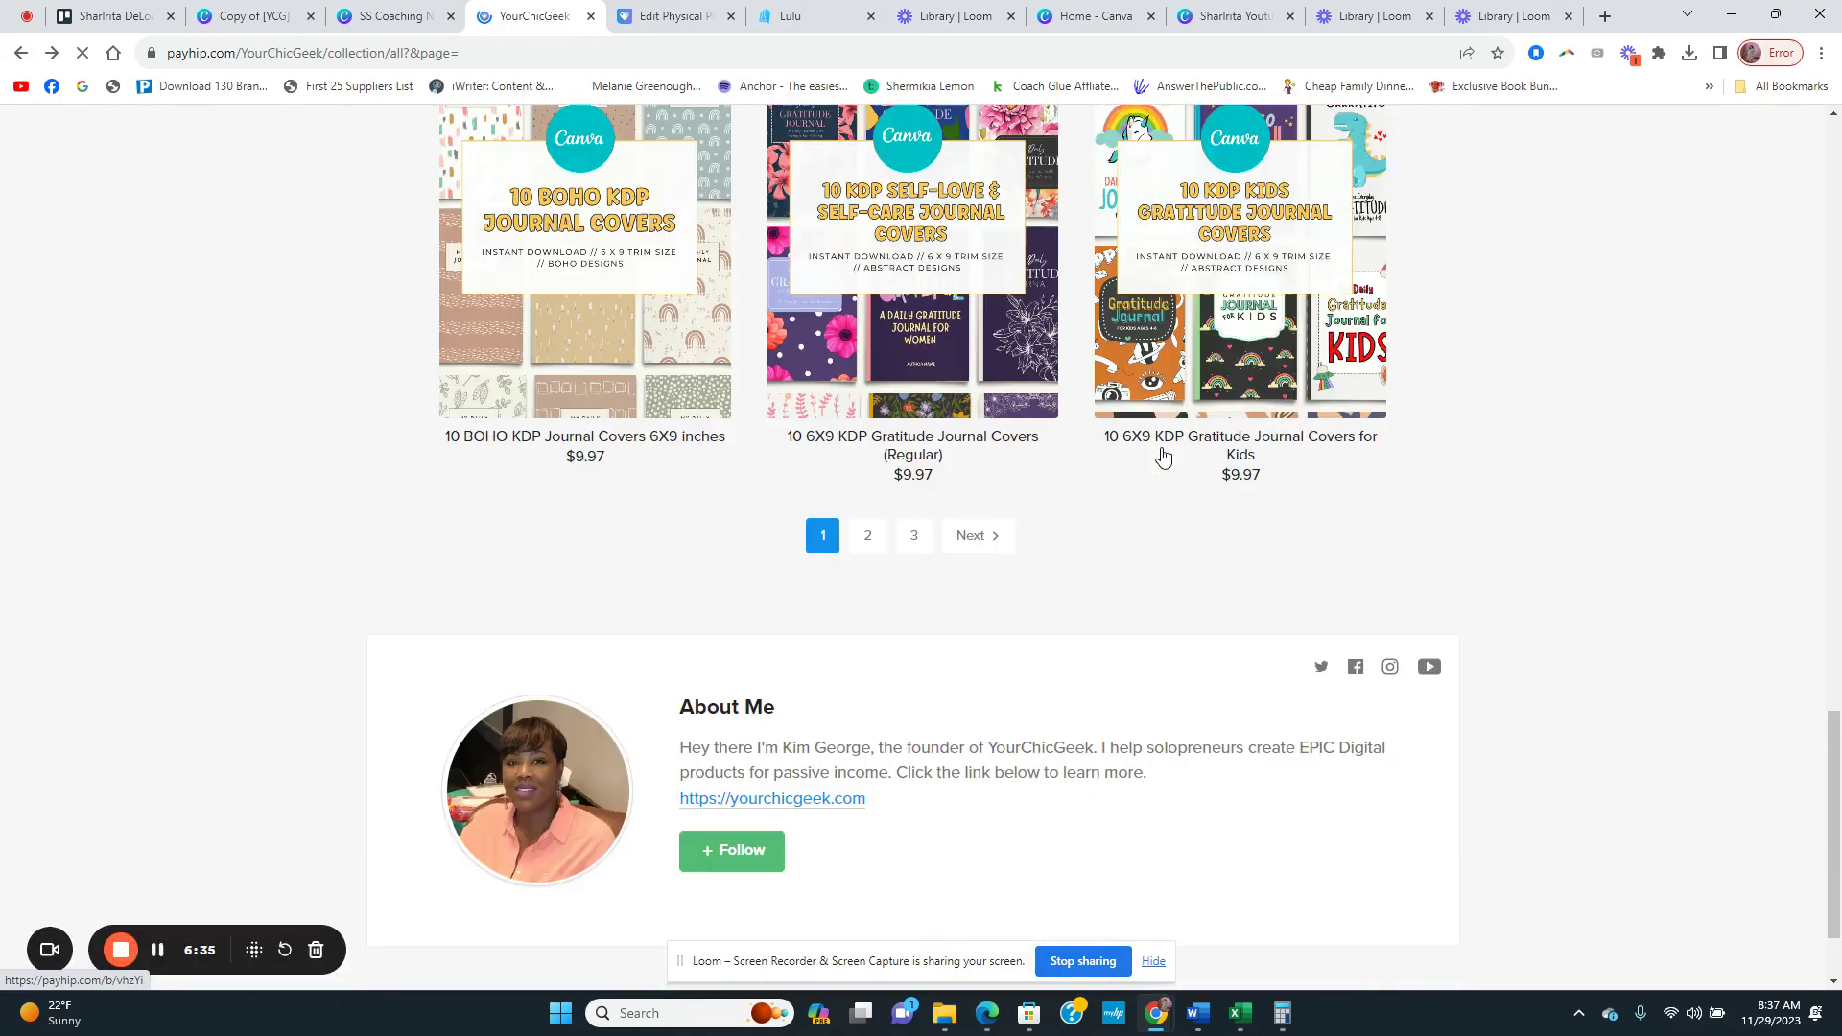
{"action": "scroll", "coordinate": [1162, 456], "scroll_direction": "up", "scroll_amount": 15}
{"action": "scroll", "coordinate": [1163, 457], "scroll_direction": "up", "scroll_amount": 4}
{"action": "scroll", "coordinate": [1163, 457], "scroll_direction": "down", "scroll_amount": 15}
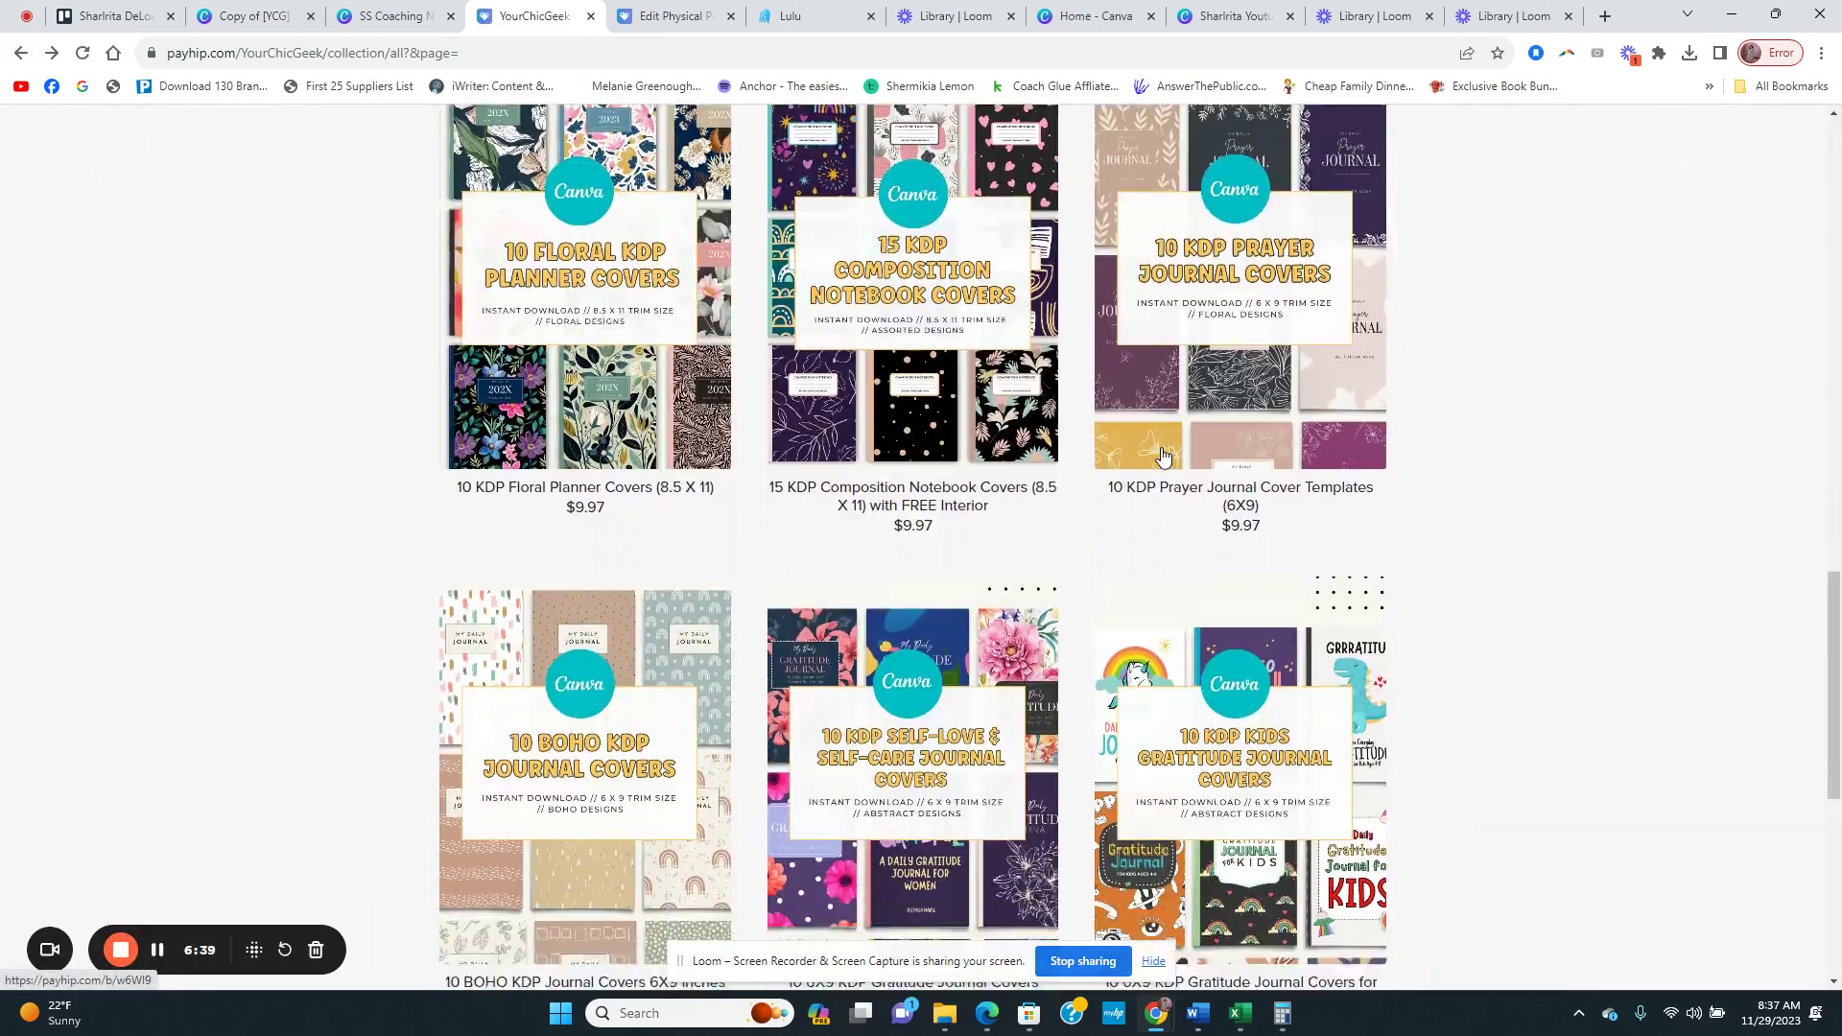
Step: Browse the interior, planner and template listings on pages 2 and 3 of the YourChicGeek product collection
{"action": "scroll", "coordinate": [1163, 456], "scroll_direction": "down", "scroll_amount": 5}
{"action": "left_click", "coordinate": [867, 635]}
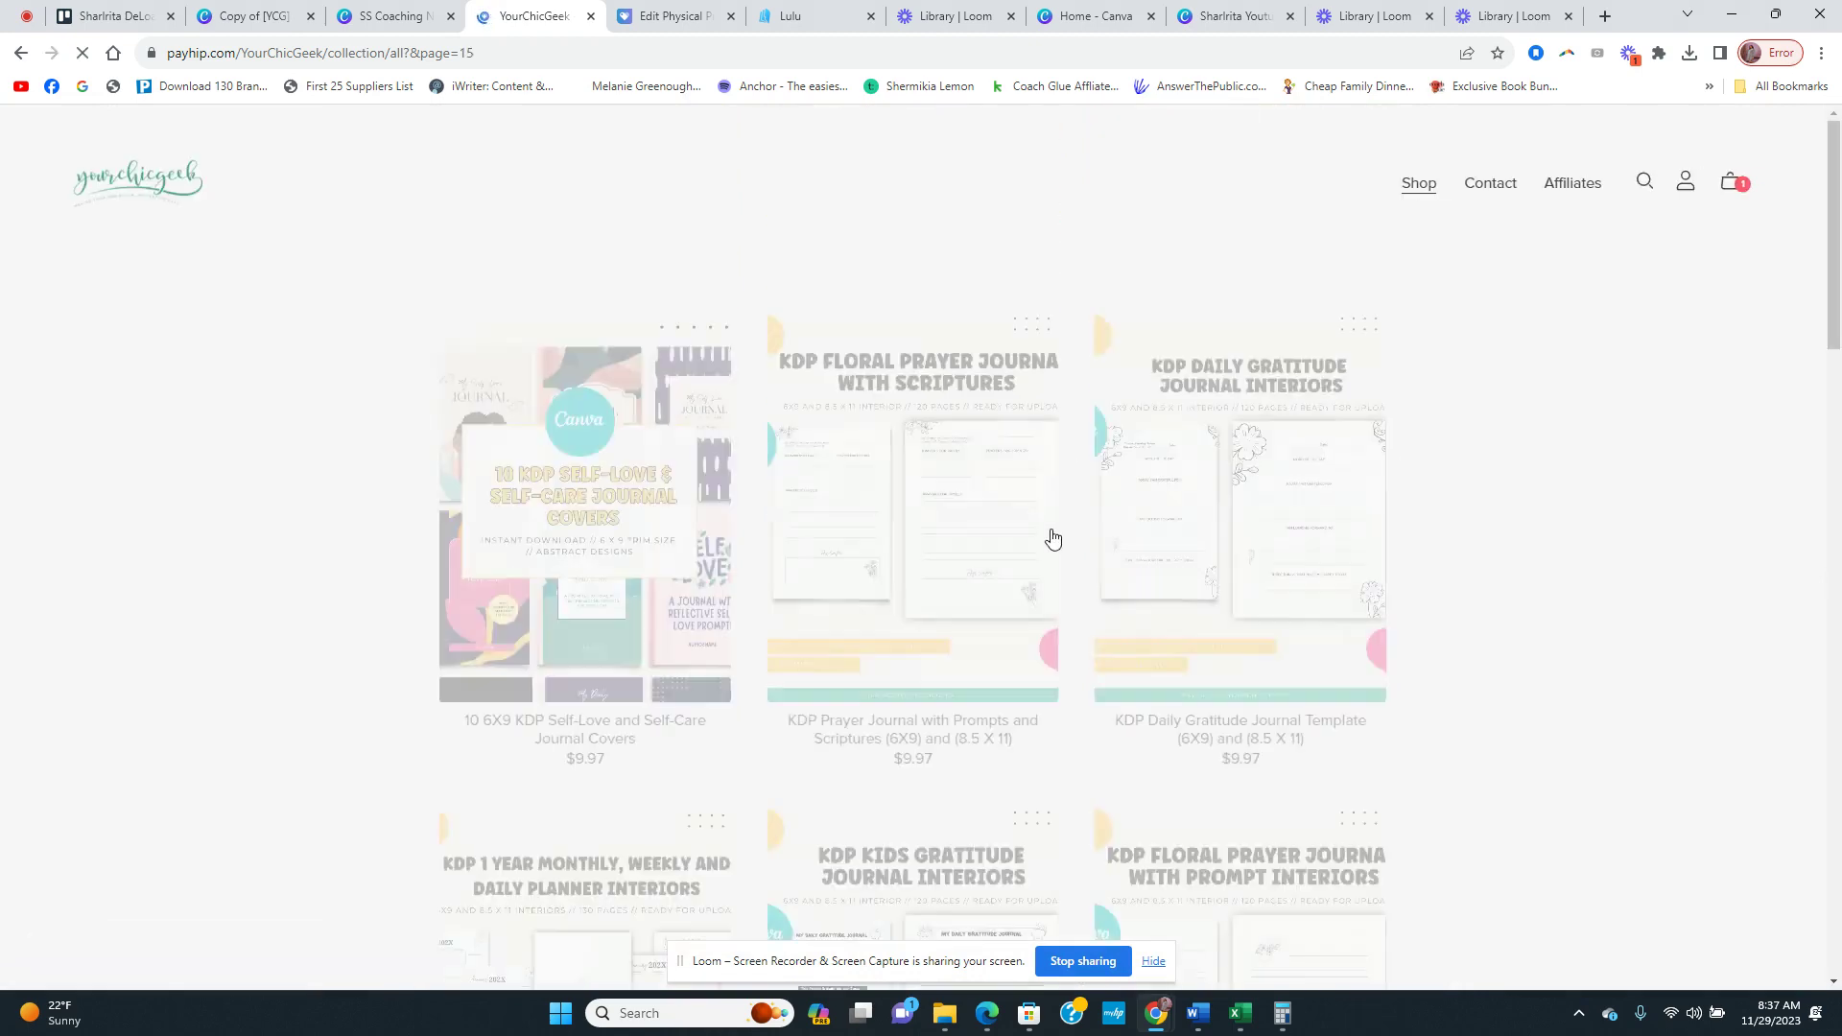
{"action": "scroll", "coordinate": [1055, 531], "scroll_direction": "down", "scroll_amount": 10}
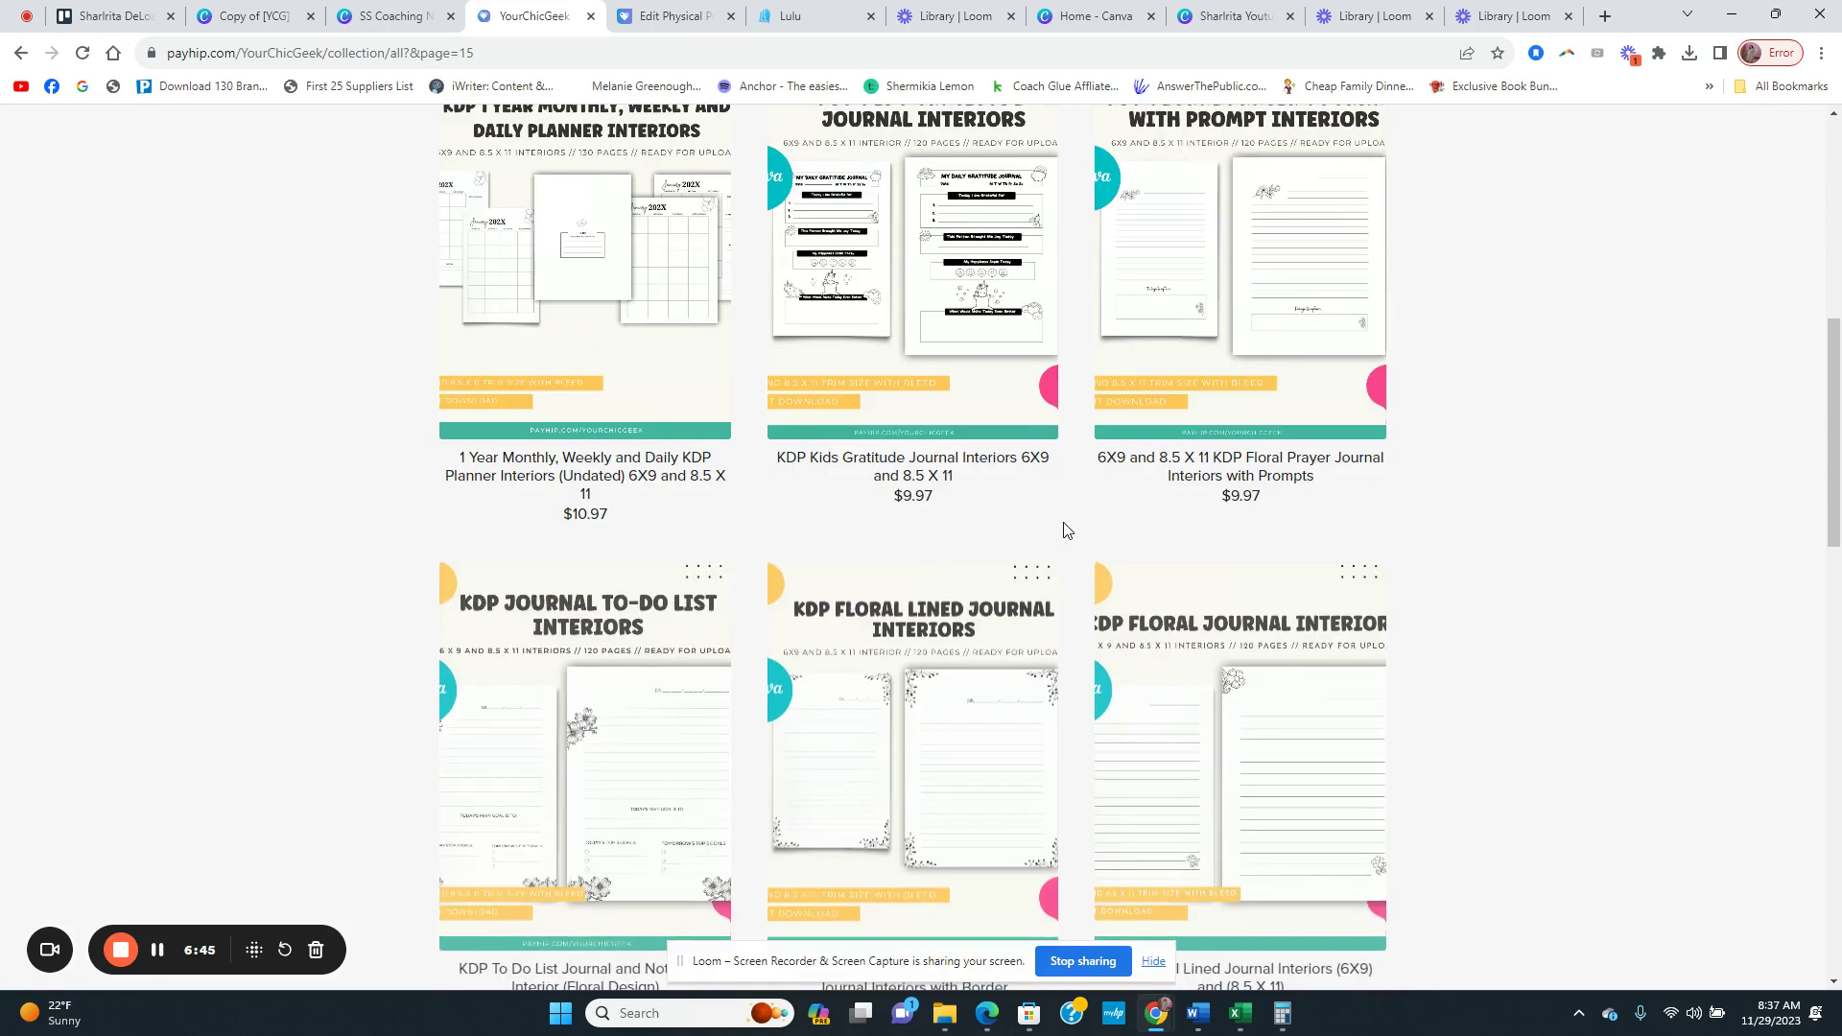
{"action": "scroll", "coordinate": [1065, 530], "scroll_direction": "down", "scroll_amount": 1}
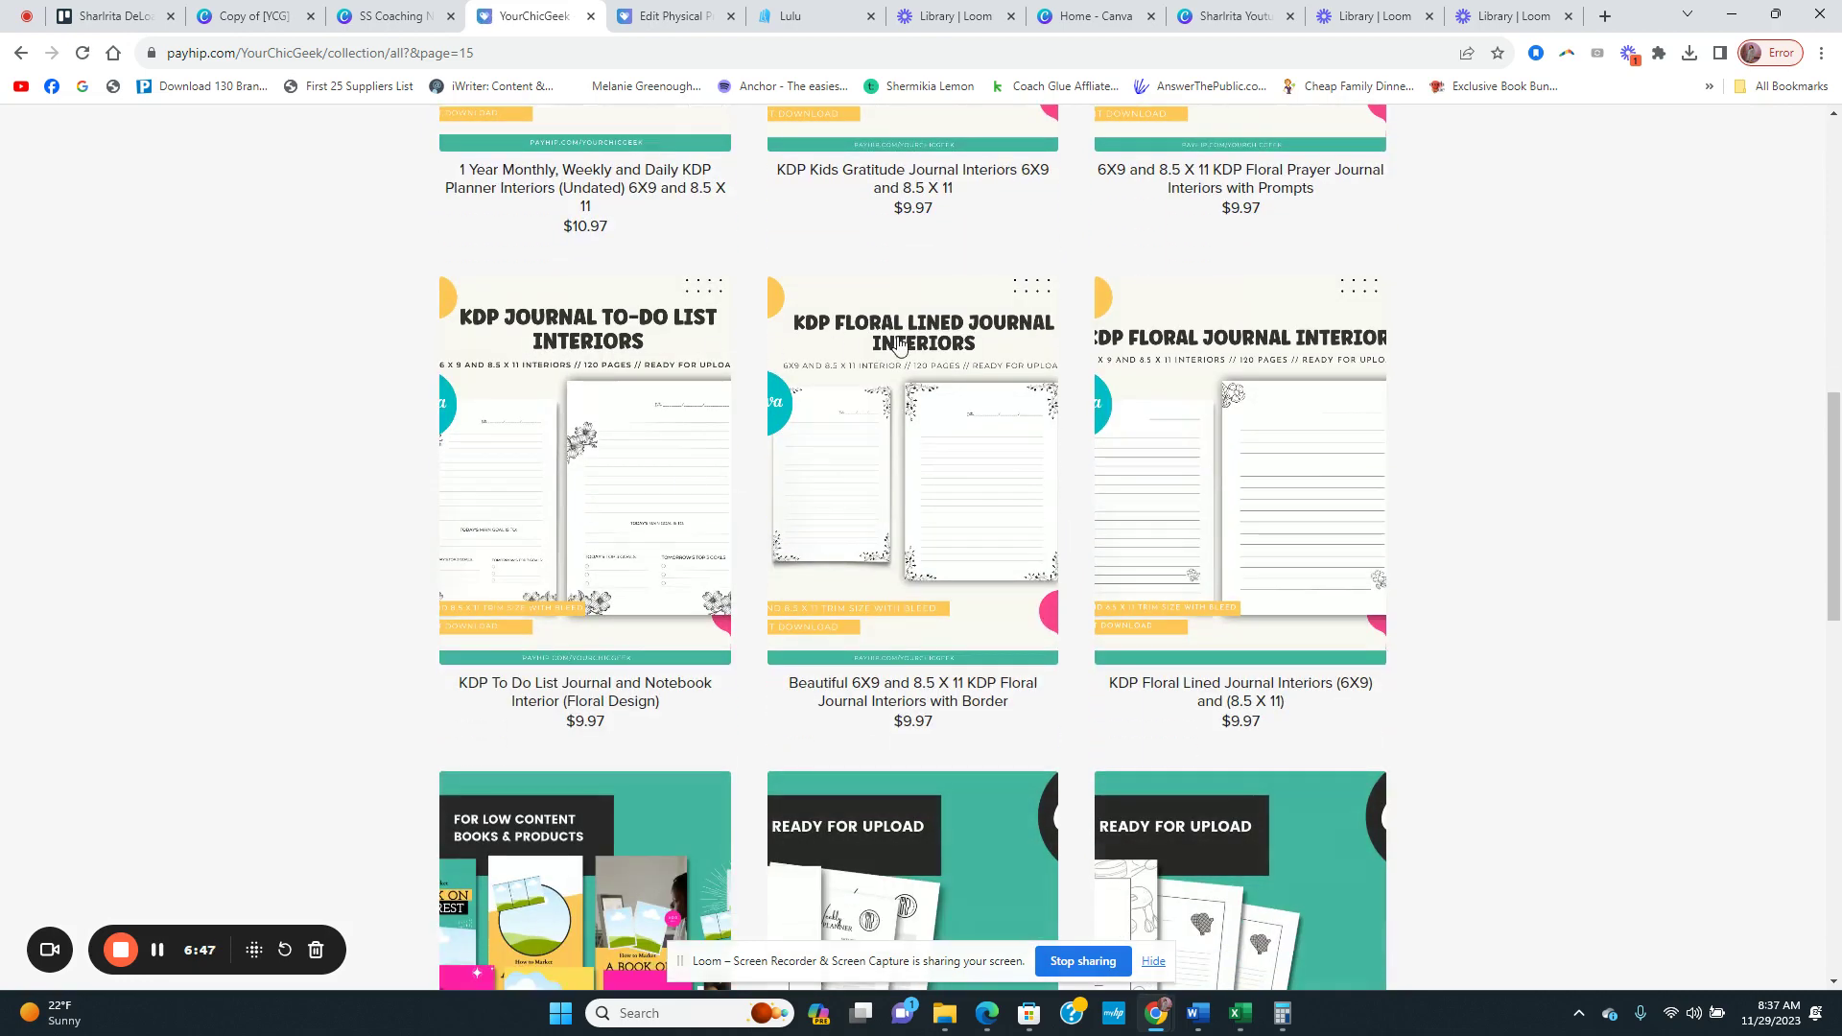
{"action": "scroll", "coordinate": [1338, 367], "scroll_direction": "down", "scroll_amount": 9}
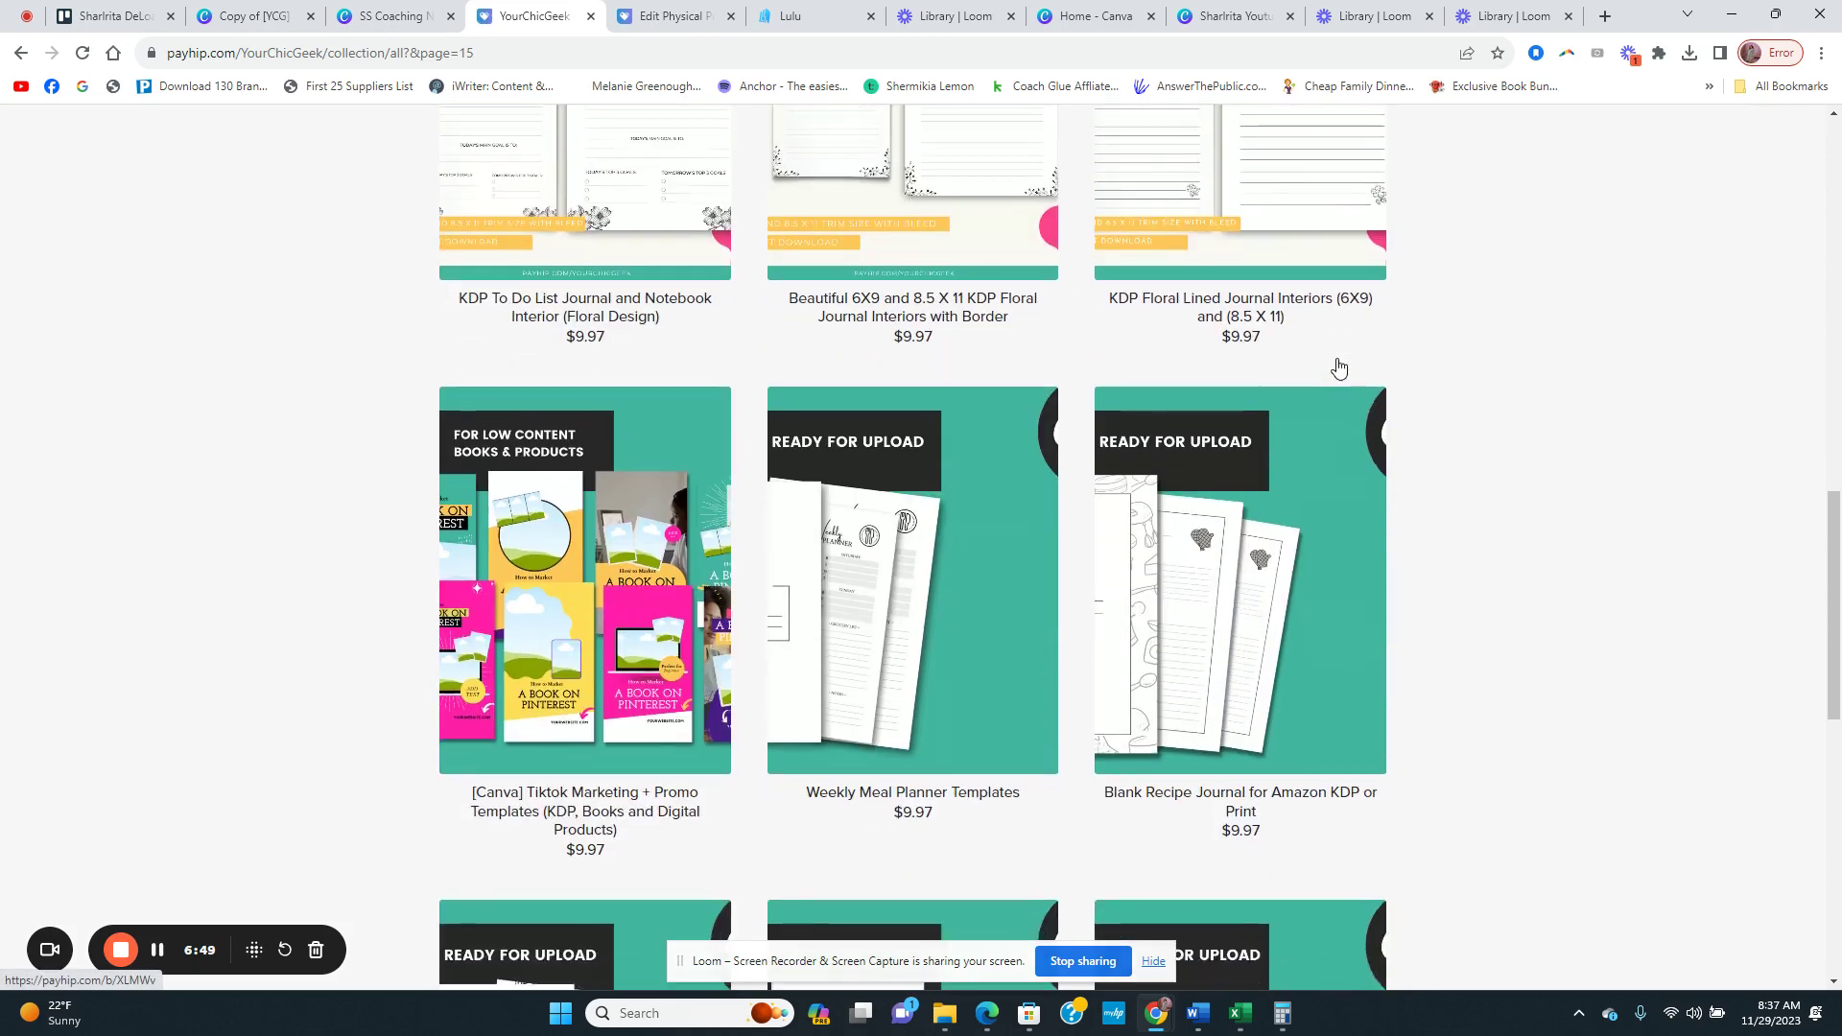
{"action": "scroll", "coordinate": [1338, 368], "scroll_direction": "down", "scroll_amount": 5}
{"action": "left_click", "coordinate": [1007, 436]}
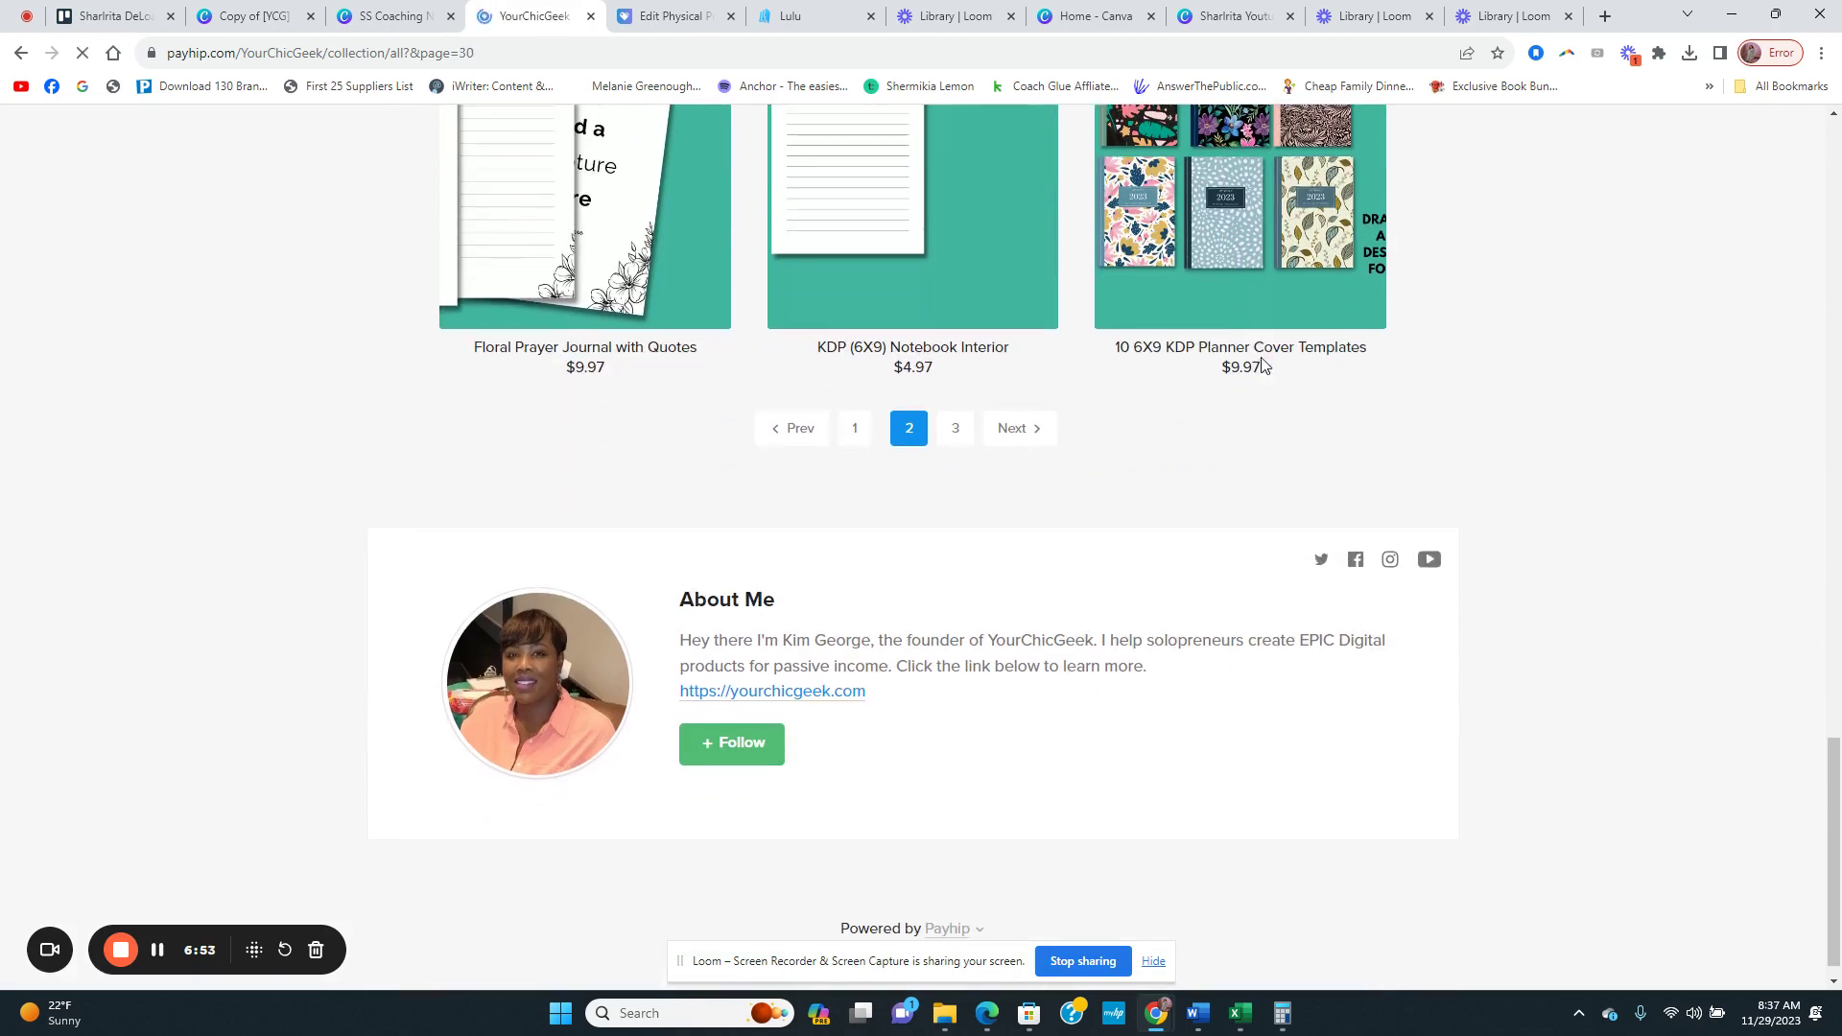
{"action": "scroll", "coordinate": [828, 351], "scroll_direction": "down", "scroll_amount": 4}
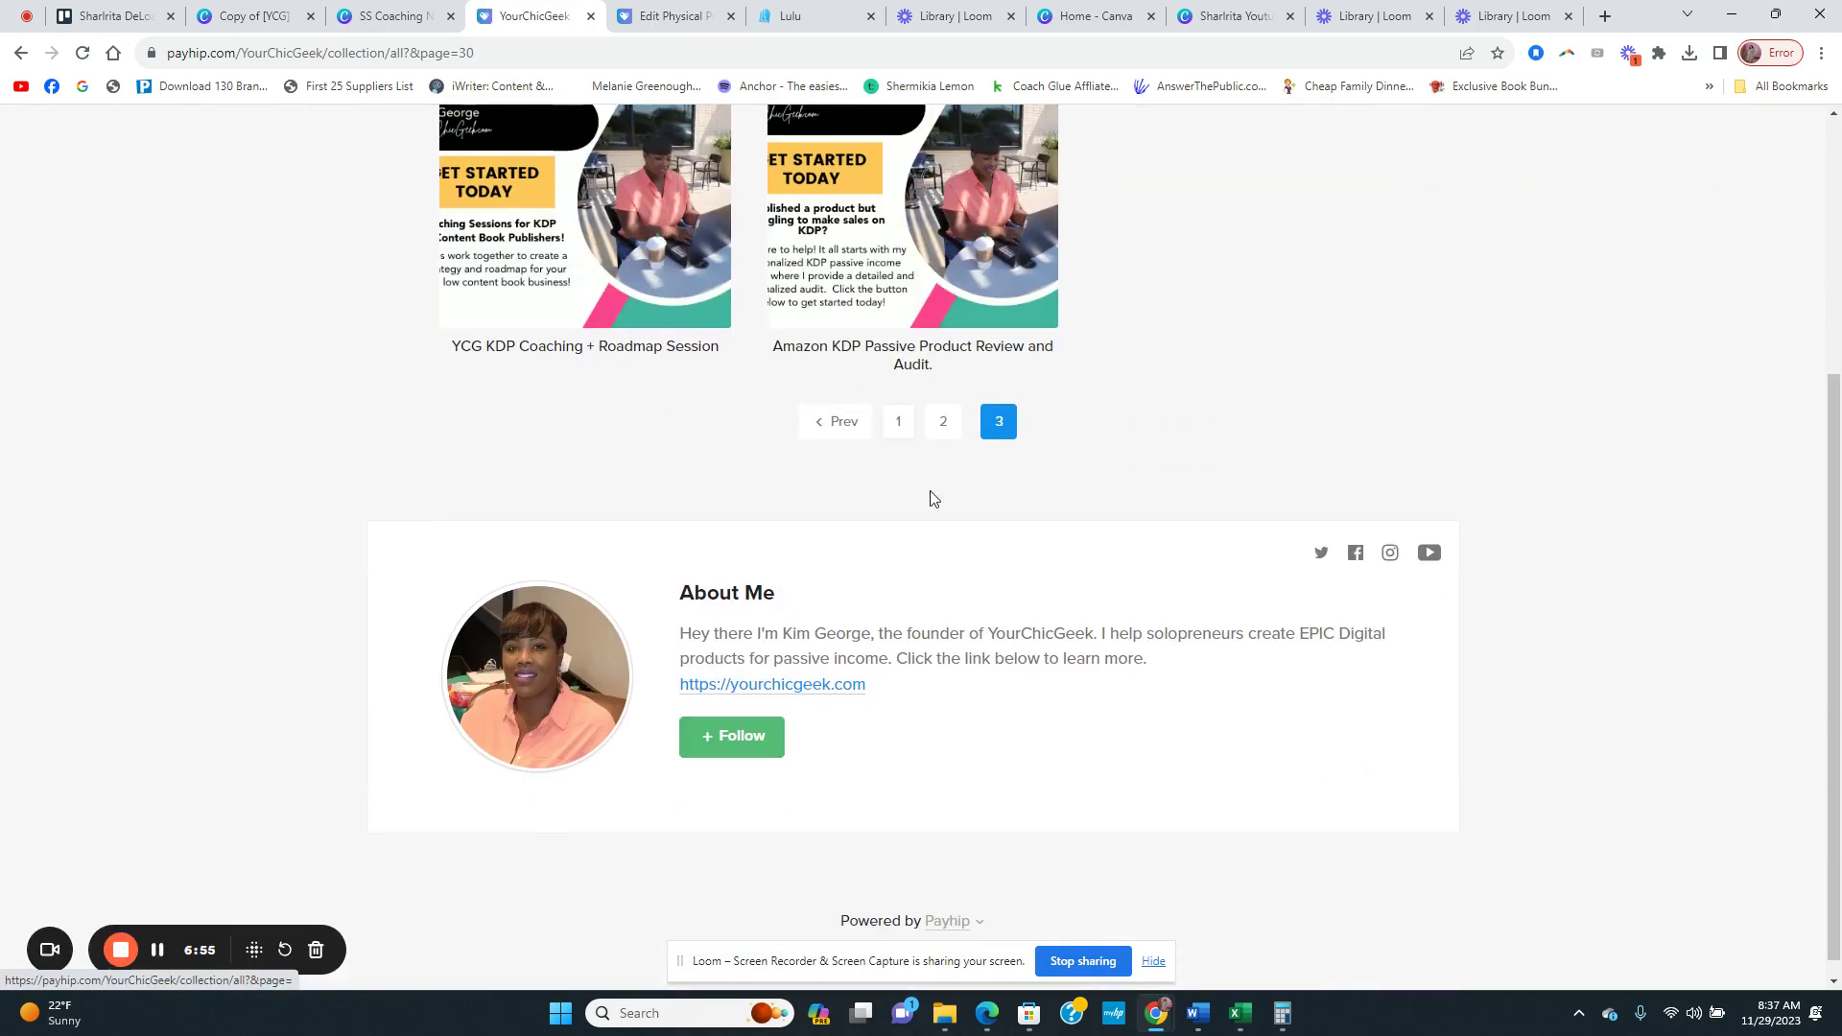
Step: Return to page 1 of the collection, look over its bundles, and open The YCG KDP Starter Bundle
{"action": "left_click", "coordinate": [897, 427]}
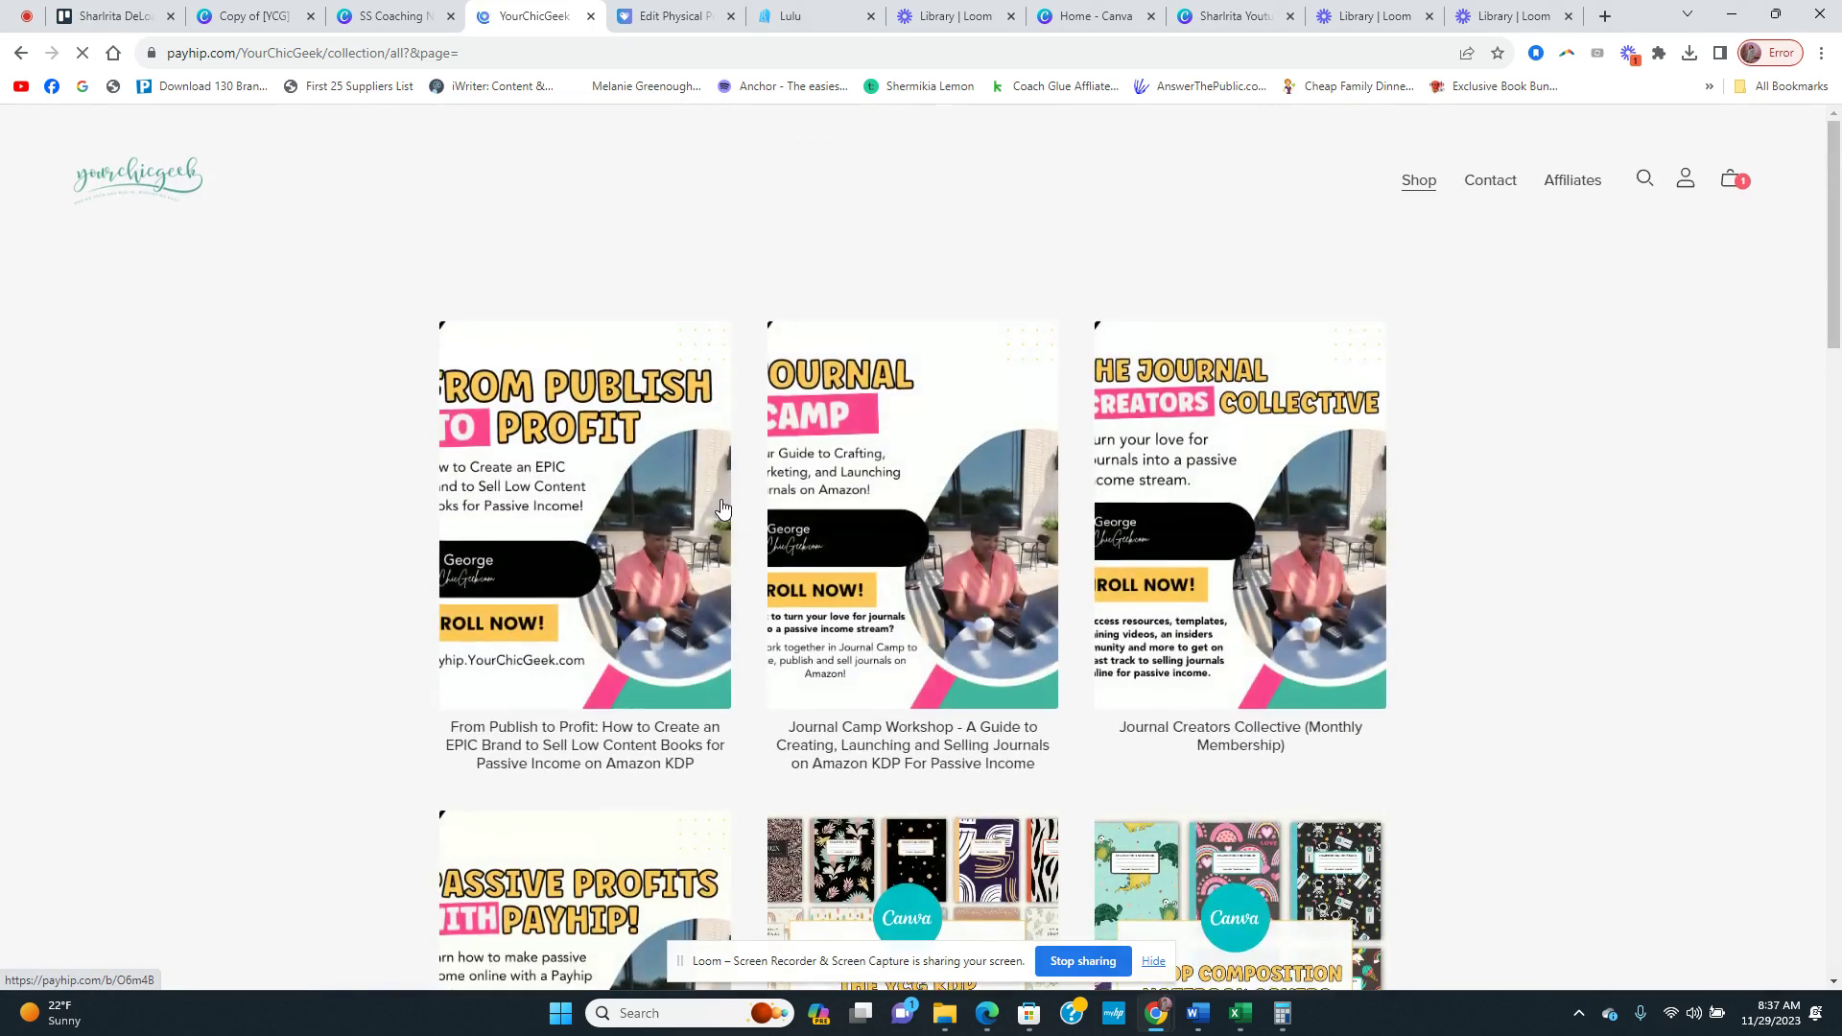
{"action": "scroll", "coordinate": [666, 485], "scroll_direction": "down", "scroll_amount": 3}
{"action": "scroll", "coordinate": [571, 484], "scroll_direction": "down", "scroll_amount": 2}
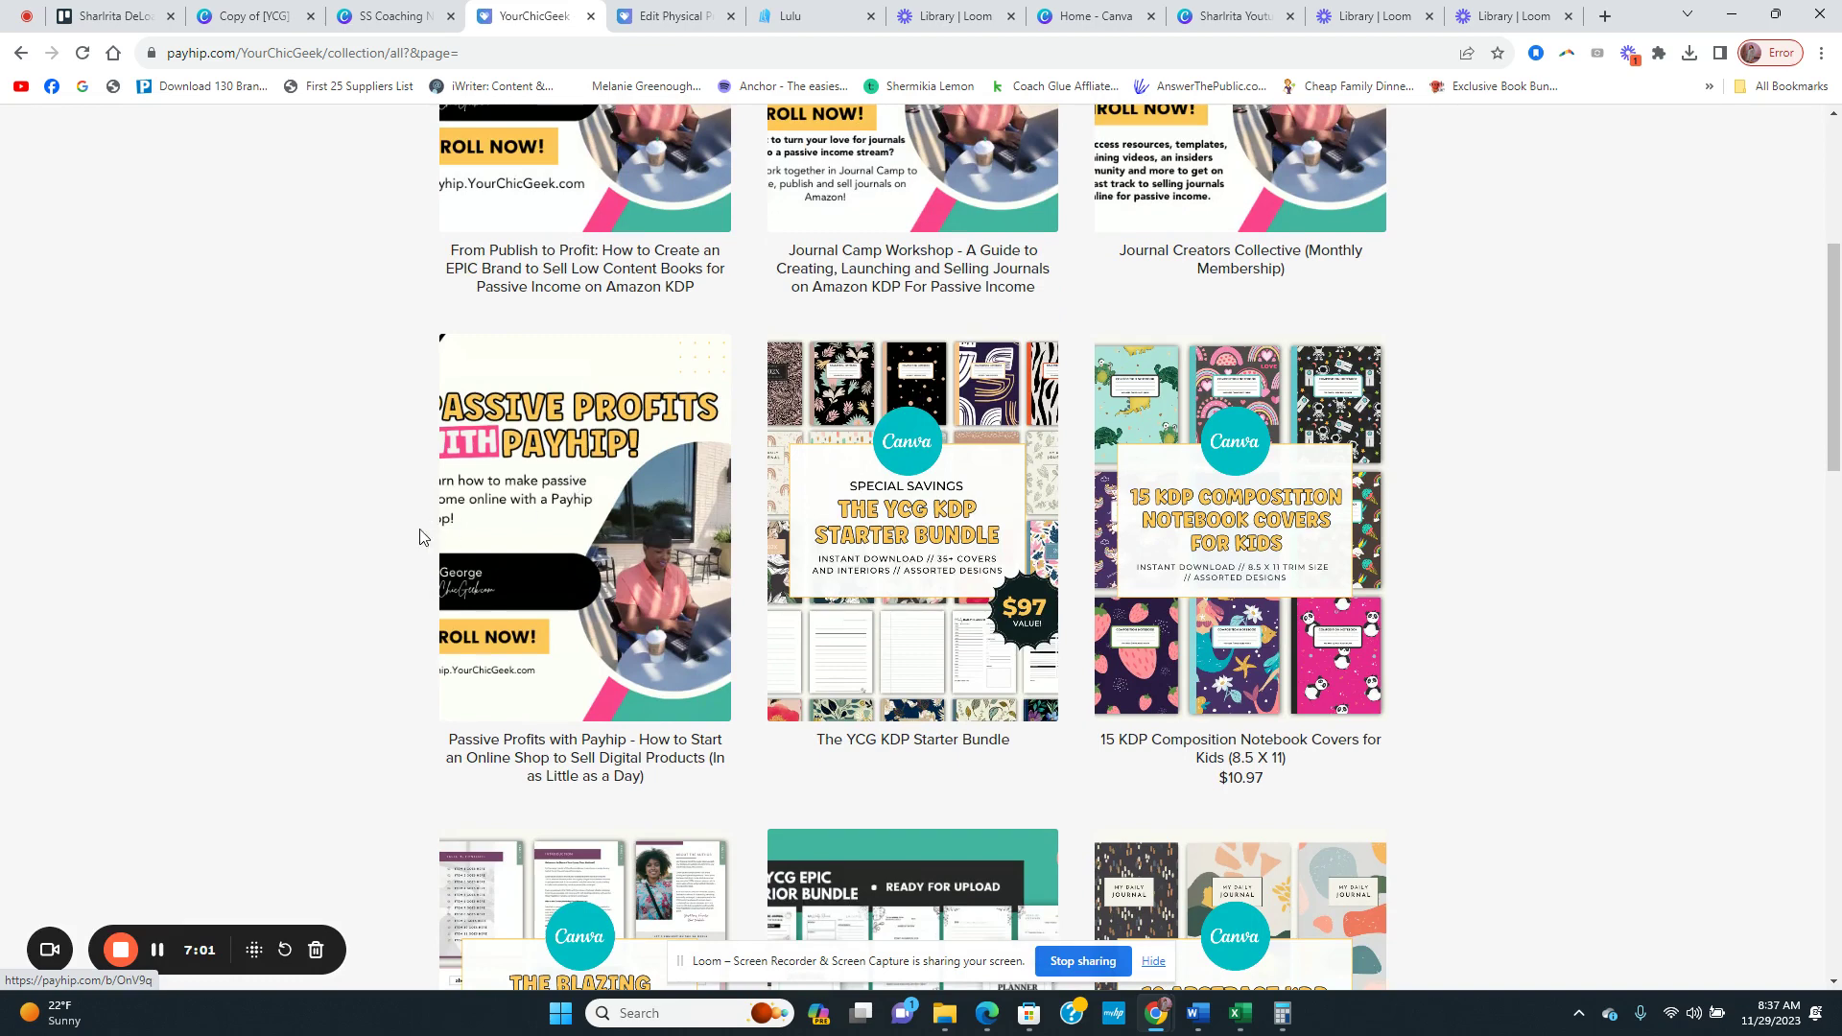
{"action": "scroll", "coordinate": [374, 581], "scroll_direction": "down", "scroll_amount": 4}
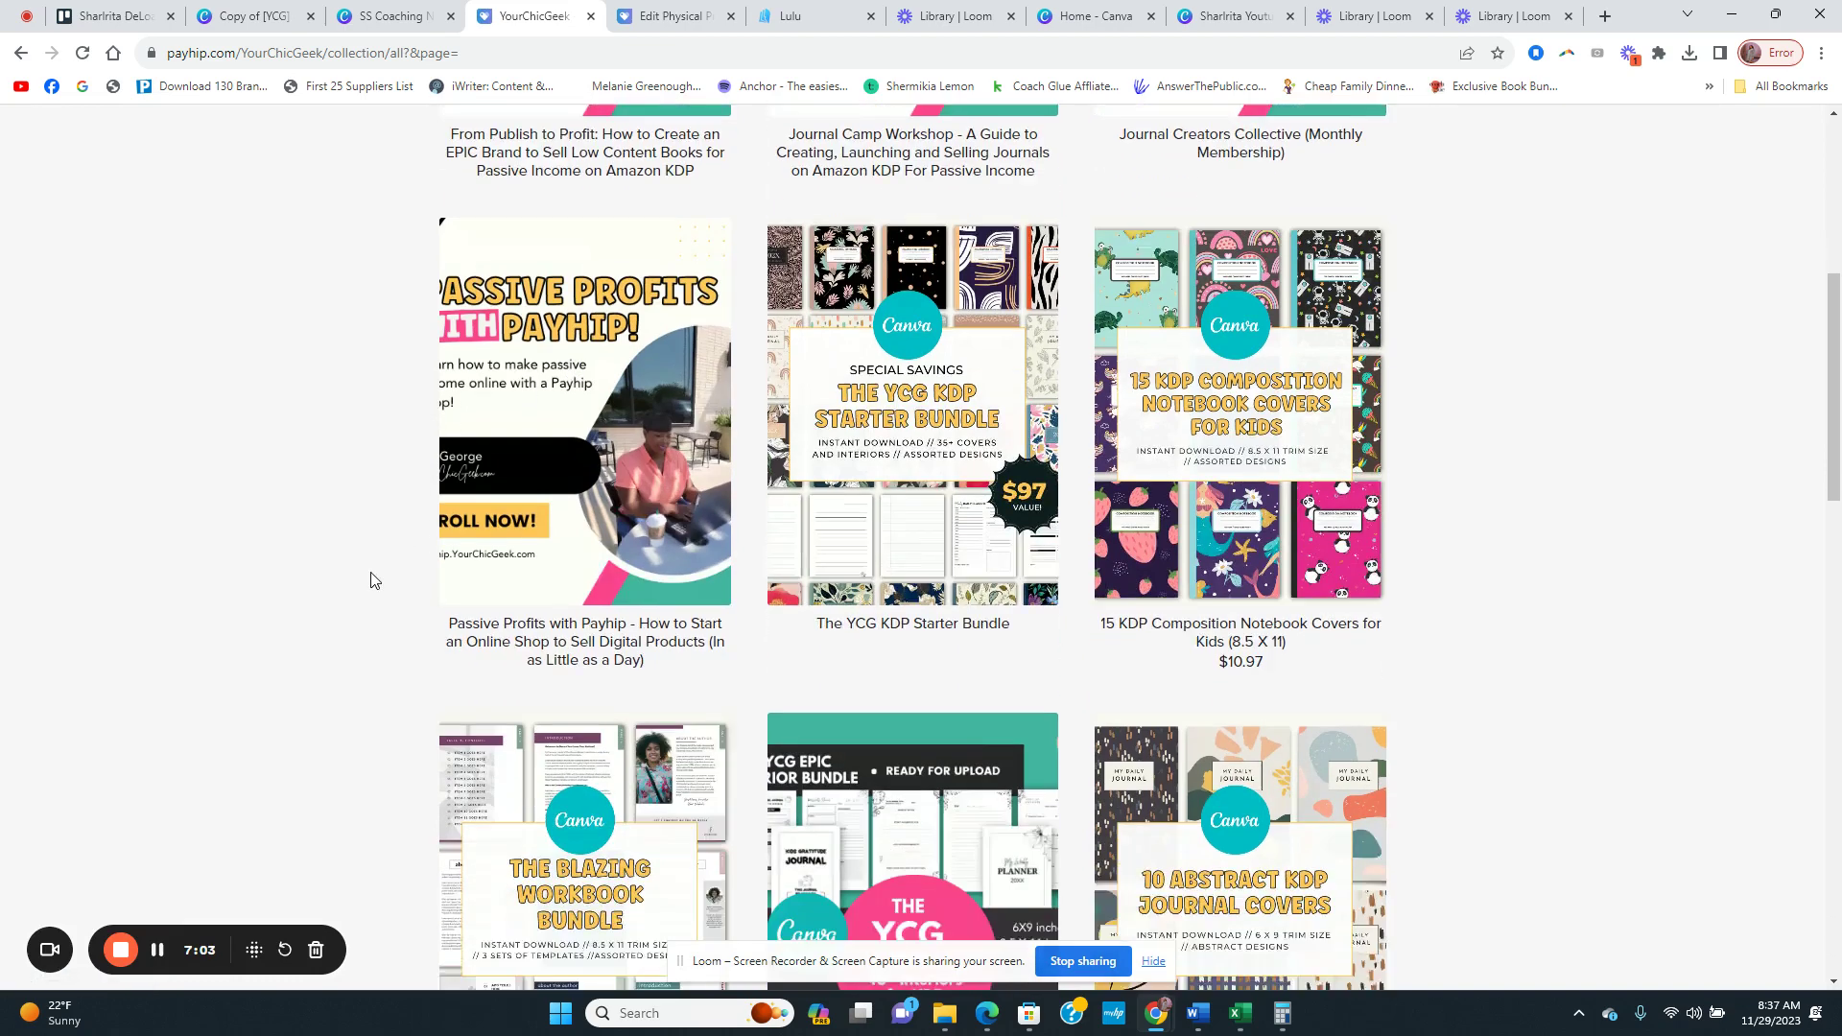
{"action": "scroll", "coordinate": [894, 235], "scroll_direction": "up", "scroll_amount": 1}
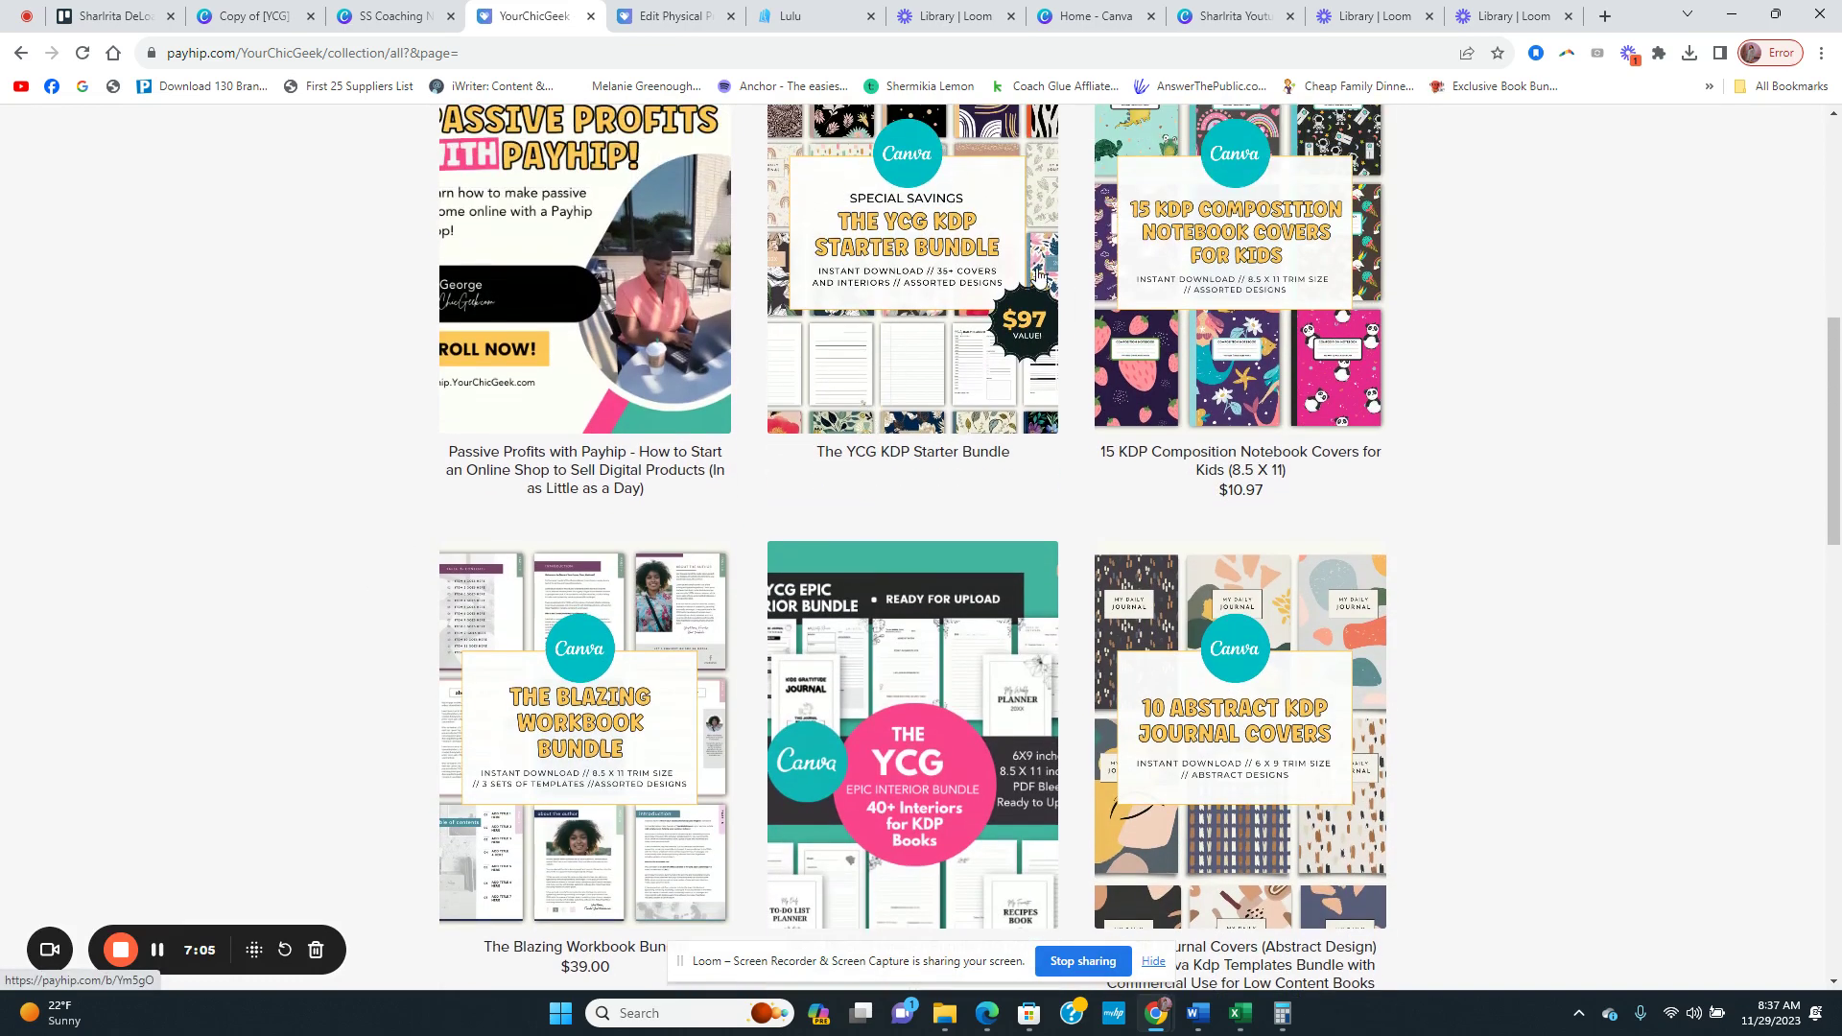
{"action": "scroll", "coordinate": [919, 363], "scroll_direction": "up", "scroll_amount": 2}
{"action": "left_click", "coordinate": [950, 391]}
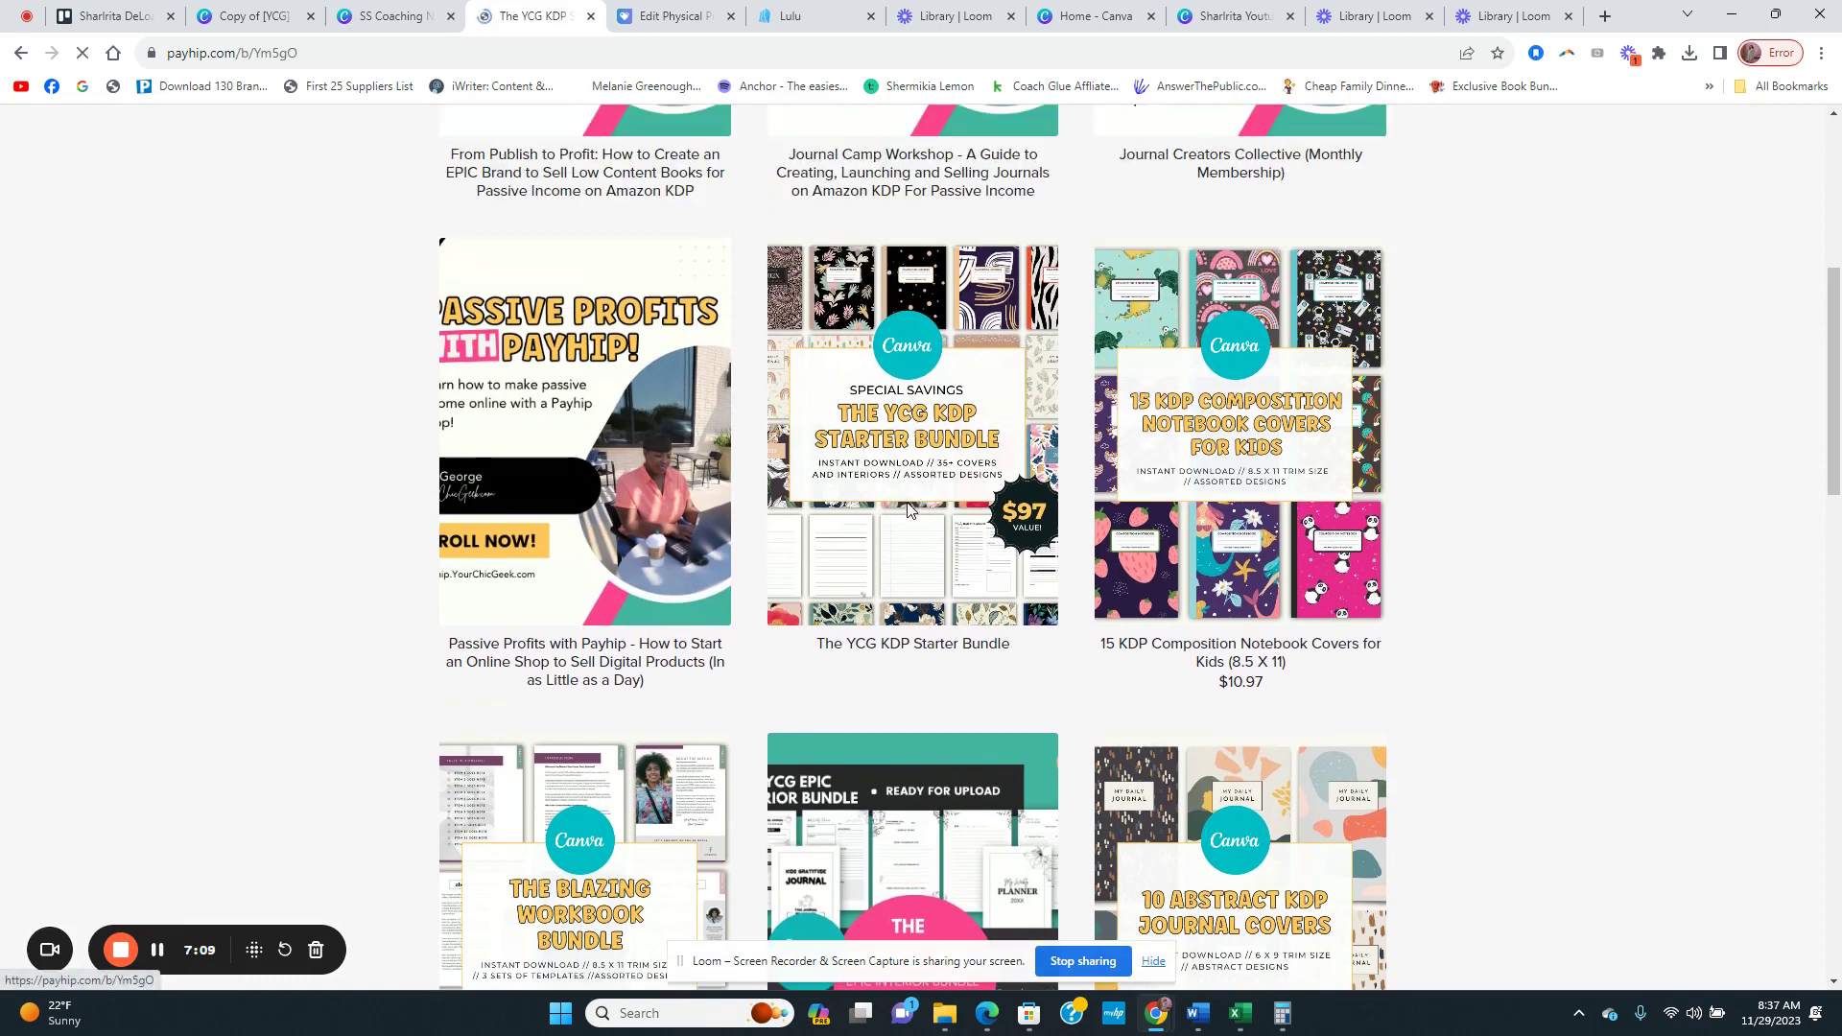
Step: Examine the YCG KDP Starter Bundle's description, template previews and pricing plan, and switch to the Lulu projects page
{"action": "scroll", "coordinate": [1228, 650], "scroll_direction": "down", "scroll_amount": 2}
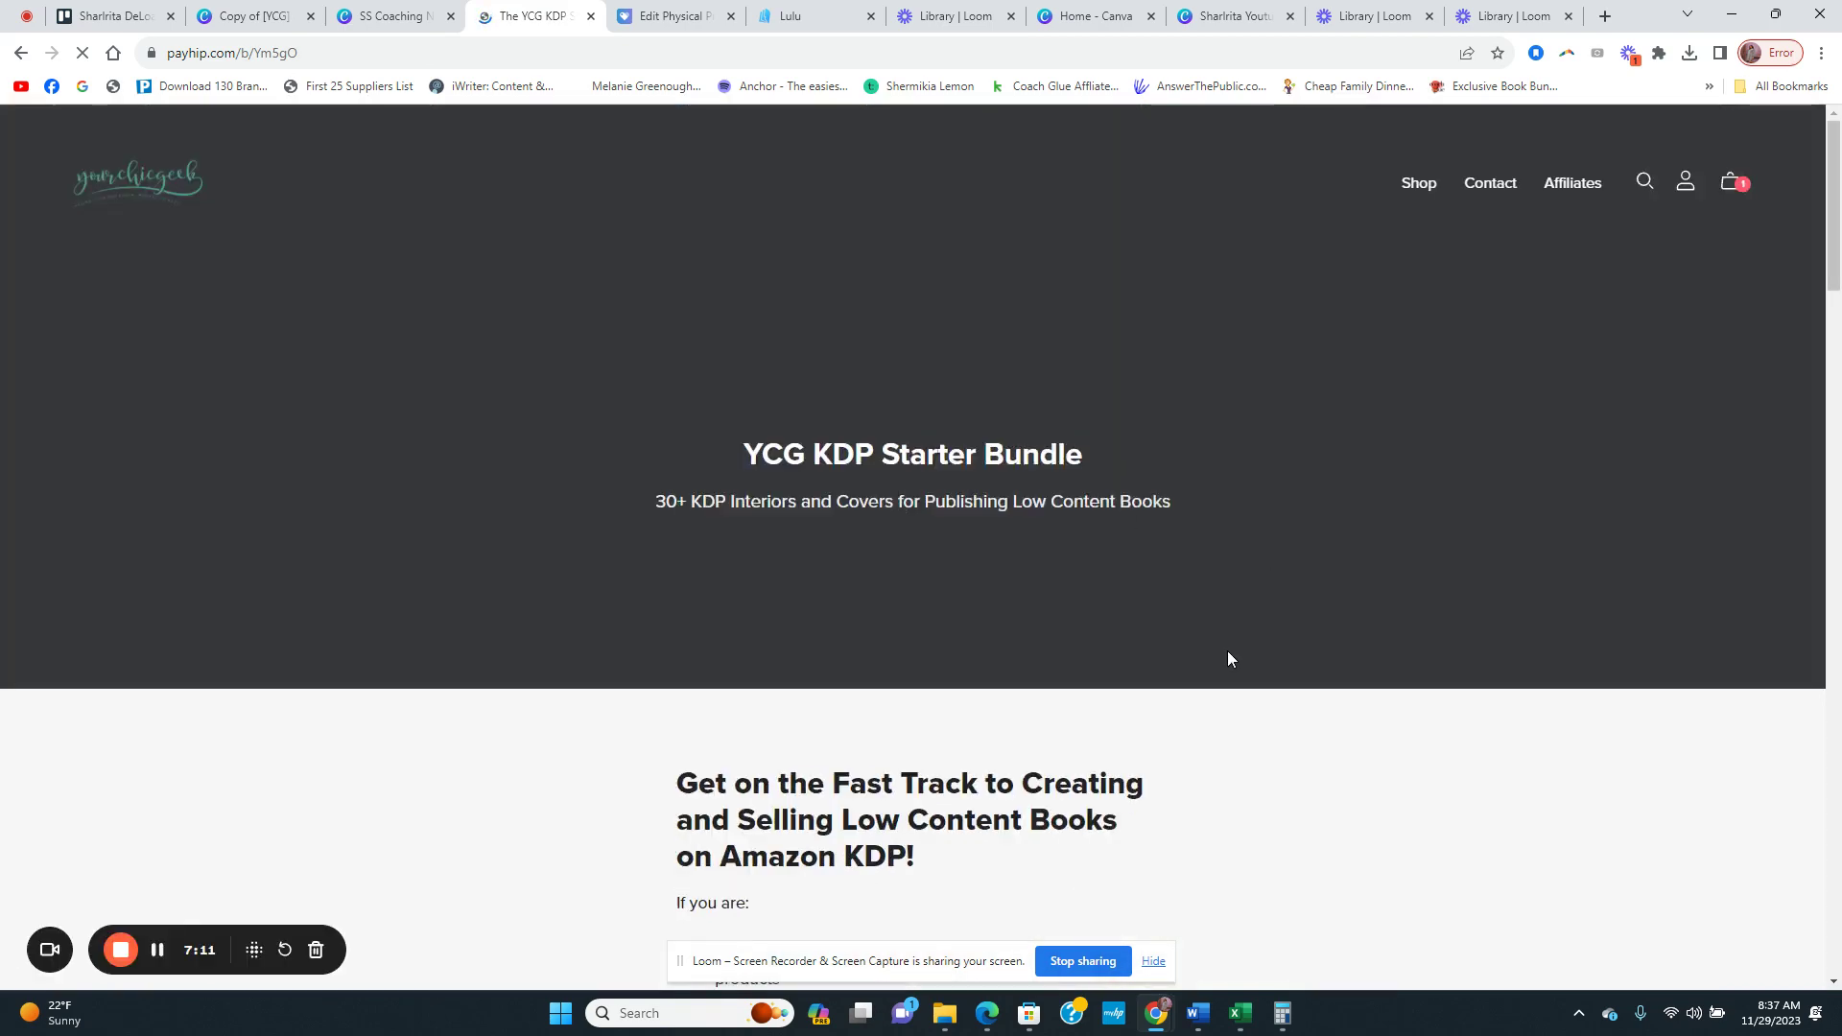
{"action": "scroll", "coordinate": [1228, 650], "scroll_direction": "down", "scroll_amount": 1}
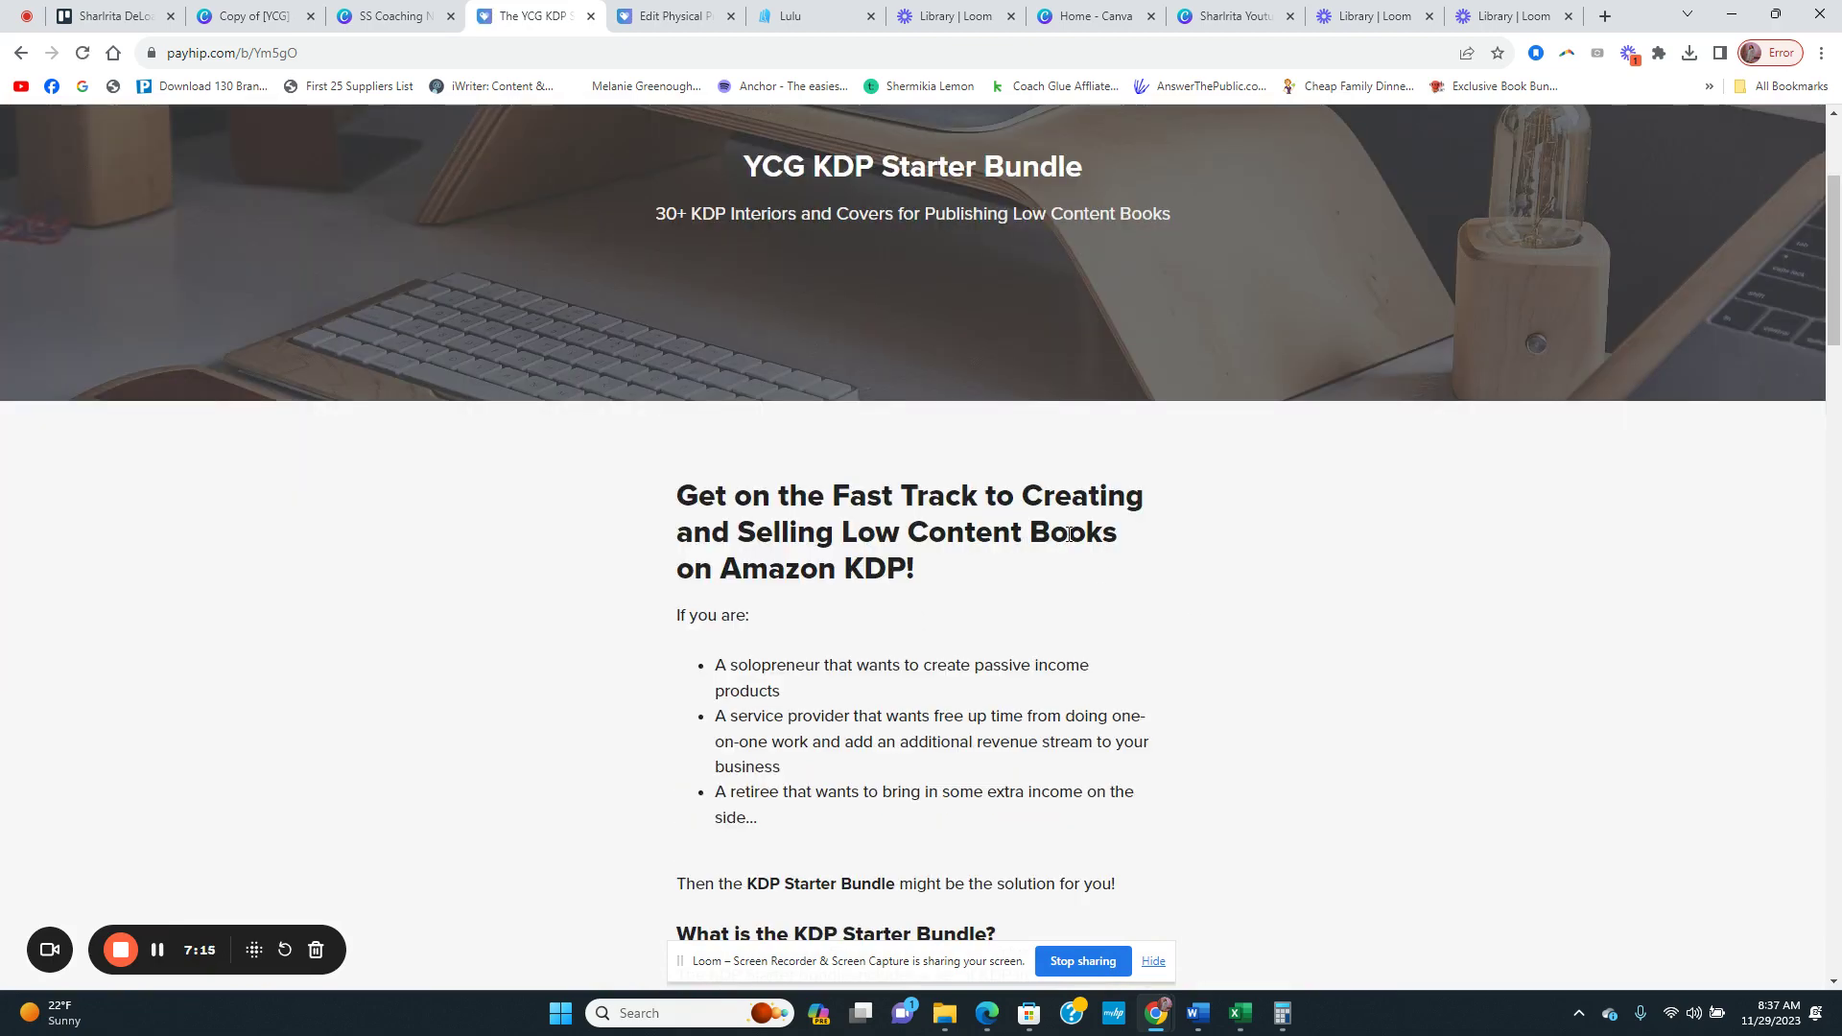
{"action": "scroll", "coordinate": [1069, 534], "scroll_direction": "down", "scroll_amount": 13}
{"action": "scroll", "coordinate": [1173, 584], "scroll_direction": "down", "scroll_amount": 4}
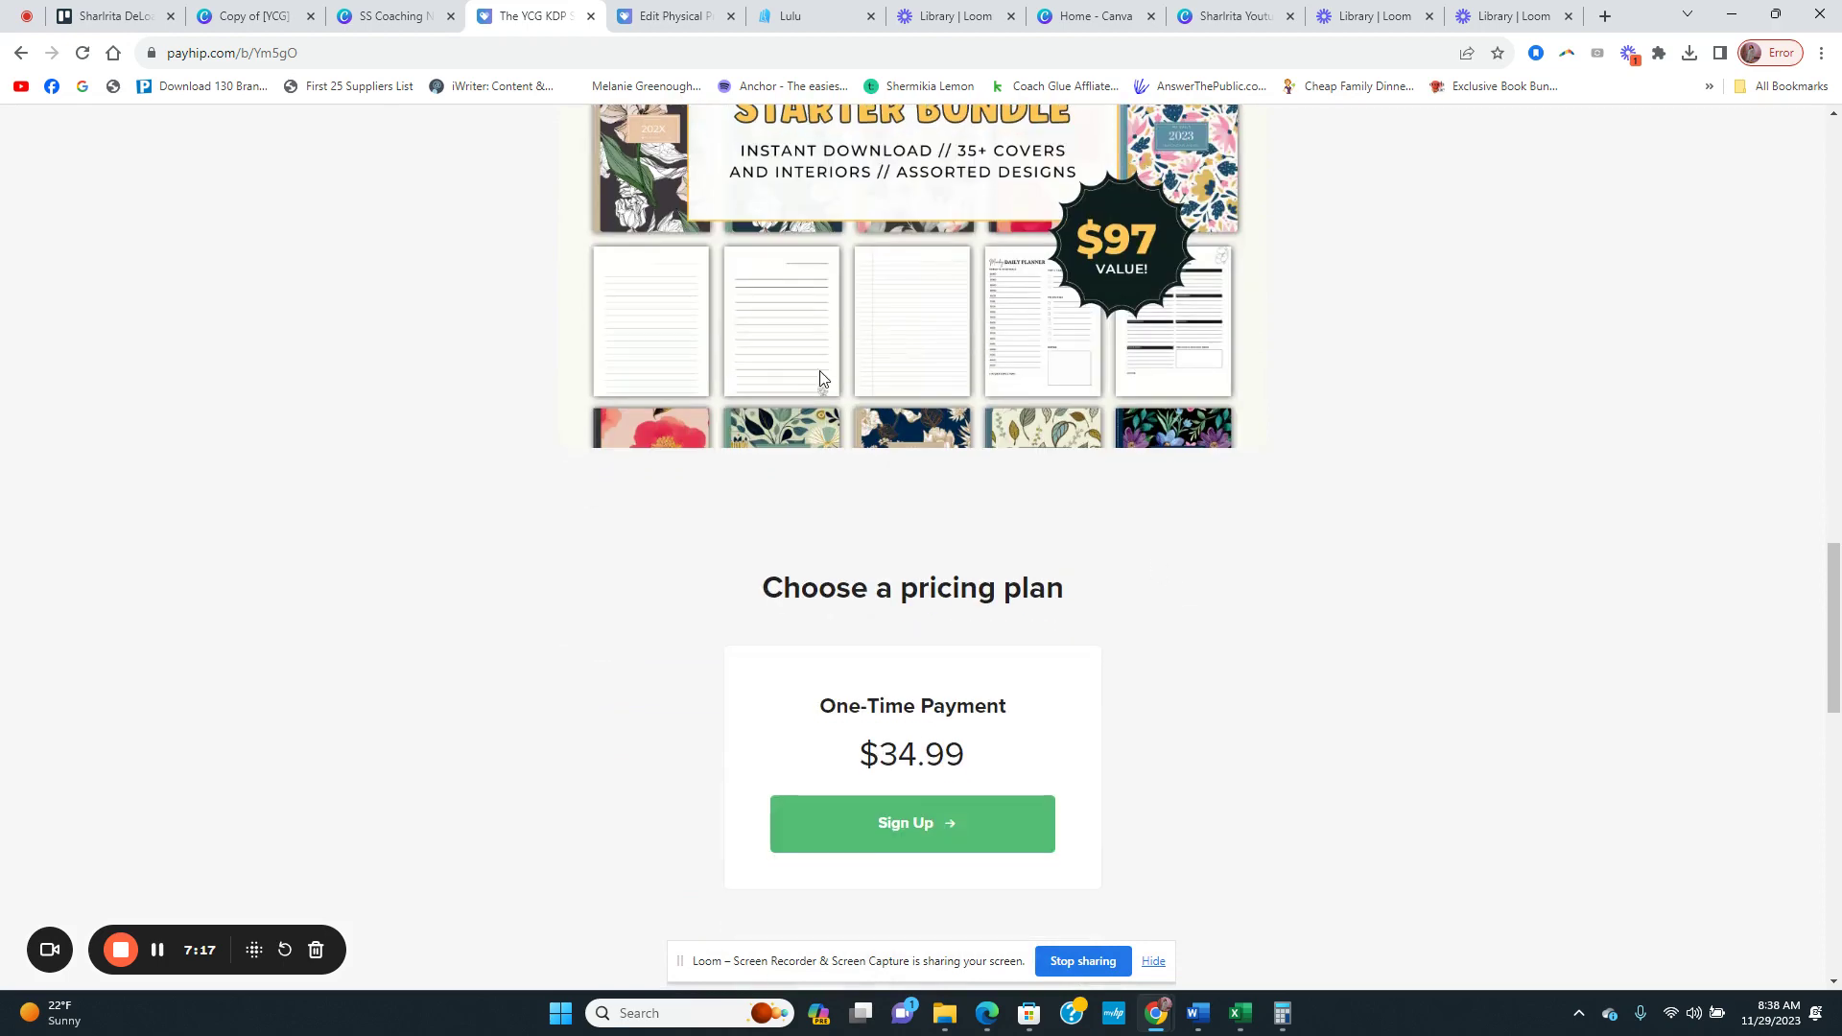
{"action": "scroll", "coordinate": [1205, 677], "scroll_direction": "up", "scroll_amount": 3}
{"action": "scroll", "coordinate": [1205, 677], "scroll_direction": "down", "scroll_amount": 1}
{"action": "scroll", "coordinate": [1207, 681], "scroll_direction": "down", "scroll_amount": 3}
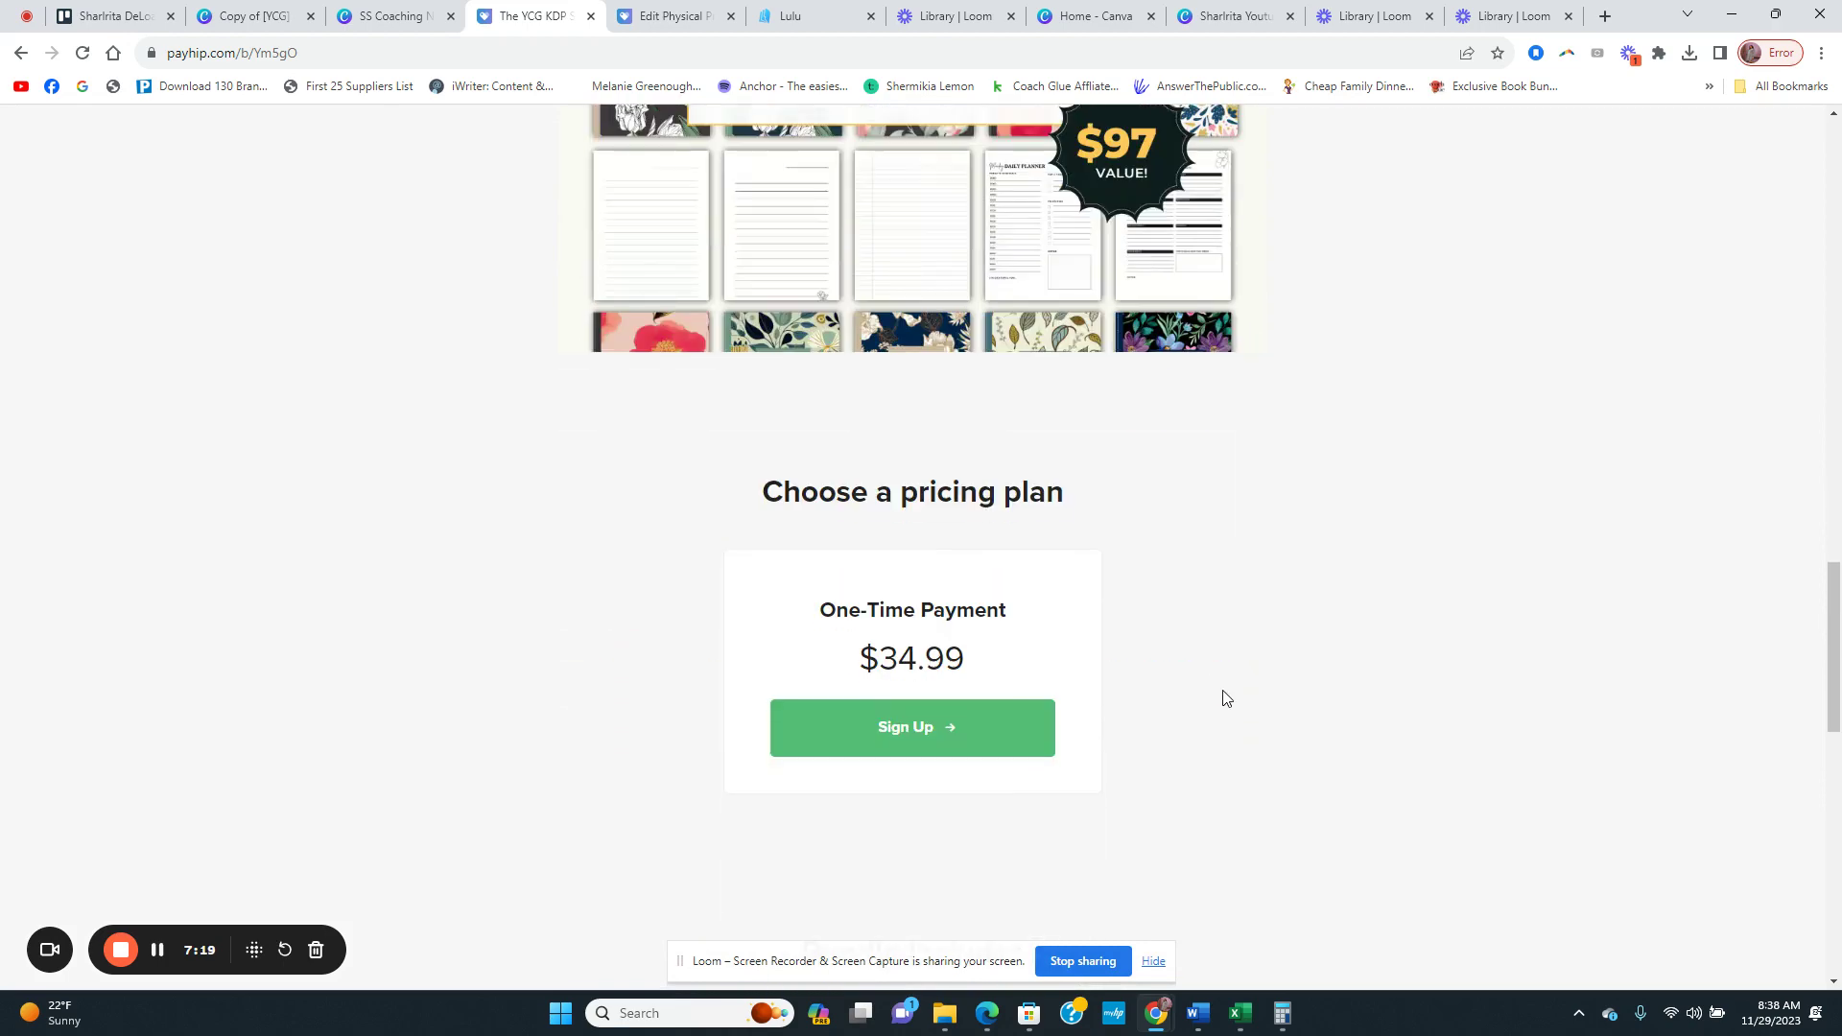
{"action": "scroll", "coordinate": [1221, 692], "scroll_direction": "up", "scroll_amount": 4}
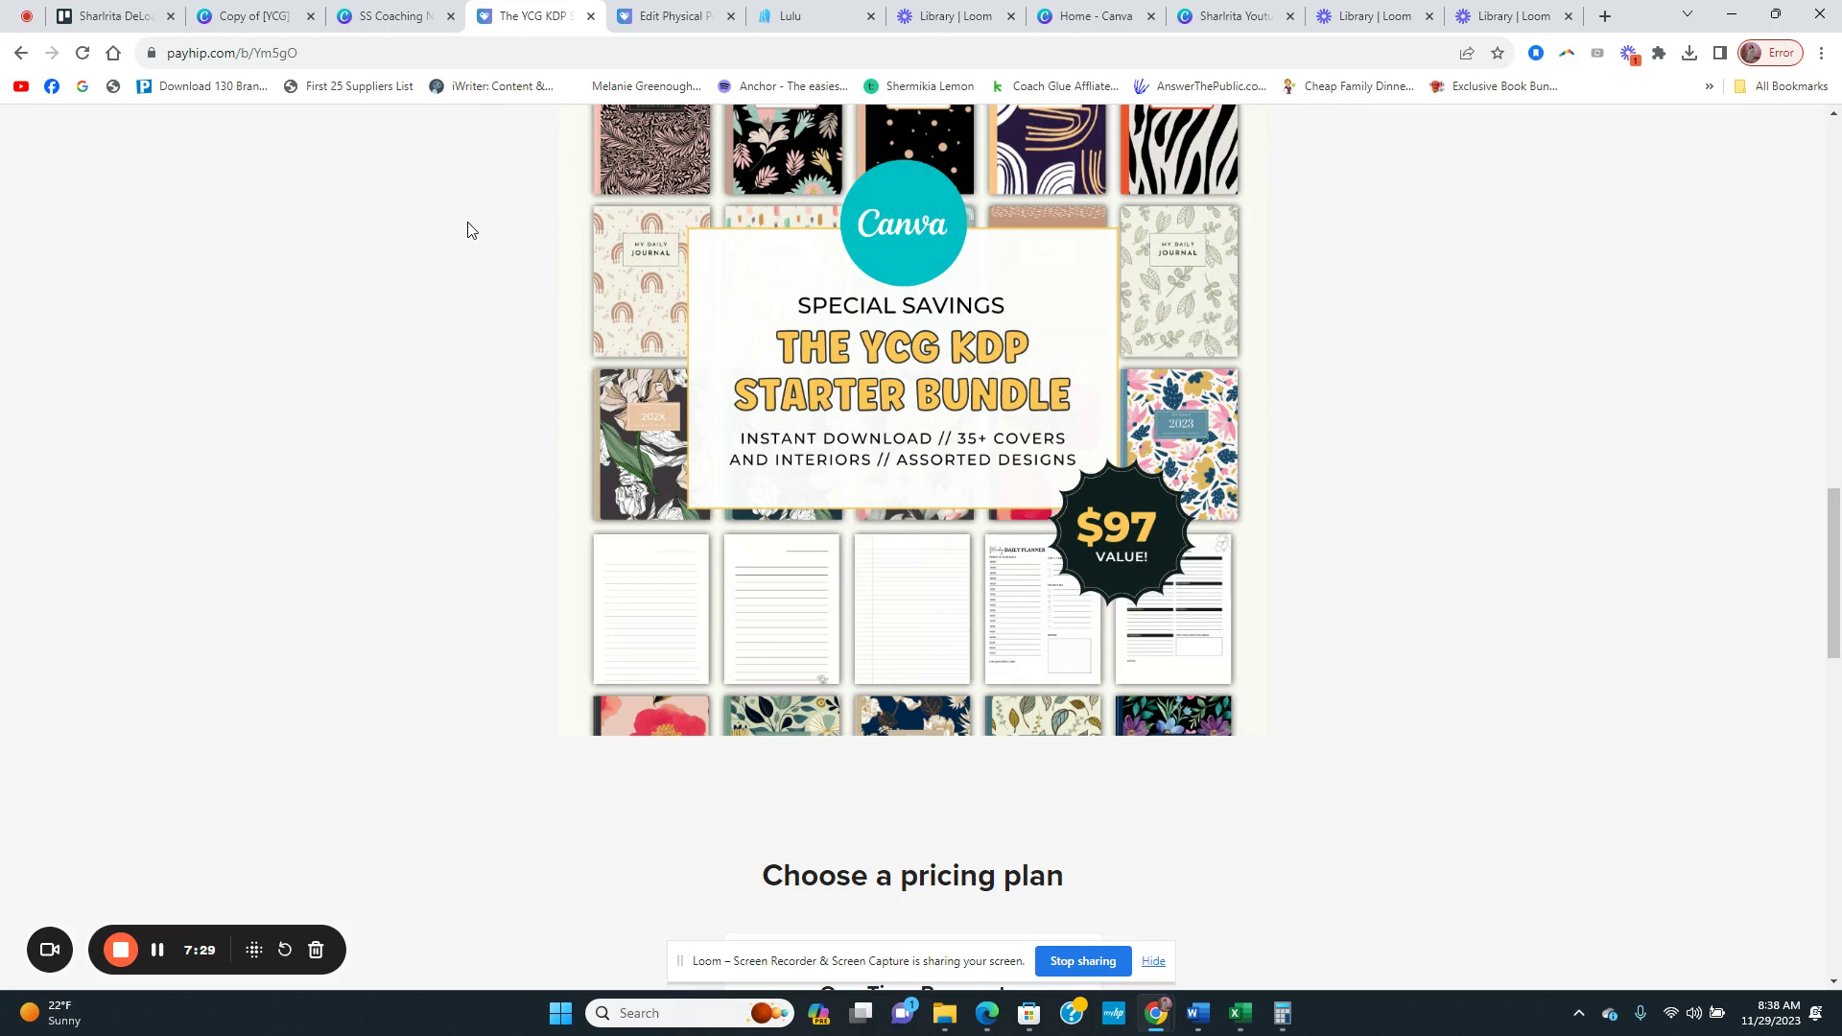
{"action": "scroll", "coordinate": [470, 232], "scroll_direction": "up", "scroll_amount": 2}
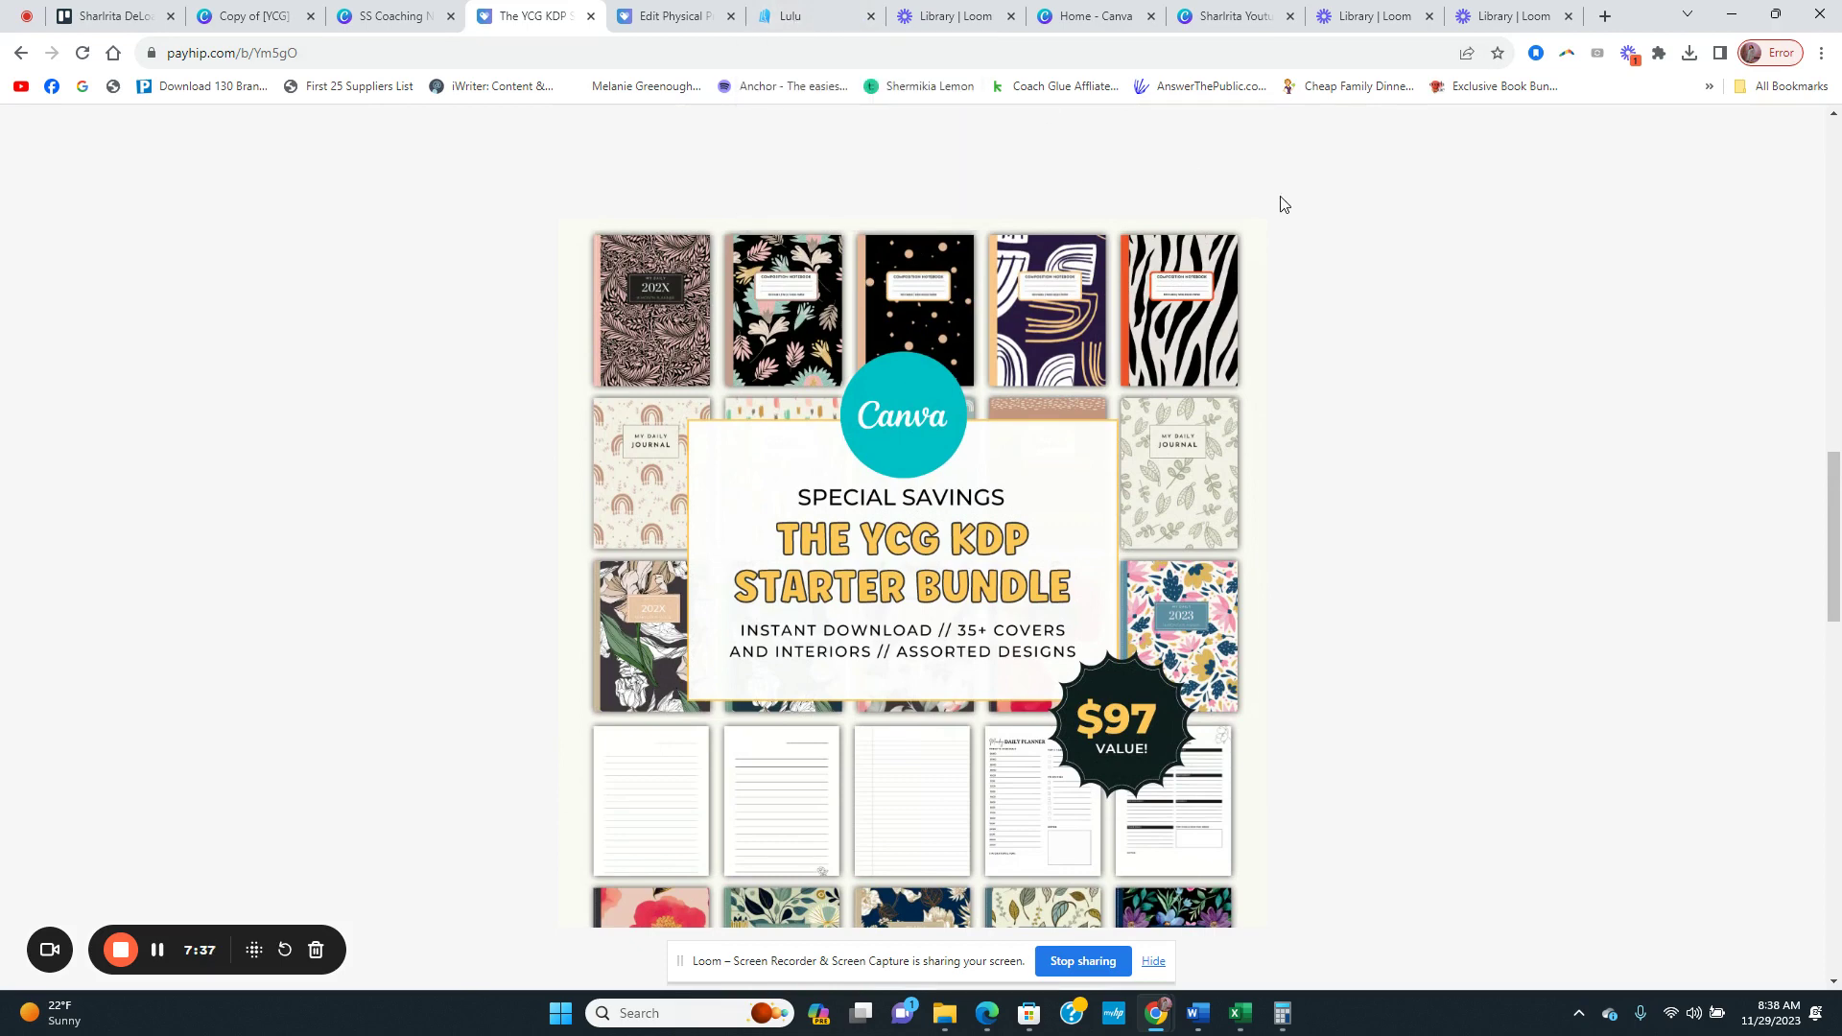
{"action": "left_click", "coordinate": [802, 16]}
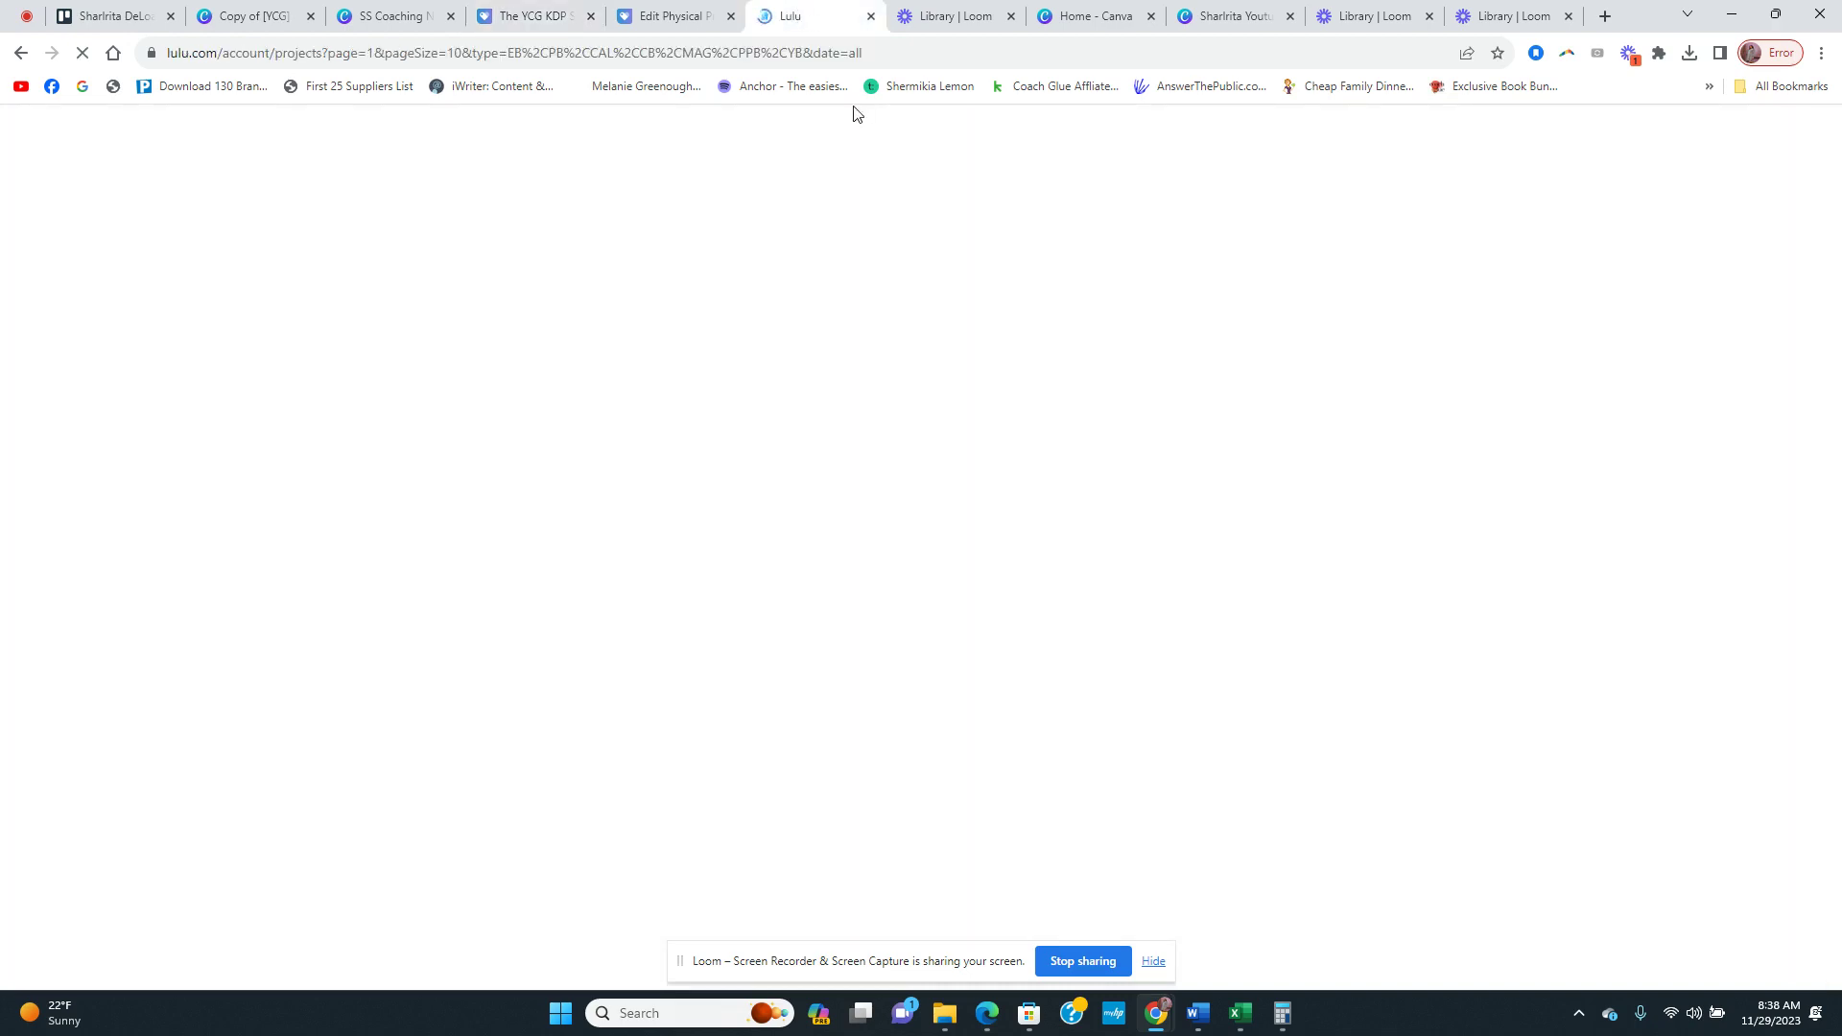
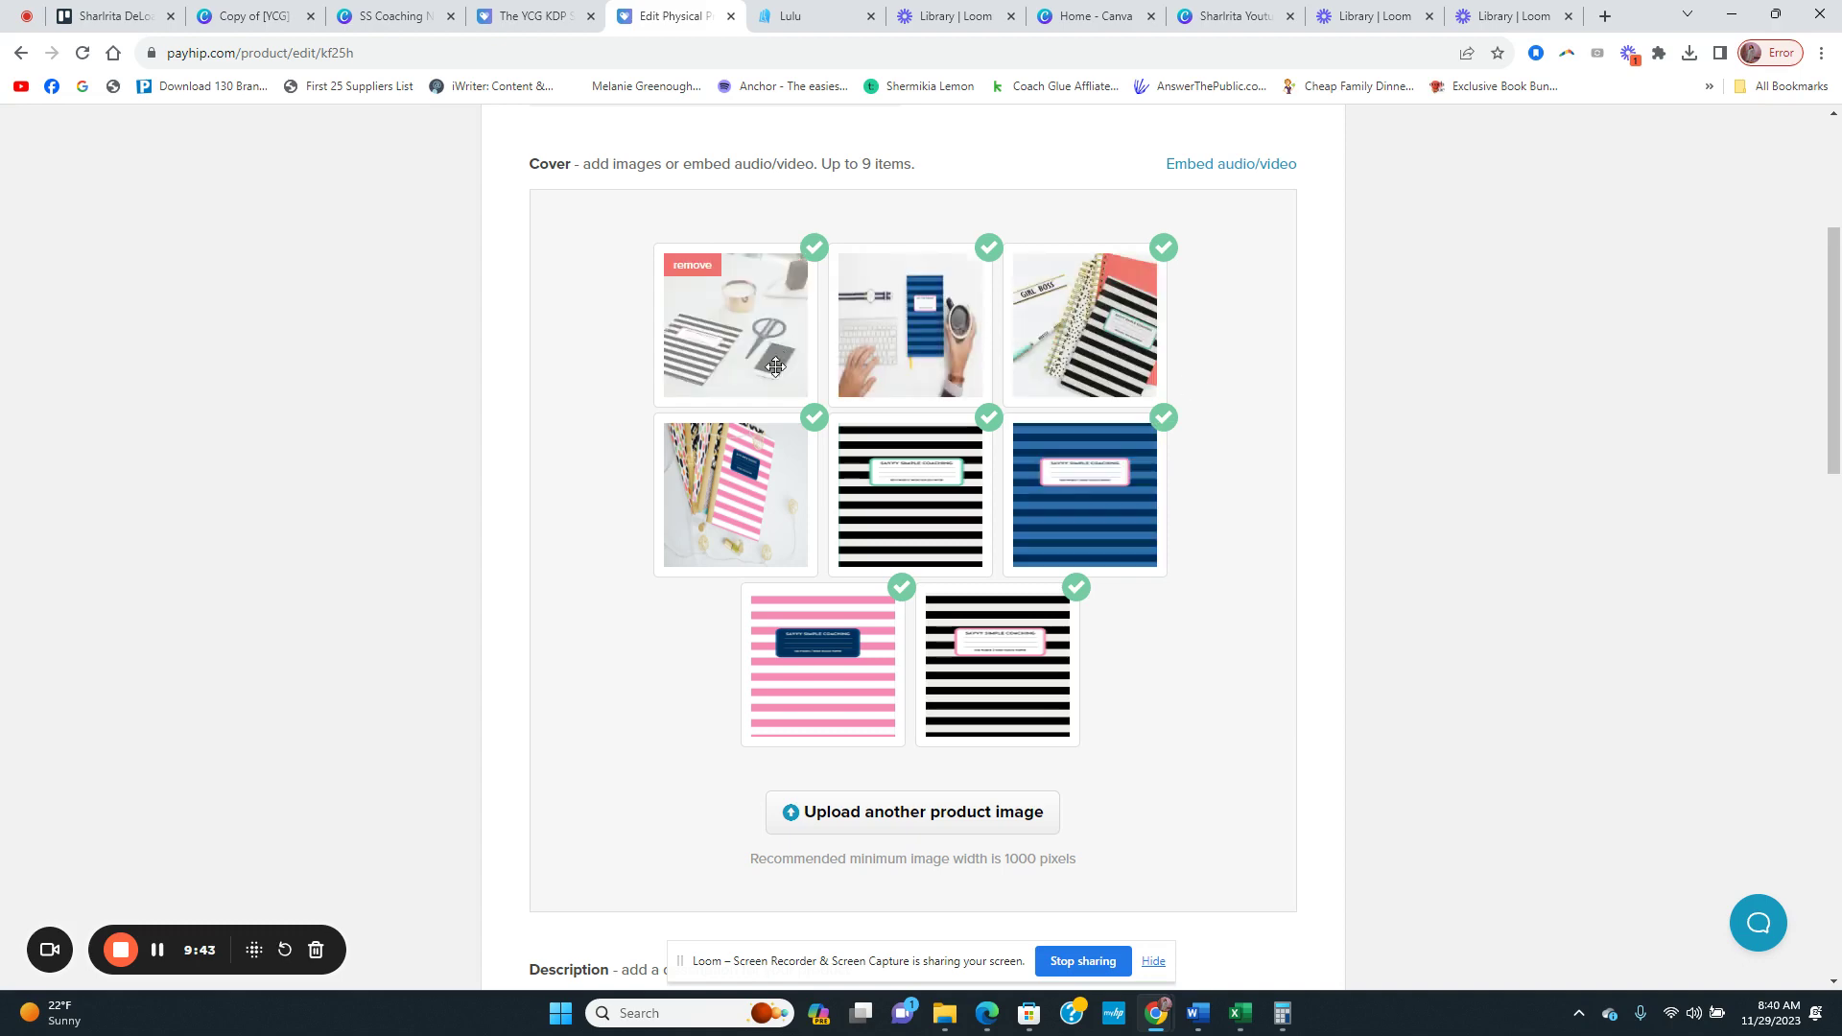
Step: Review the notebook's cover images, description and additional details on the Payhip product edit page
{"action": "scroll", "coordinate": [911, 528], "scroll_direction": "down", "scroll_amount": 3}
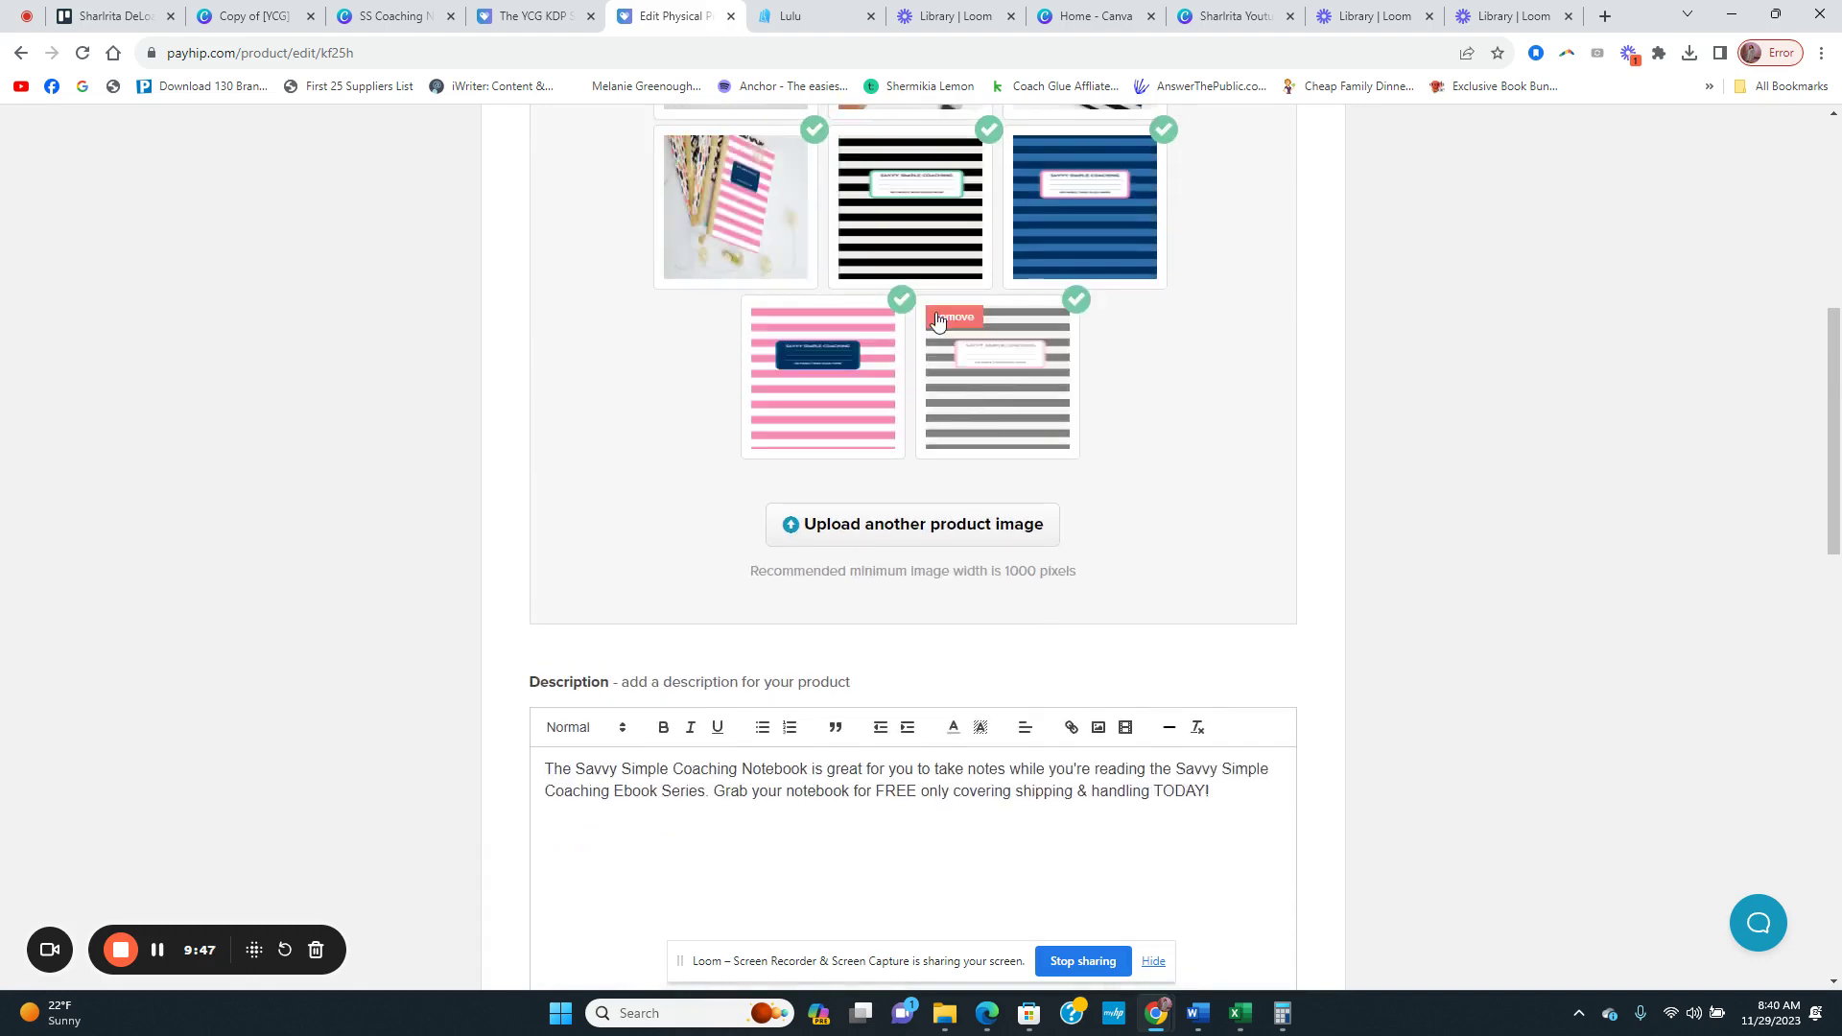
{"action": "scroll", "coordinate": [1208, 484], "scroll_direction": "down", "scroll_amount": 4}
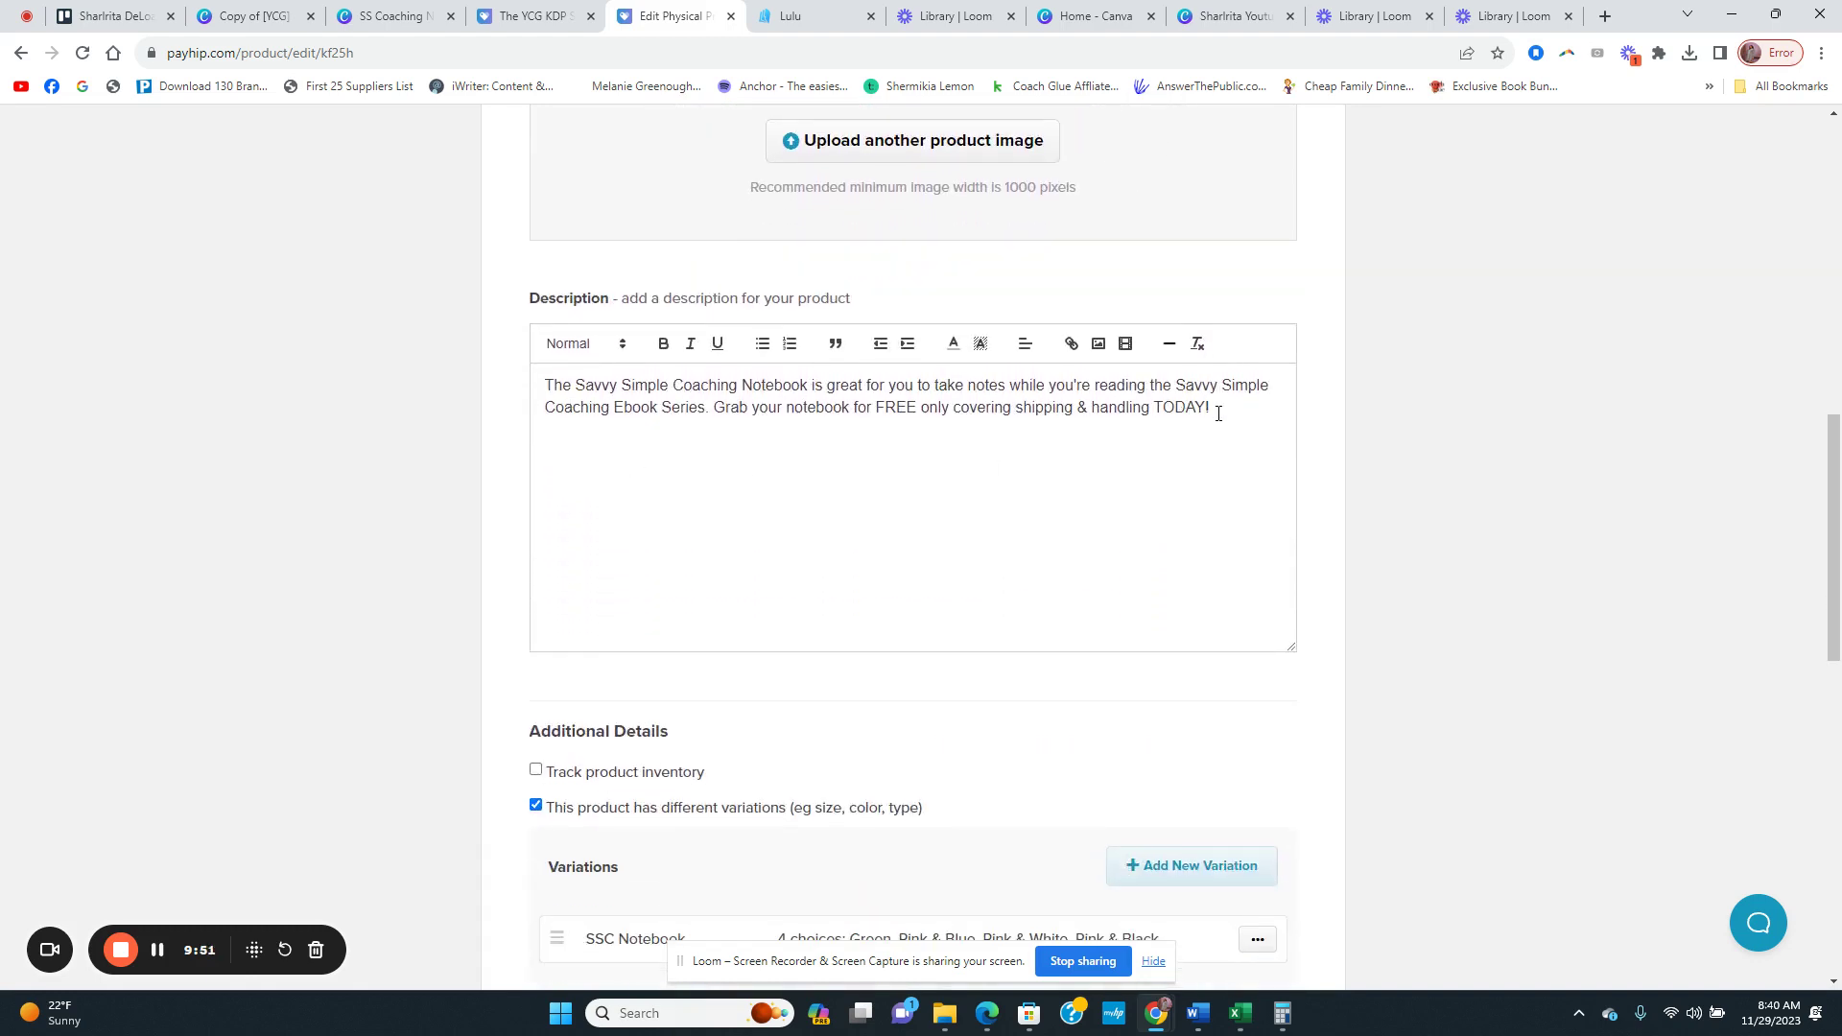
{"action": "scroll", "coordinate": [1210, 413], "scroll_direction": "down", "scroll_amount": 6}
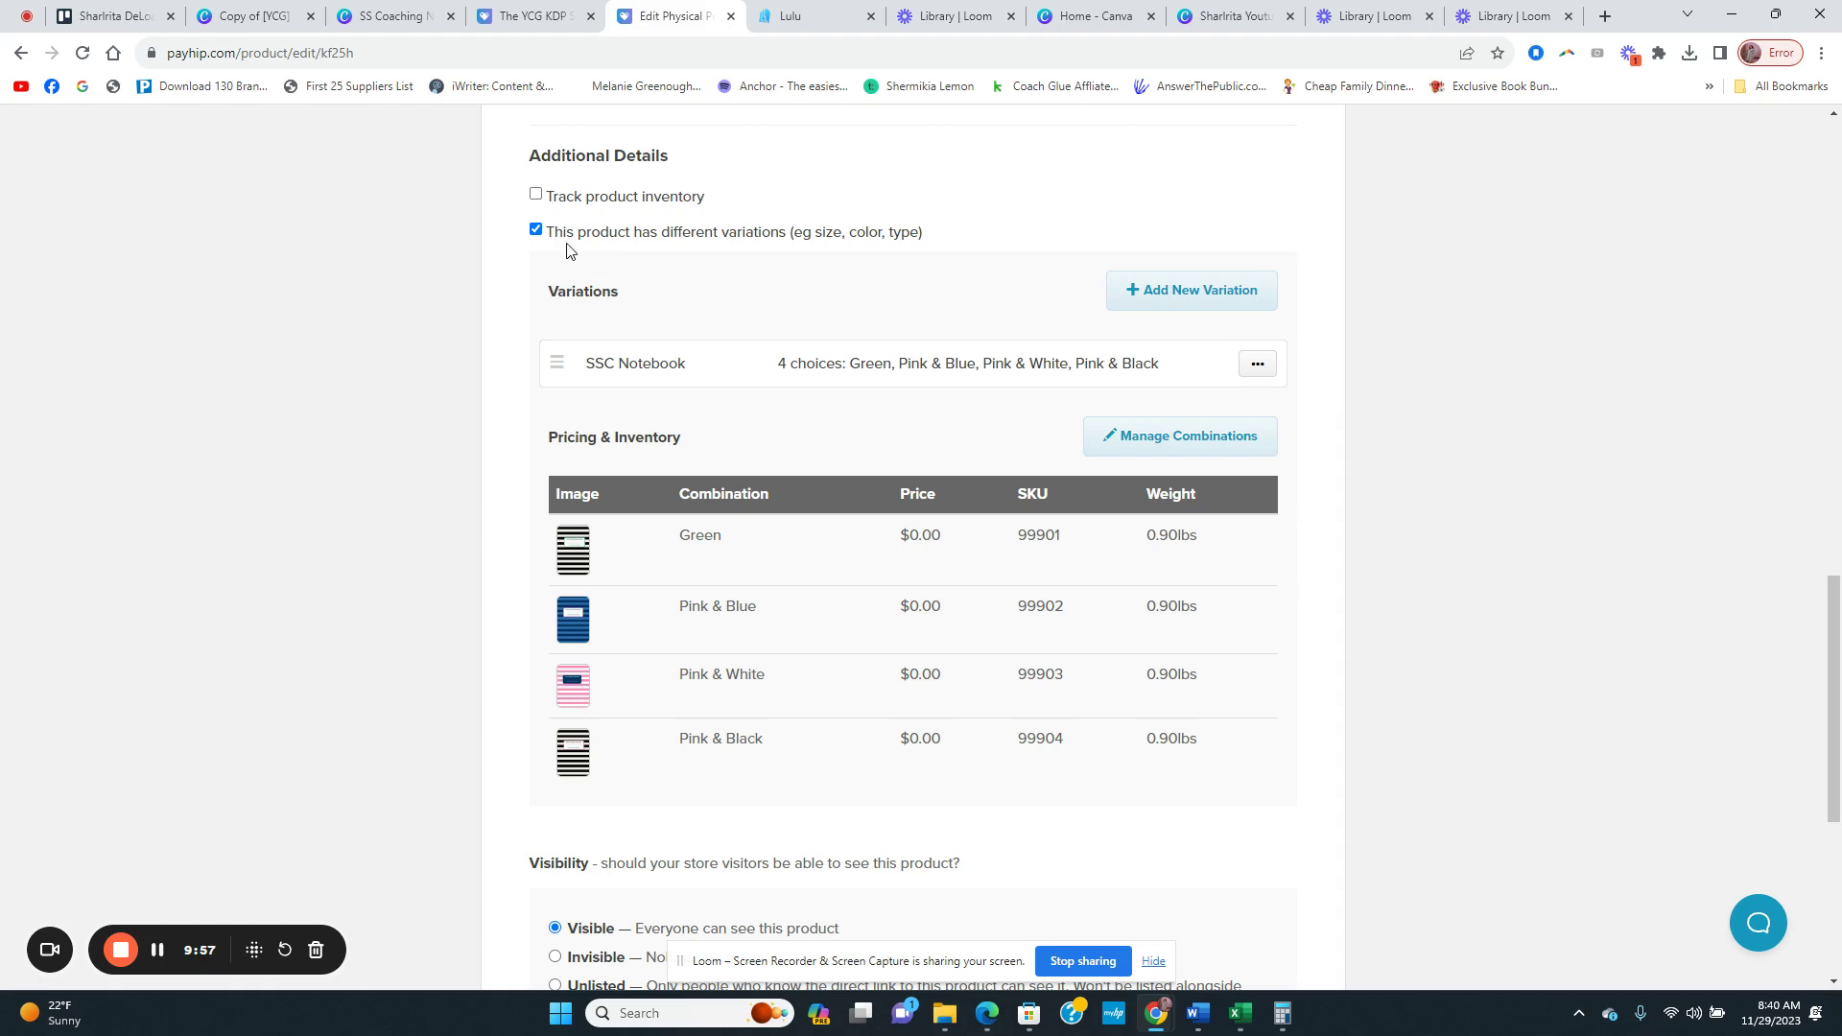
Step: Try to turn off the product's different-variations option, and cancel the removal of its variations data
{"action": "left_click", "coordinate": [536, 232]}
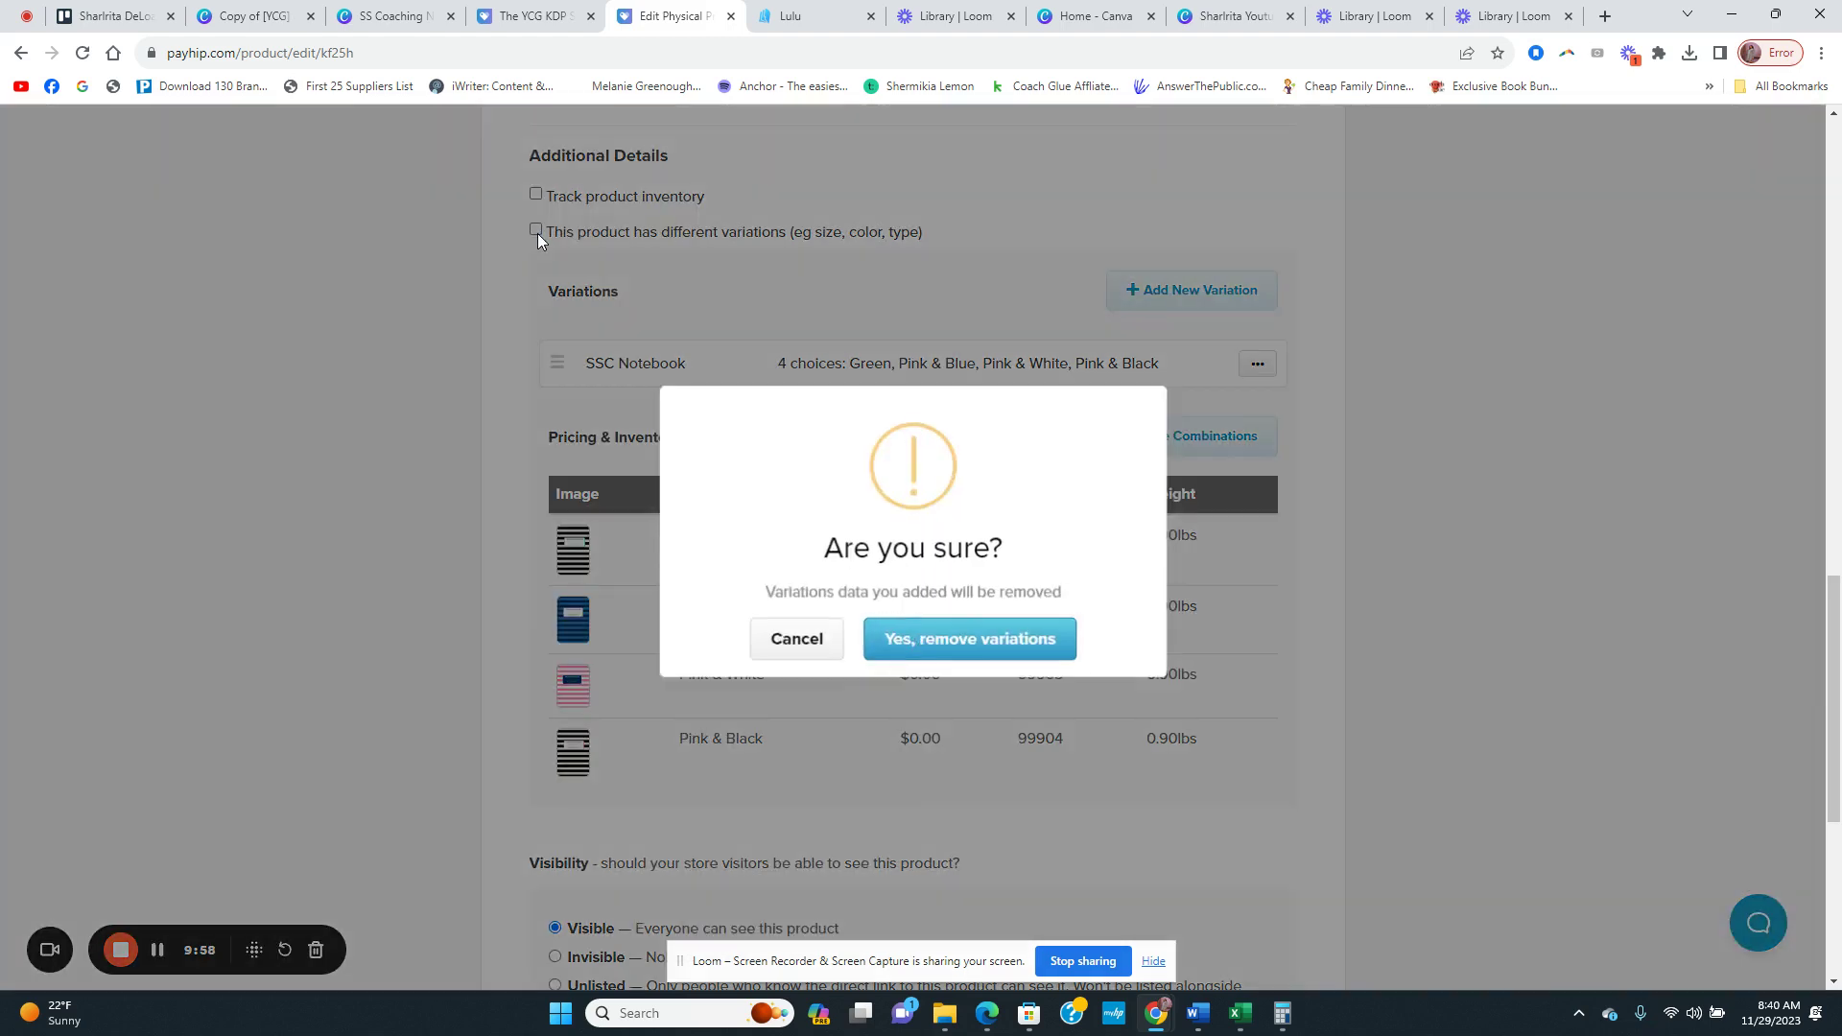
{"action": "left_click", "coordinate": [820, 637]}
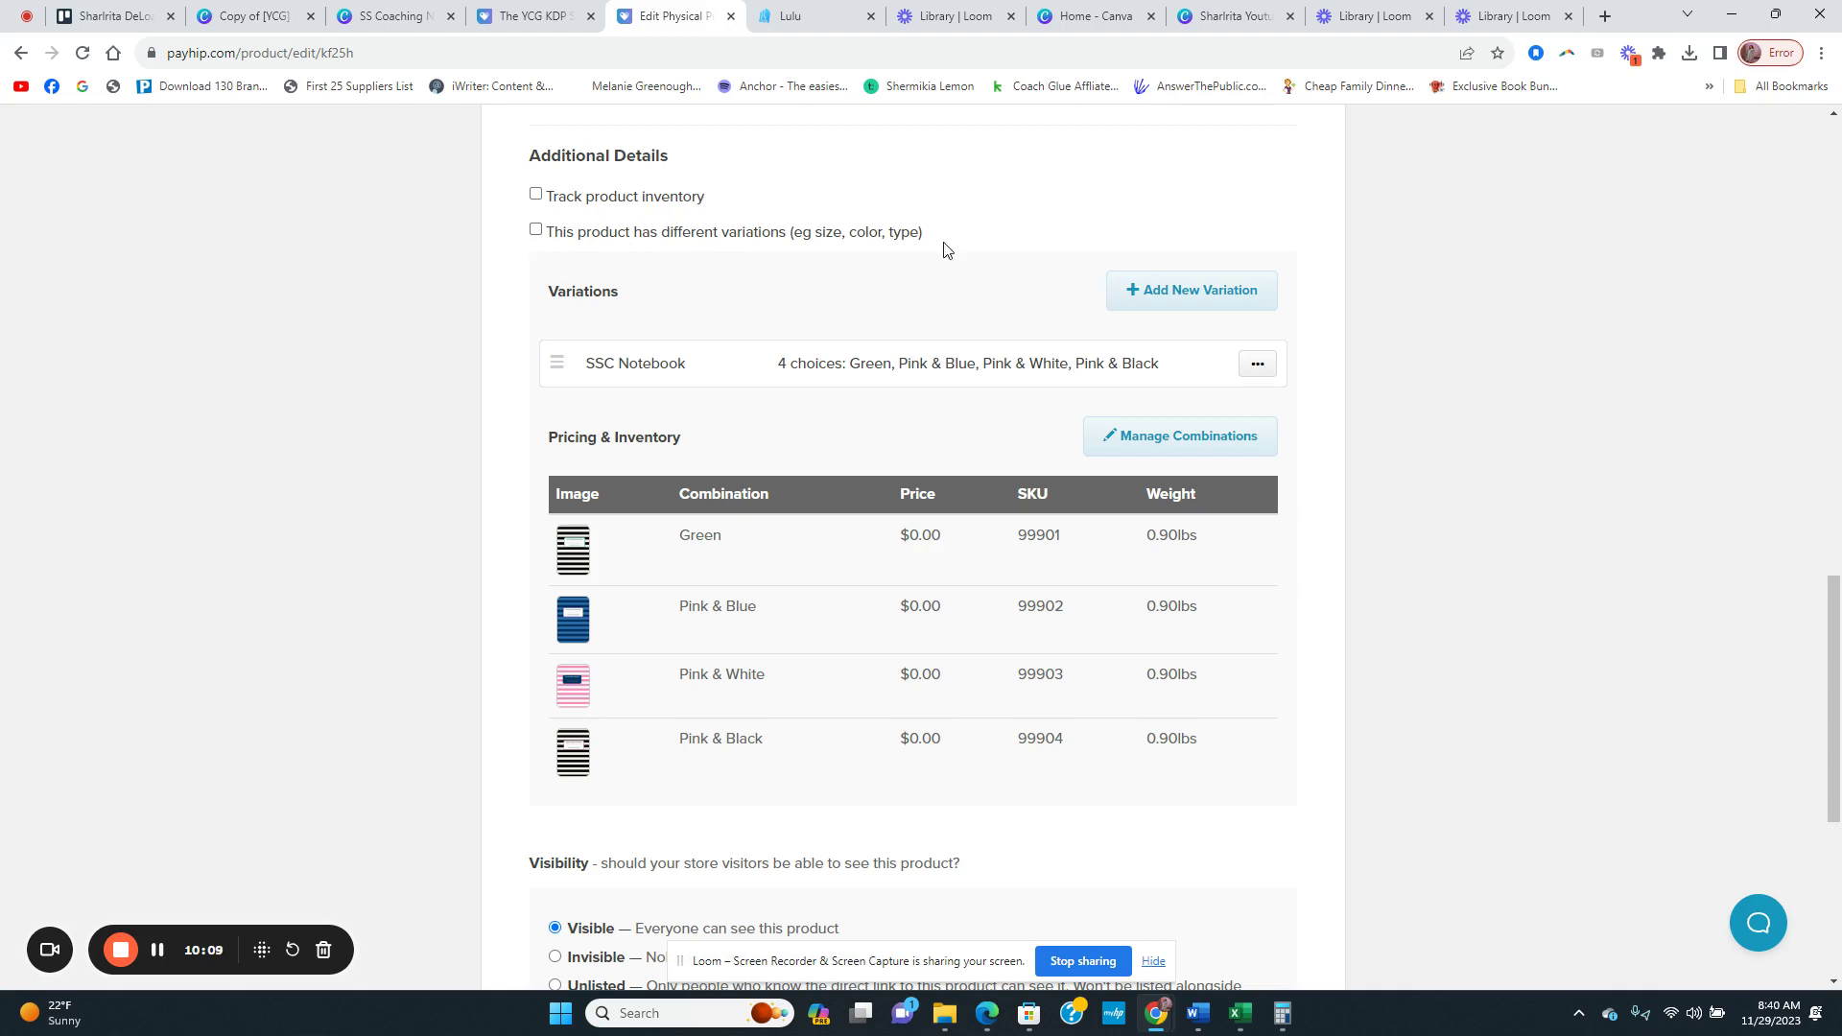
Step: Examine the SSC Notebook variation's four color choices and their pricing and inventory table
{"action": "scroll", "coordinate": [993, 225], "scroll_direction": "down", "scroll_amount": 1}
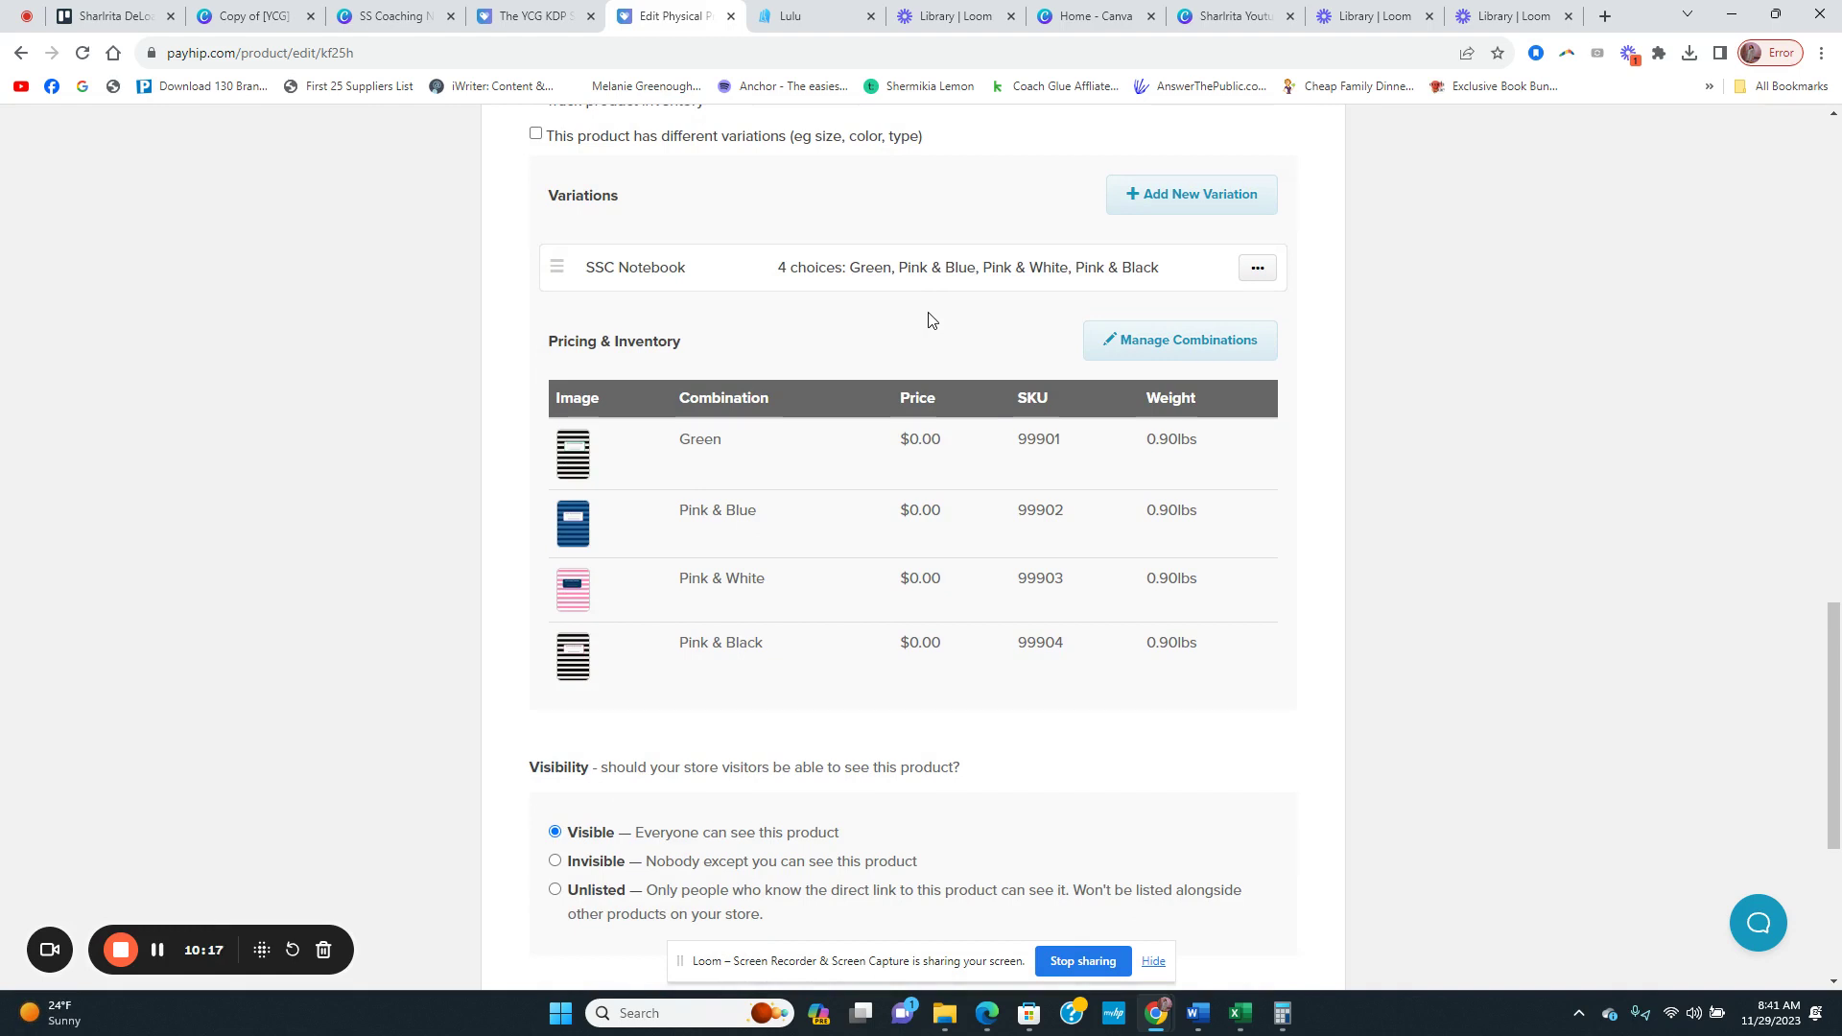
{"action": "scroll", "coordinate": [784, 336], "scroll_direction": "down", "scroll_amount": 1}
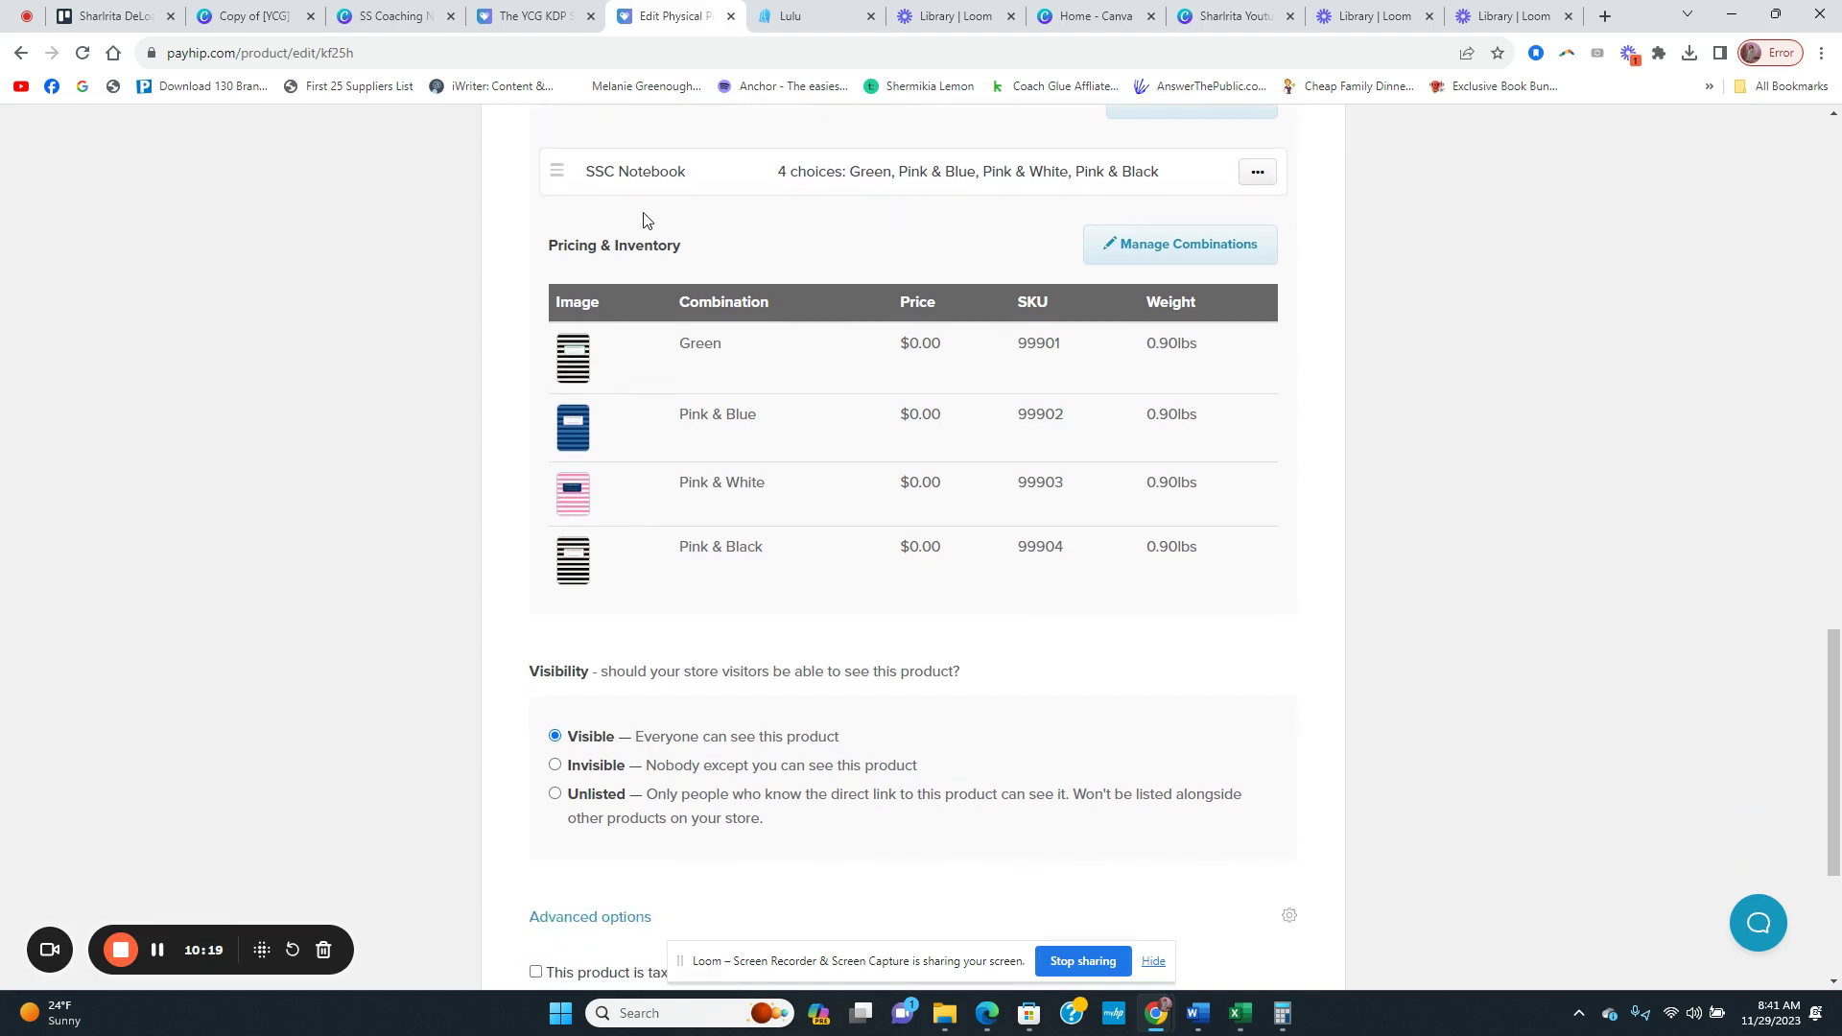
{"action": "scroll", "coordinate": [863, 206], "scroll_direction": "up", "scroll_amount": 1}
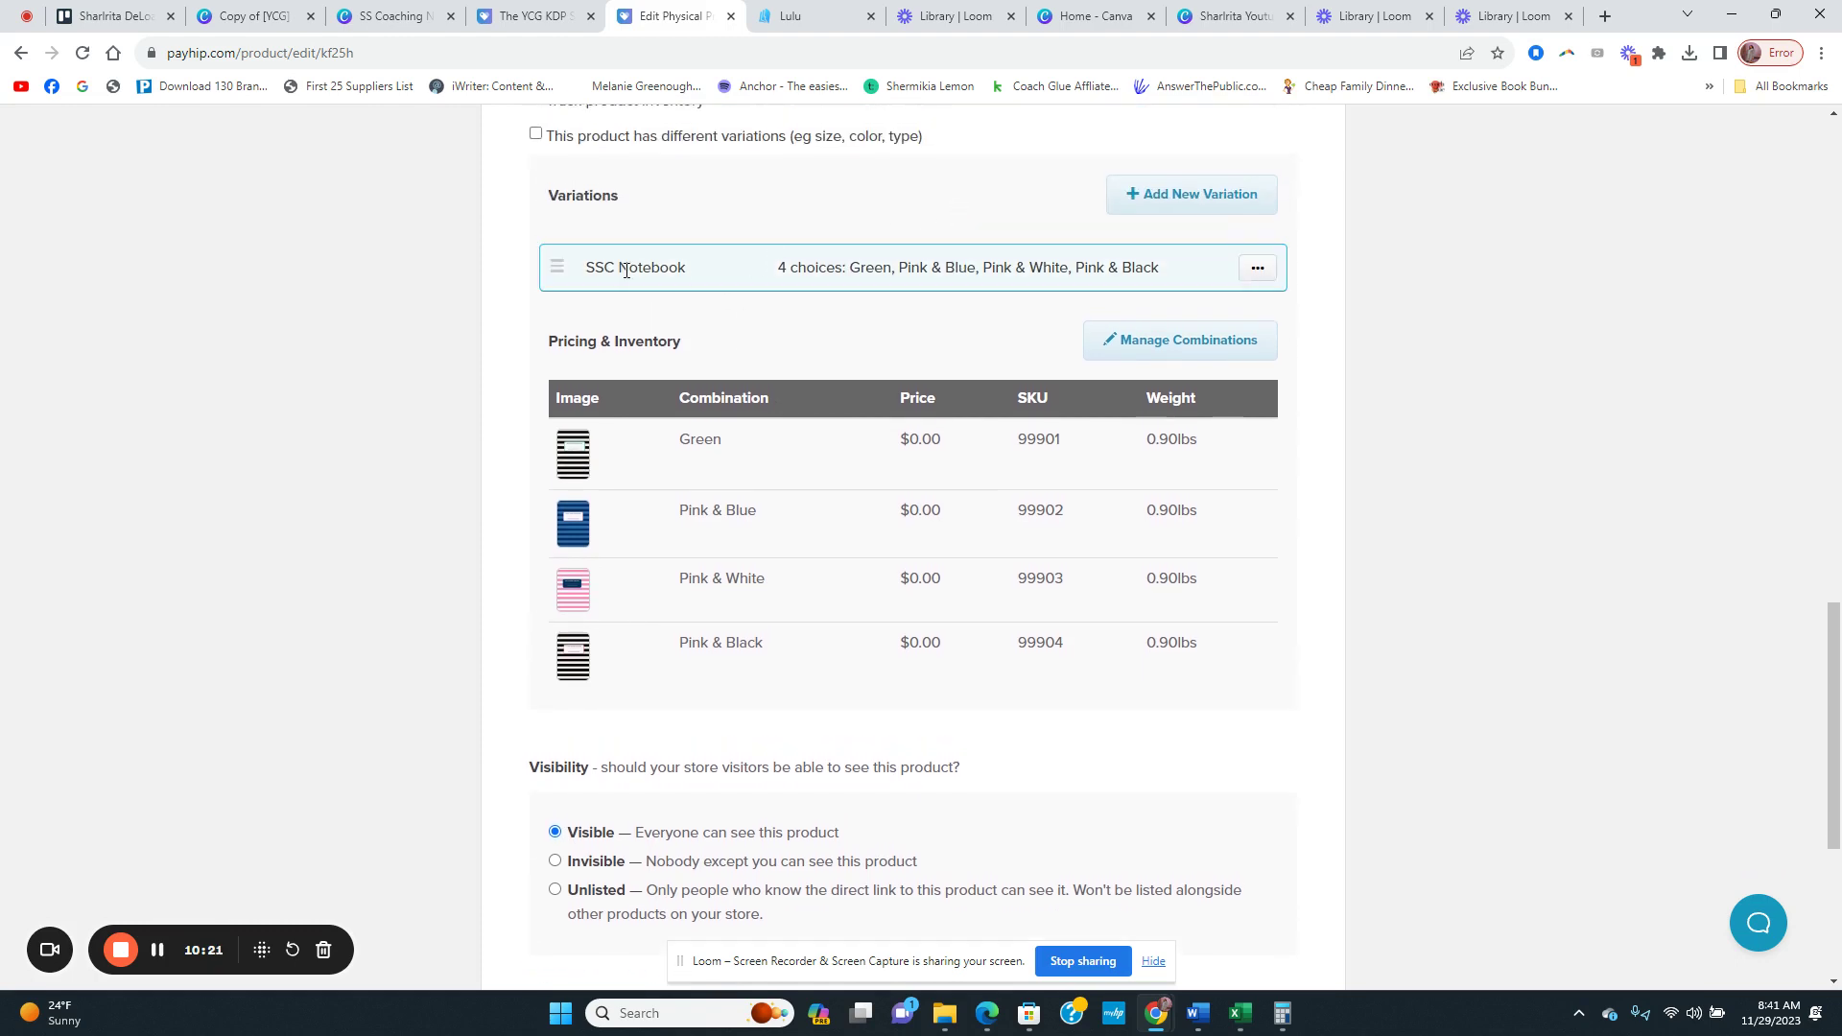
{"action": "scroll", "coordinate": [1007, 287], "scroll_direction": "down", "scroll_amount": 1}
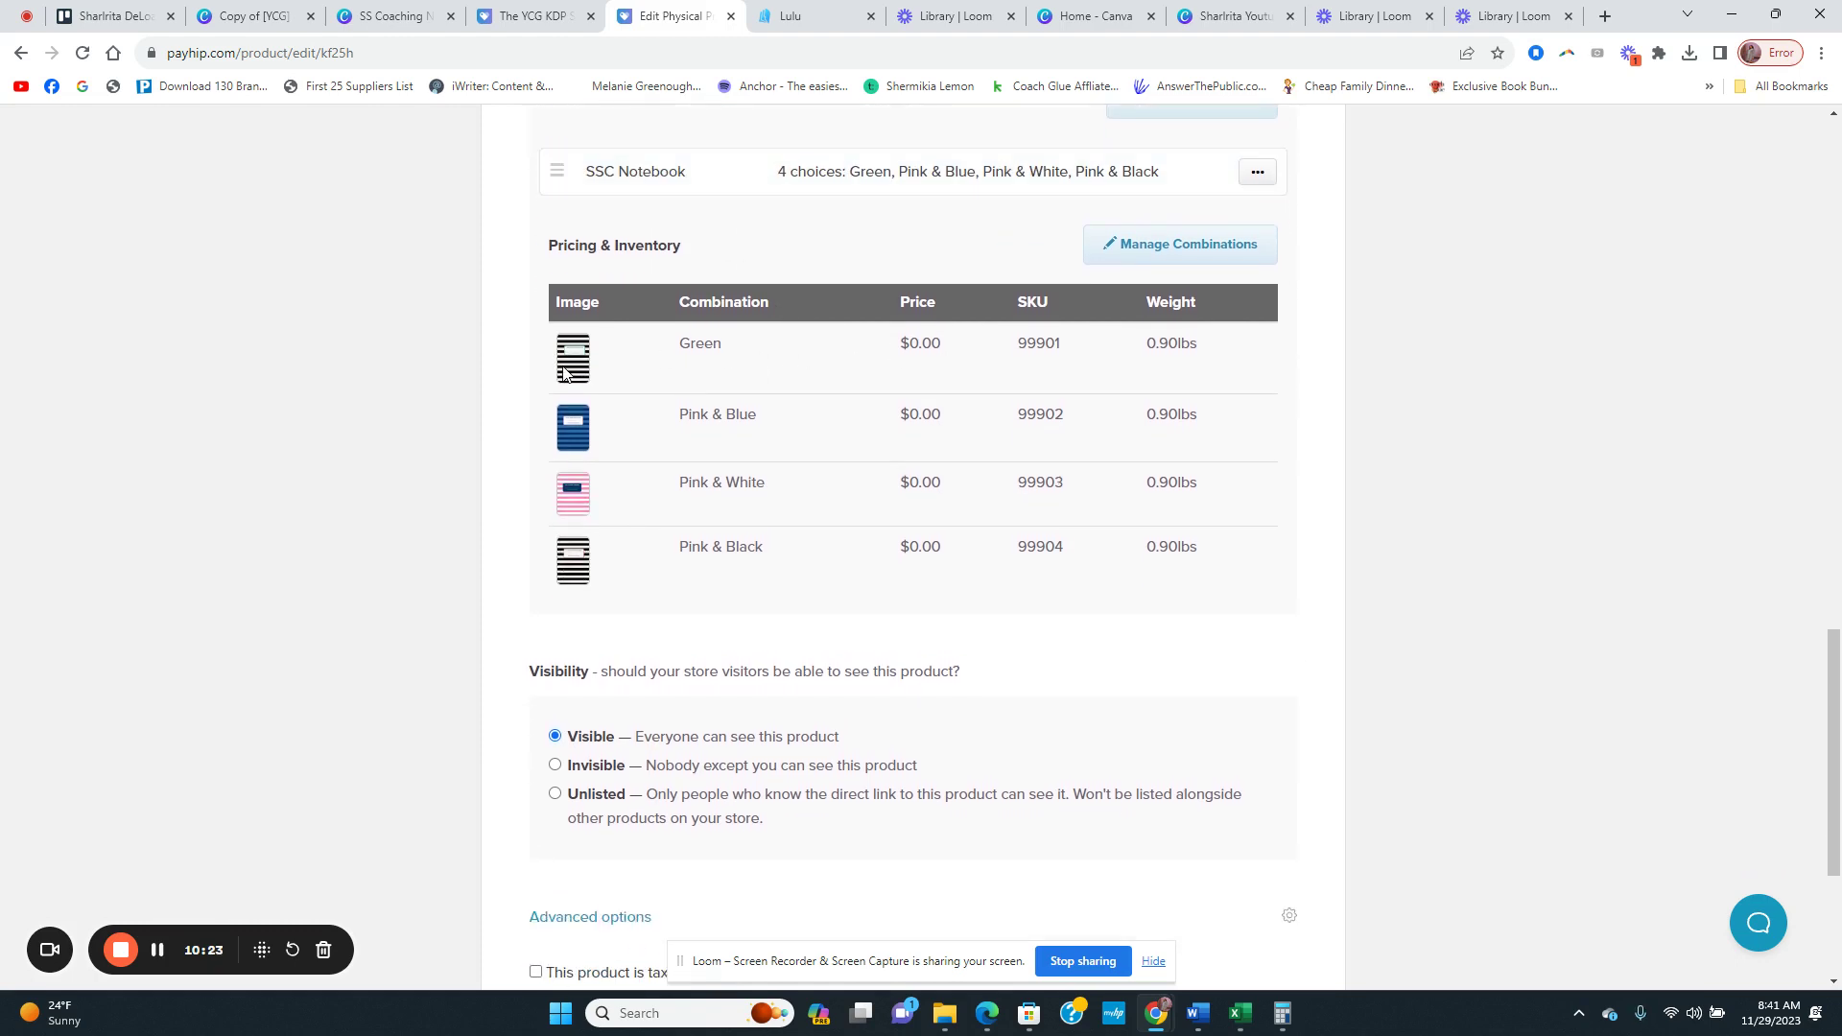
Step: Manage the notebook combinations, check each variation's image, price, SKU and weight, and apply the changes
{"action": "left_click", "coordinate": [1168, 252]}
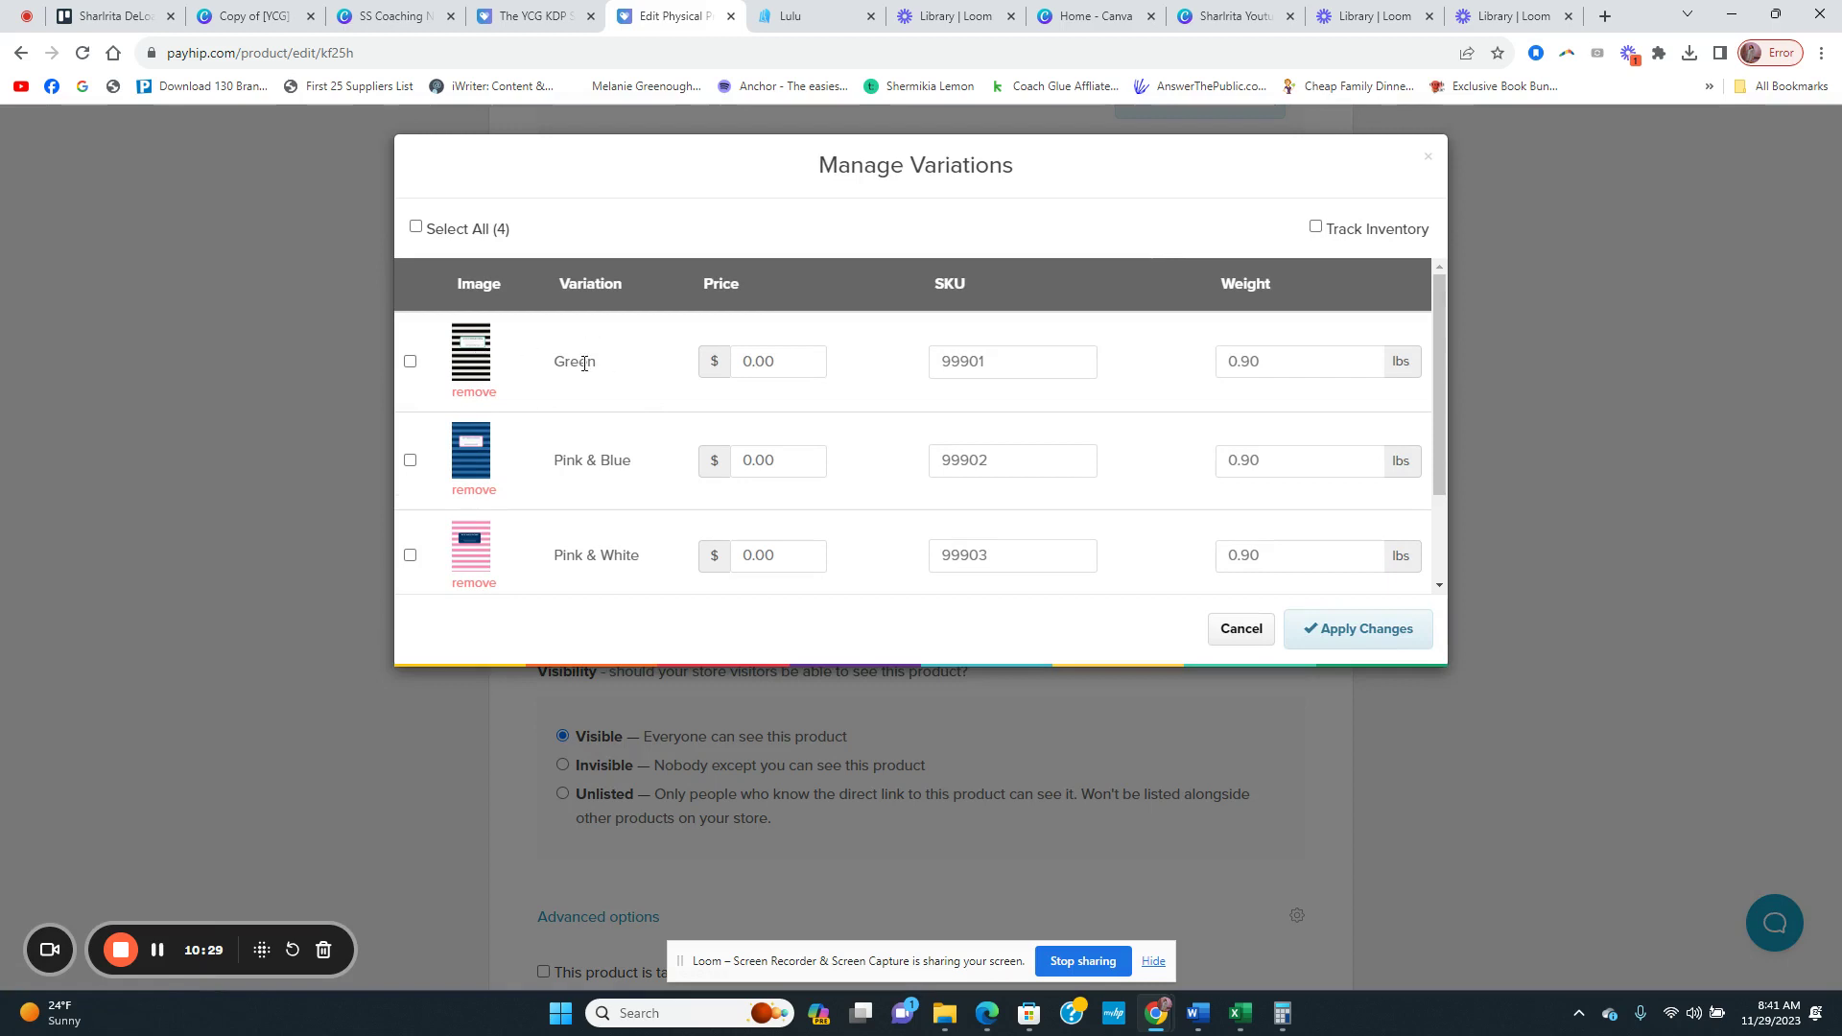
{"action": "scroll", "coordinate": [801, 450], "scroll_direction": "down", "scroll_amount": 3}
{"action": "scroll", "coordinate": [820, 506], "scroll_direction": "up", "scroll_amount": 3}
{"action": "scroll", "coordinate": [1023, 550], "scroll_direction": "down", "scroll_amount": 2}
{"action": "scroll", "coordinate": [1030, 521], "scroll_direction": "up", "scroll_amount": 1}
{"action": "scroll", "coordinate": [1030, 521], "scroll_direction": "up", "scroll_amount": 1}
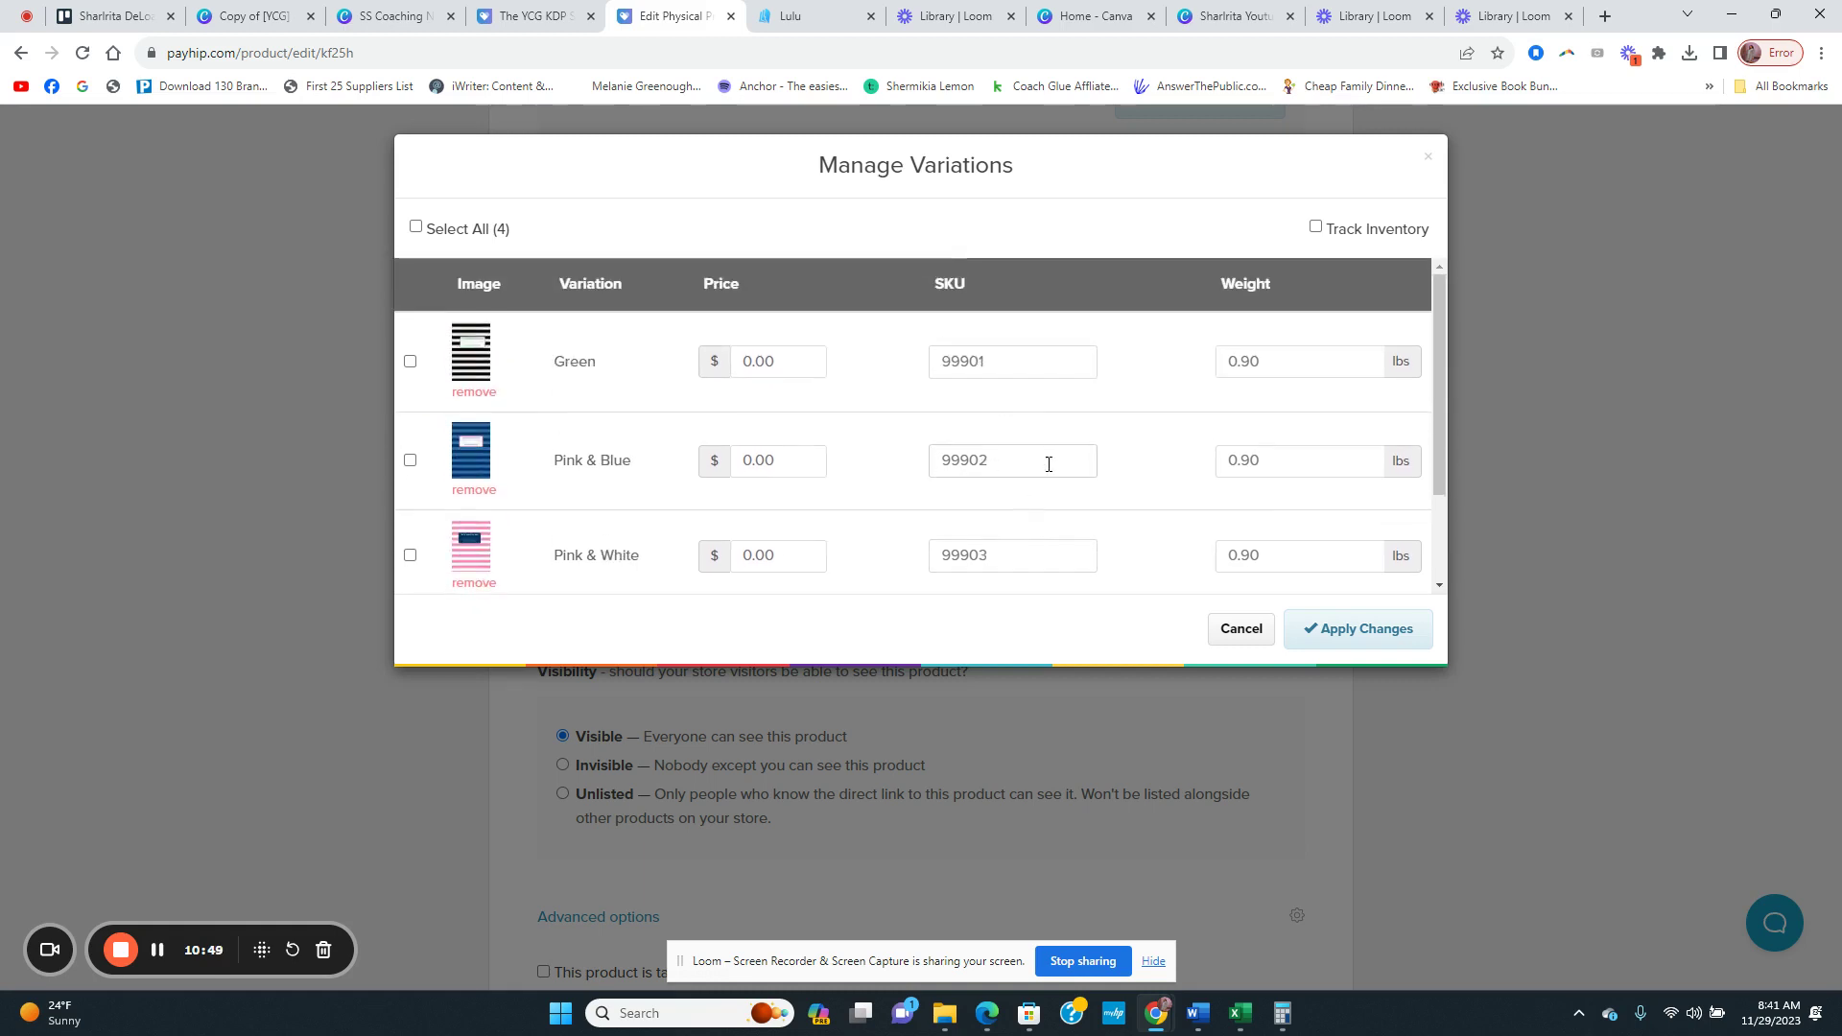
{"action": "scroll", "coordinate": [992, 463], "scroll_direction": "down", "scroll_amount": 2}
{"action": "scroll", "coordinate": [1090, 514], "scroll_direction": "up", "scroll_amount": 2}
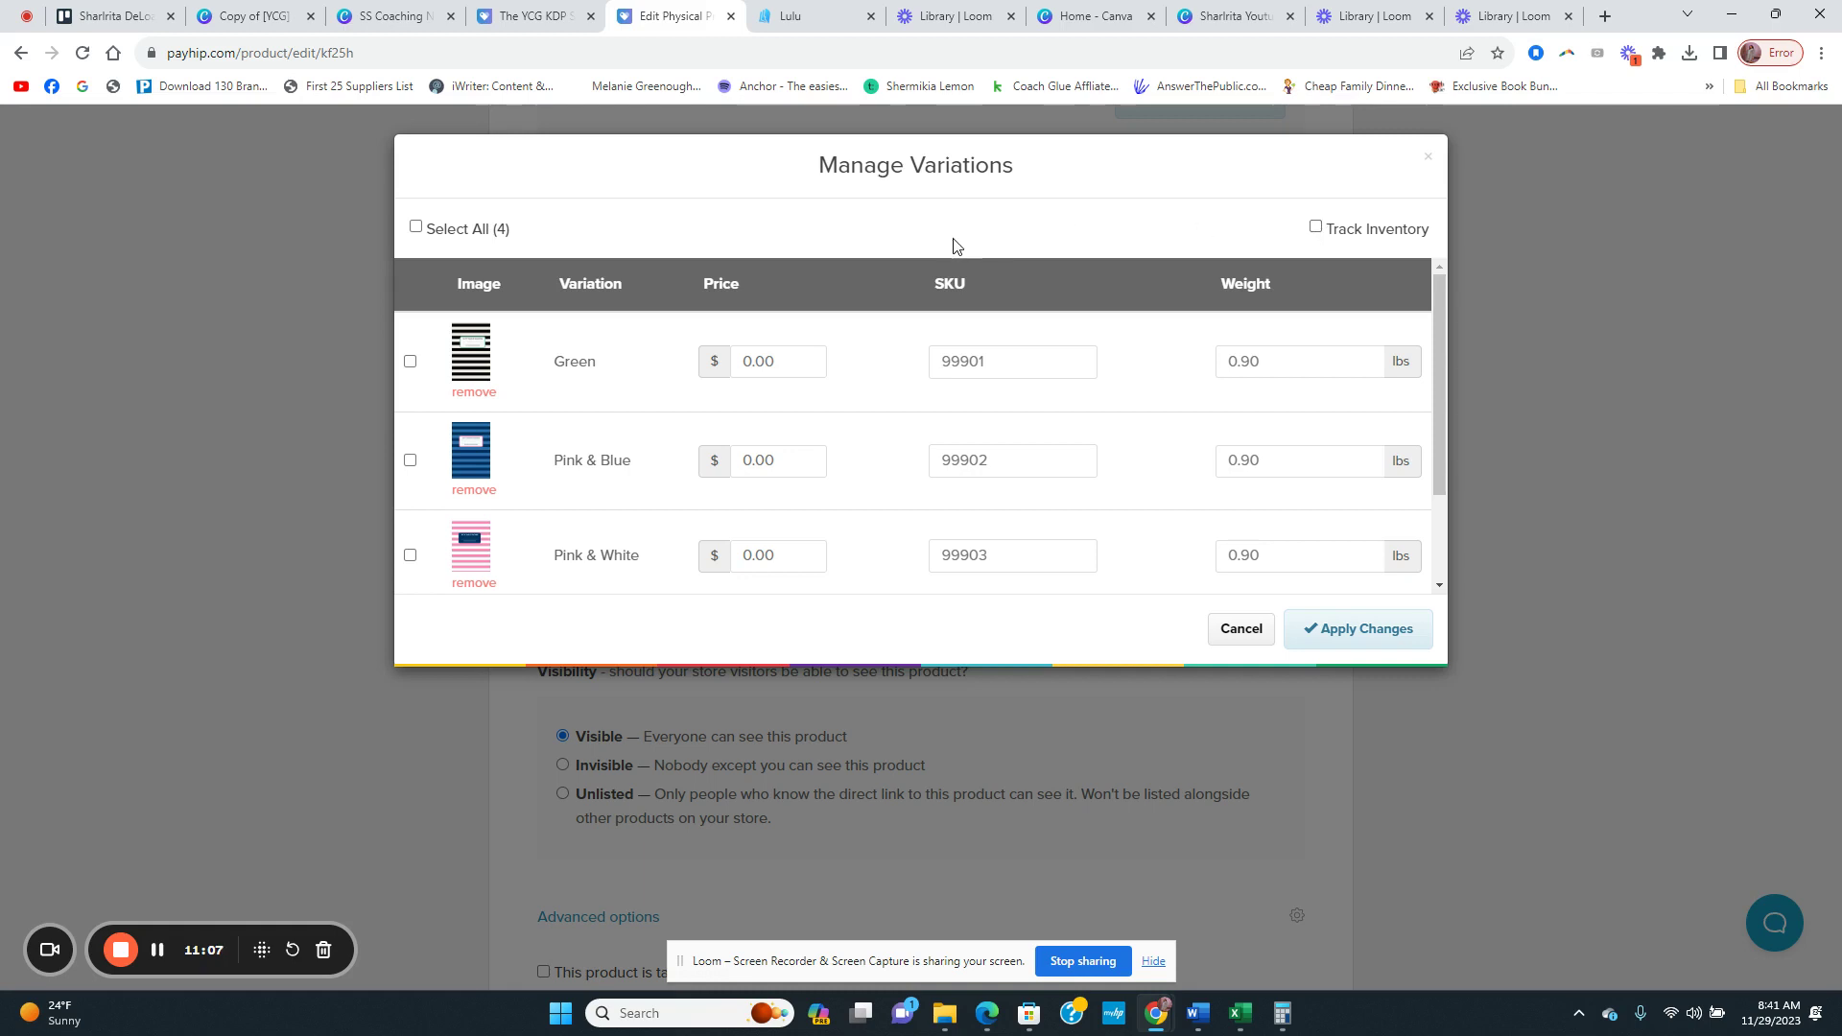
{"action": "scroll", "coordinate": [954, 399], "scroll_direction": "down", "scroll_amount": 3}
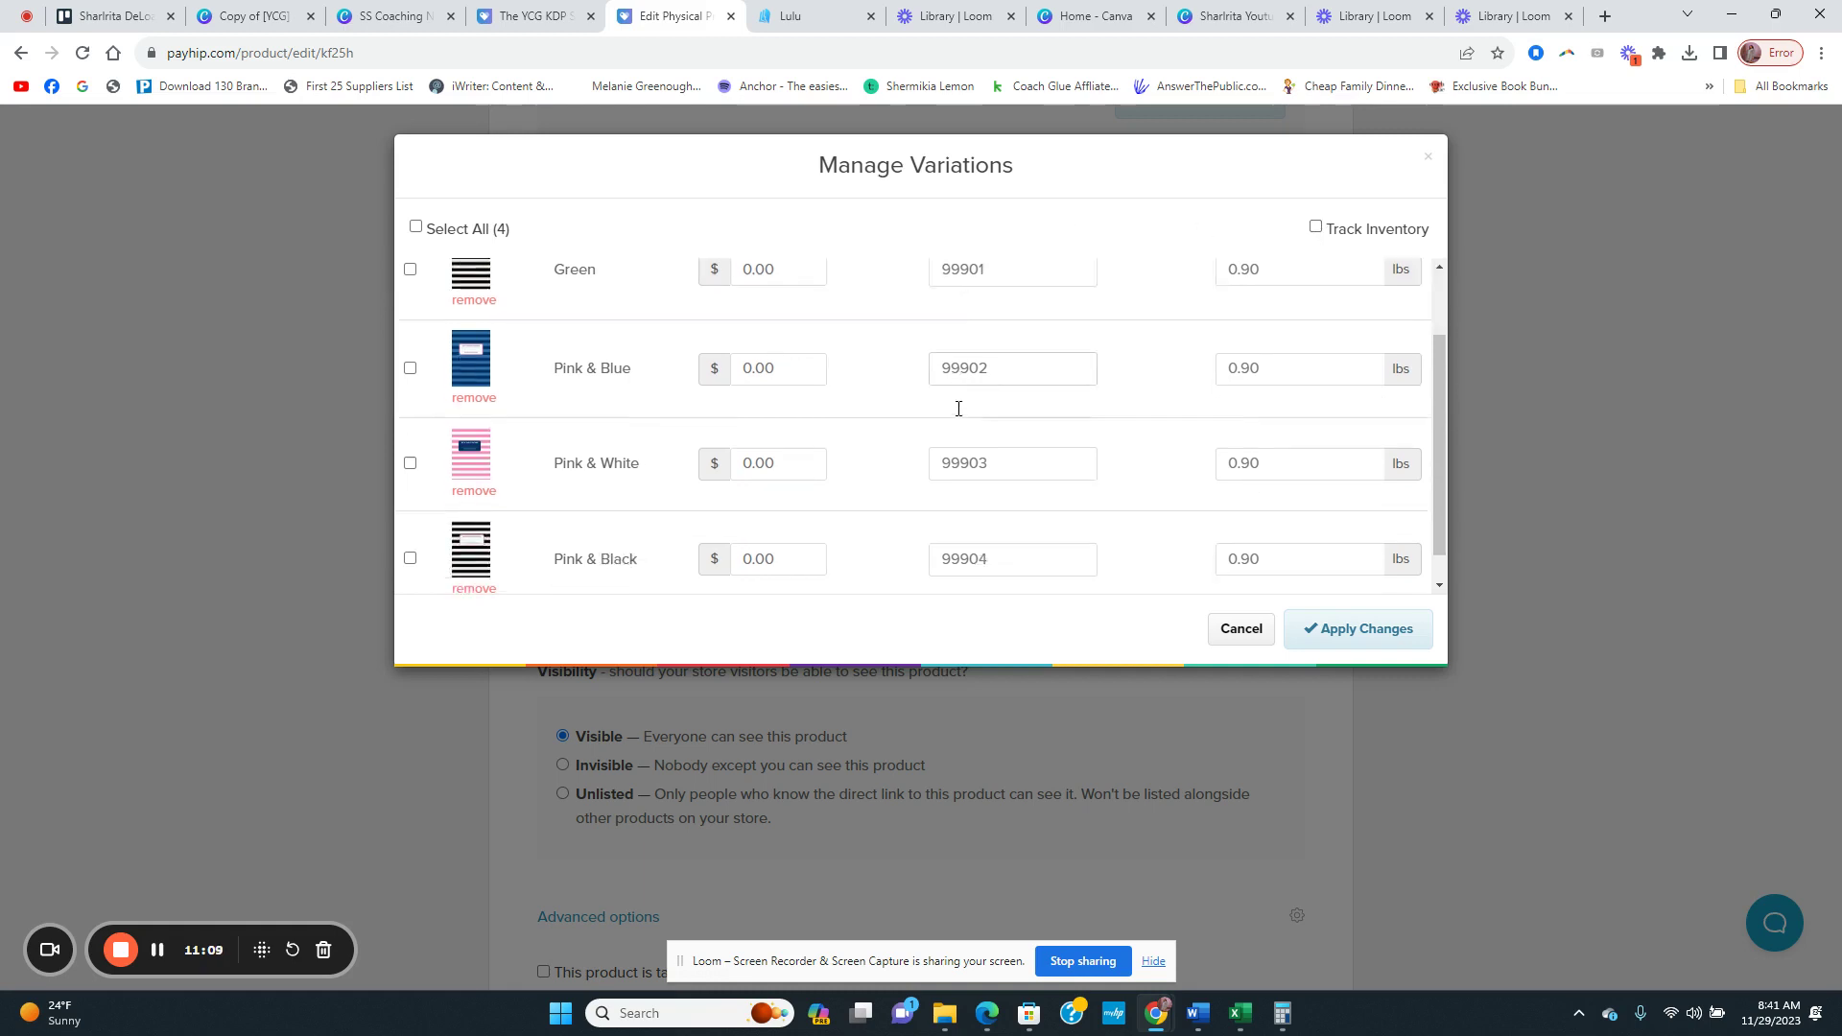
{"action": "left_click", "coordinate": [1365, 633]}
Step: Mark the product as tax exempt and clear that setting again
{"action": "scroll", "coordinate": [610, 481], "scroll_direction": "down", "scroll_amount": 4}
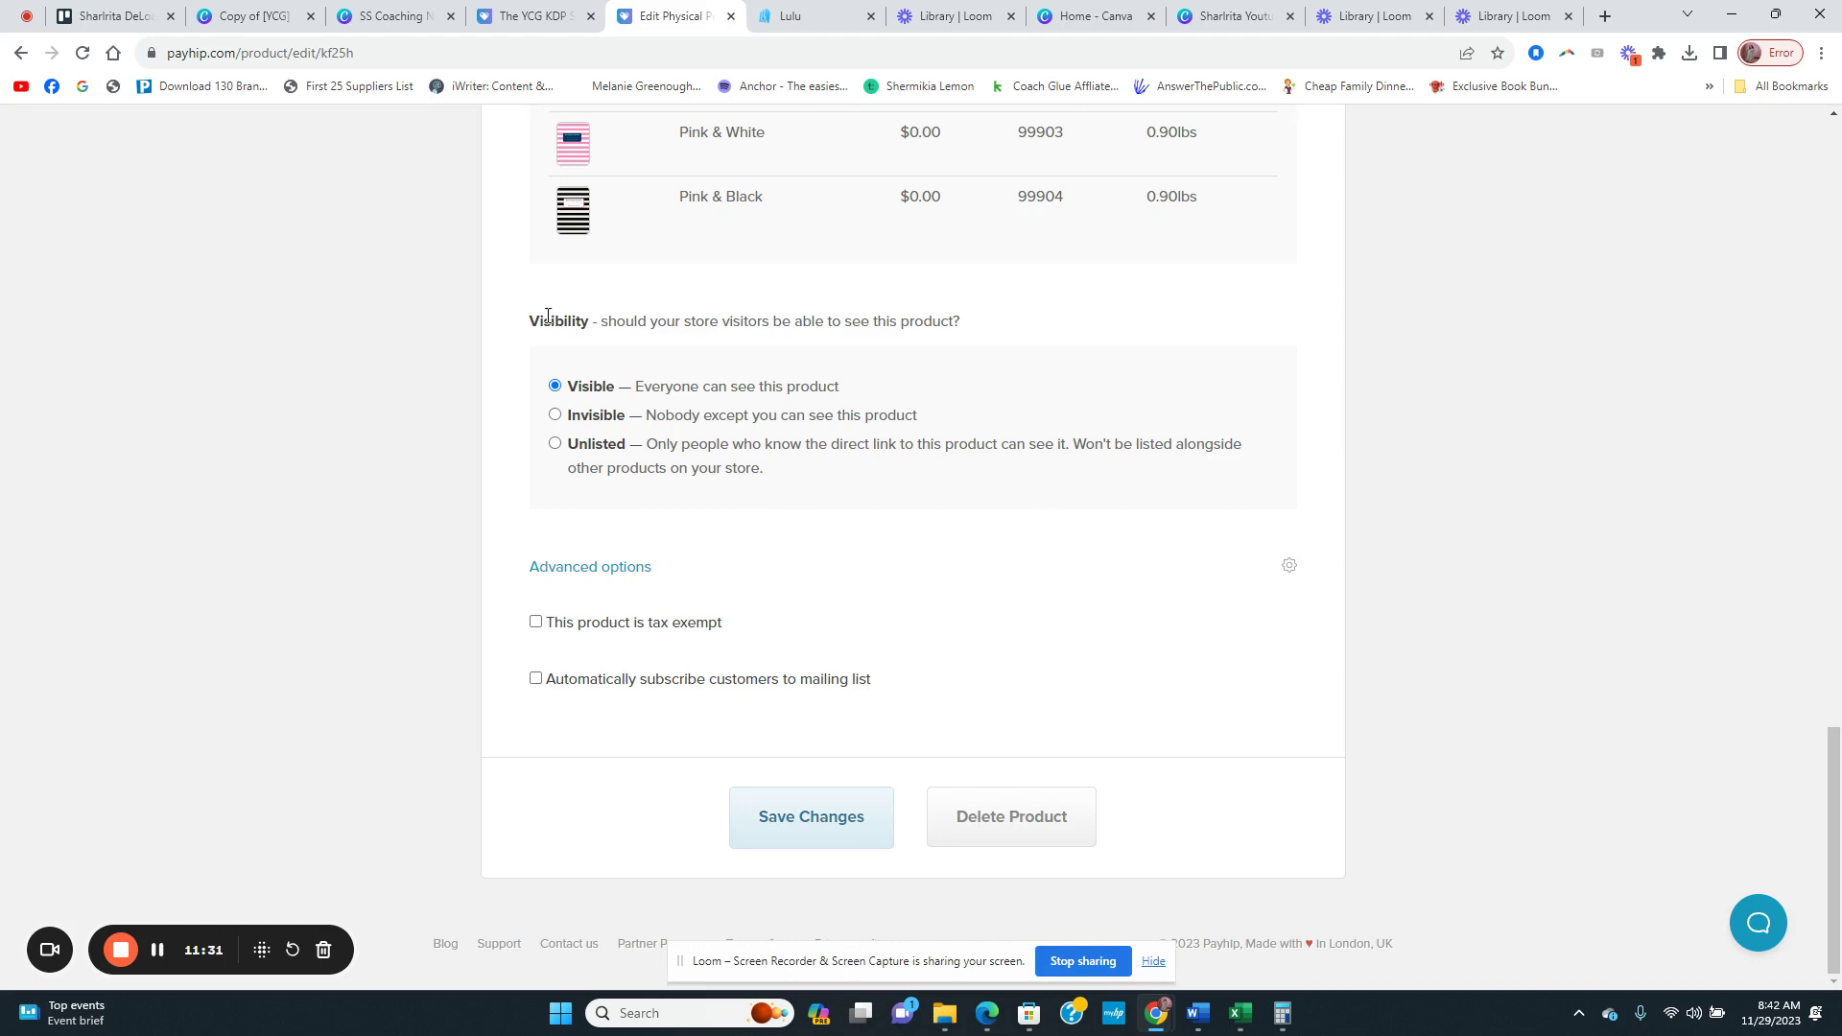
{"action": "left_click", "coordinate": [535, 624]}
{"action": "left_click", "coordinate": [535, 622]}
Step: Enable automatic subscription of customers to a mailing list, and look through the available MailChimp lists
{"action": "left_click", "coordinate": [535, 679]}
{"action": "scroll", "coordinate": [672, 700], "scroll_direction": "down", "scroll_amount": 1}
{"action": "left_click", "coordinate": [902, 680]}
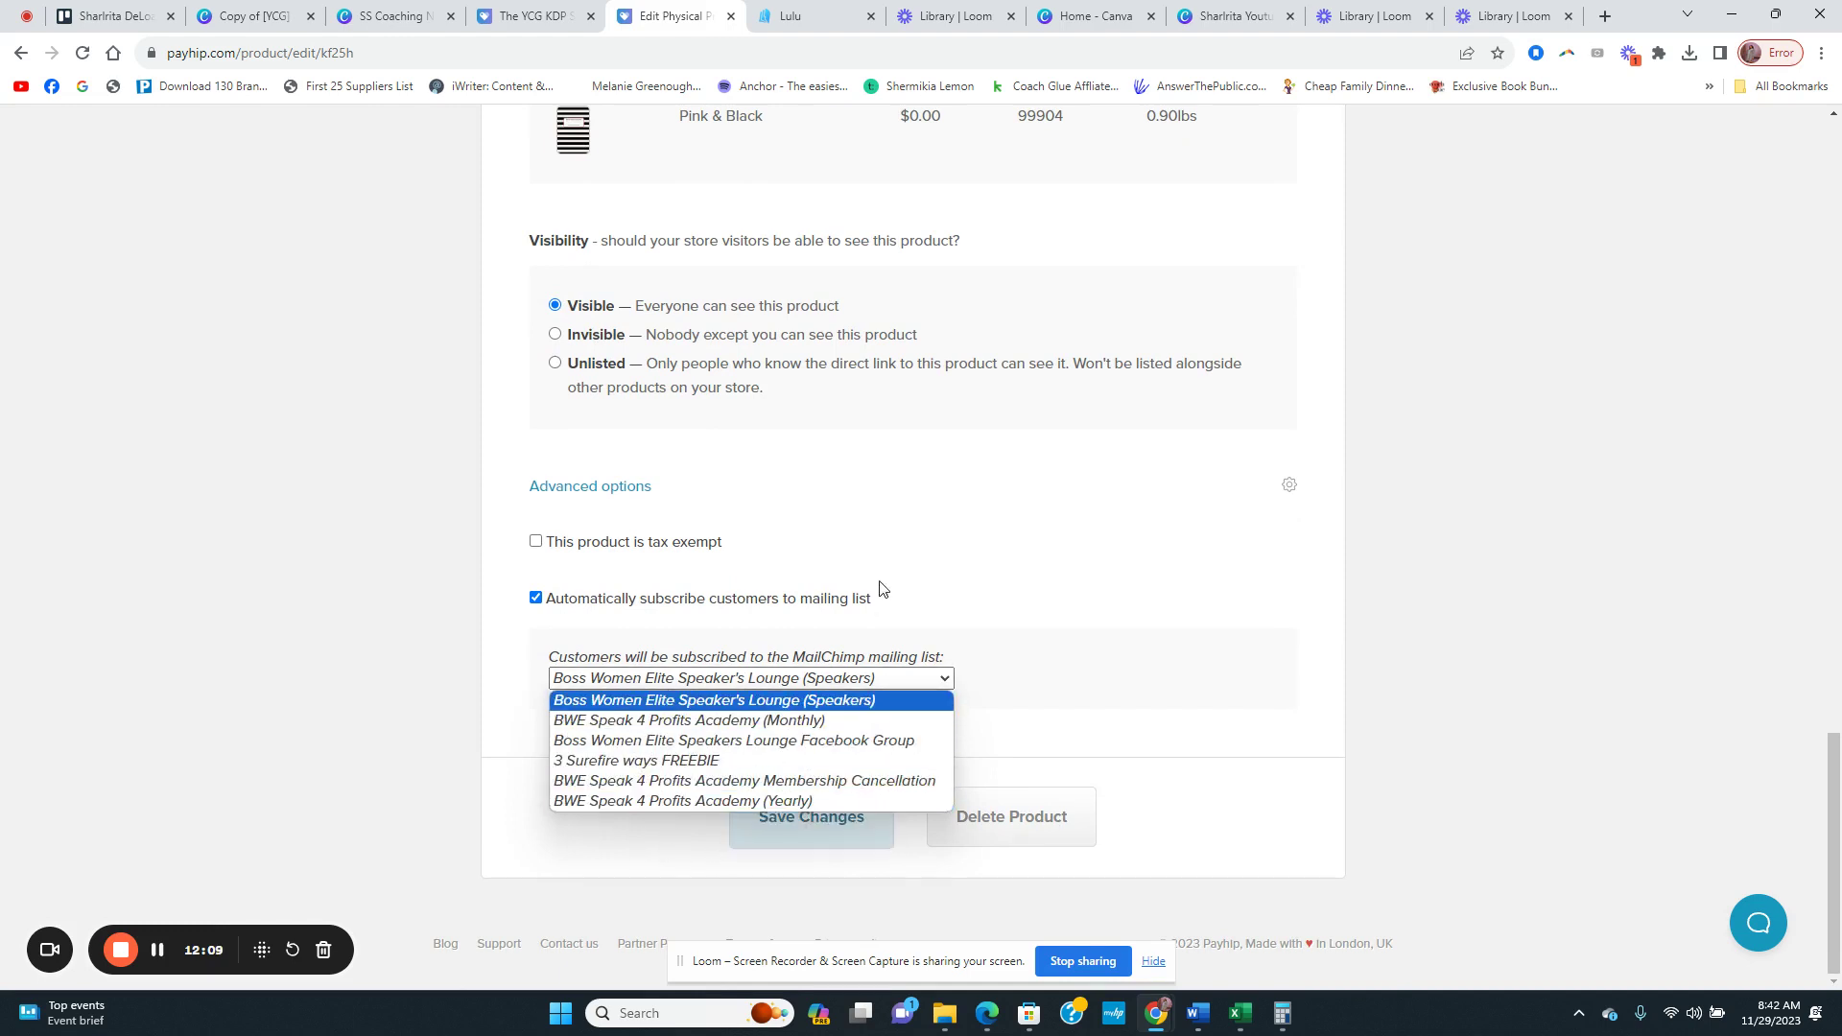
{"action": "left_click", "coordinate": [894, 656]}
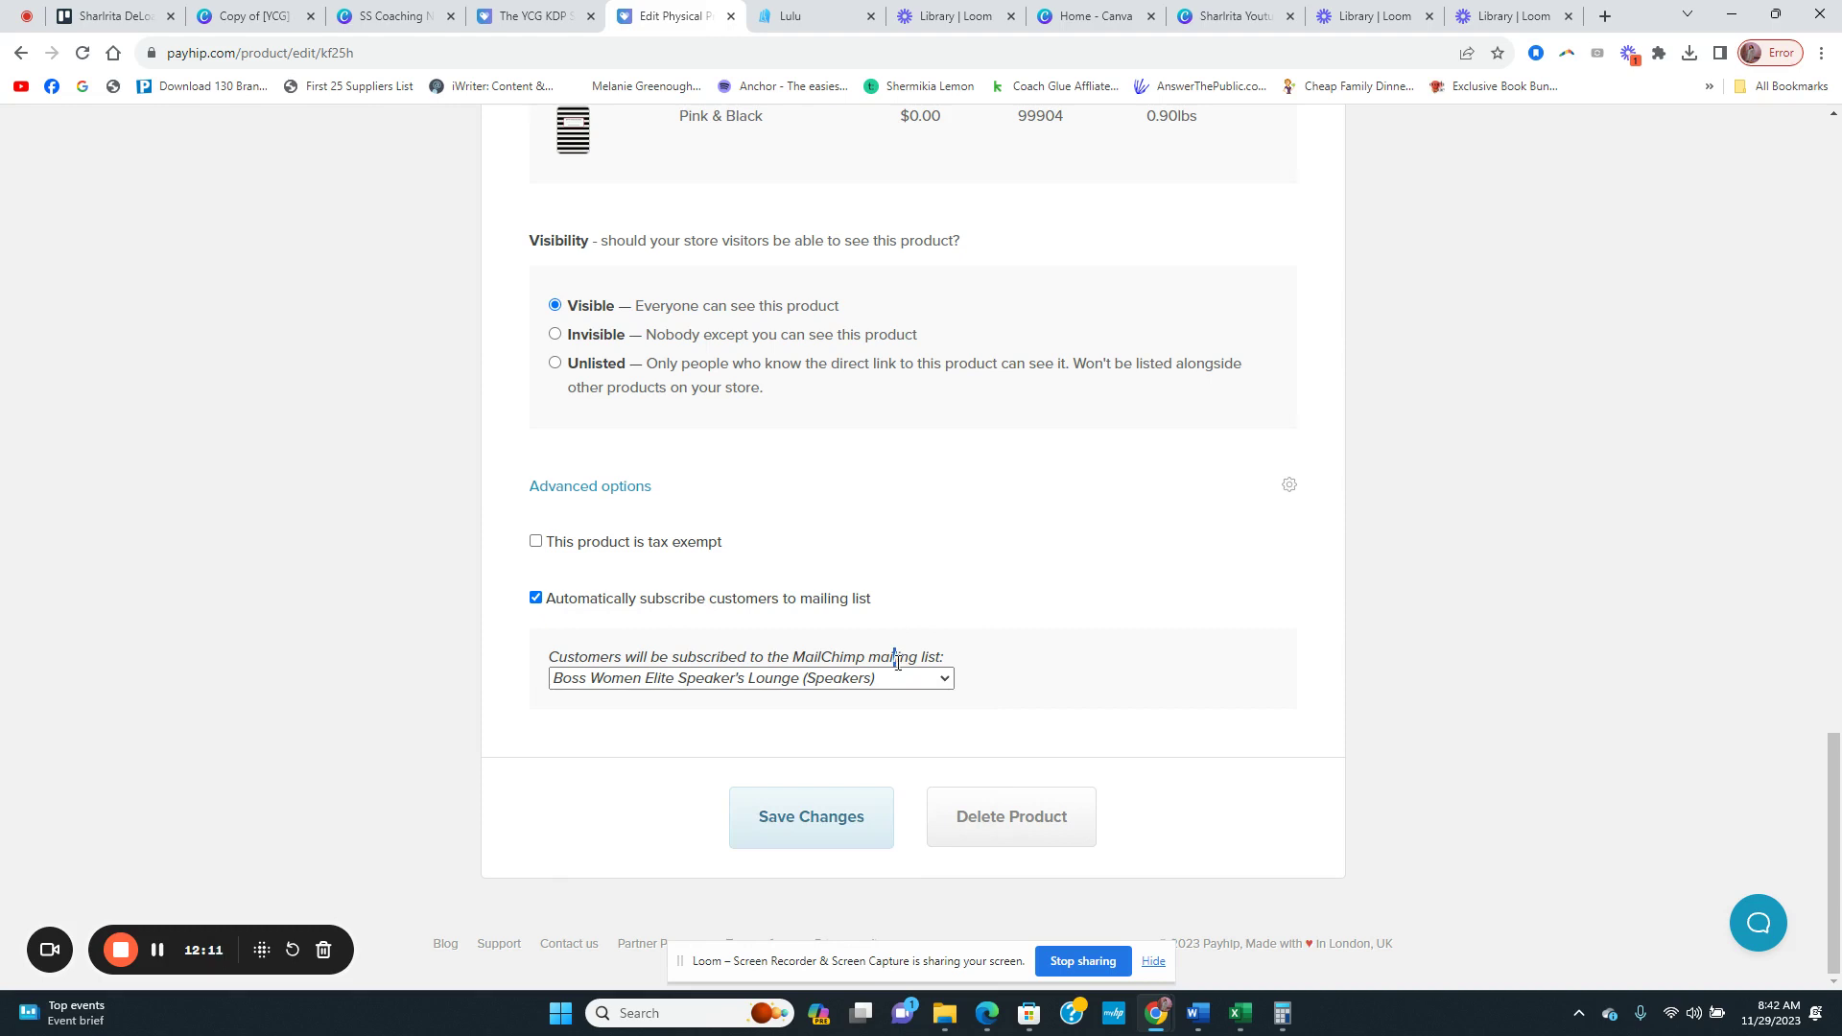
Step: Turn off automatic mailing-list subscription for customers and save the product, accepting its free variations
{"action": "left_click", "coordinate": [535, 597]}
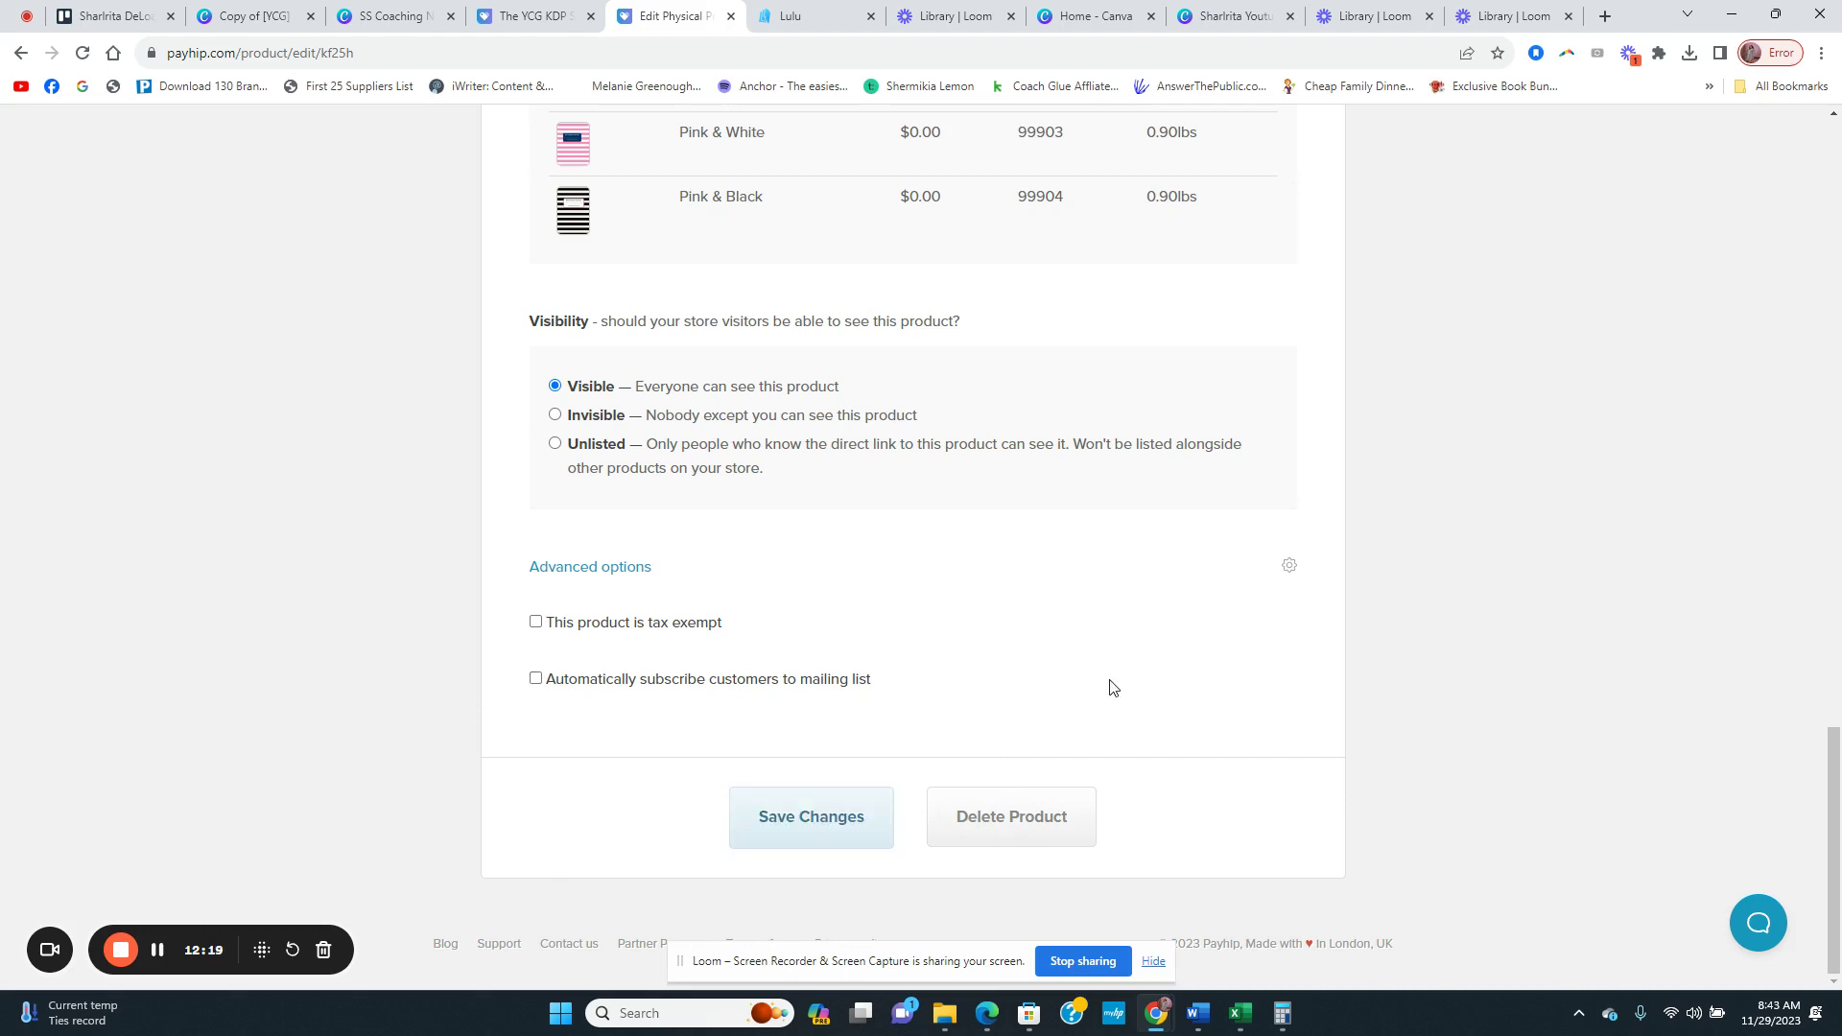
{"action": "left_click", "coordinate": [817, 825]}
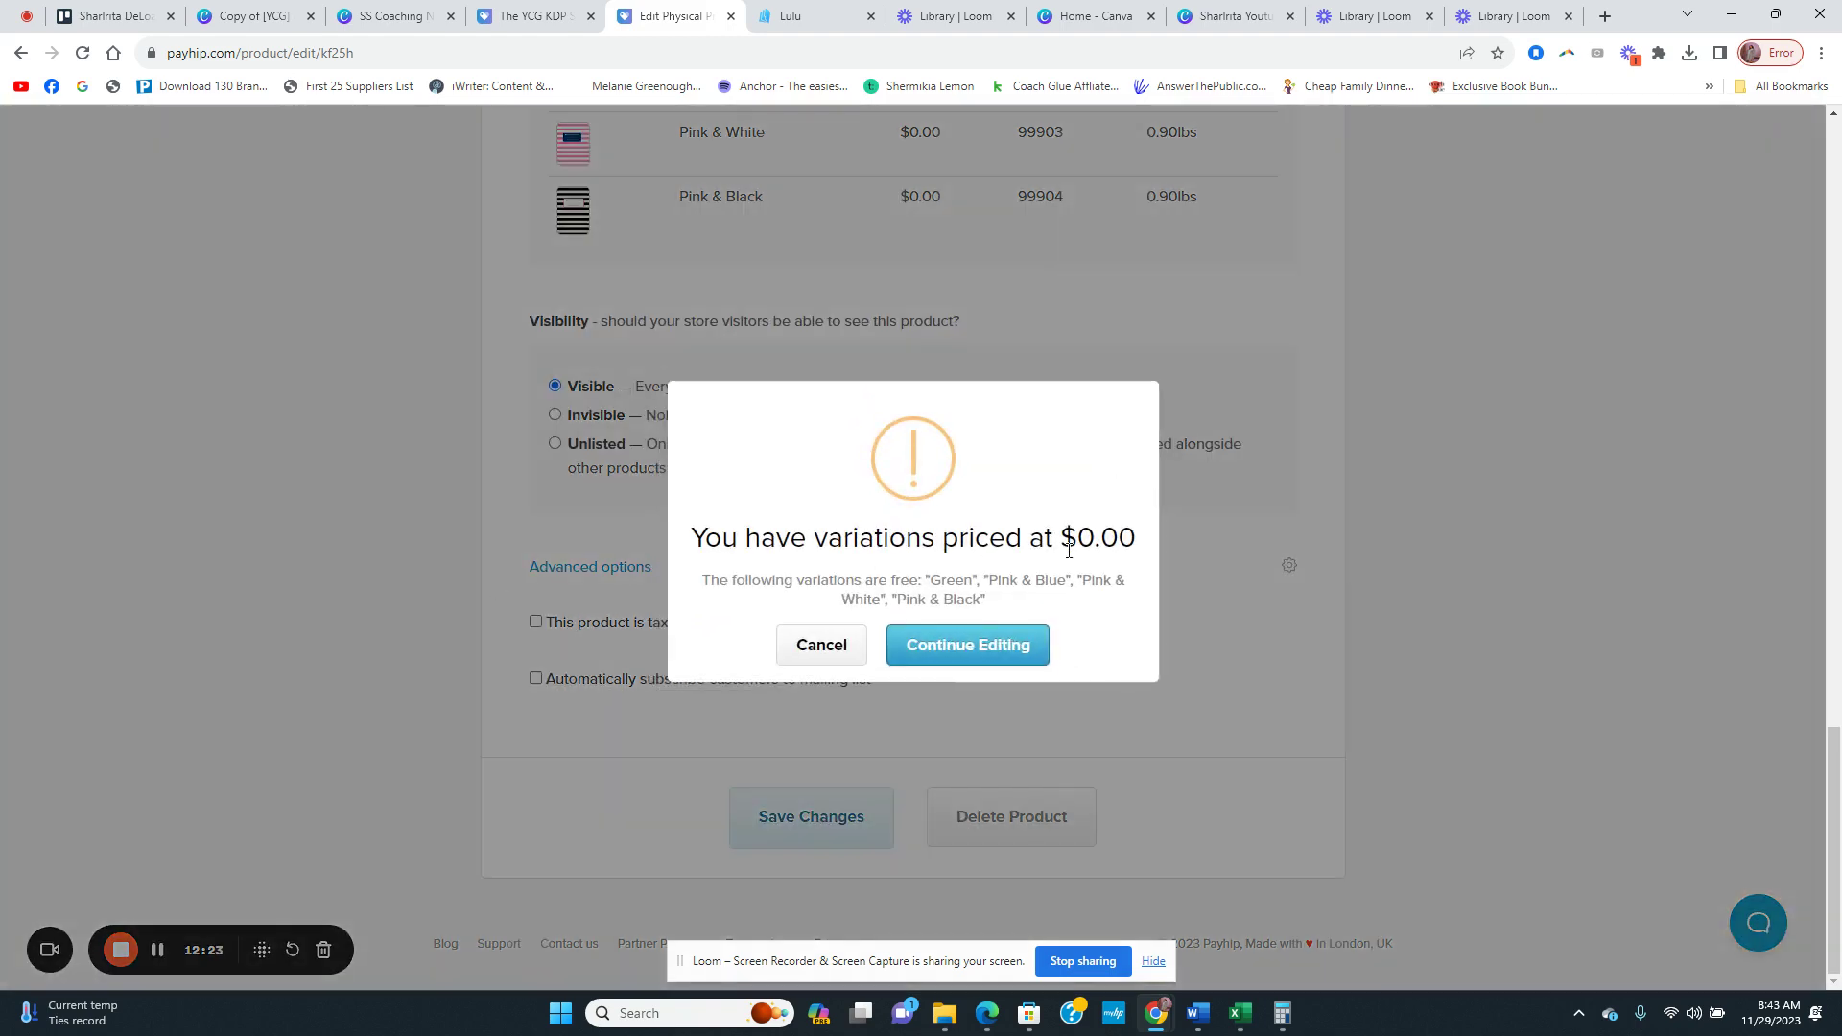
{"action": "left_click", "coordinate": [987, 656]}
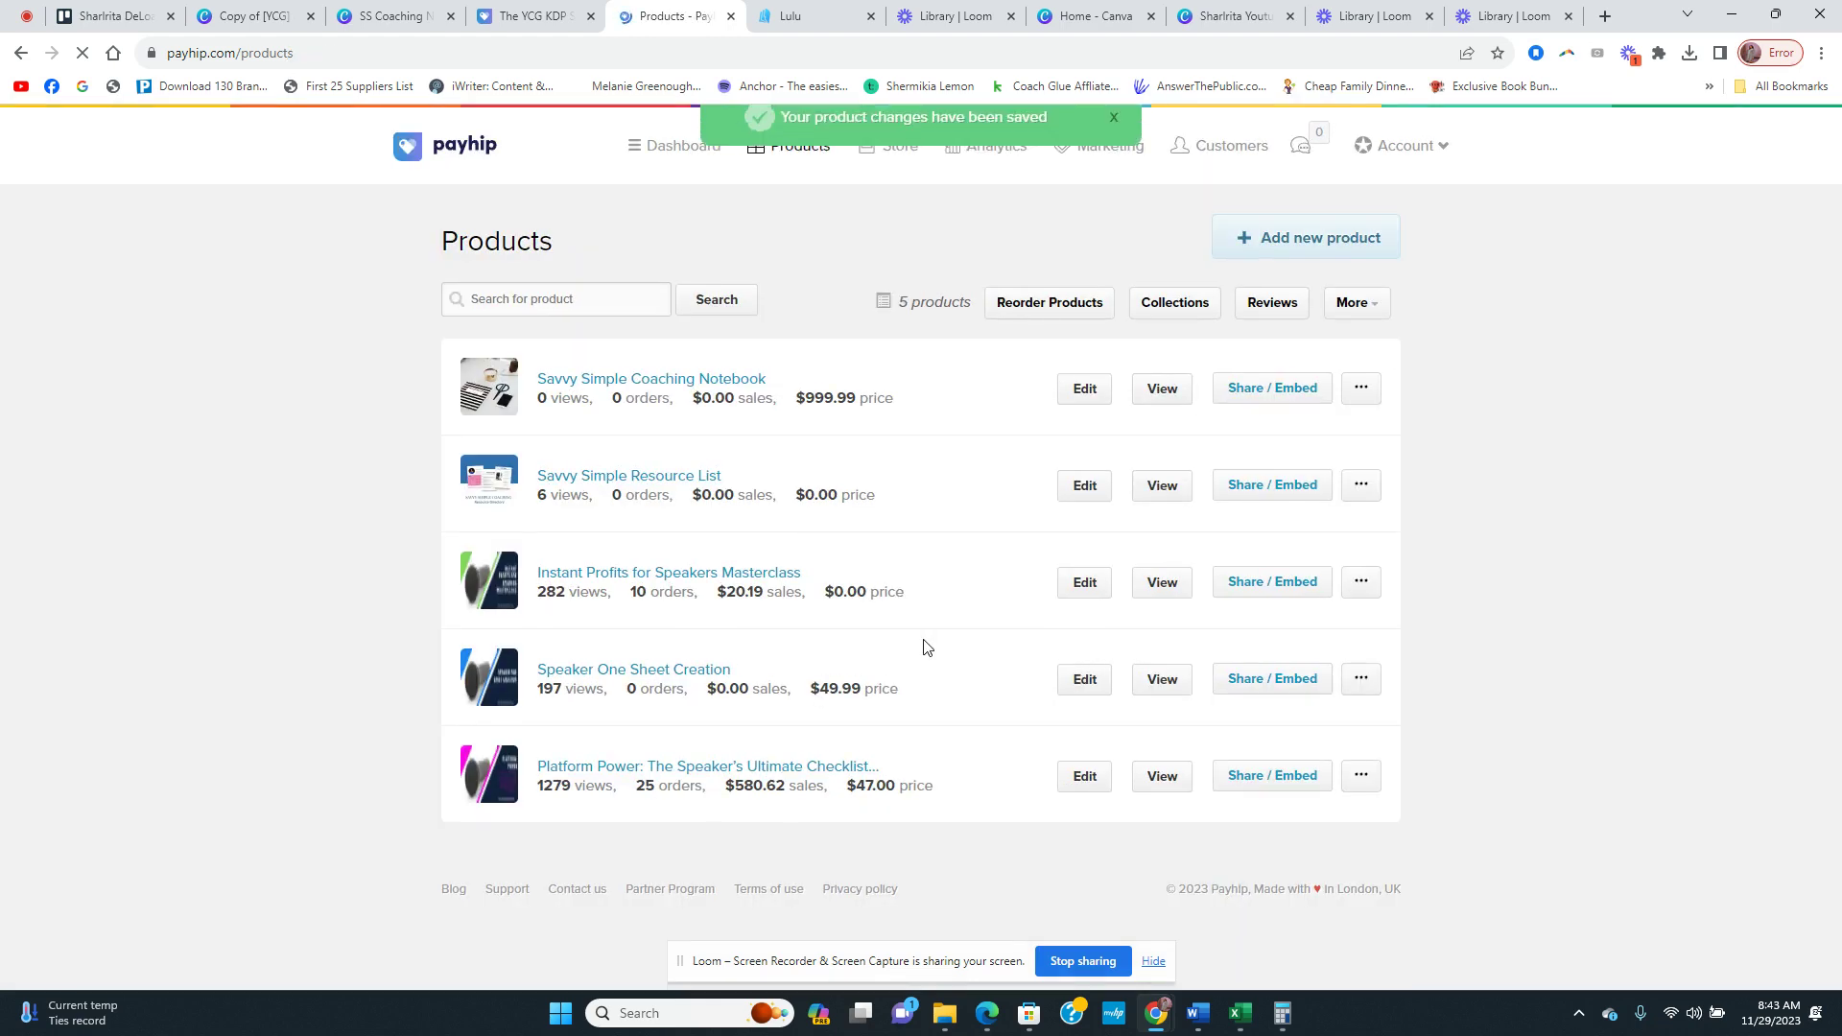
Step: Open the Savvy Simple Coaching Notebook's store page and check its price and description
{"action": "left_click", "coordinate": [583, 384]}
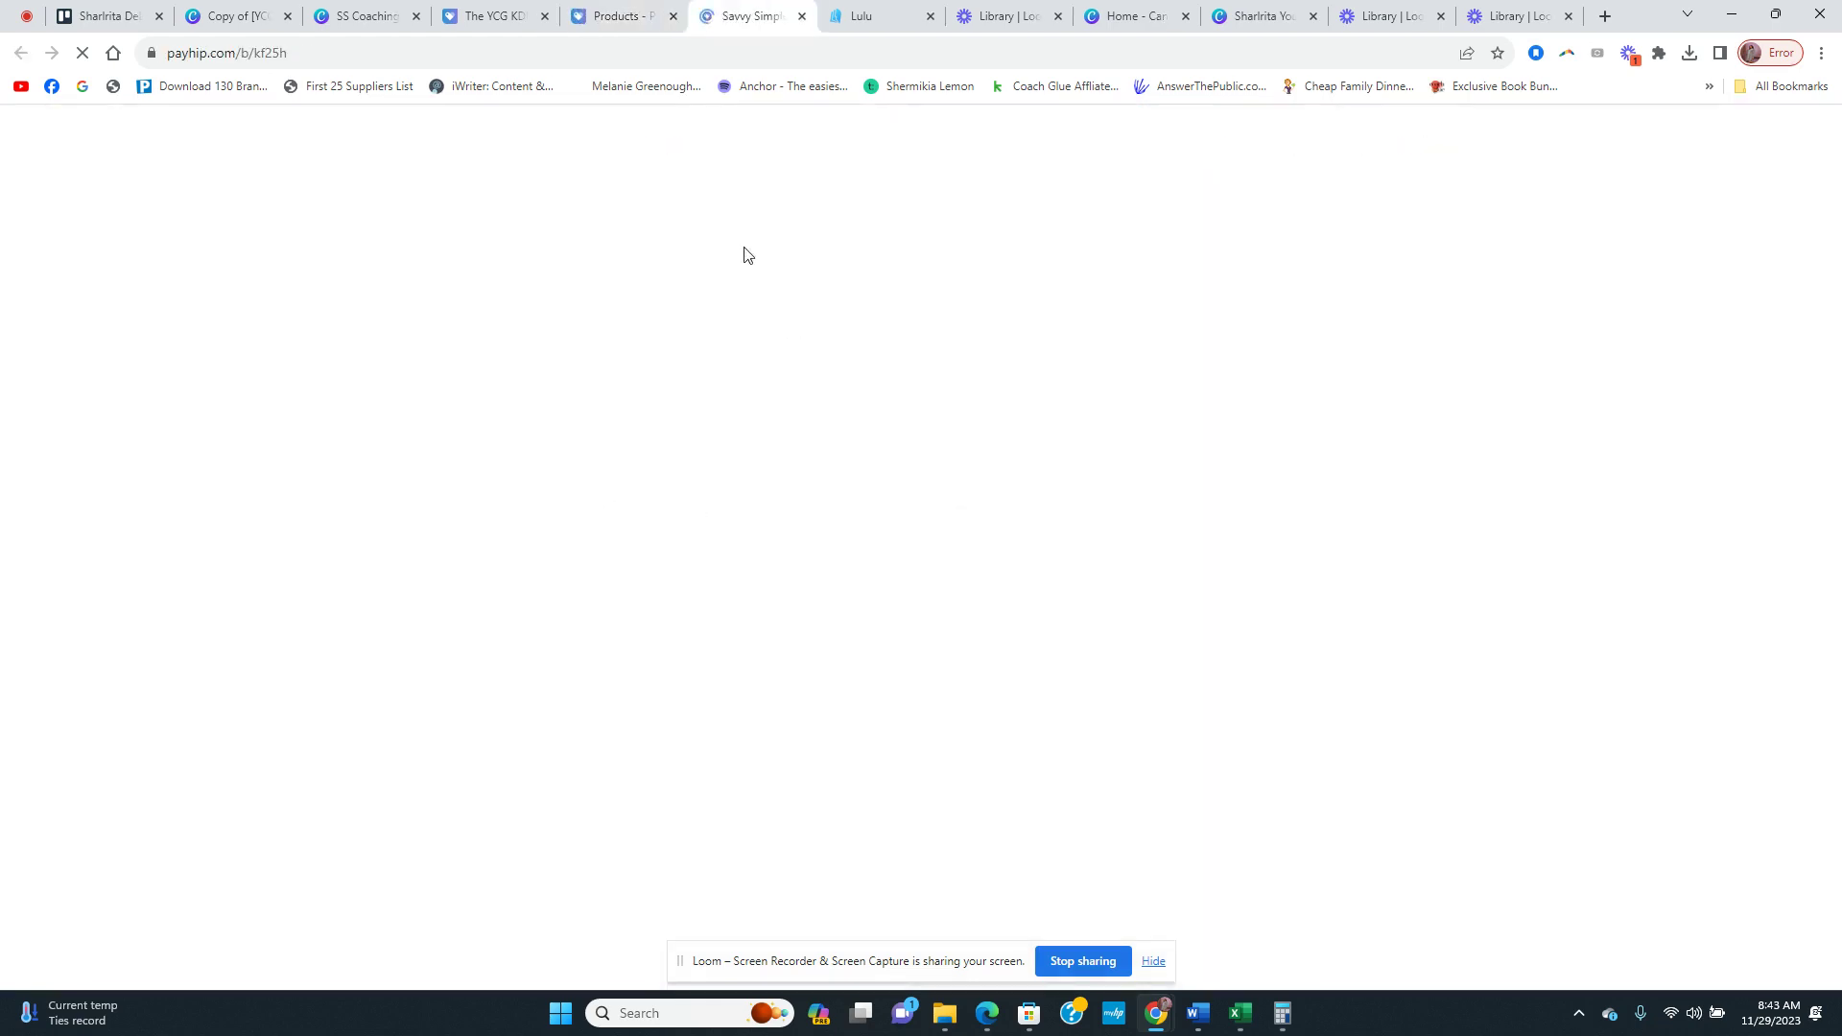
{"action": "scroll", "coordinate": [1299, 526], "scroll_direction": "down", "scroll_amount": 3}
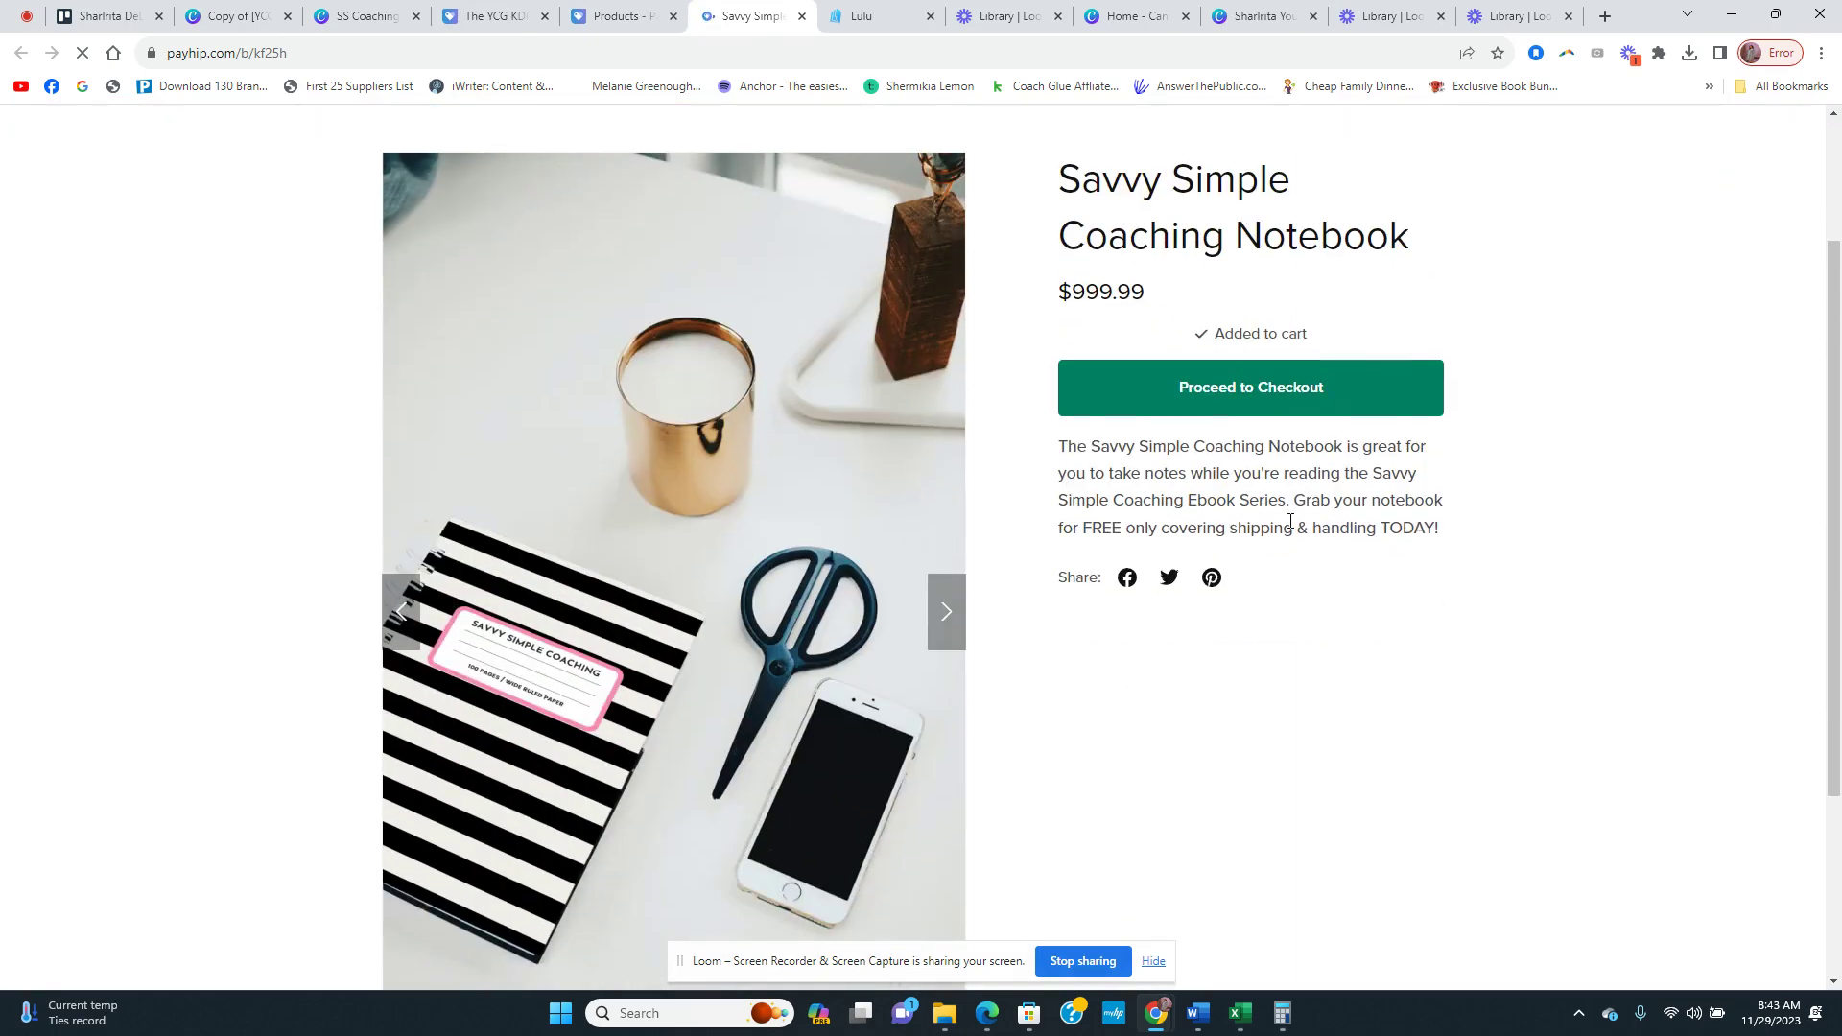
{"action": "scroll", "coordinate": [1292, 526], "scroll_direction": "up", "scroll_amount": 3}
{"action": "scroll", "coordinate": [1398, 526], "scroll_direction": "down", "scroll_amount": 3}
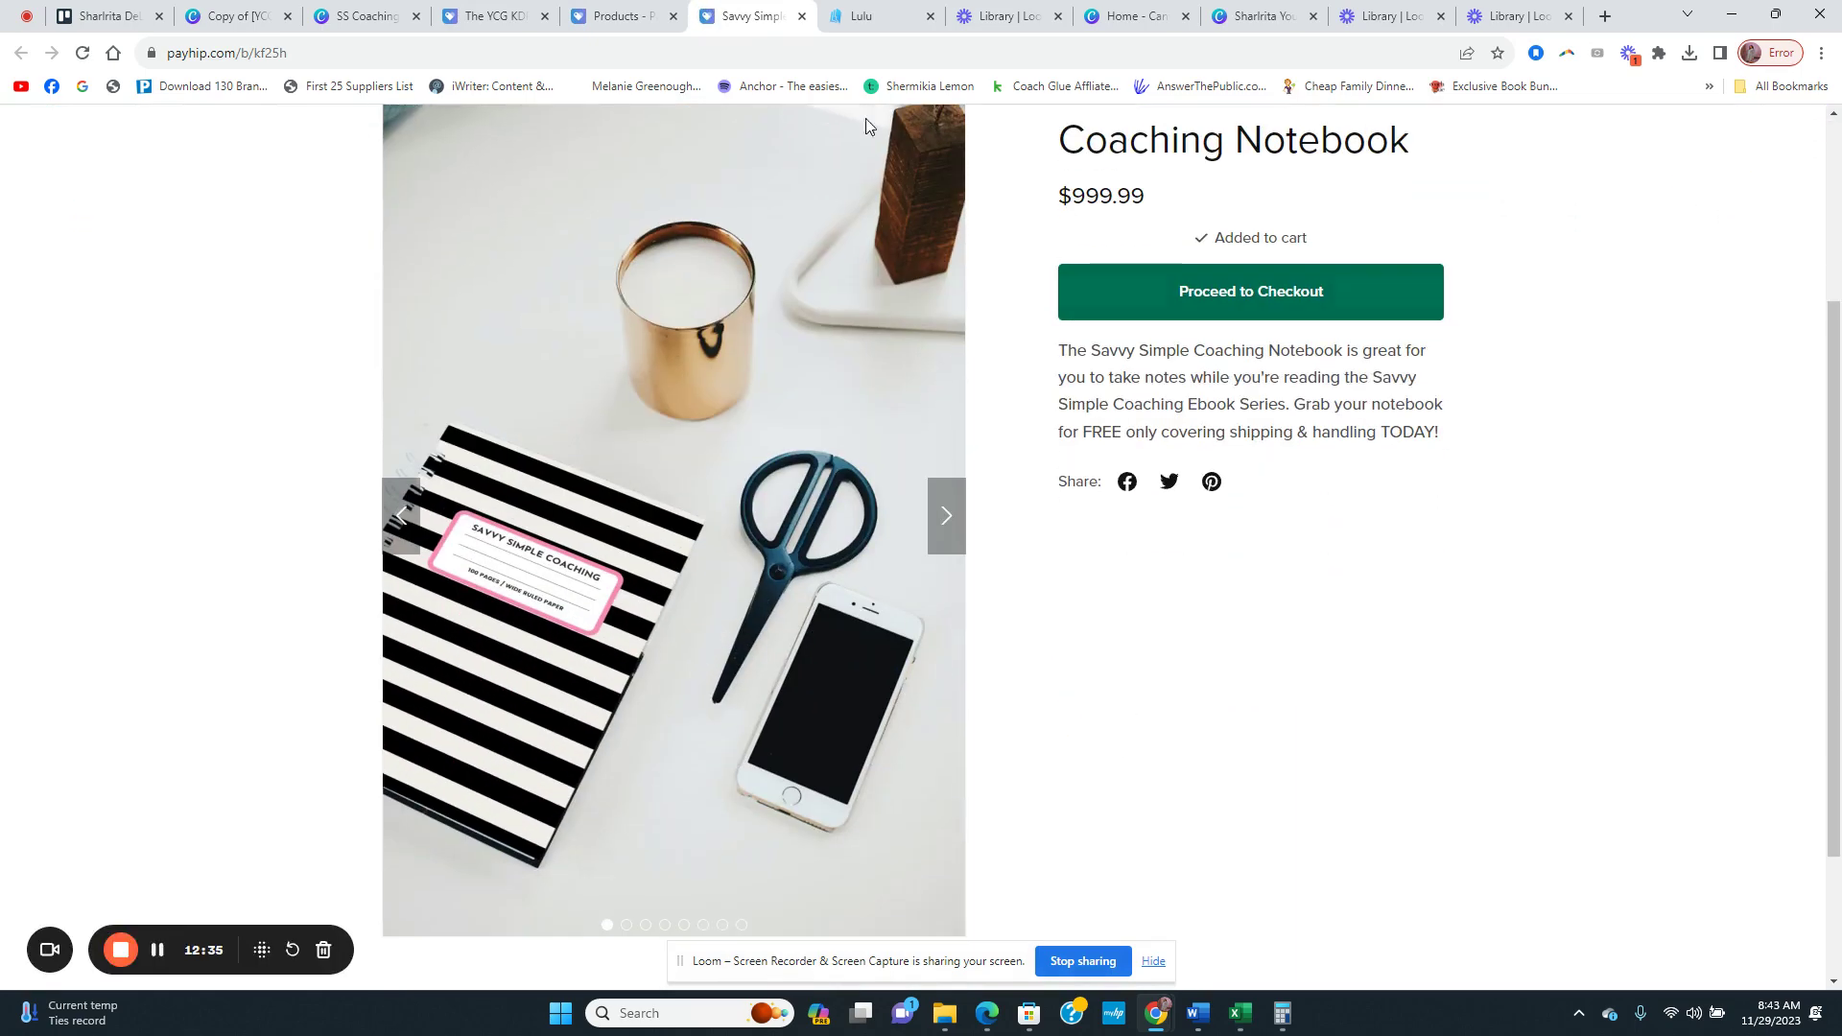
Step: Set the Savvy Simple Coaching Notebook's price to 0.00 USD and save it as a free product
{"action": "left_click", "coordinate": [615, 26]}
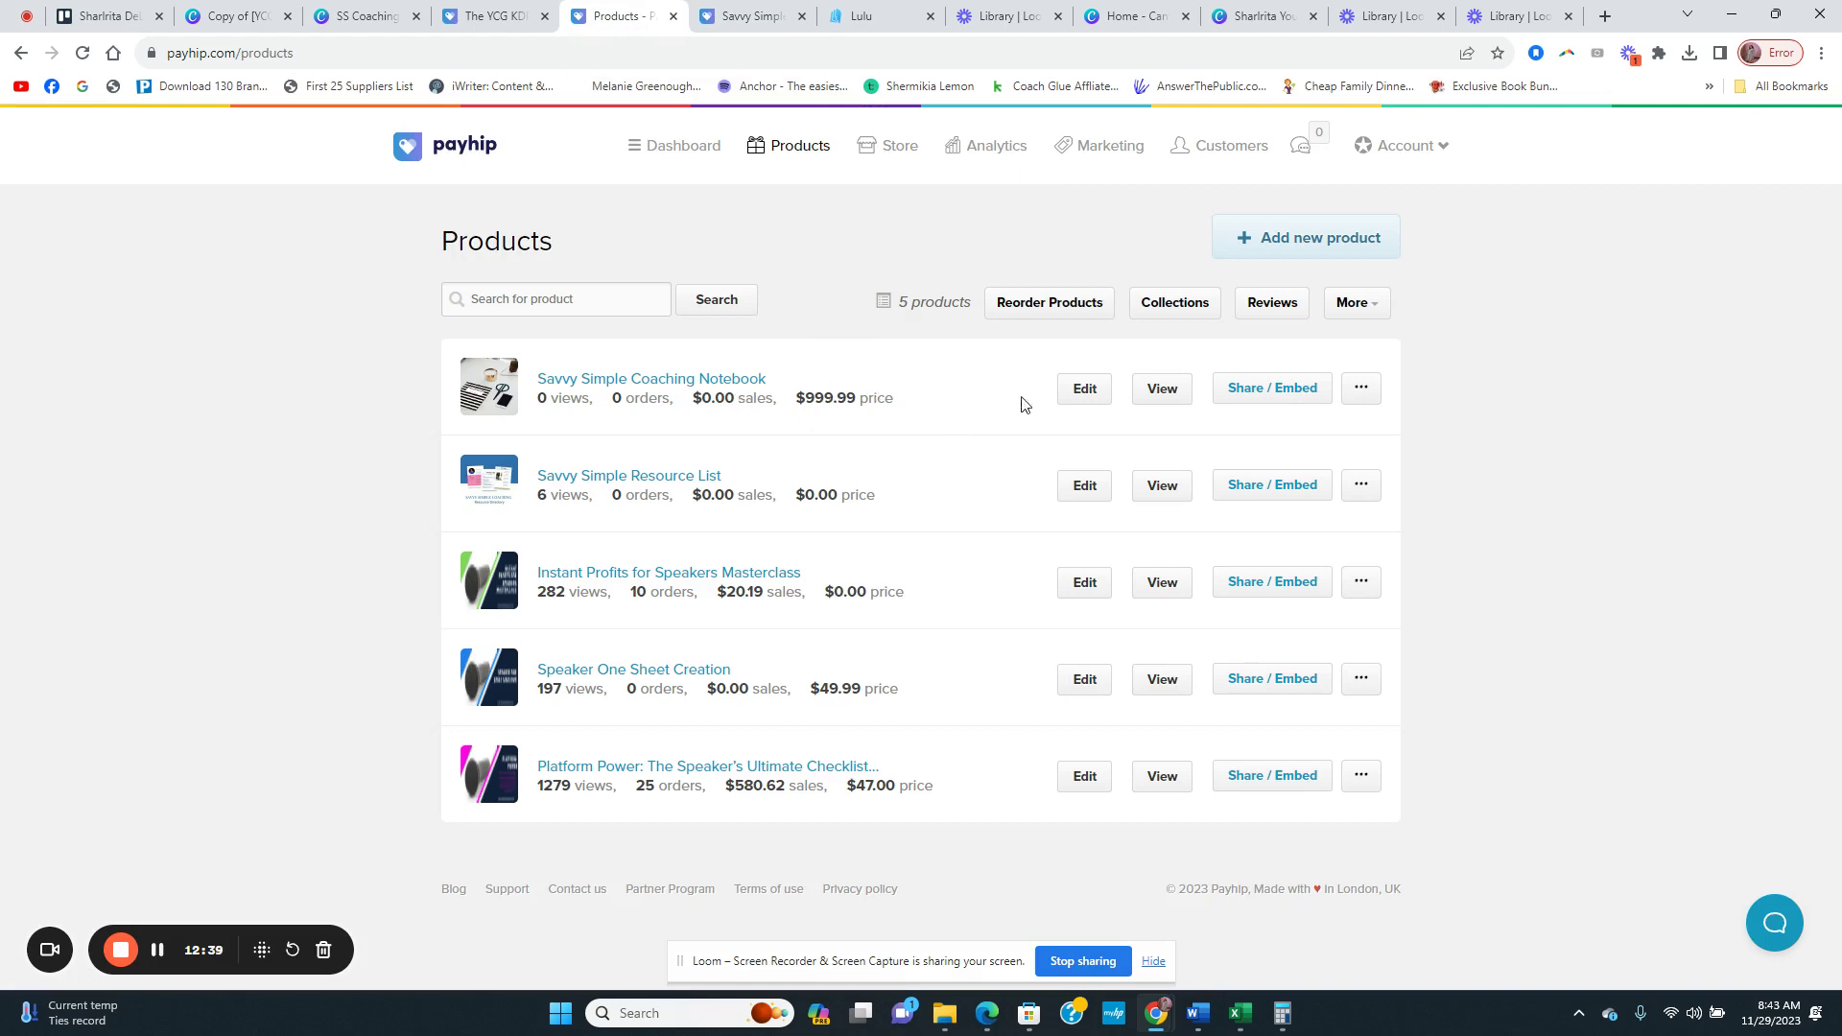
{"action": "left_click", "coordinate": [1084, 389]}
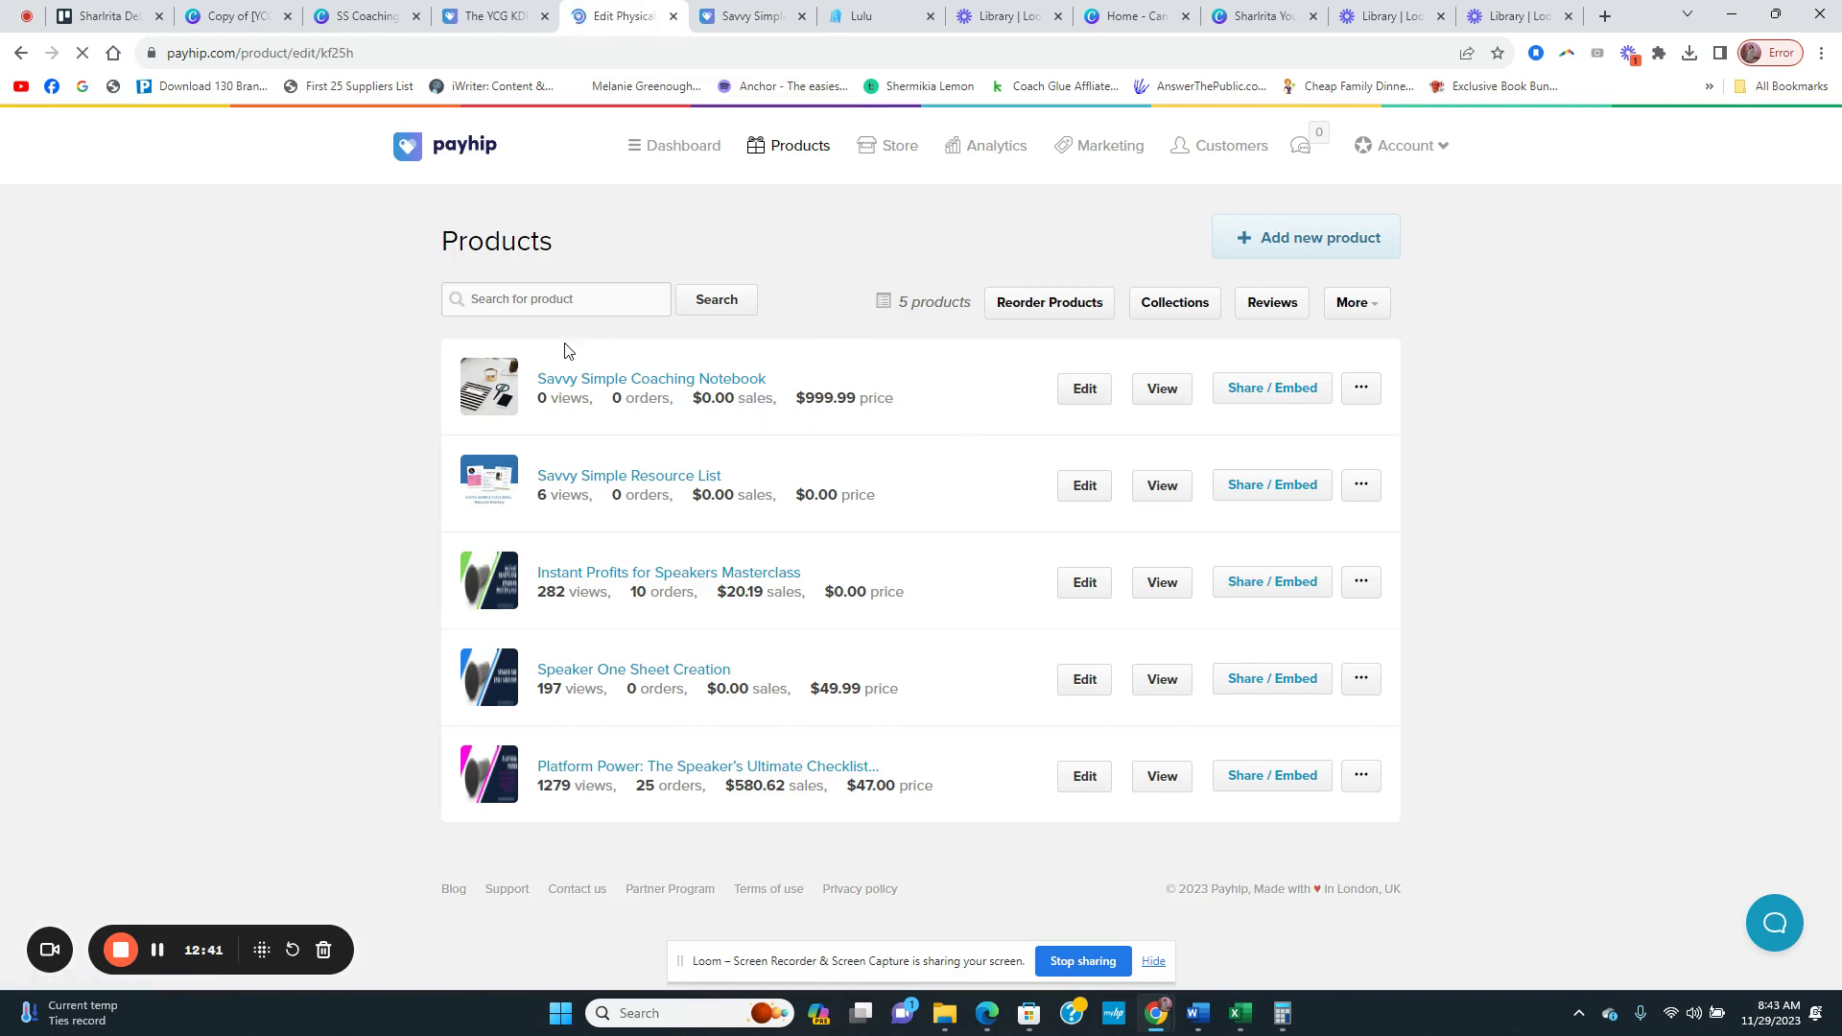
{"action": "left_click_drag", "start_coordinate": [1061, 465], "coordinate": [983, 458]}
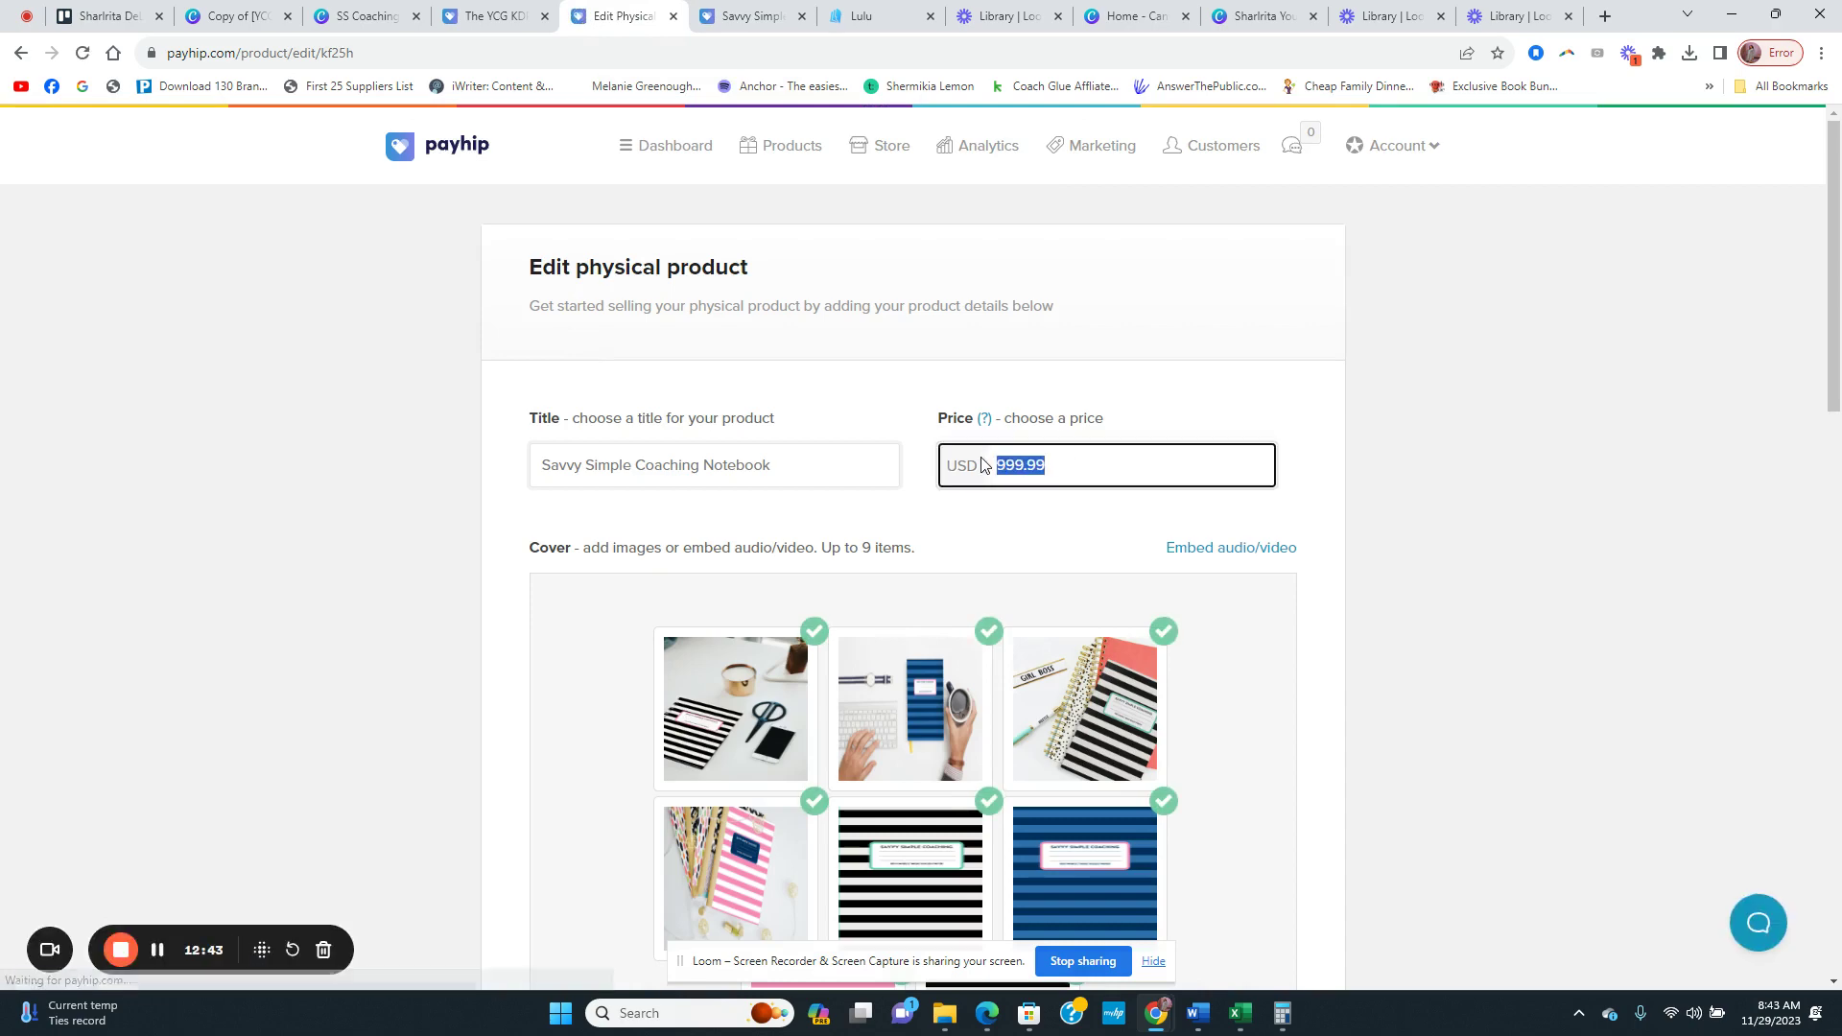
{"action": "type", "text": "0.00"}
{"action": "scroll", "coordinate": [983, 466], "scroll_direction": "down", "scroll_amount": 18}
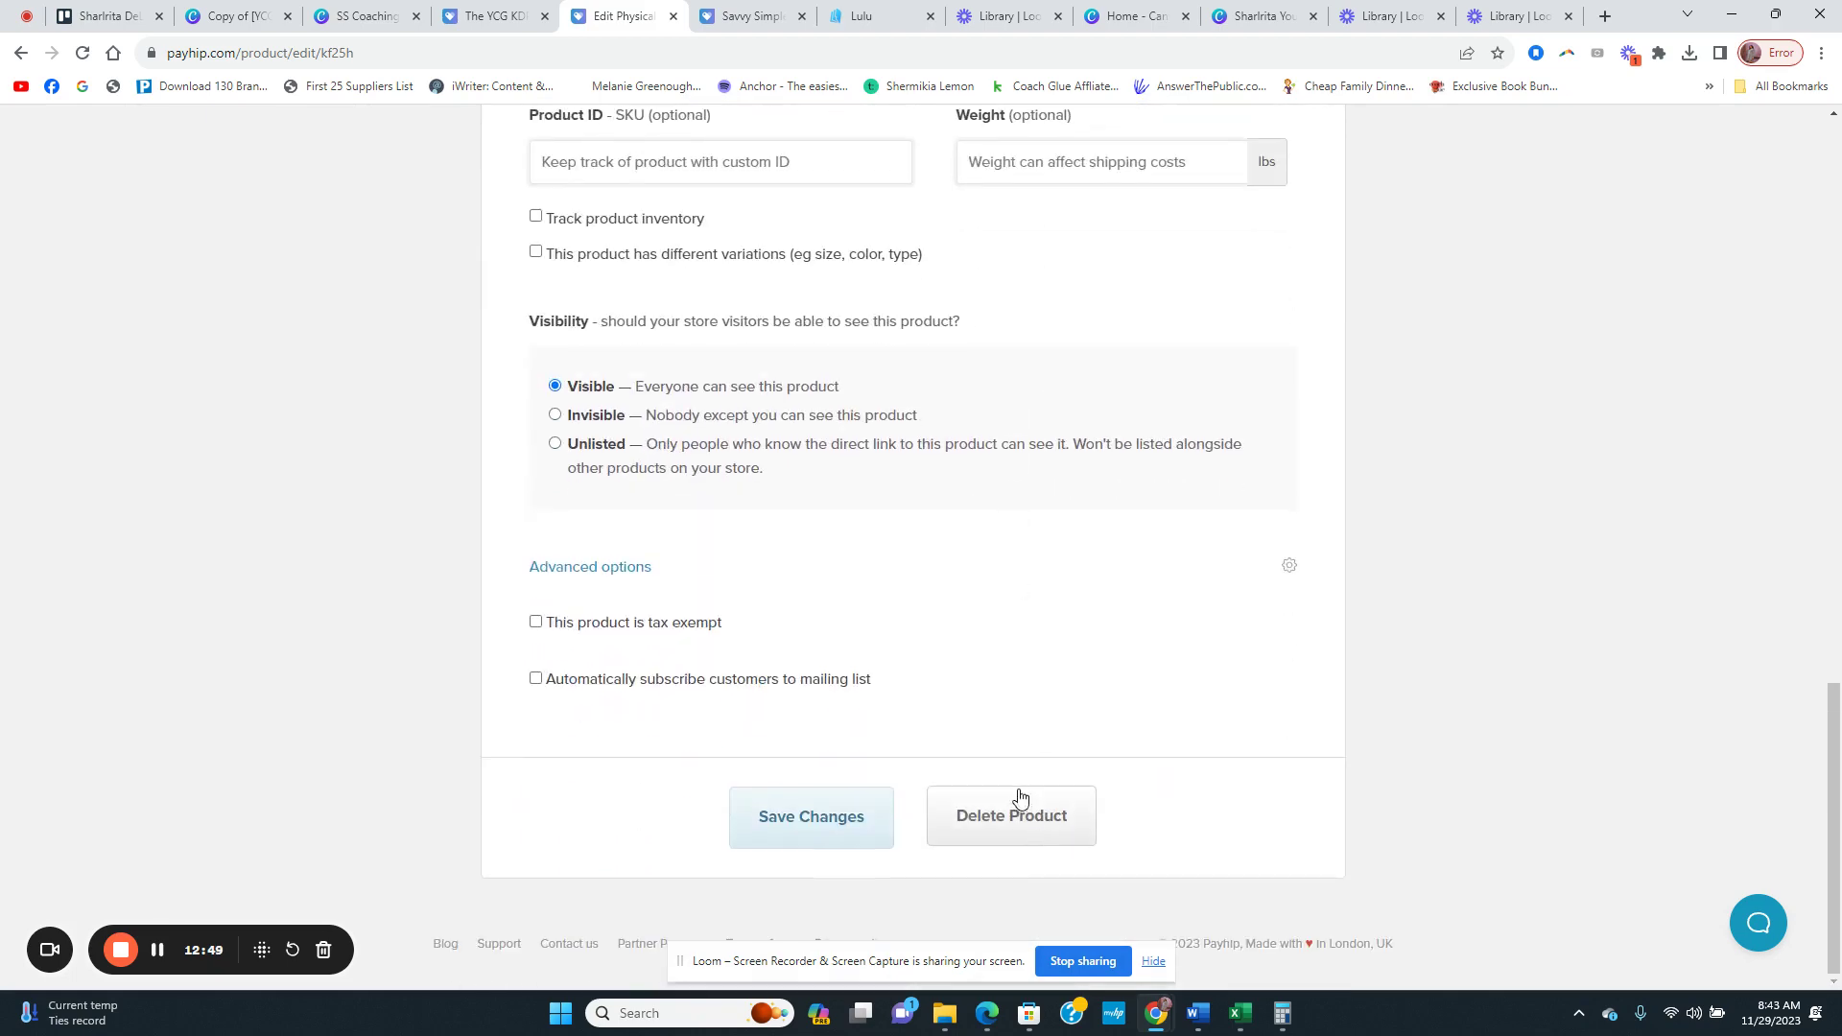
{"action": "left_click", "coordinate": [857, 825]}
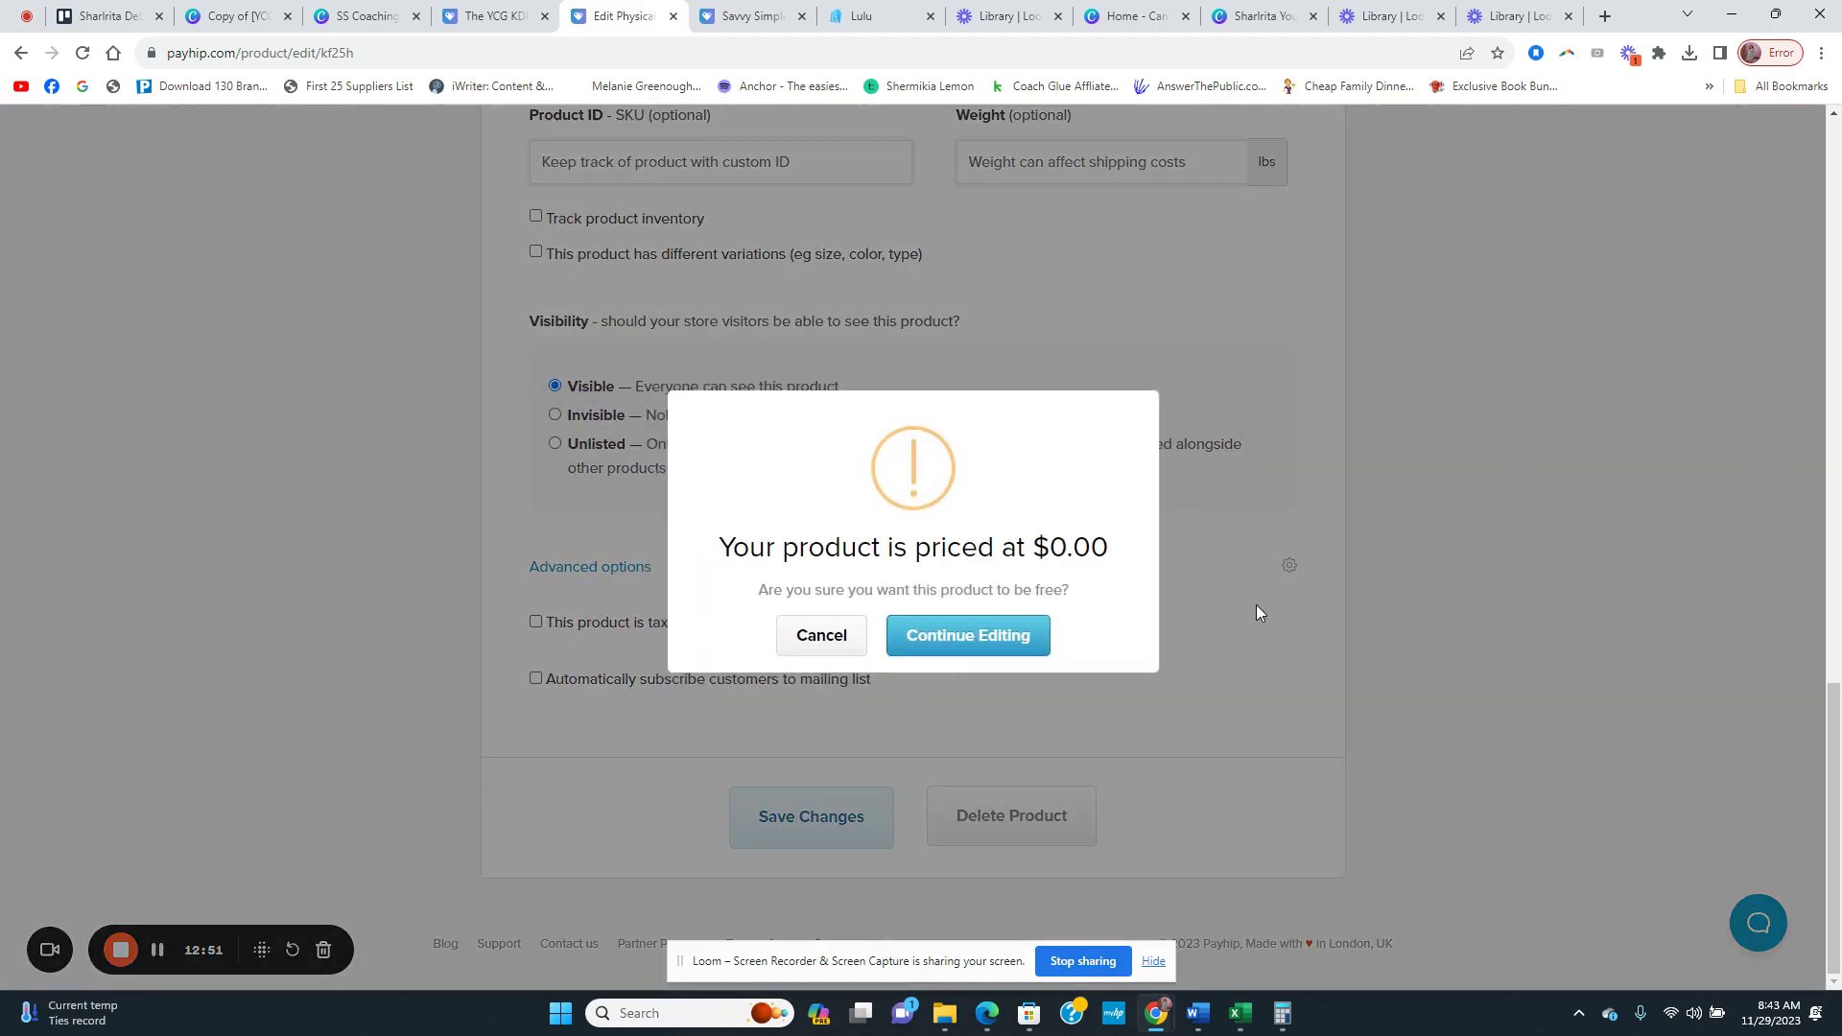
{"action": "left_click", "coordinate": [970, 643]}
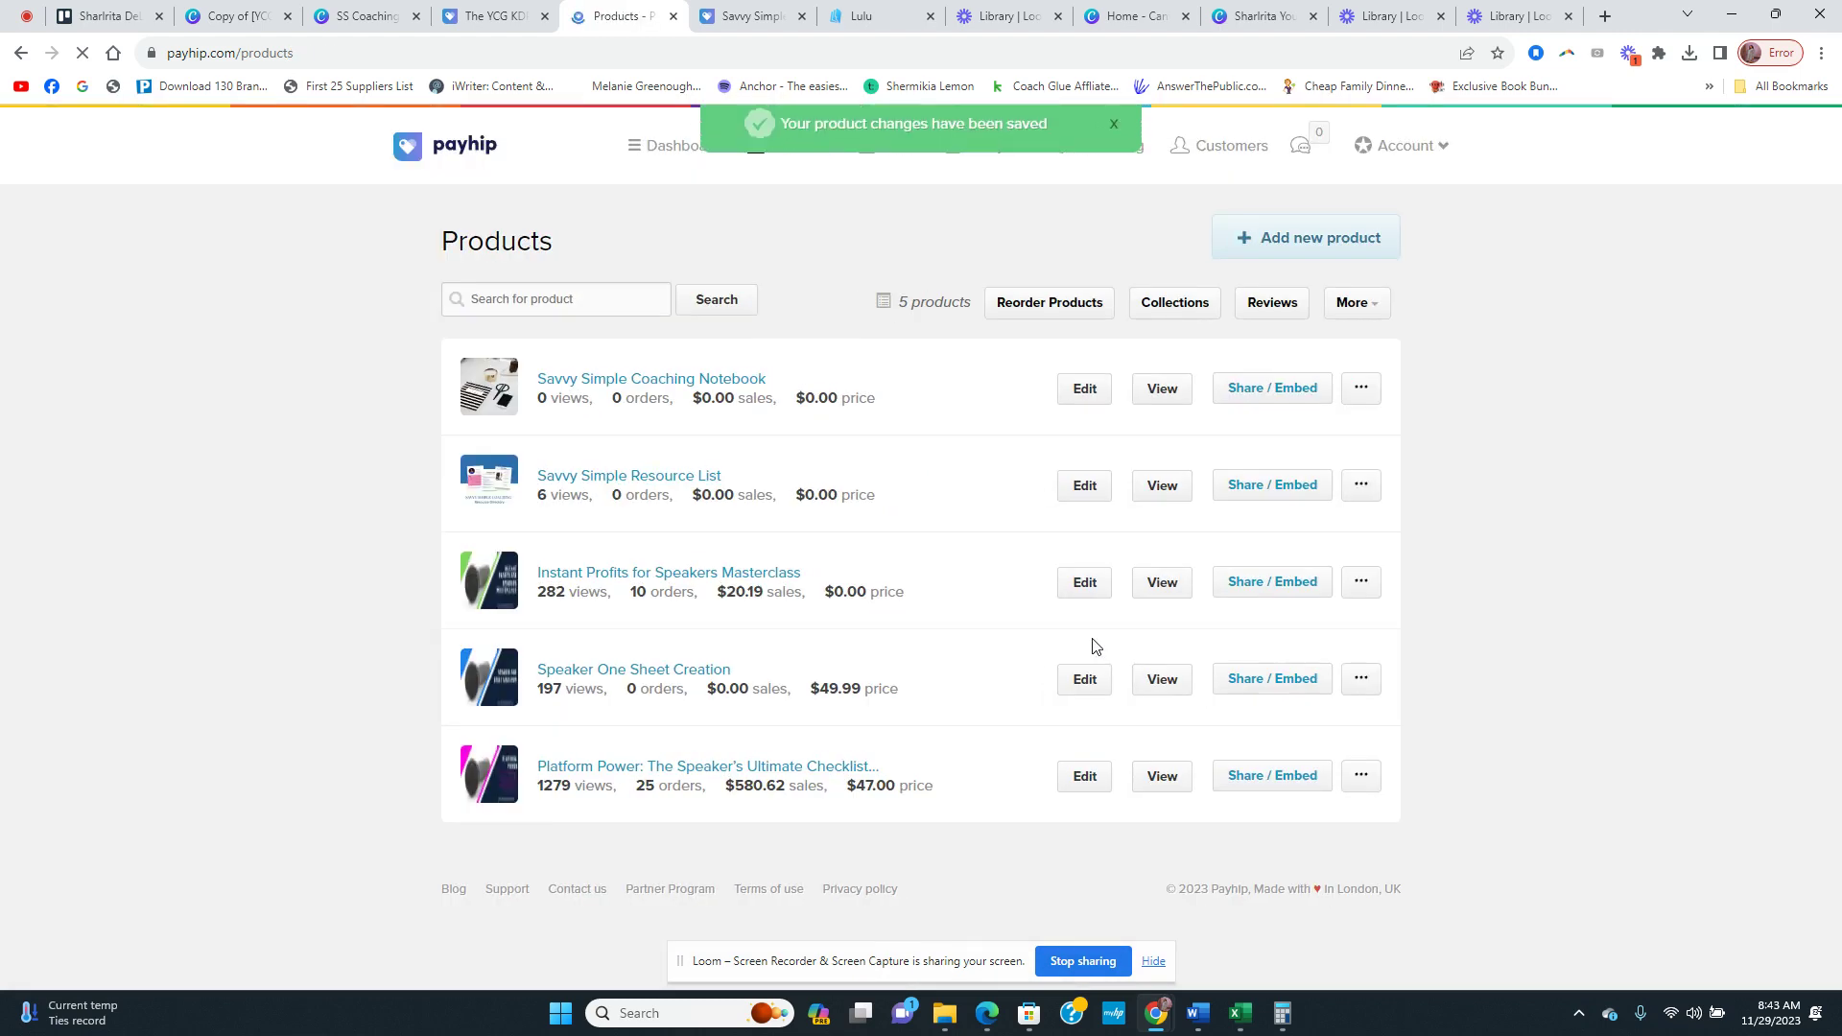
Step: Browse the cover images on the notebook's store page and view its checkout form
{"action": "left_click", "coordinate": [637, 380]}
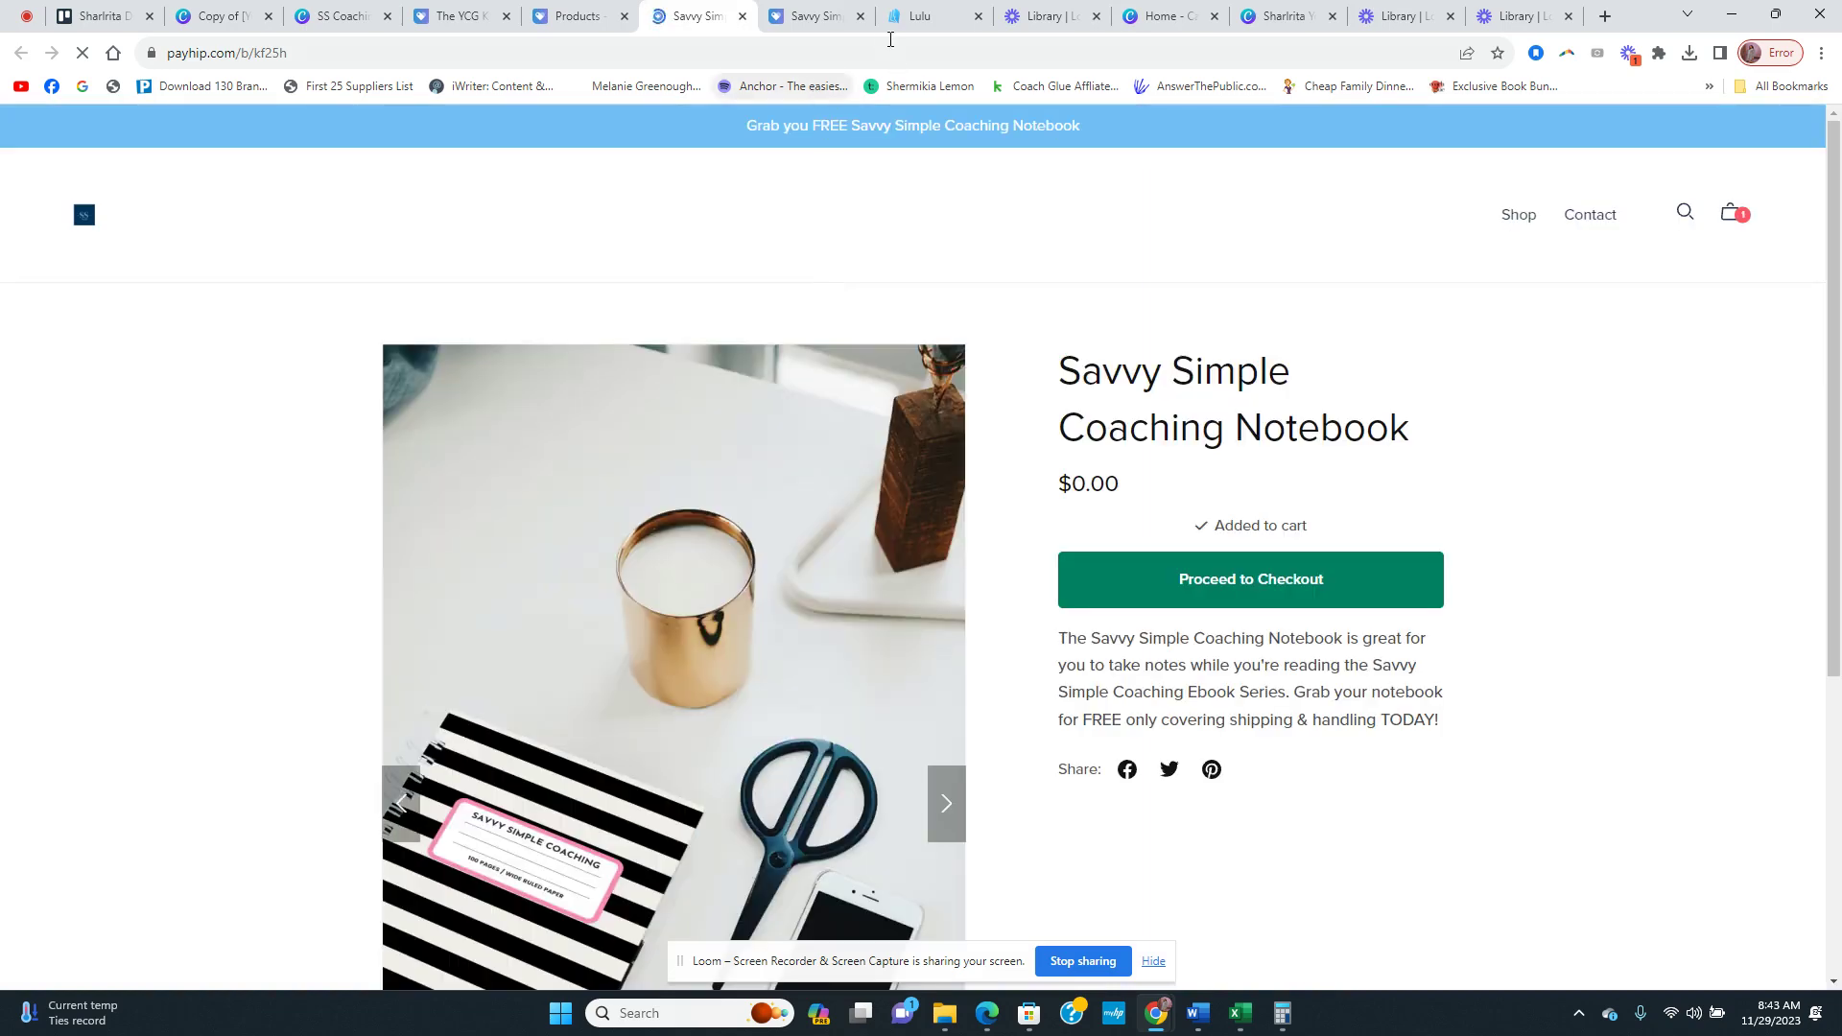
{"action": "scroll", "coordinate": [1040, 601], "scroll_direction": "down", "scroll_amount": 4}
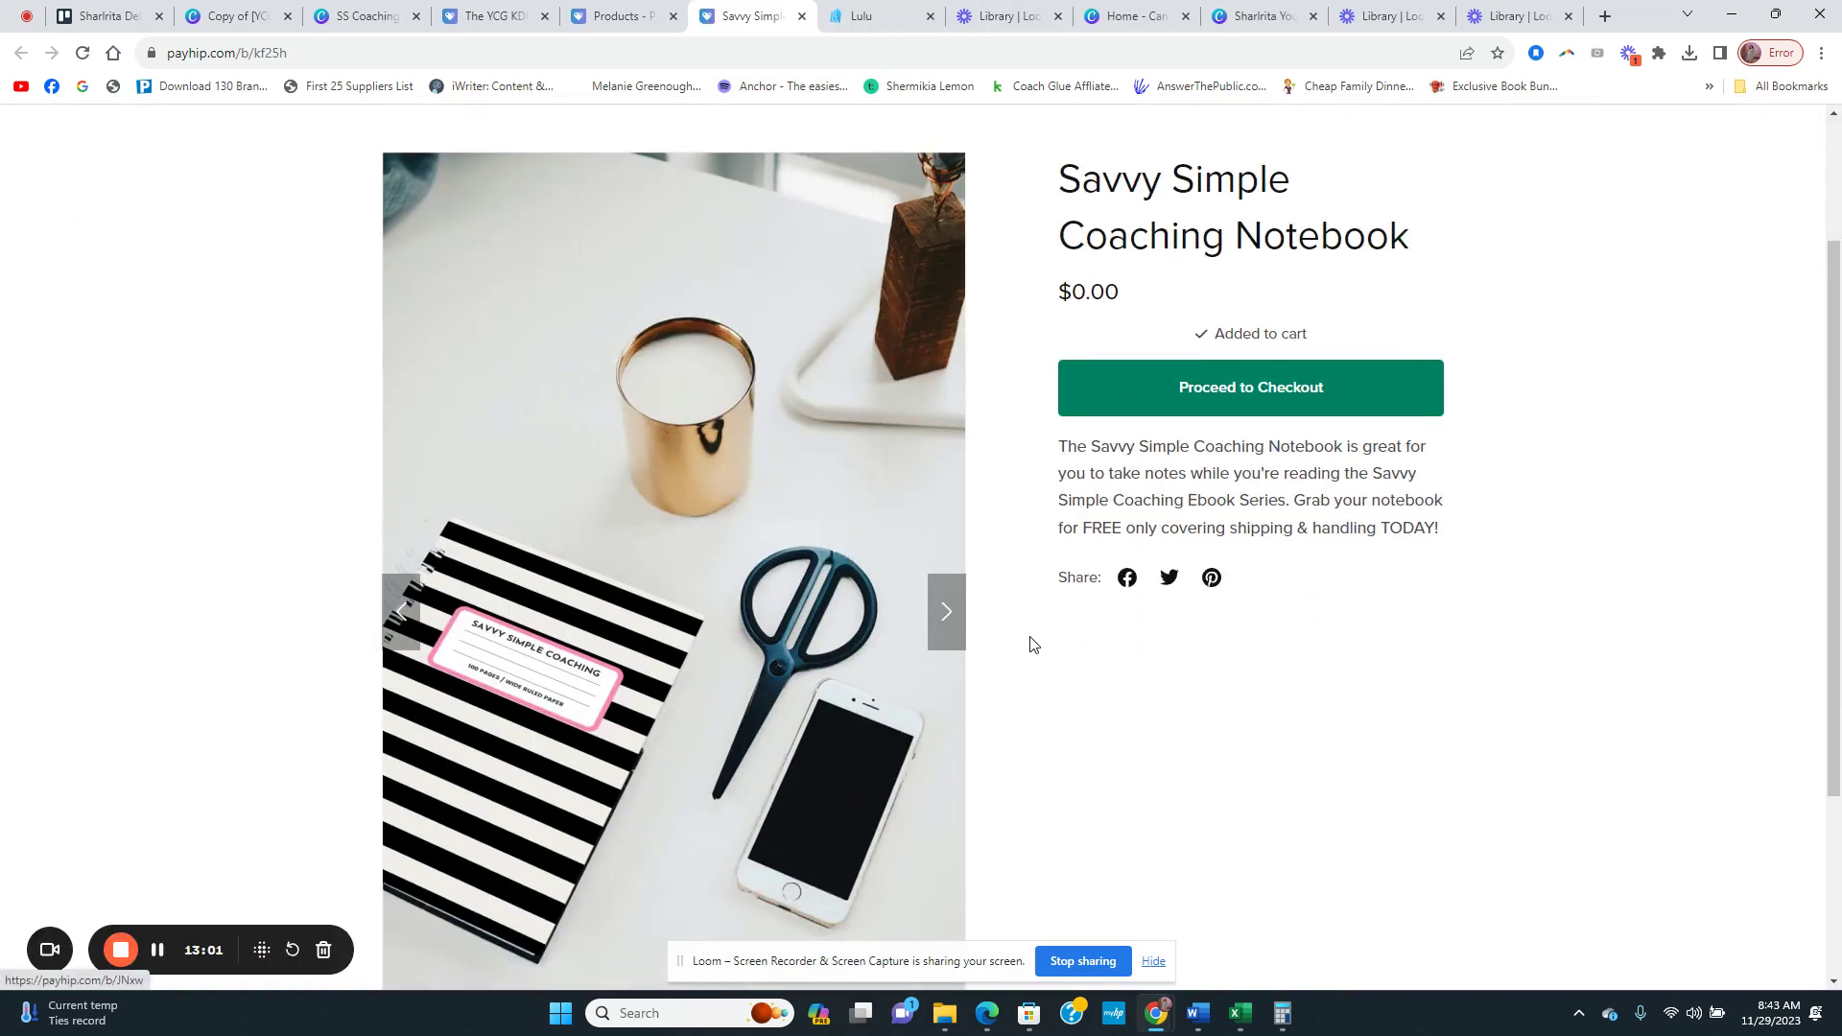
{"action": "scroll", "coordinate": [1027, 654], "scroll_direction": "up", "scroll_amount": 2}
{"action": "left_click", "coordinate": [949, 614]}
{"action": "left_click", "coordinate": [938, 524]}
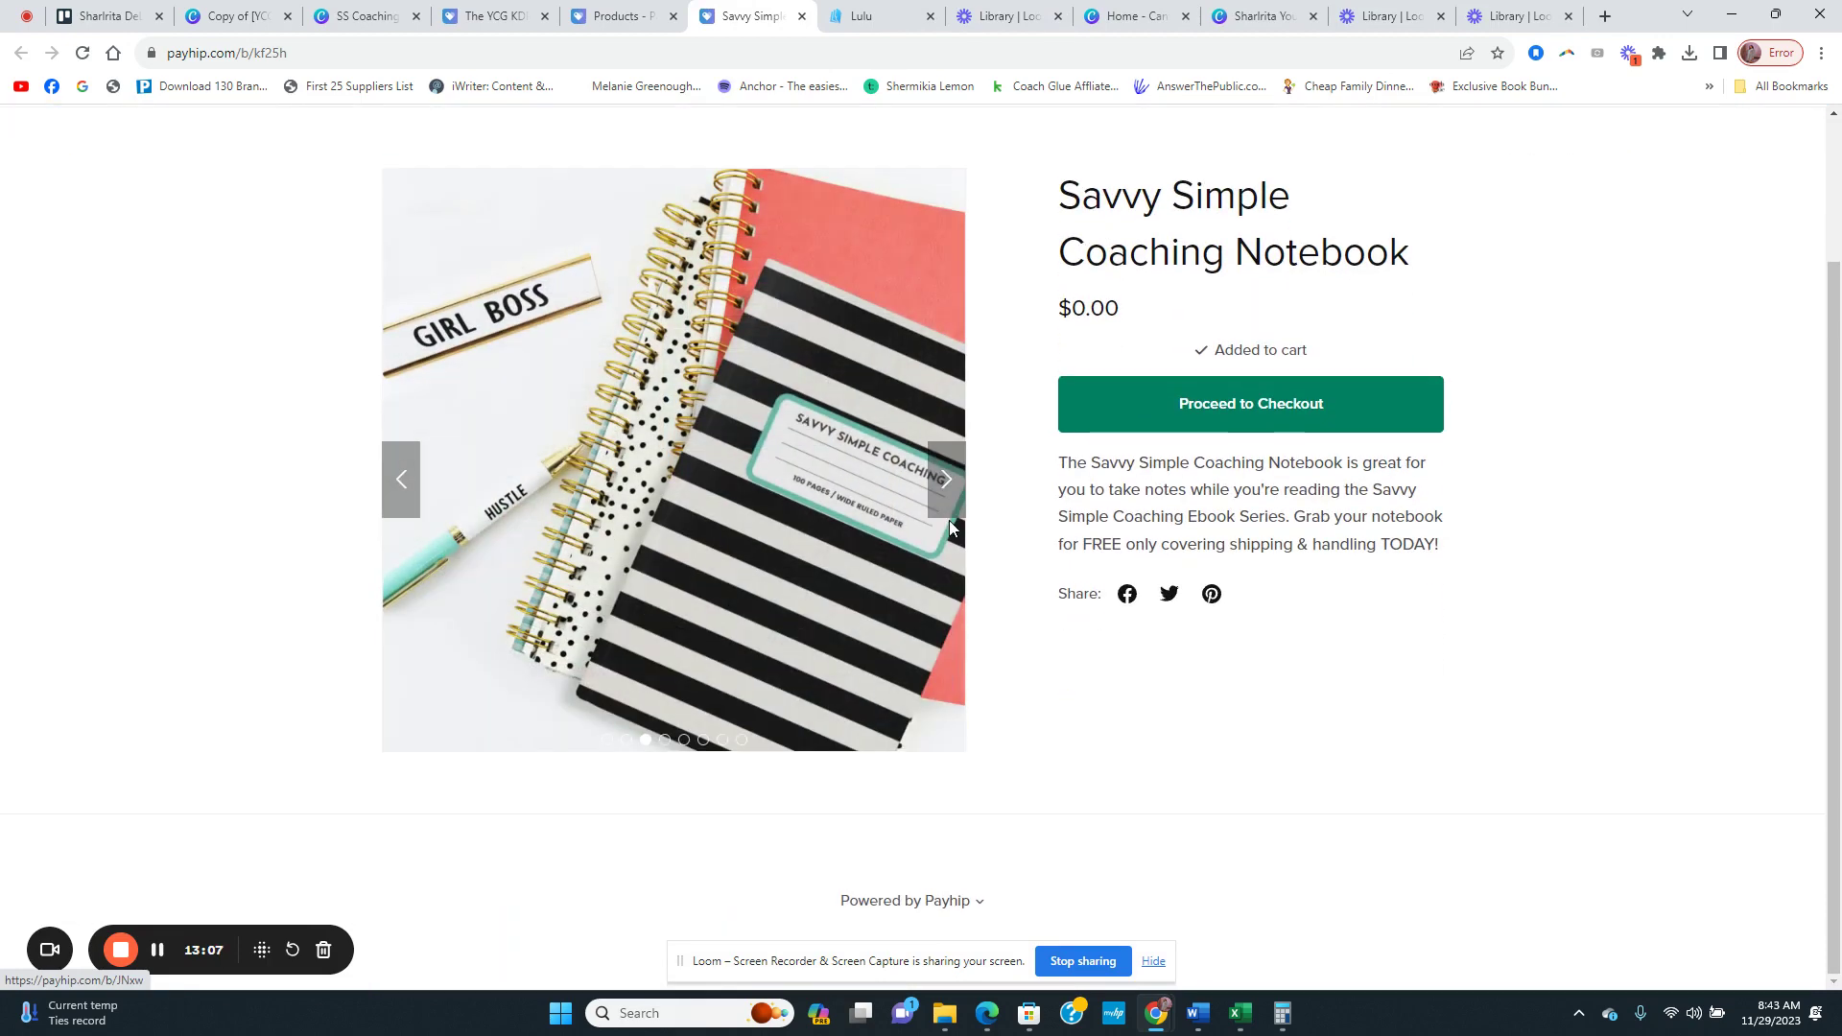
{"action": "left_click", "coordinate": [1269, 402]}
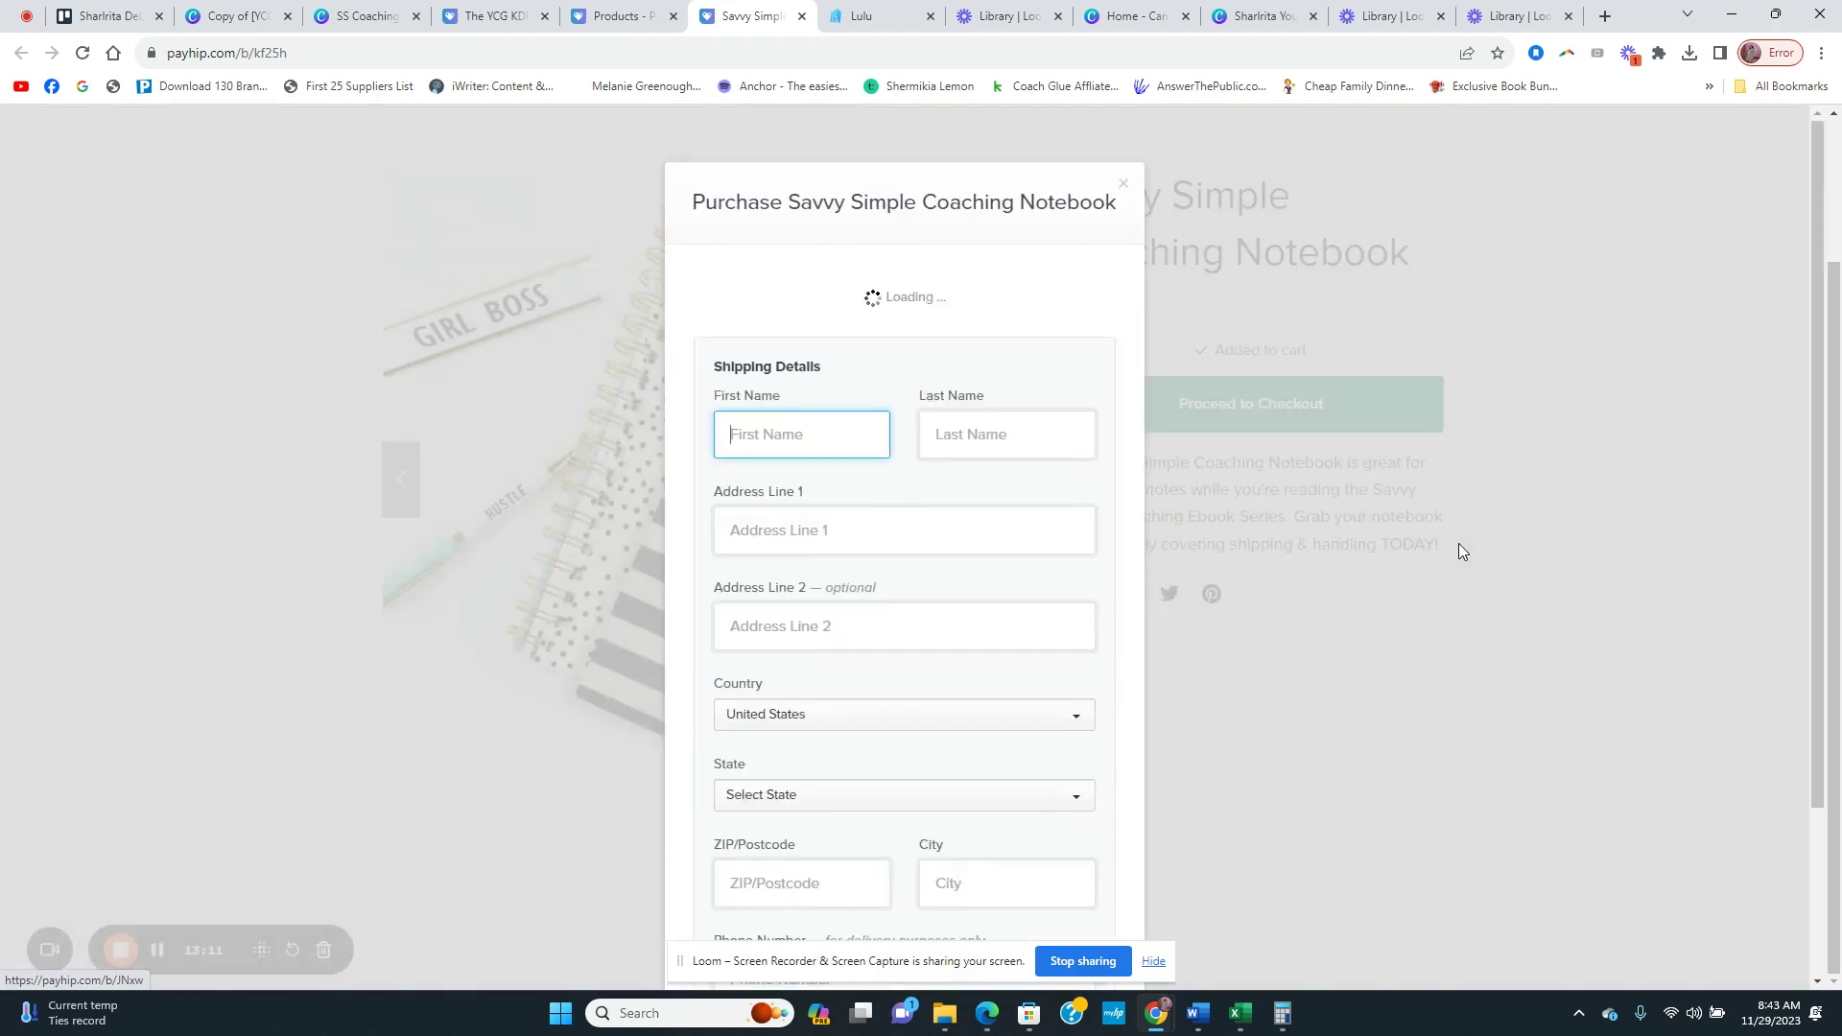
{"action": "scroll", "coordinate": [1031, 326], "scroll_direction": "down", "scroll_amount": 3}
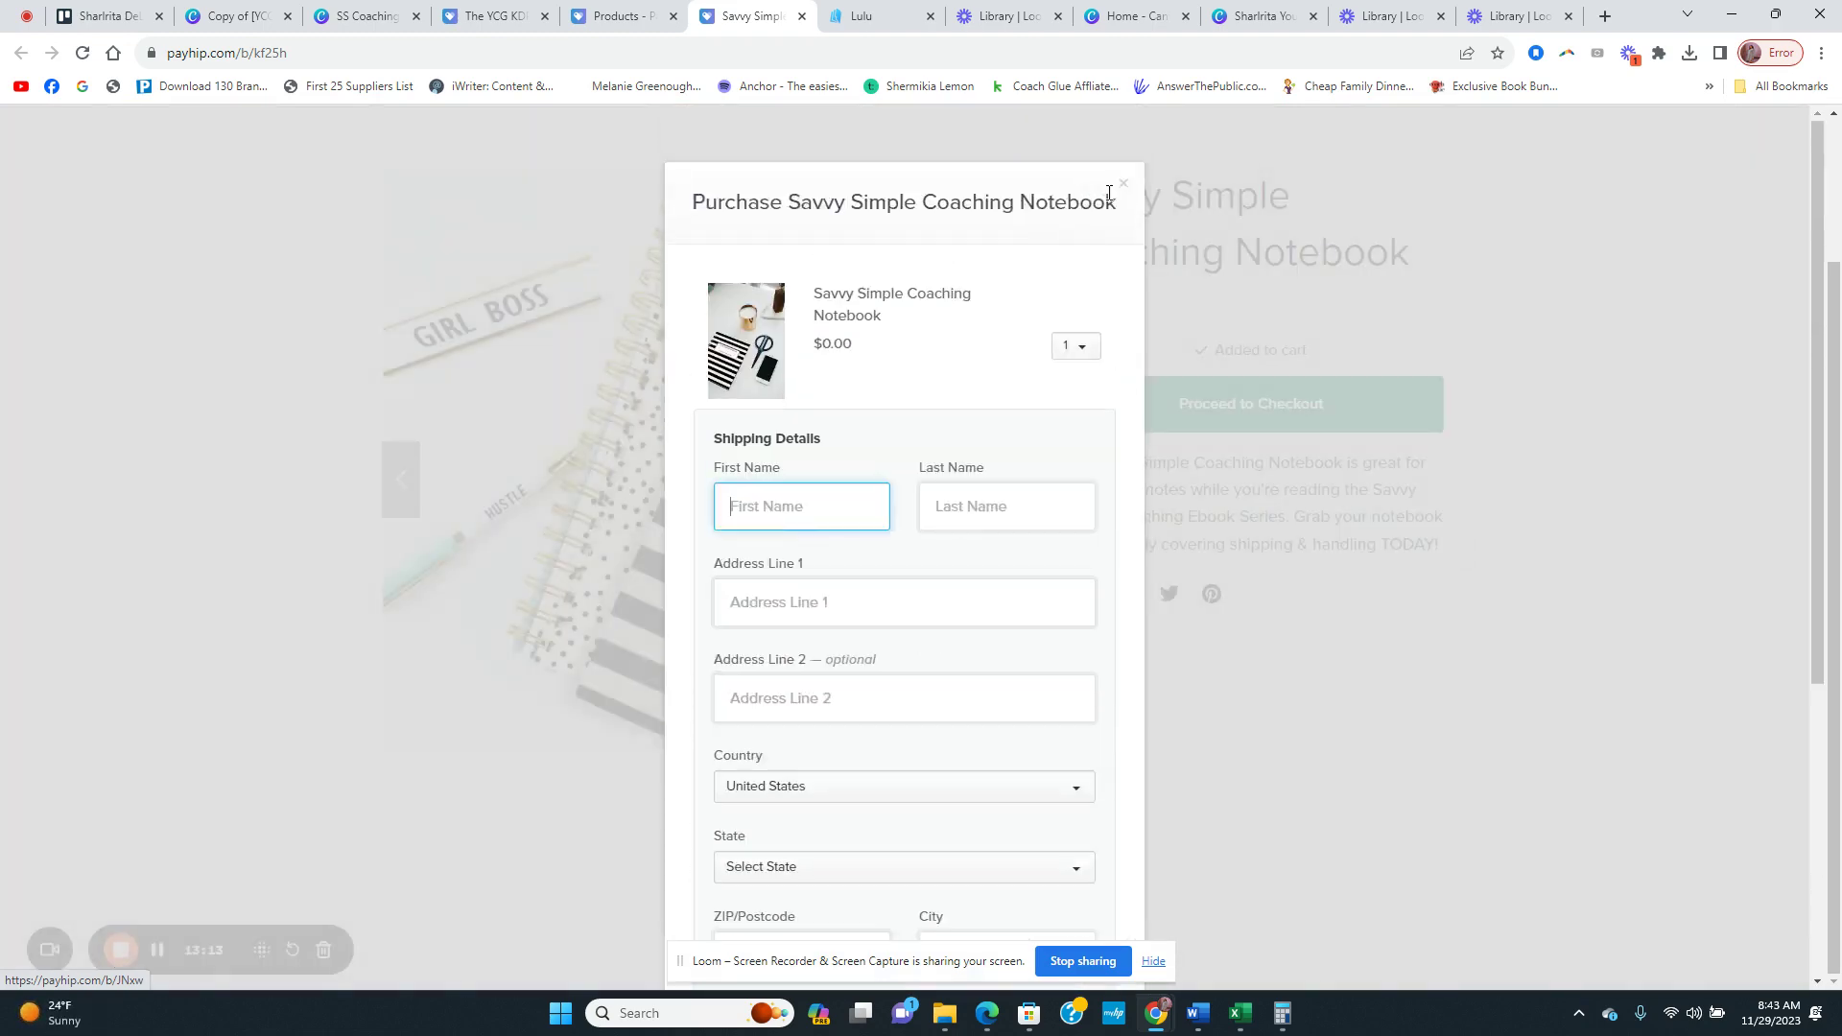
Step: Reopen the Savvy Simple Coaching Notebook for editing and mark it as having different variations
{"action": "key", "text": "ctrl+shift+Tab"}
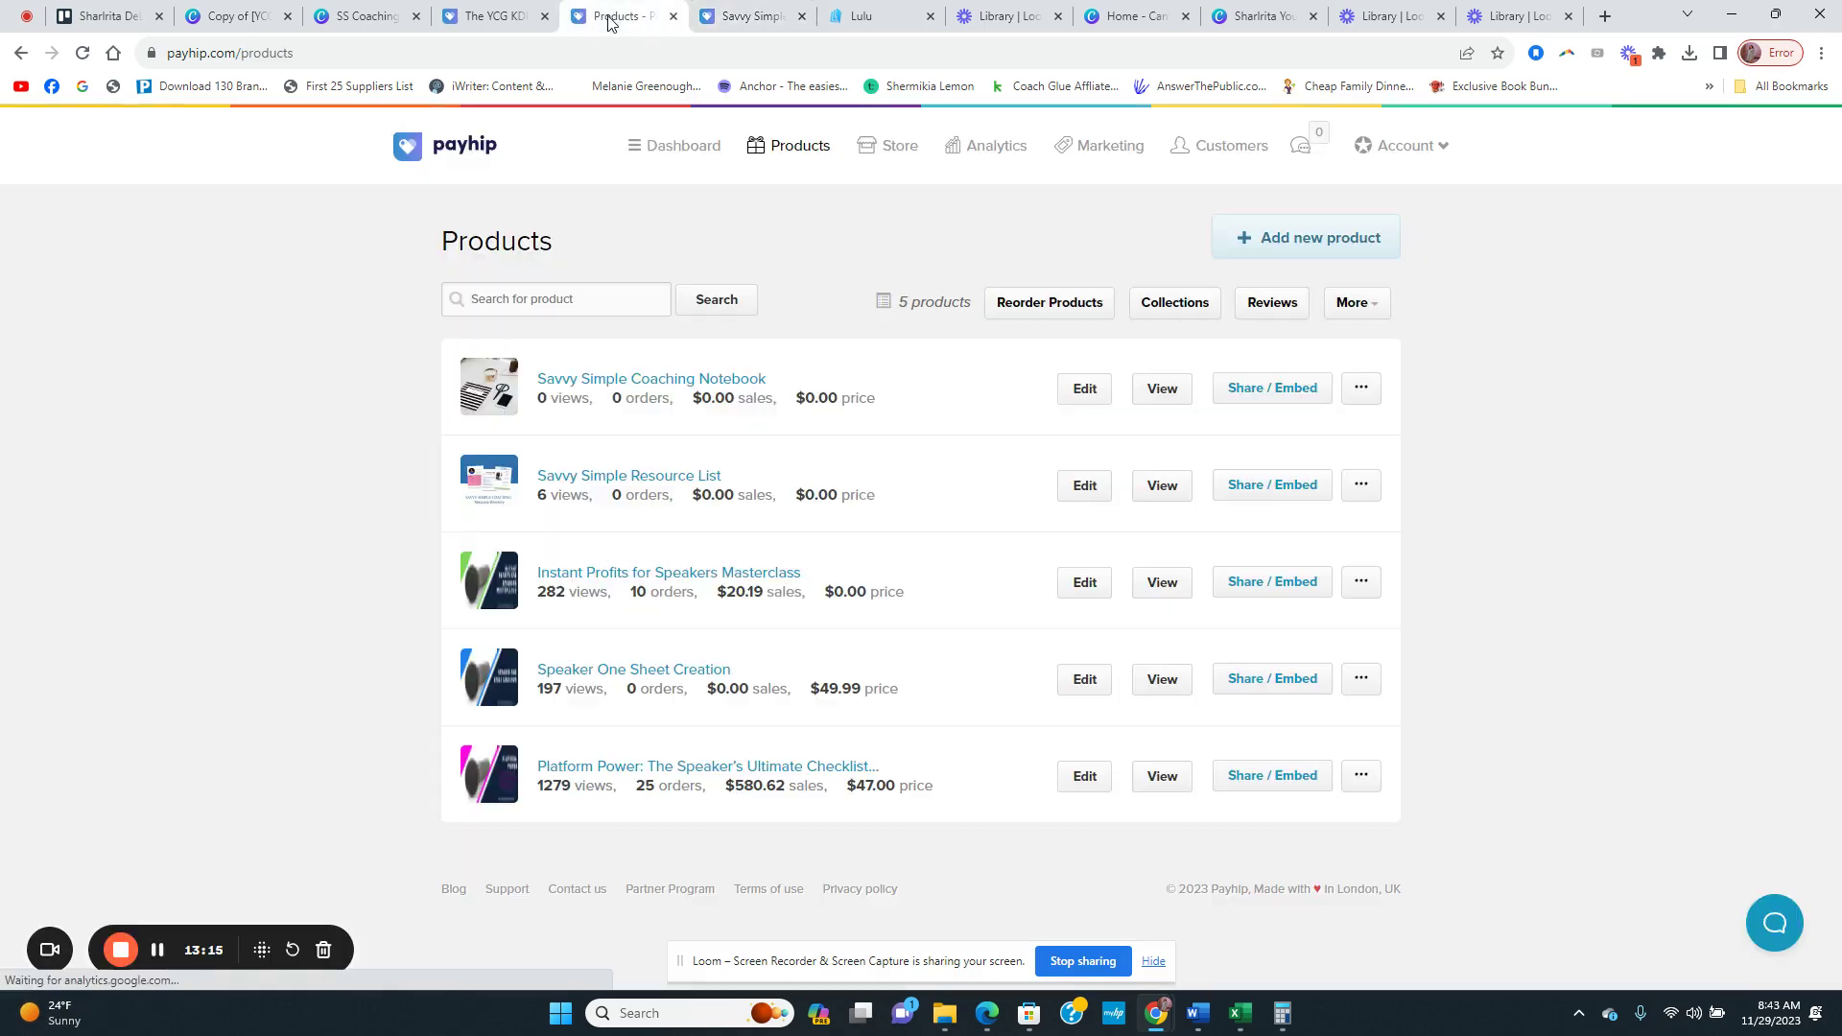
{"action": "left_click", "coordinate": [1067, 391]}
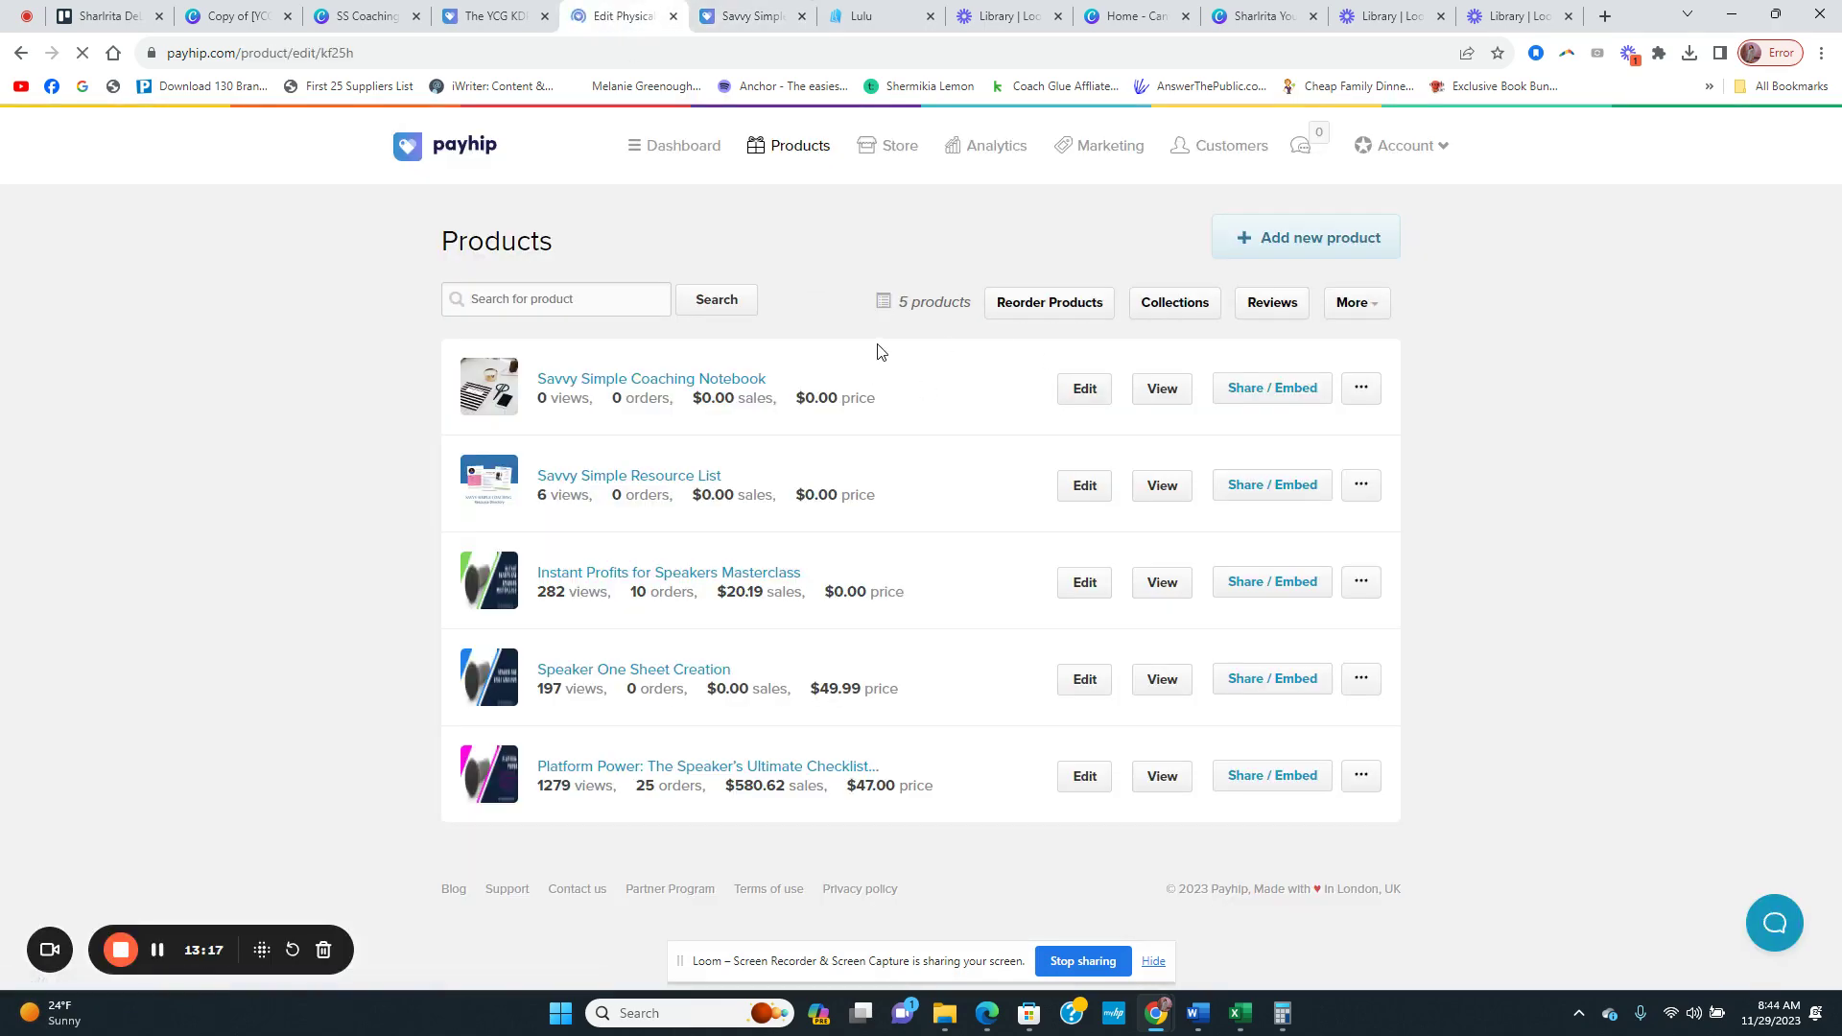
{"action": "scroll", "coordinate": [877, 364], "scroll_direction": "down", "scroll_amount": 11}
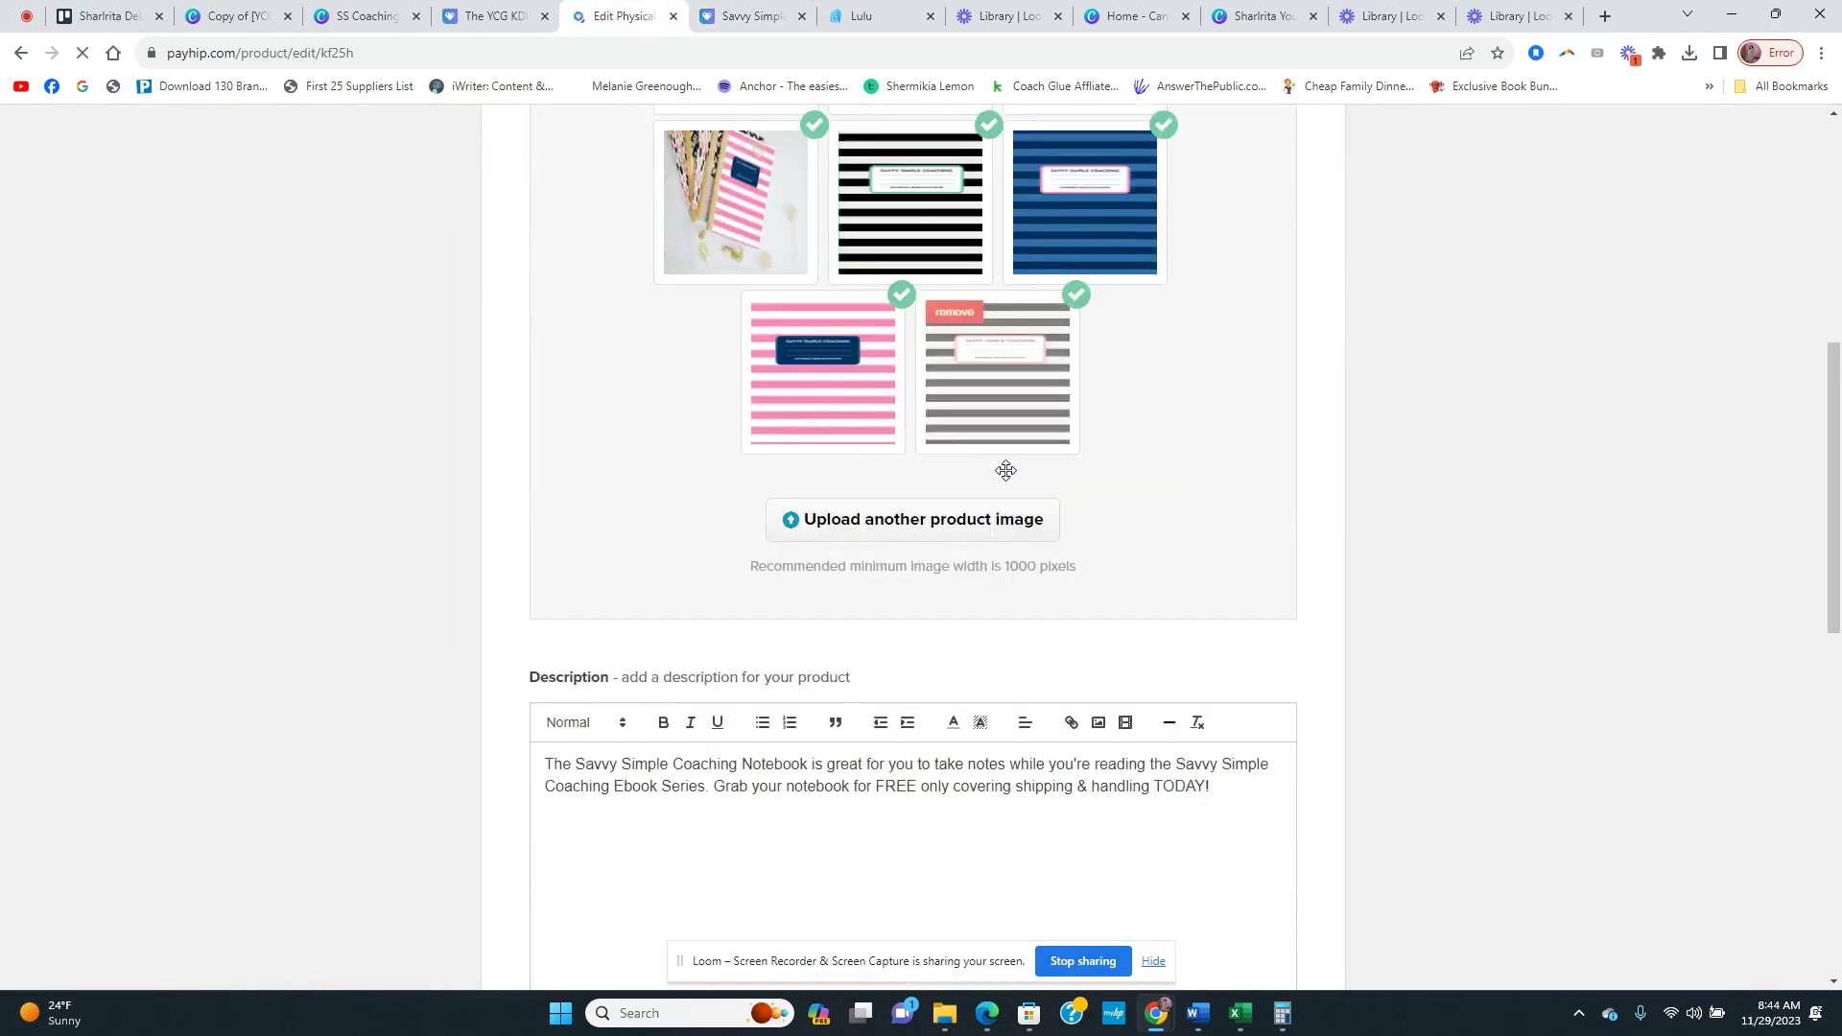
{"action": "scroll", "coordinate": [1012, 476], "scroll_direction": "down", "scroll_amount": 5}
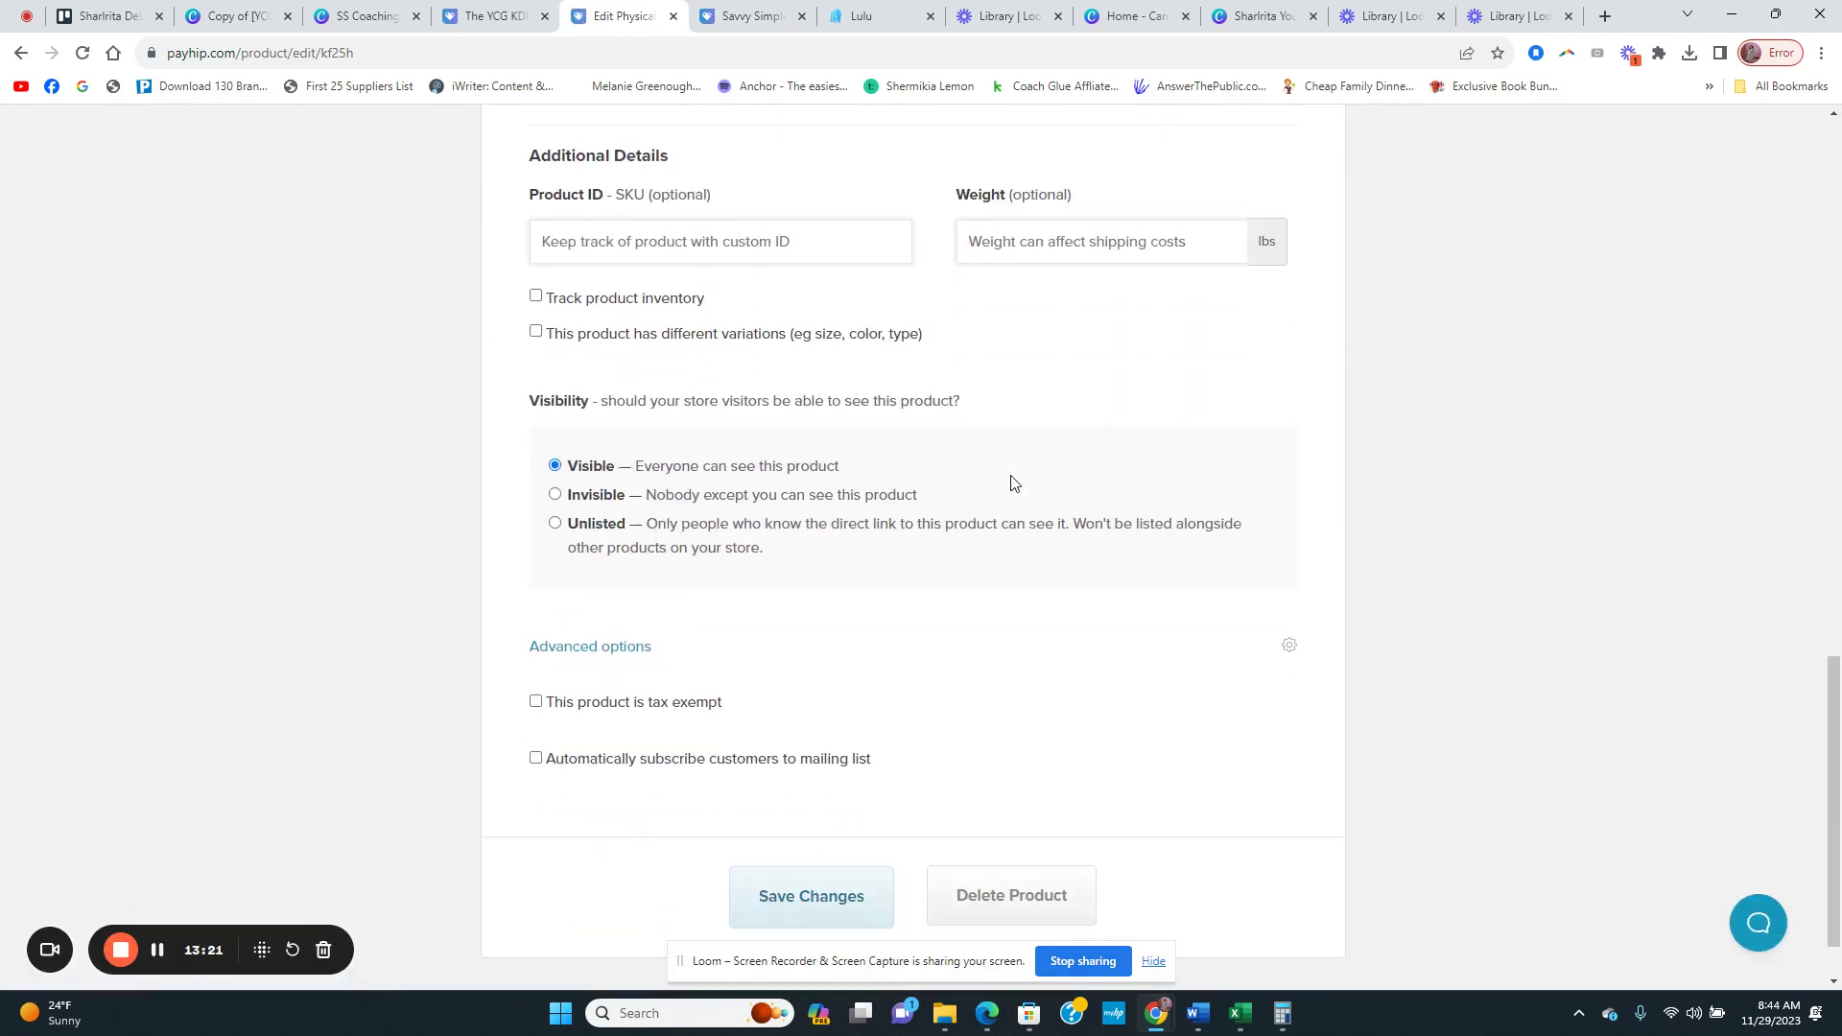
{"action": "scroll", "coordinate": [1012, 480], "scroll_direction": "up", "scroll_amount": 2}
{"action": "scroll", "coordinate": [978, 452], "scroll_direction": "up", "scroll_amount": 6}
{"action": "scroll", "coordinate": [981, 454], "scroll_direction": "down", "scroll_amount": 4}
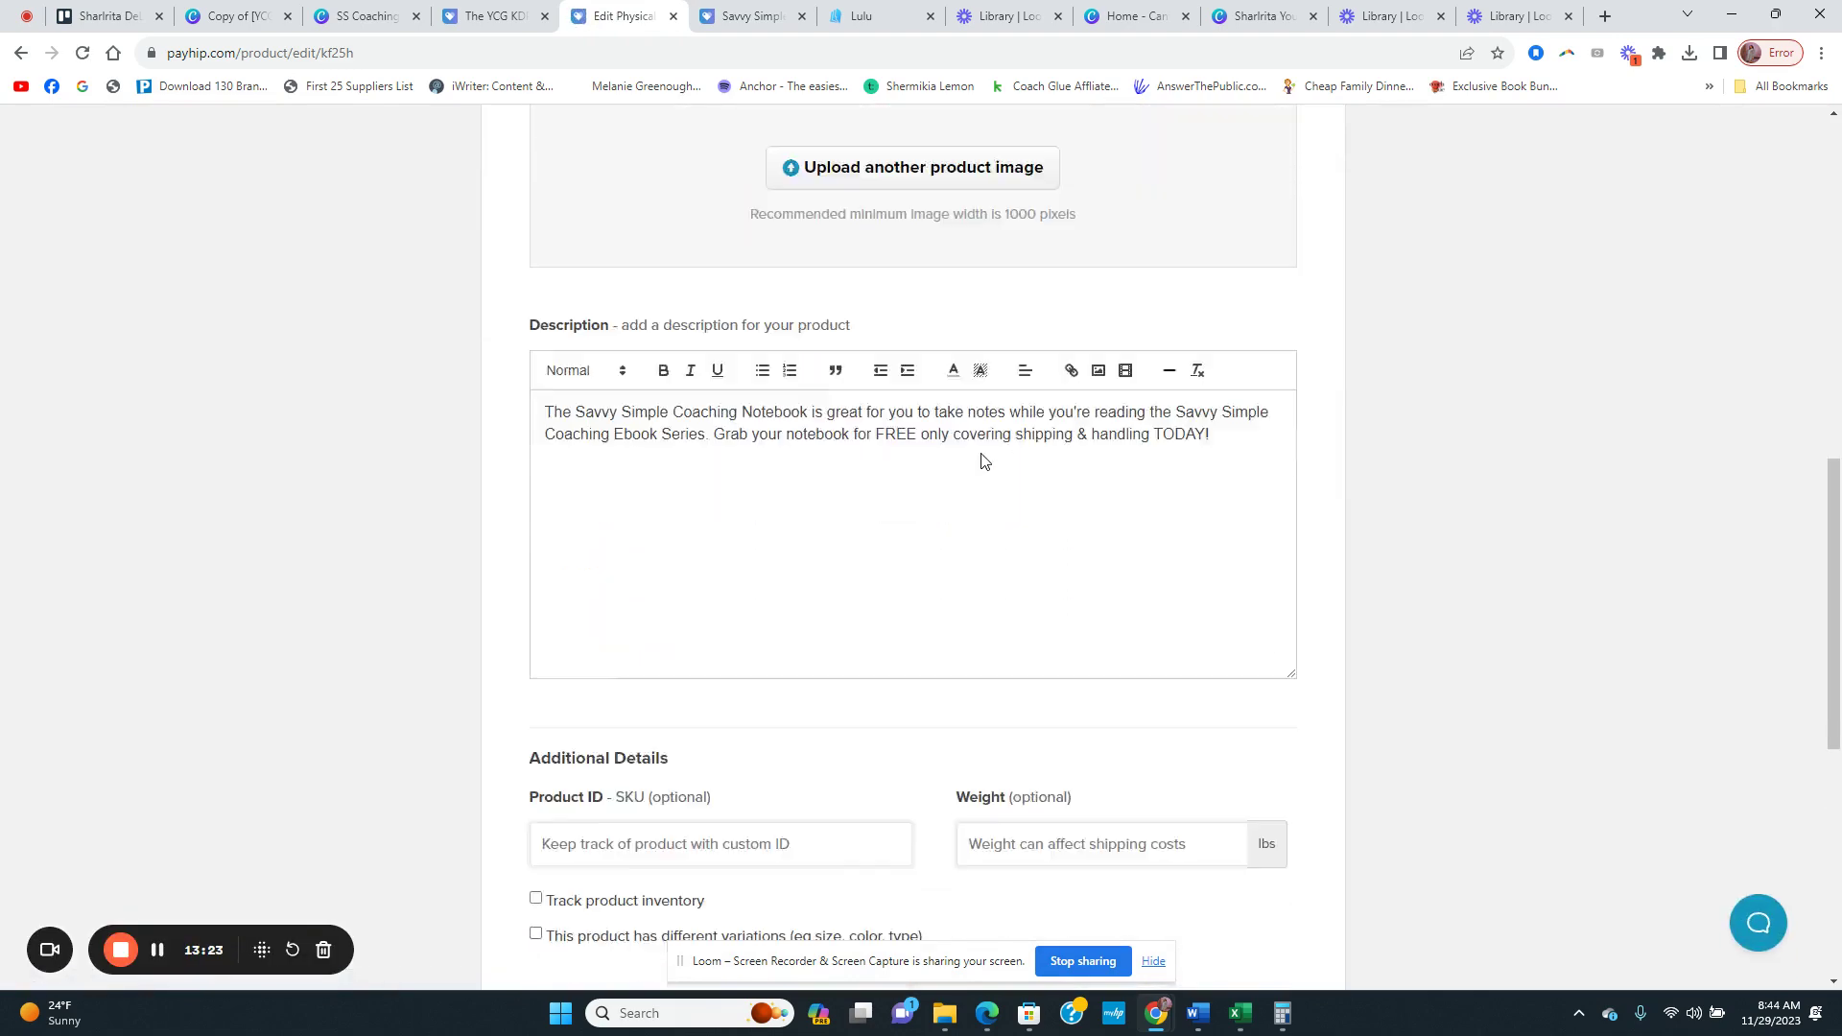
{"action": "scroll", "coordinate": [982, 454], "scroll_direction": "down", "scroll_amount": 2}
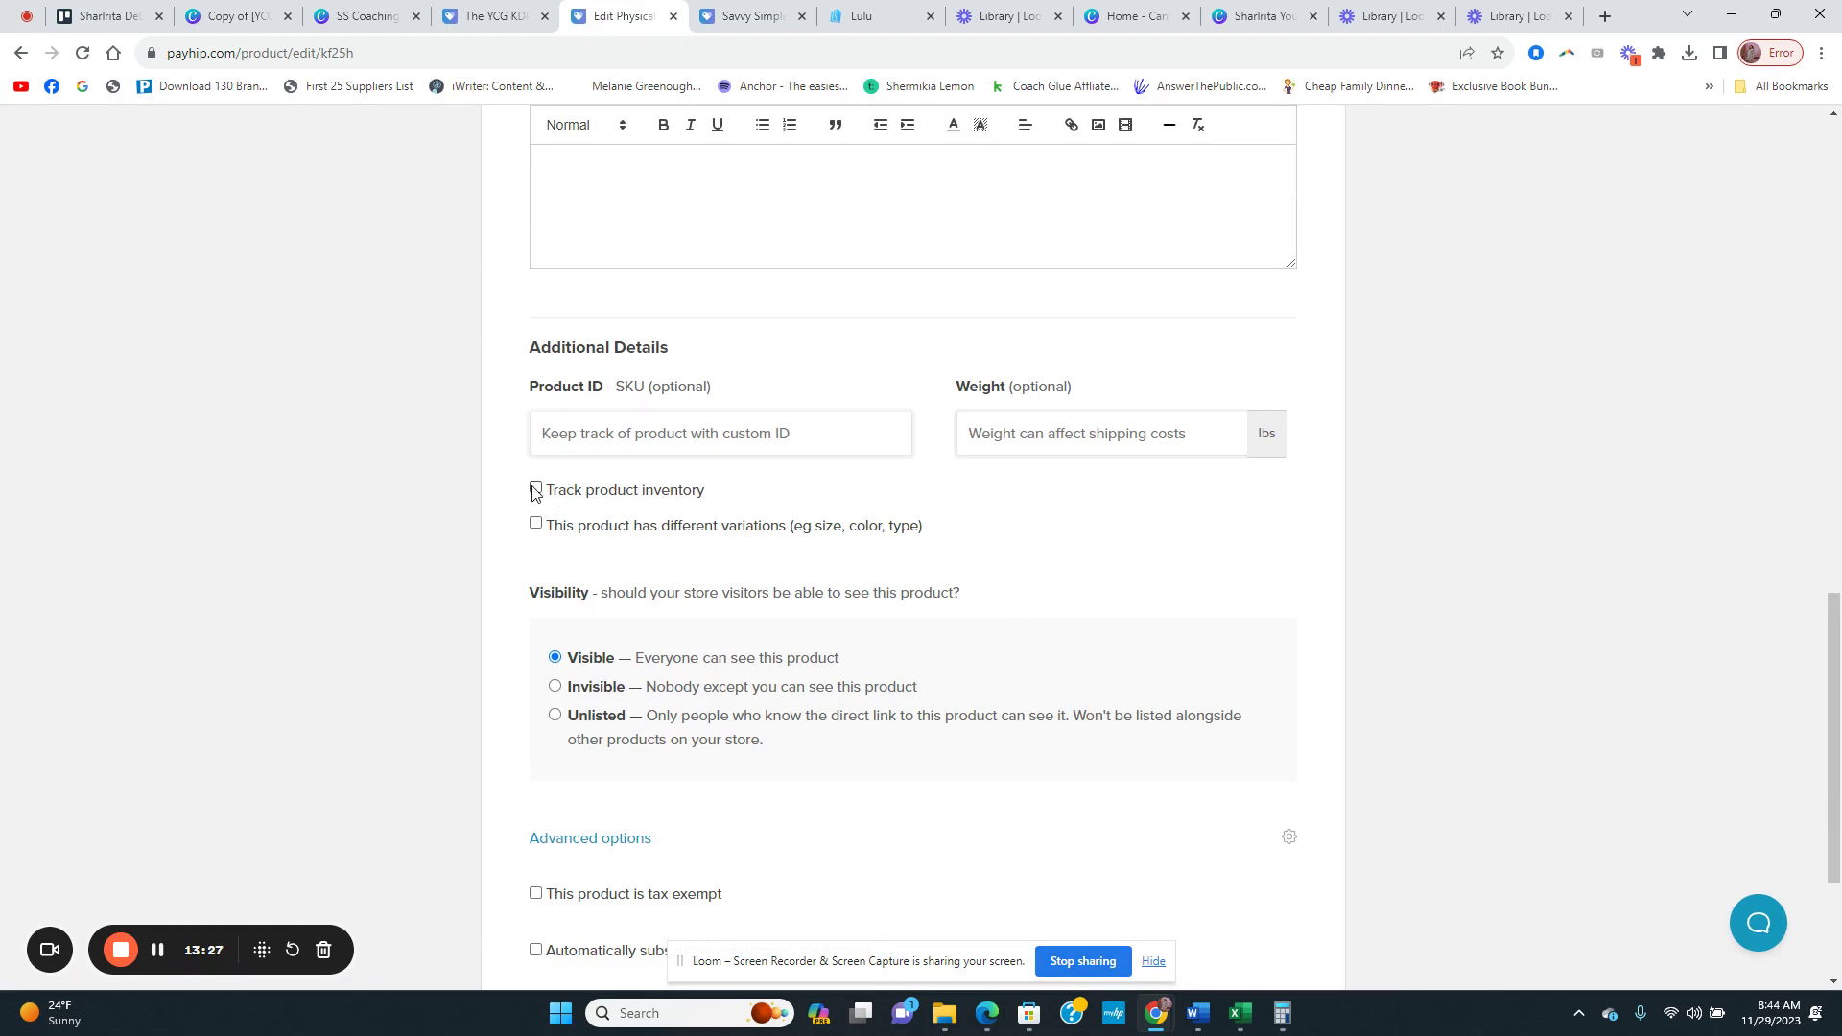
{"action": "left_click", "coordinate": [535, 523]}
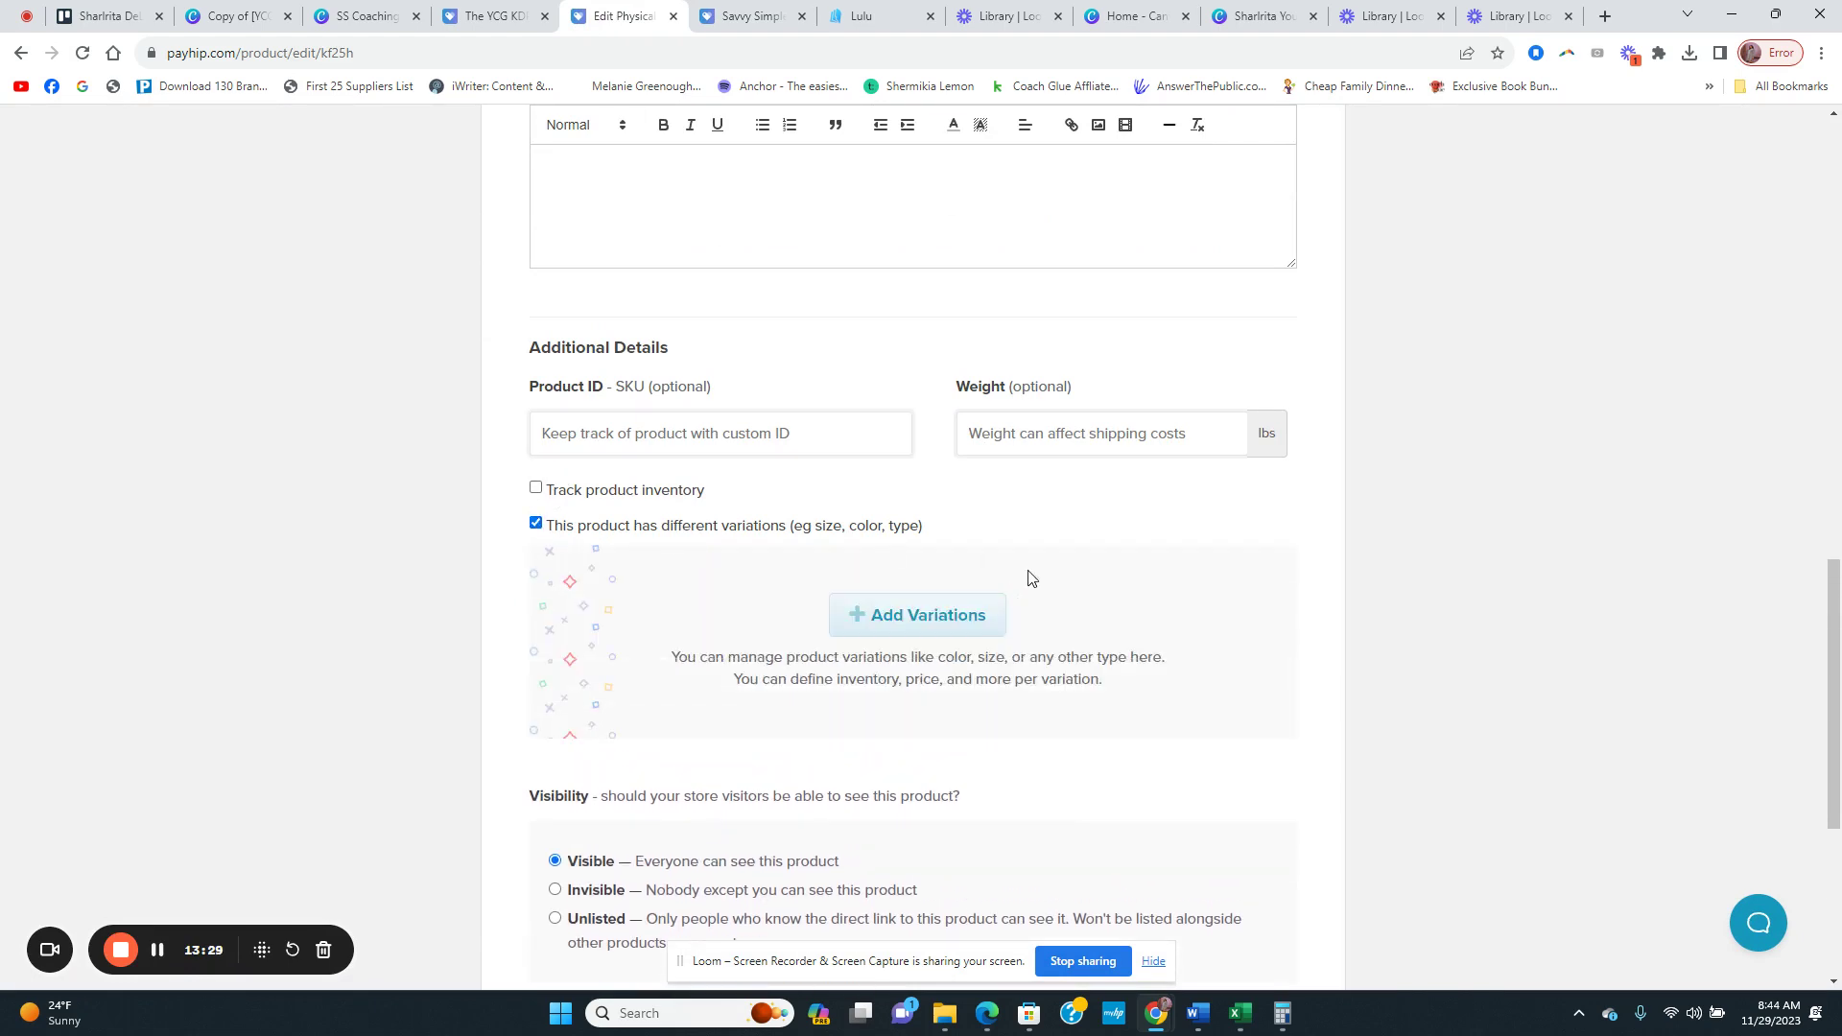
Step: Add a product option named Savvy Simple Coaching Notebook with the choice Green, copying the option name for reuse
{"action": "left_click", "coordinate": [949, 621]}
{"action": "left_click", "coordinate": [720, 262]}
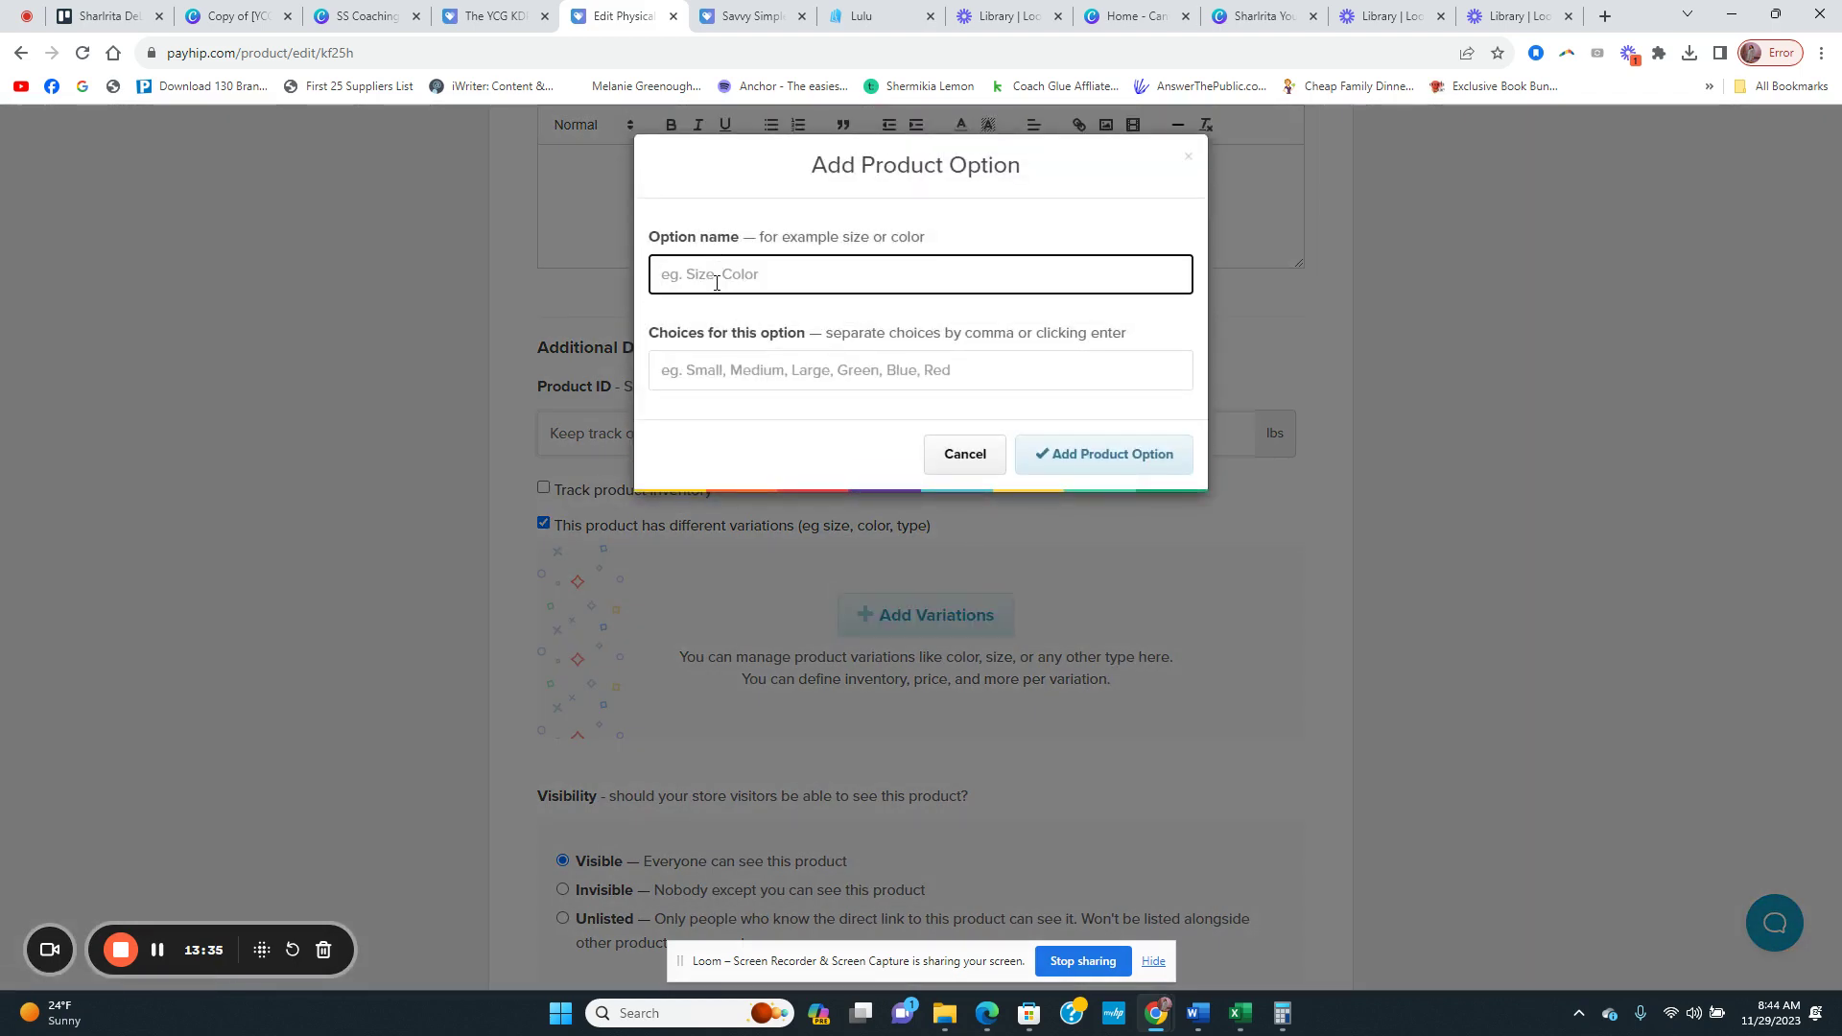
{"action": "type", "text": "Savvy Simple Coaching Note"}
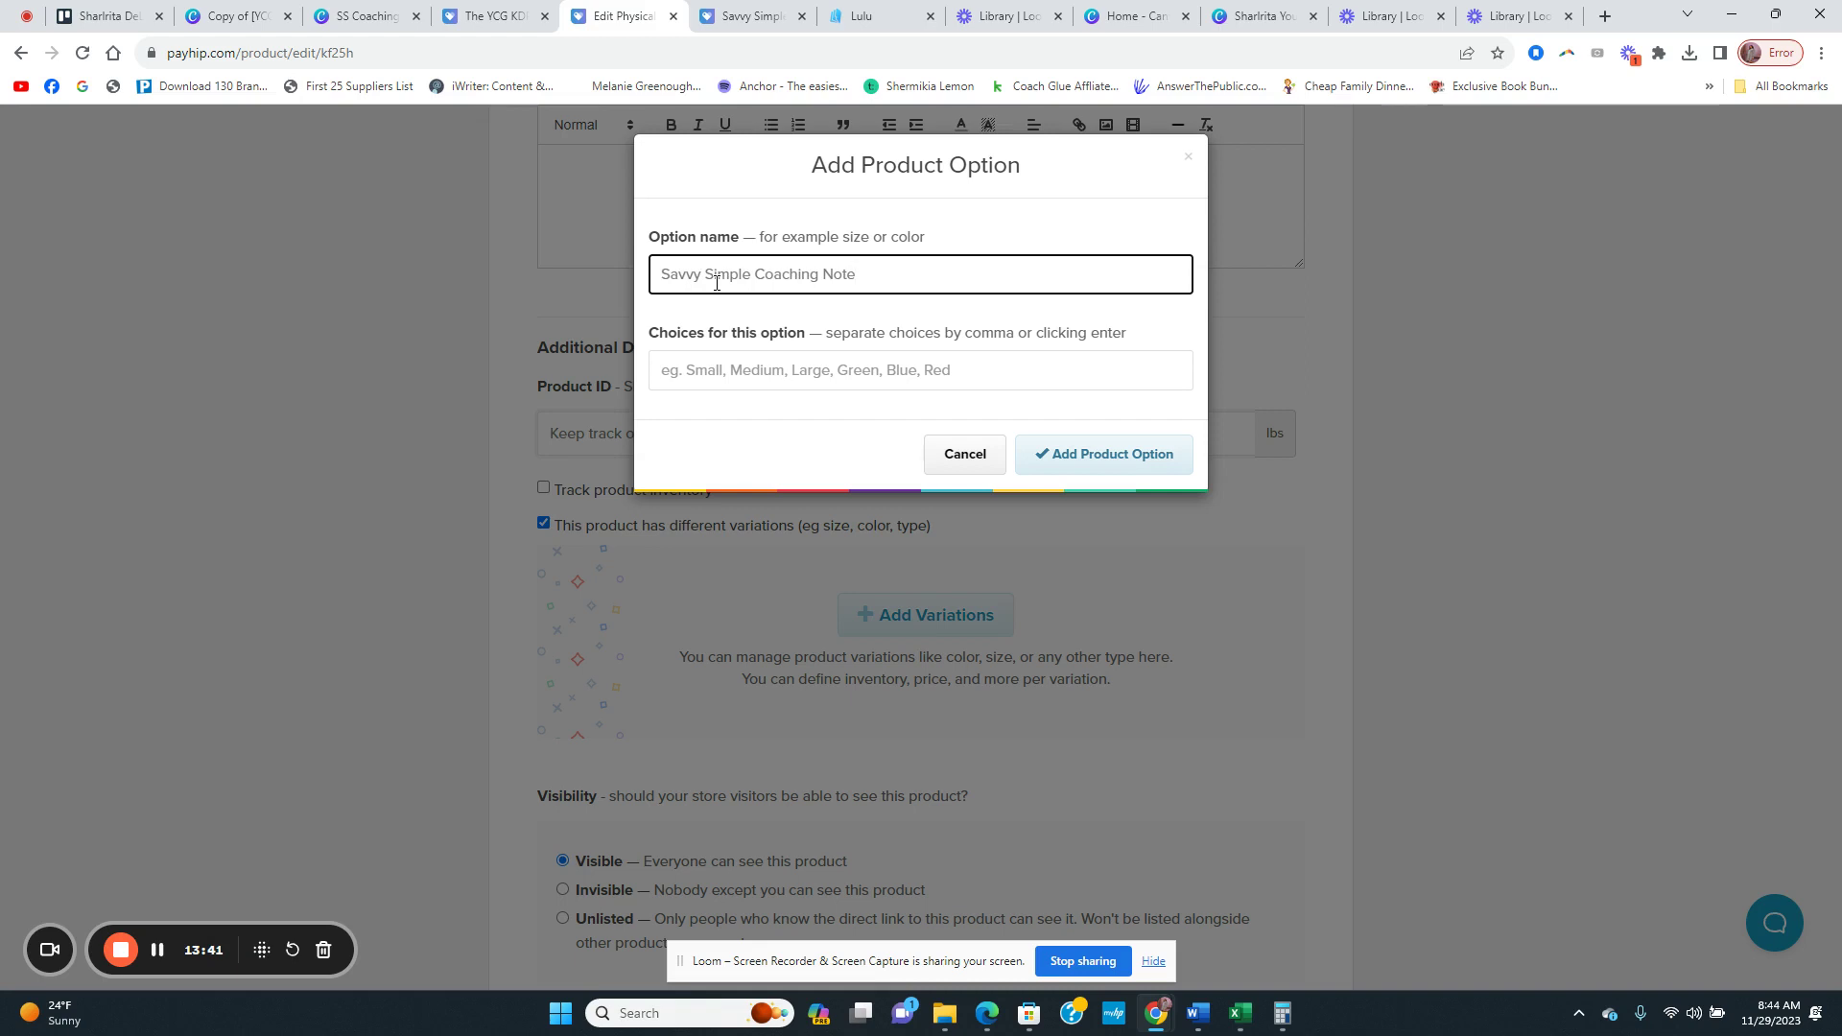
{"action": "left_click_drag", "start_coordinate": [898, 288], "coordinate": [658, 278]}
{"action": "right_click", "coordinate": [684, 279]}
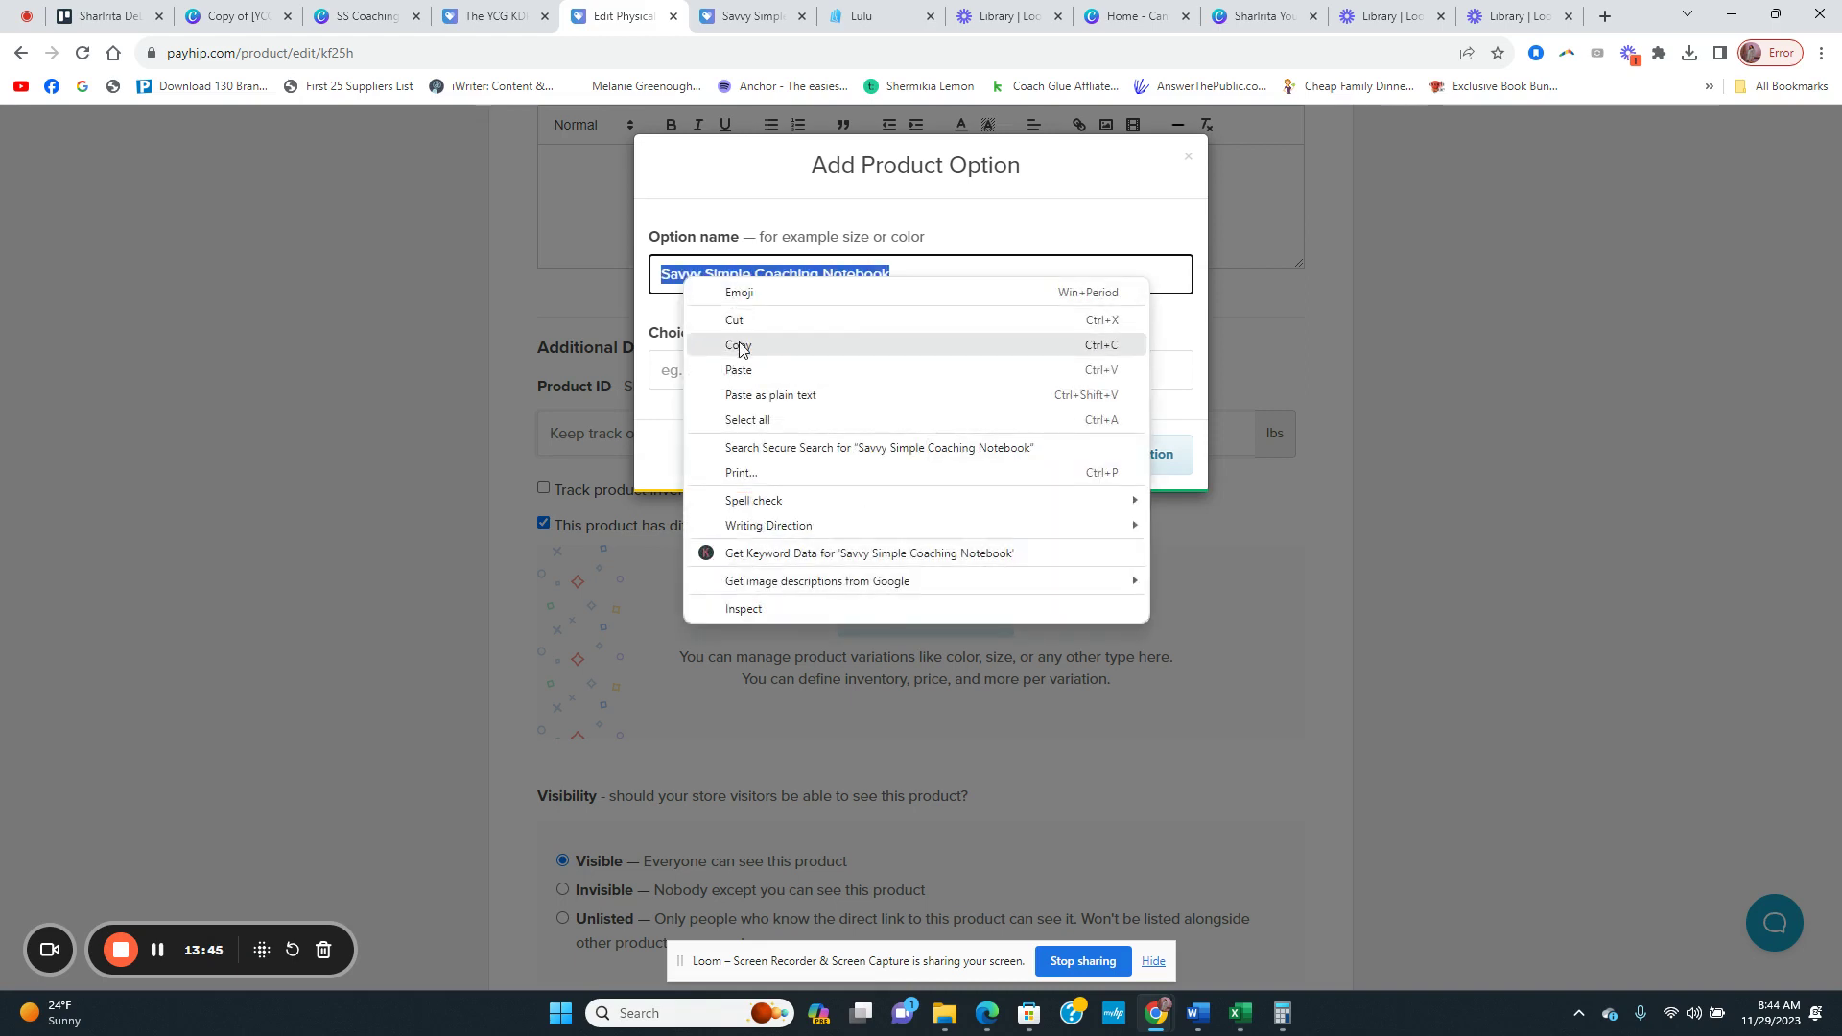
{"action": "left_click", "coordinate": [739, 348]}
{"action": "left_click", "coordinate": [737, 374]}
{"action": "type", "text": "Green"}
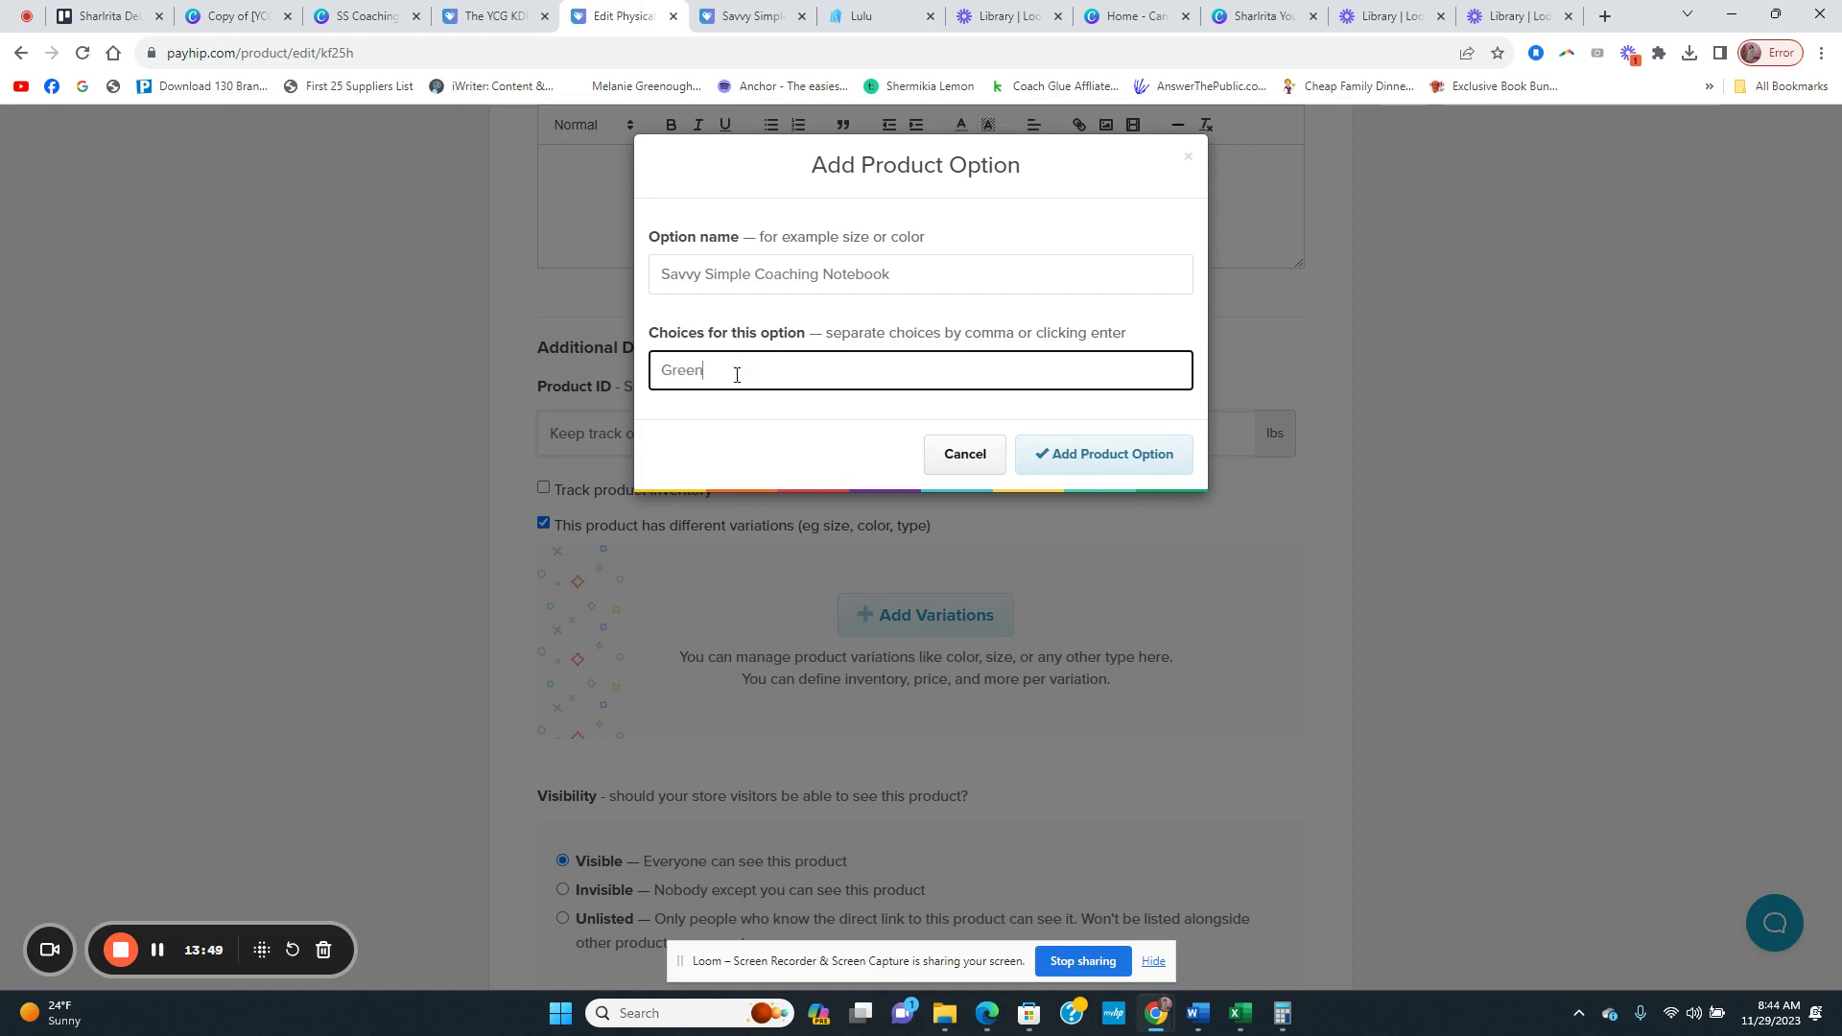
{"action": "left_click", "coordinate": [1103, 453]}
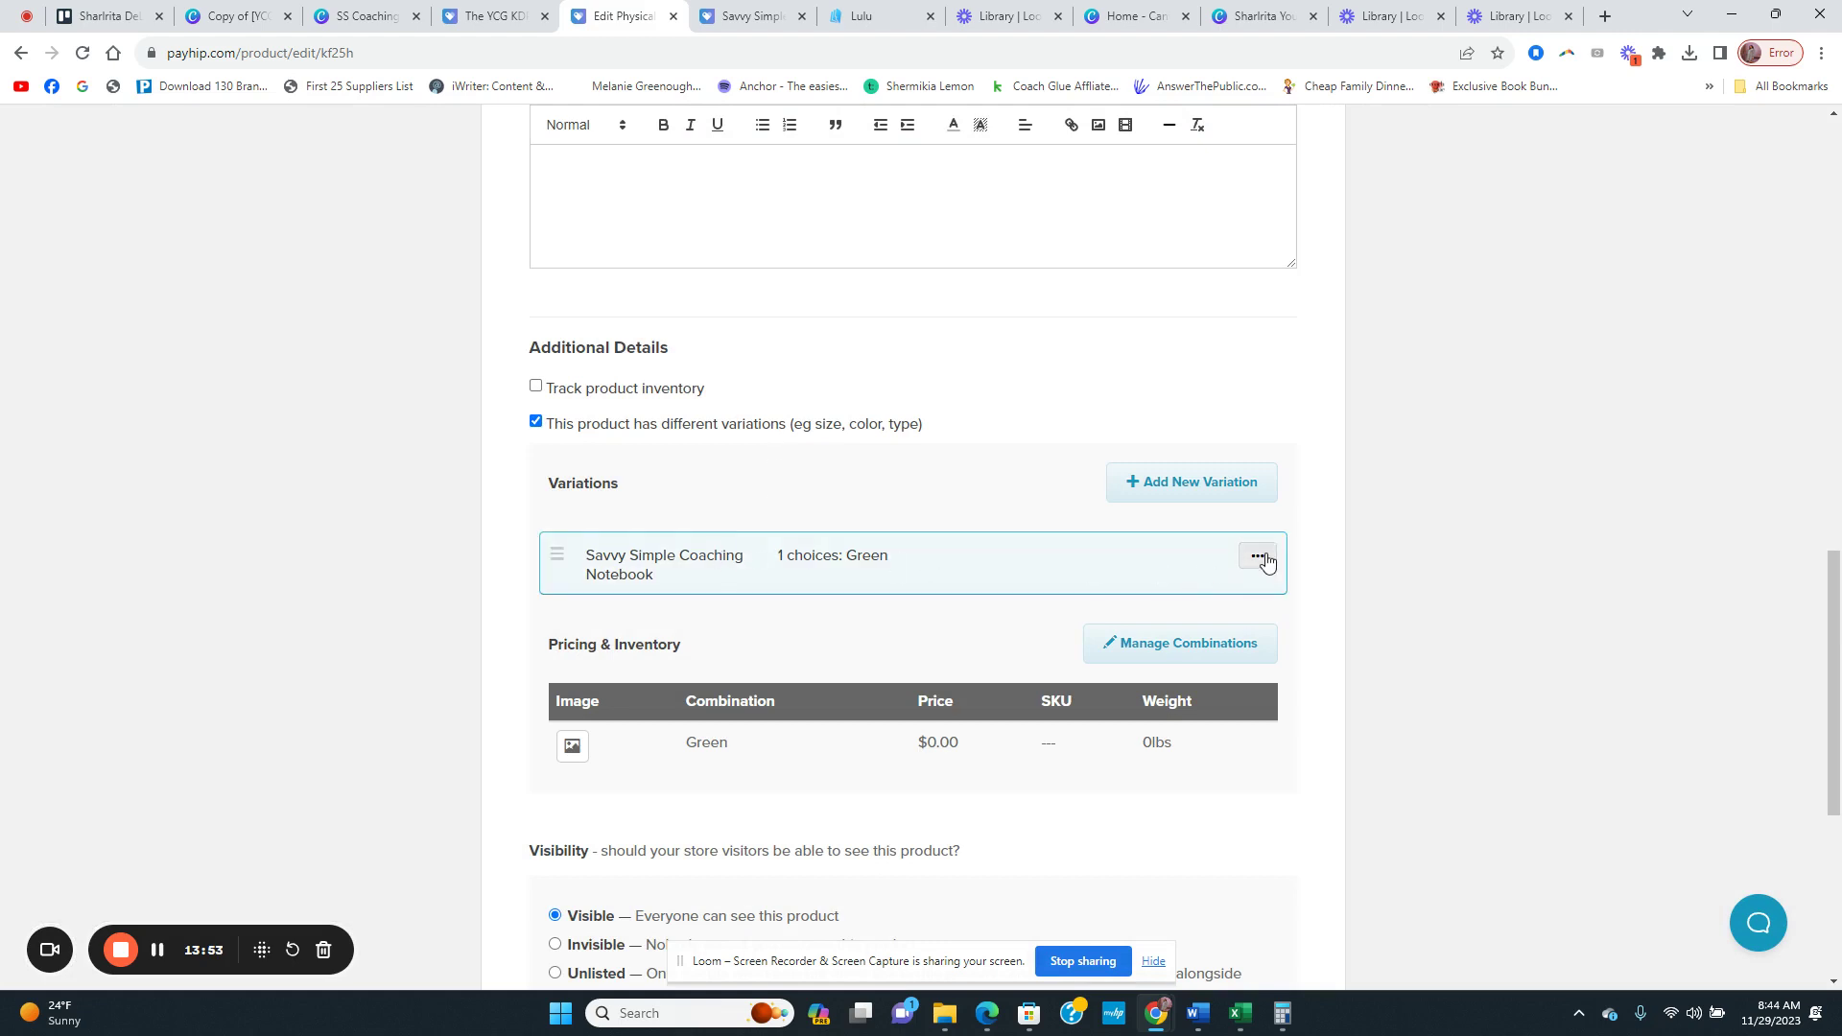
{"action": "left_click", "coordinate": [1166, 489]}
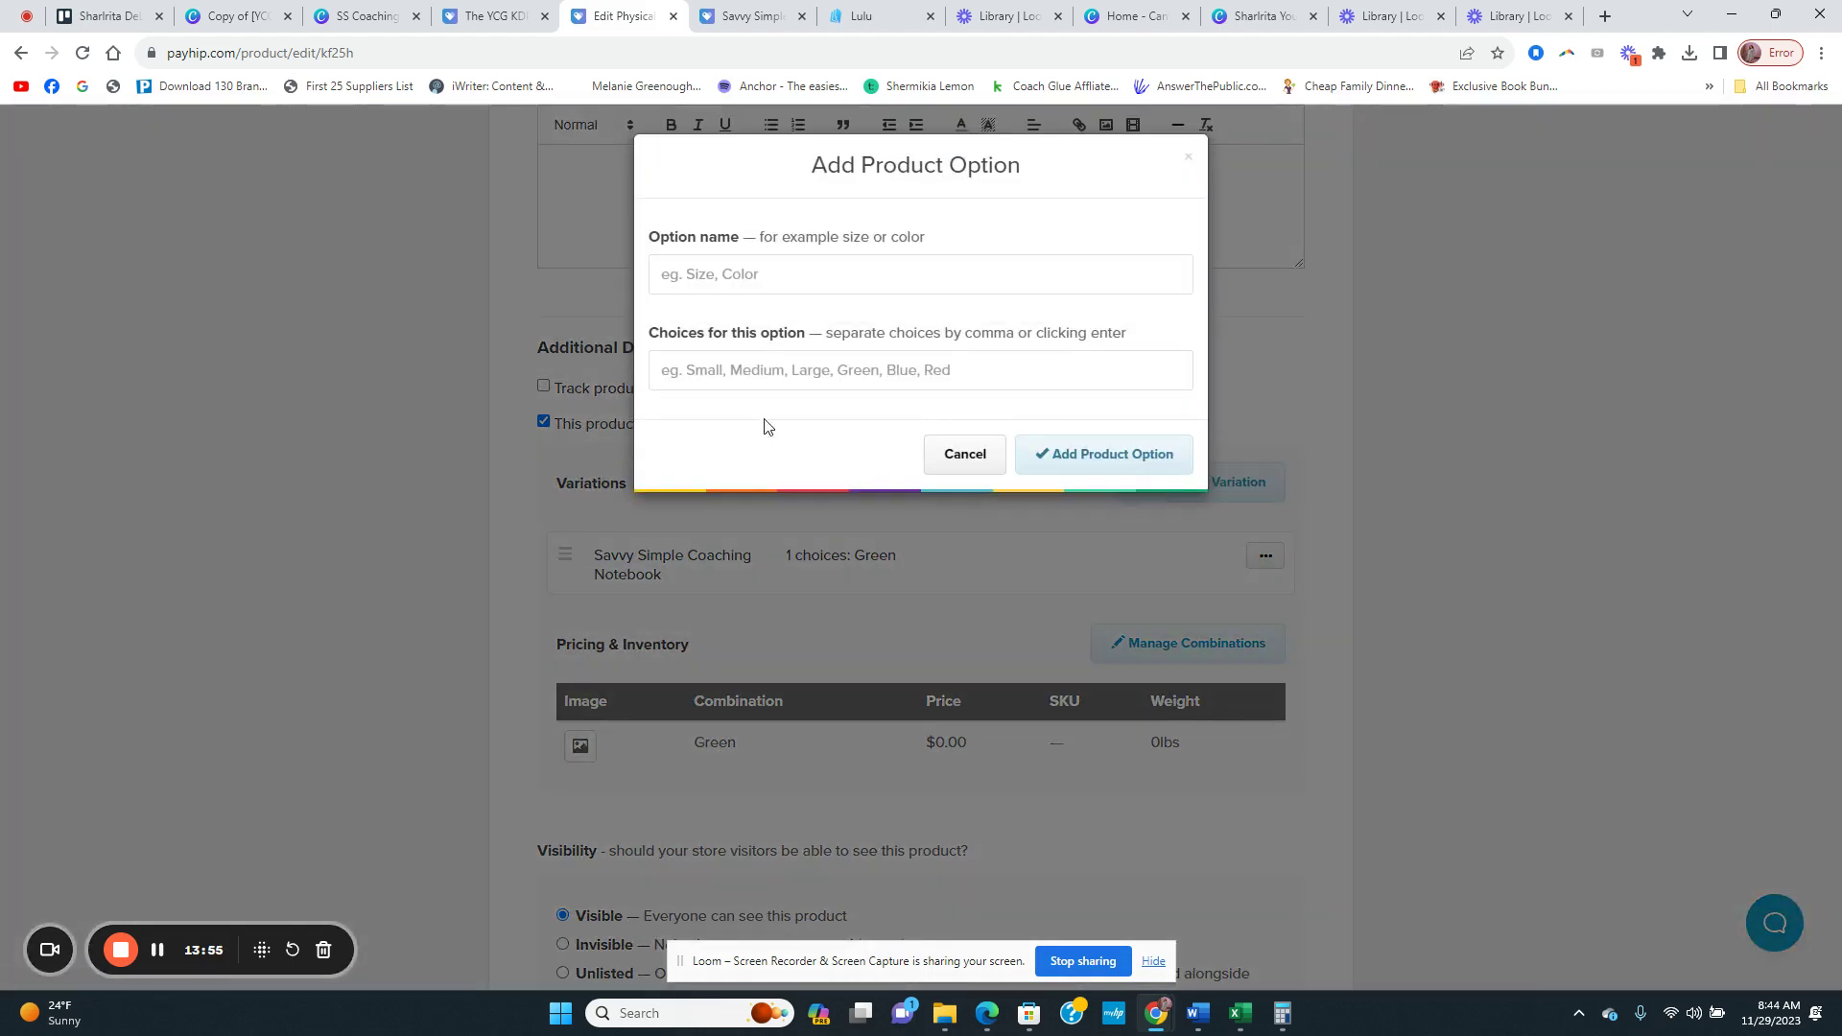
{"action": "left_click", "coordinate": [741, 373]}
{"action": "left_click", "coordinate": [689, 271]}
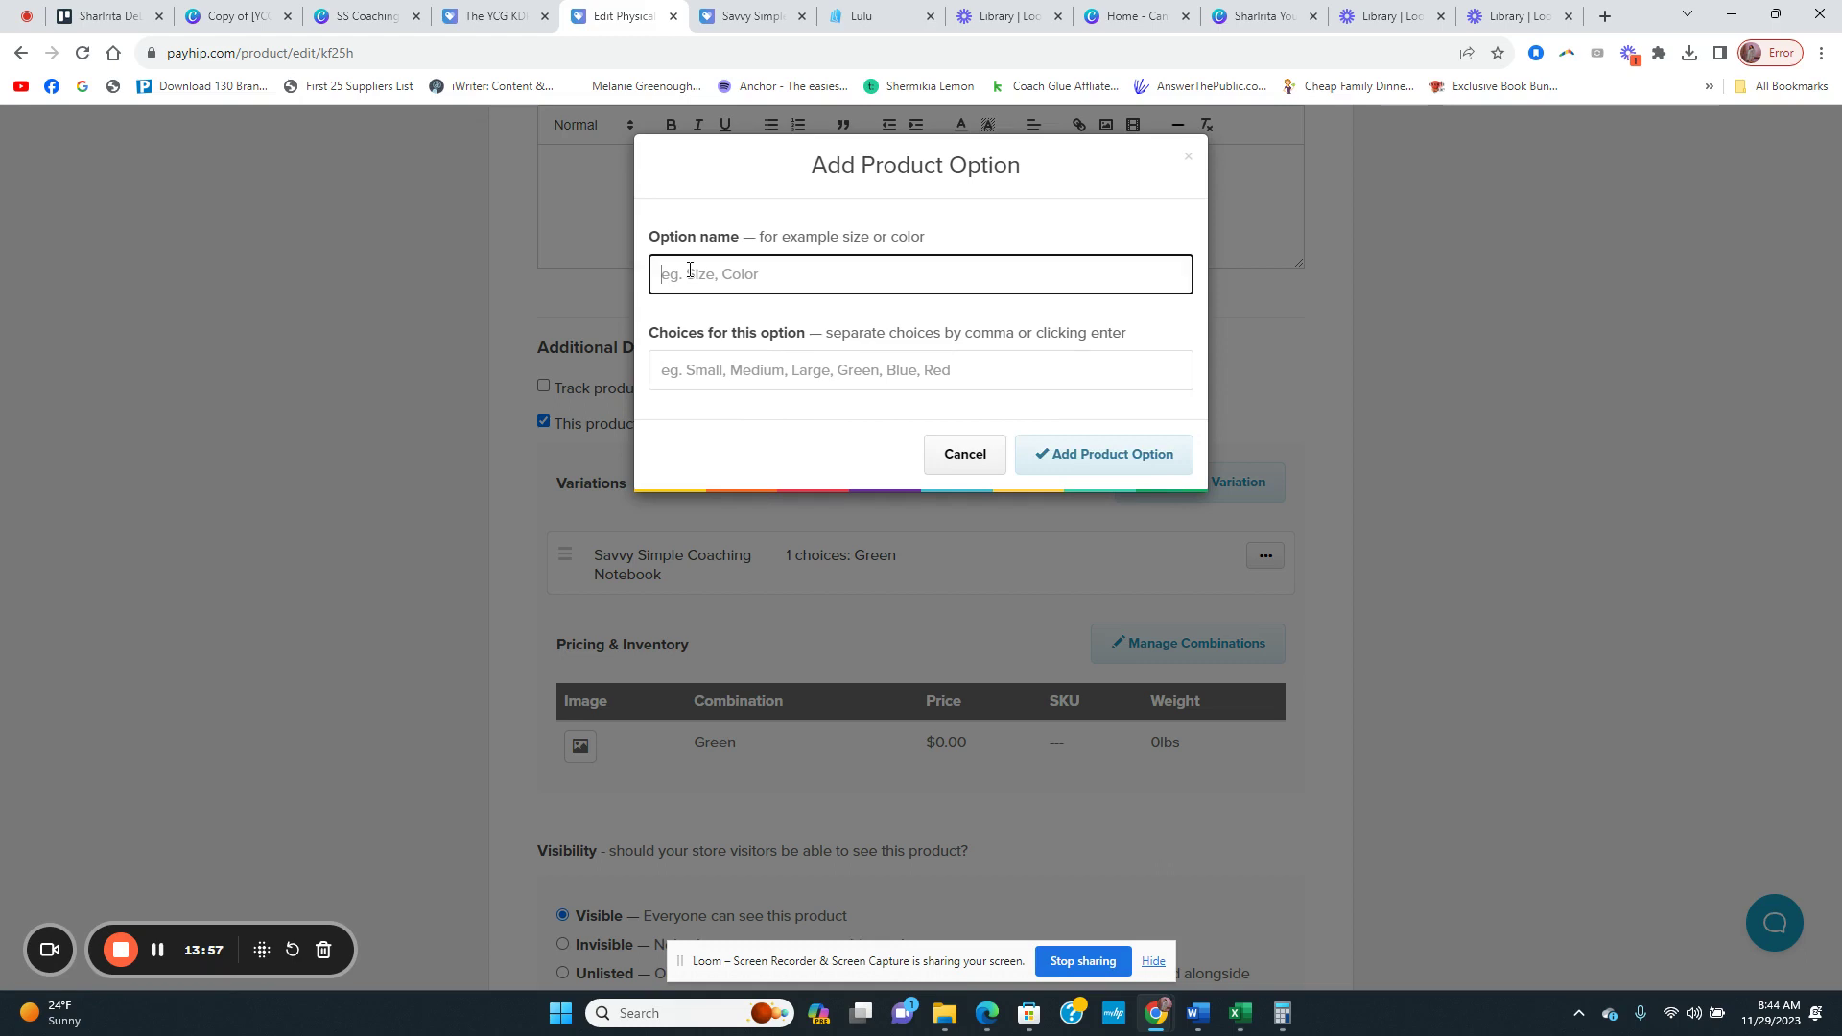
{"action": "key", "text": "ctrl+v"}
{"action": "left_click", "coordinate": [739, 375]}
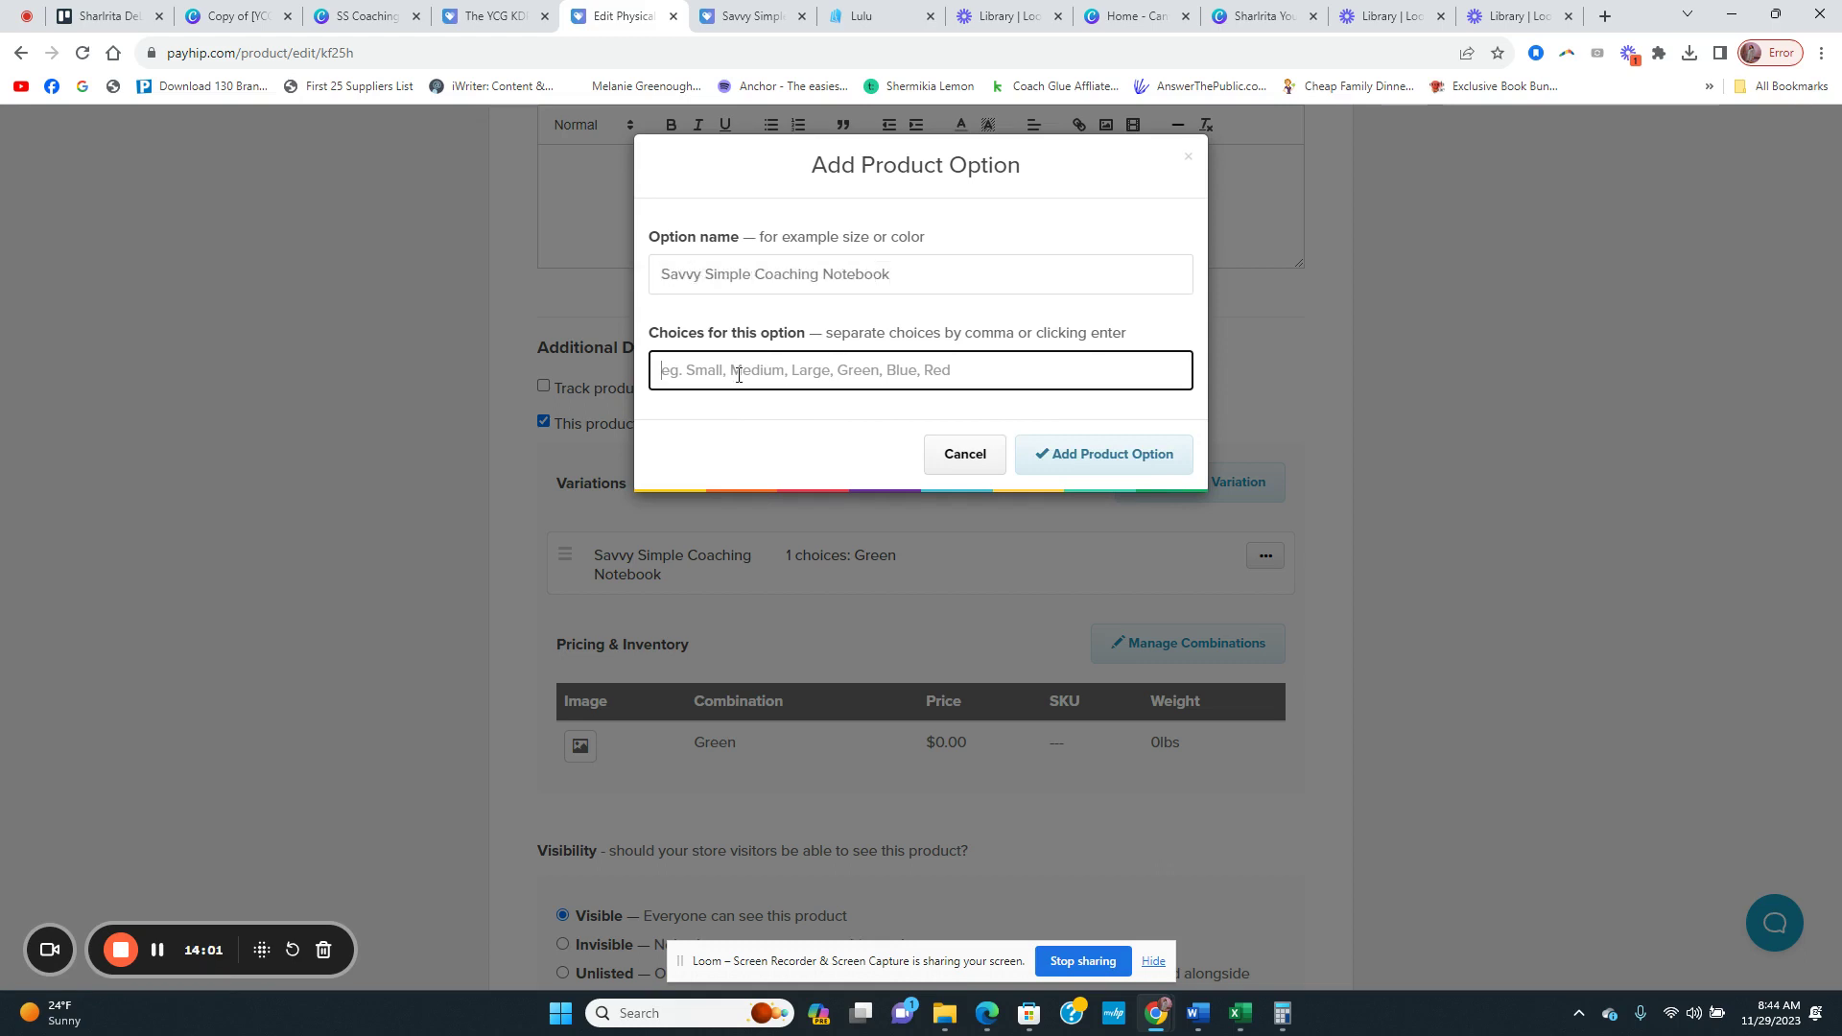
{"action": "left_click", "coordinate": [967, 461]}
Step: Add the choices Pink & White and Blue & Pink to the Savvy Simple Coaching Notebook product option
{"action": "left_click", "coordinate": [1256, 561]}
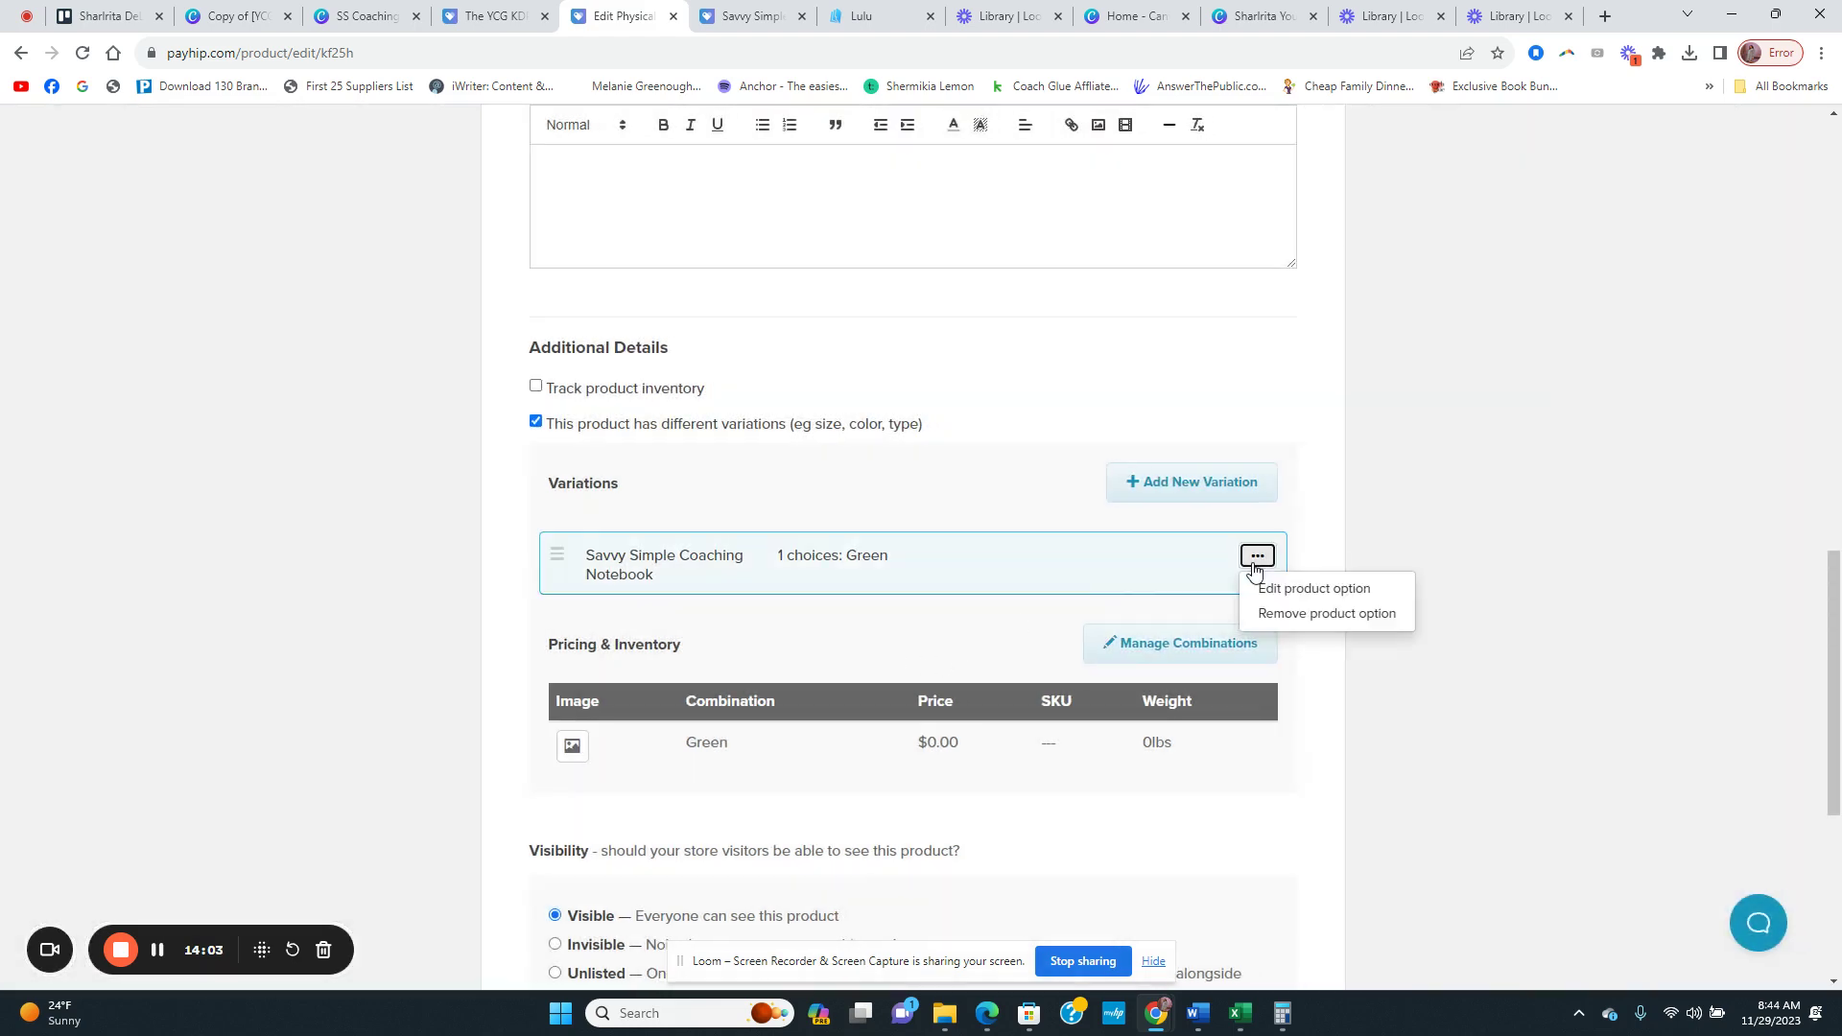
{"action": "left_click", "coordinate": [1276, 587]}
{"action": "left_click", "coordinate": [742, 365]}
{"action": "type", "text": "Pink & White"}
{"action": "key", "text": "Return"}
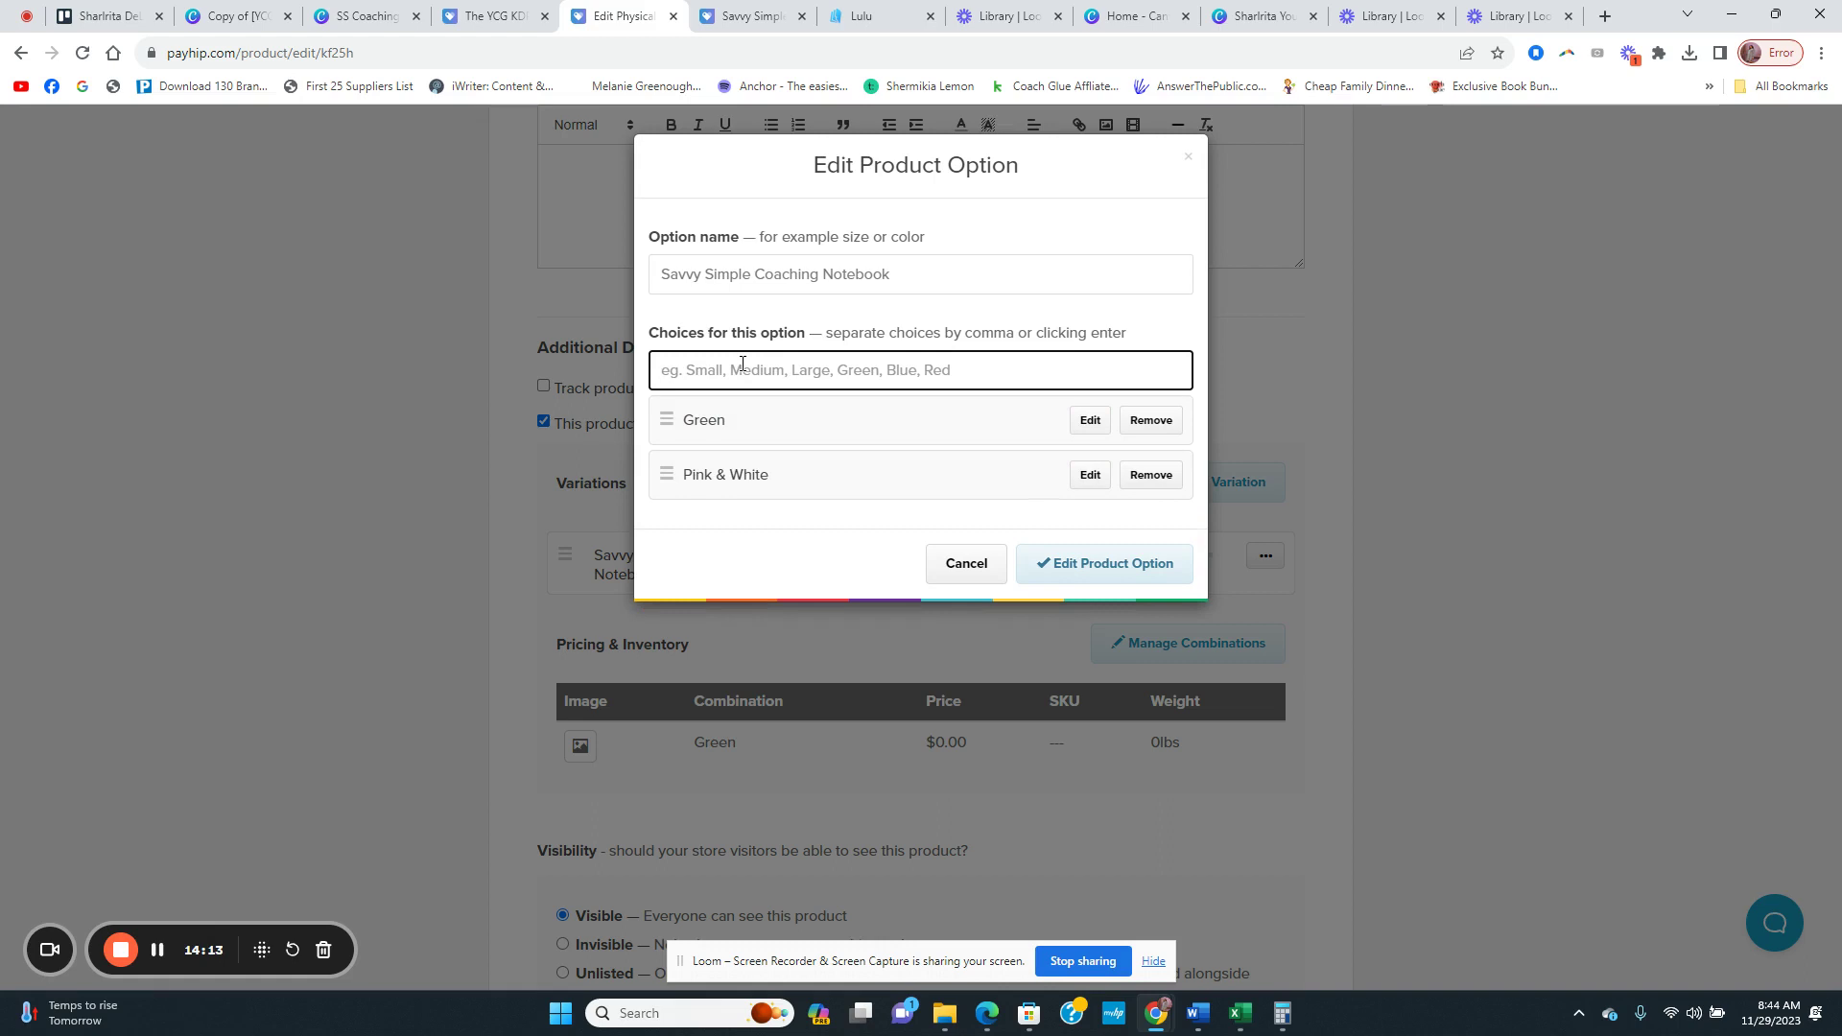
{"action": "type", "text": "Blue & Pink"}
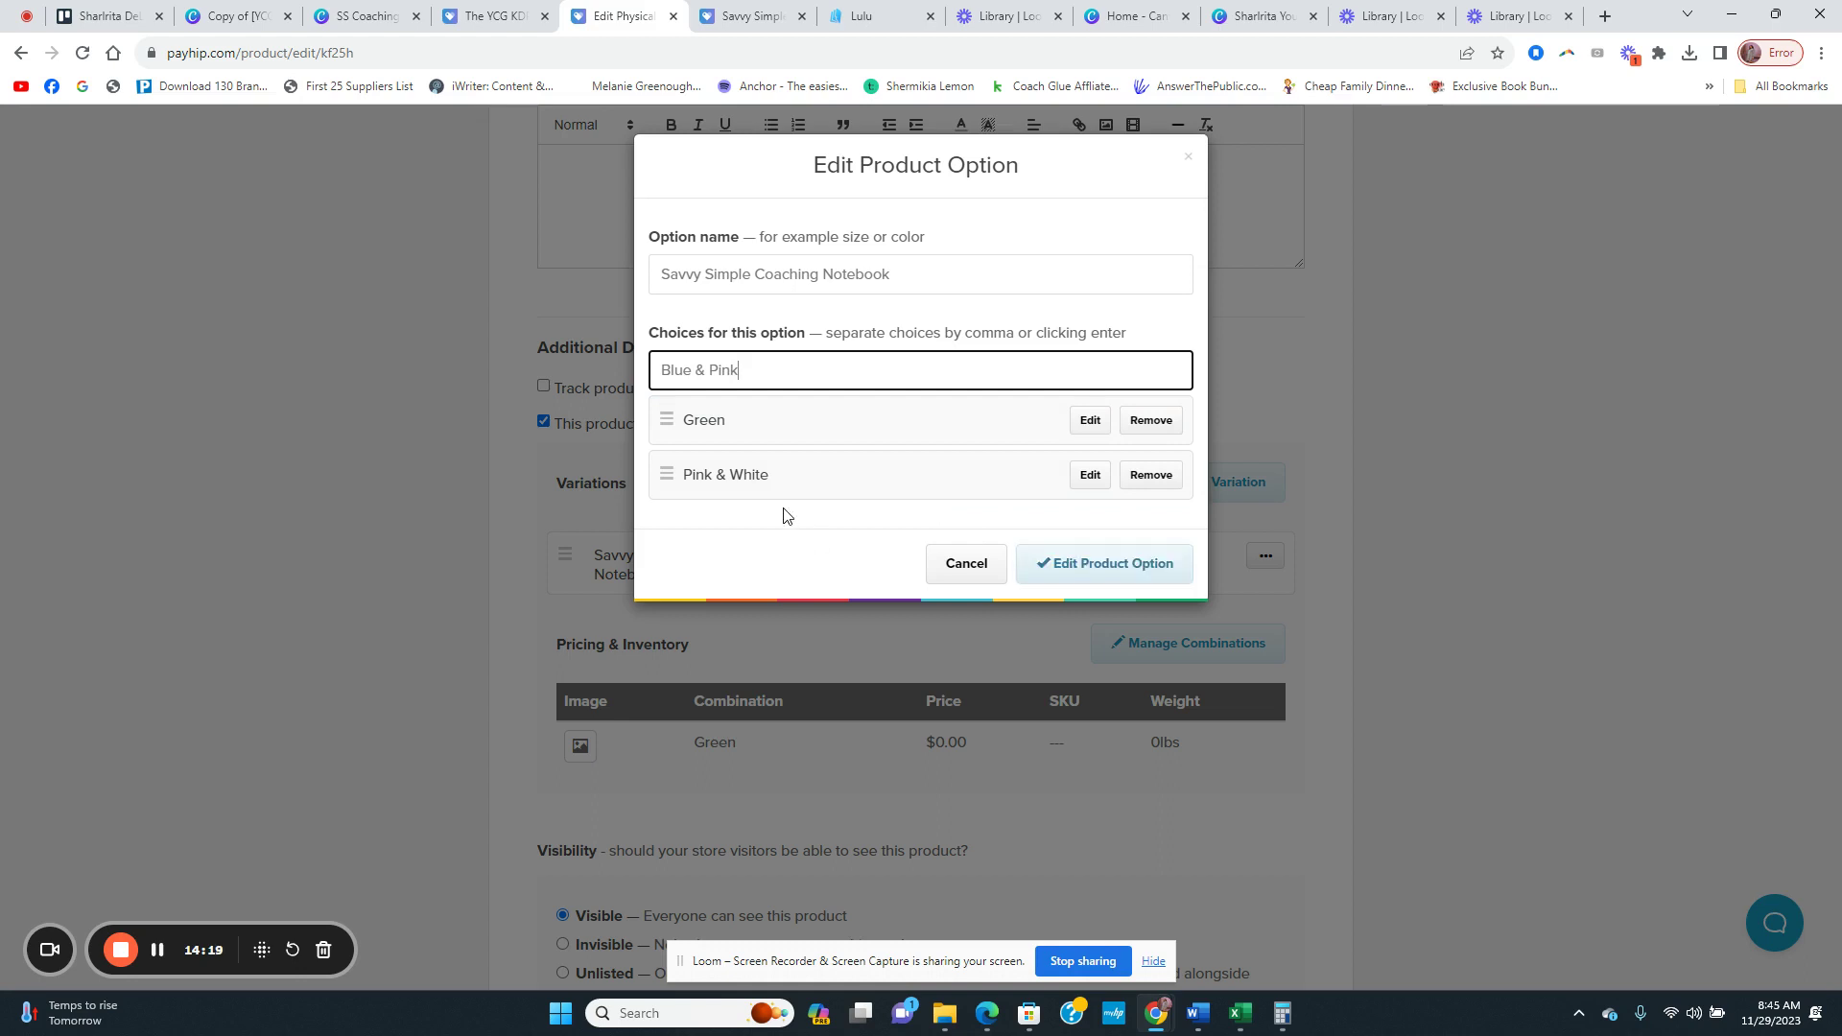
{"action": "key", "text": "Return"}
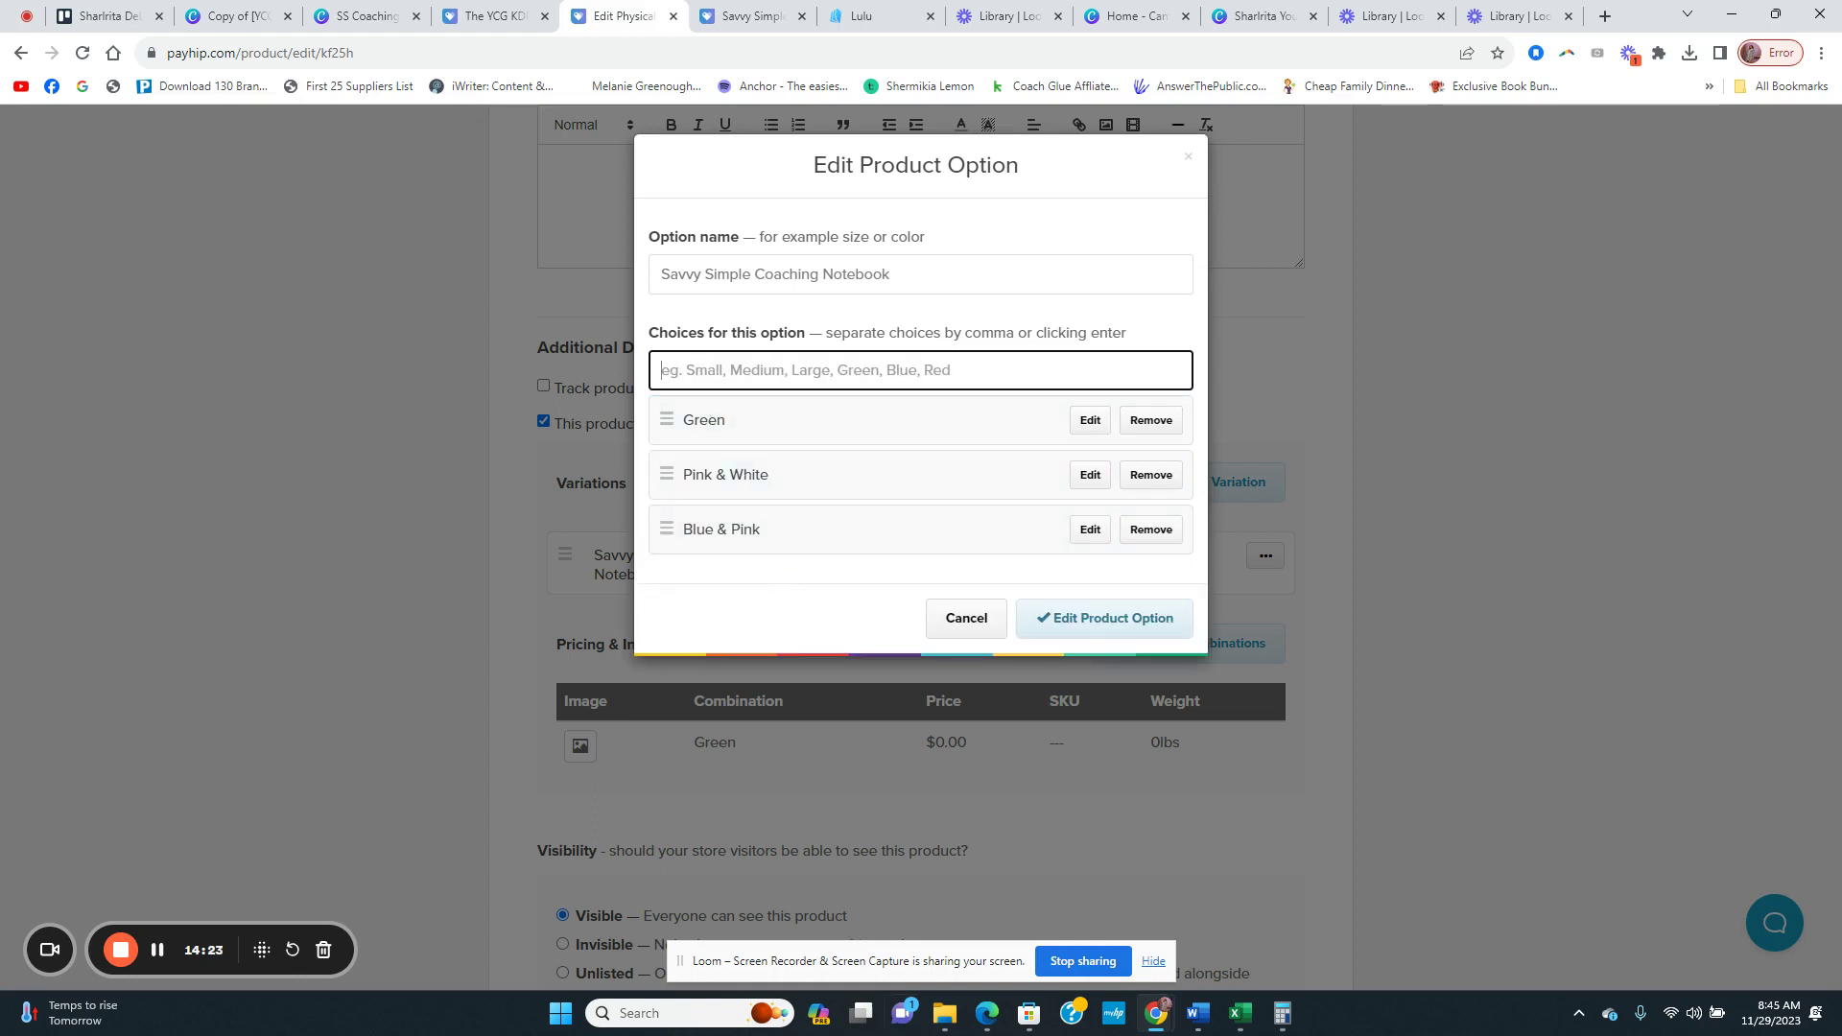
Step: Check the notebook cover files in the Downloads folder, then add the choice Pink & Black and save the product option
{"action": "left_click", "coordinate": [944, 1013]}
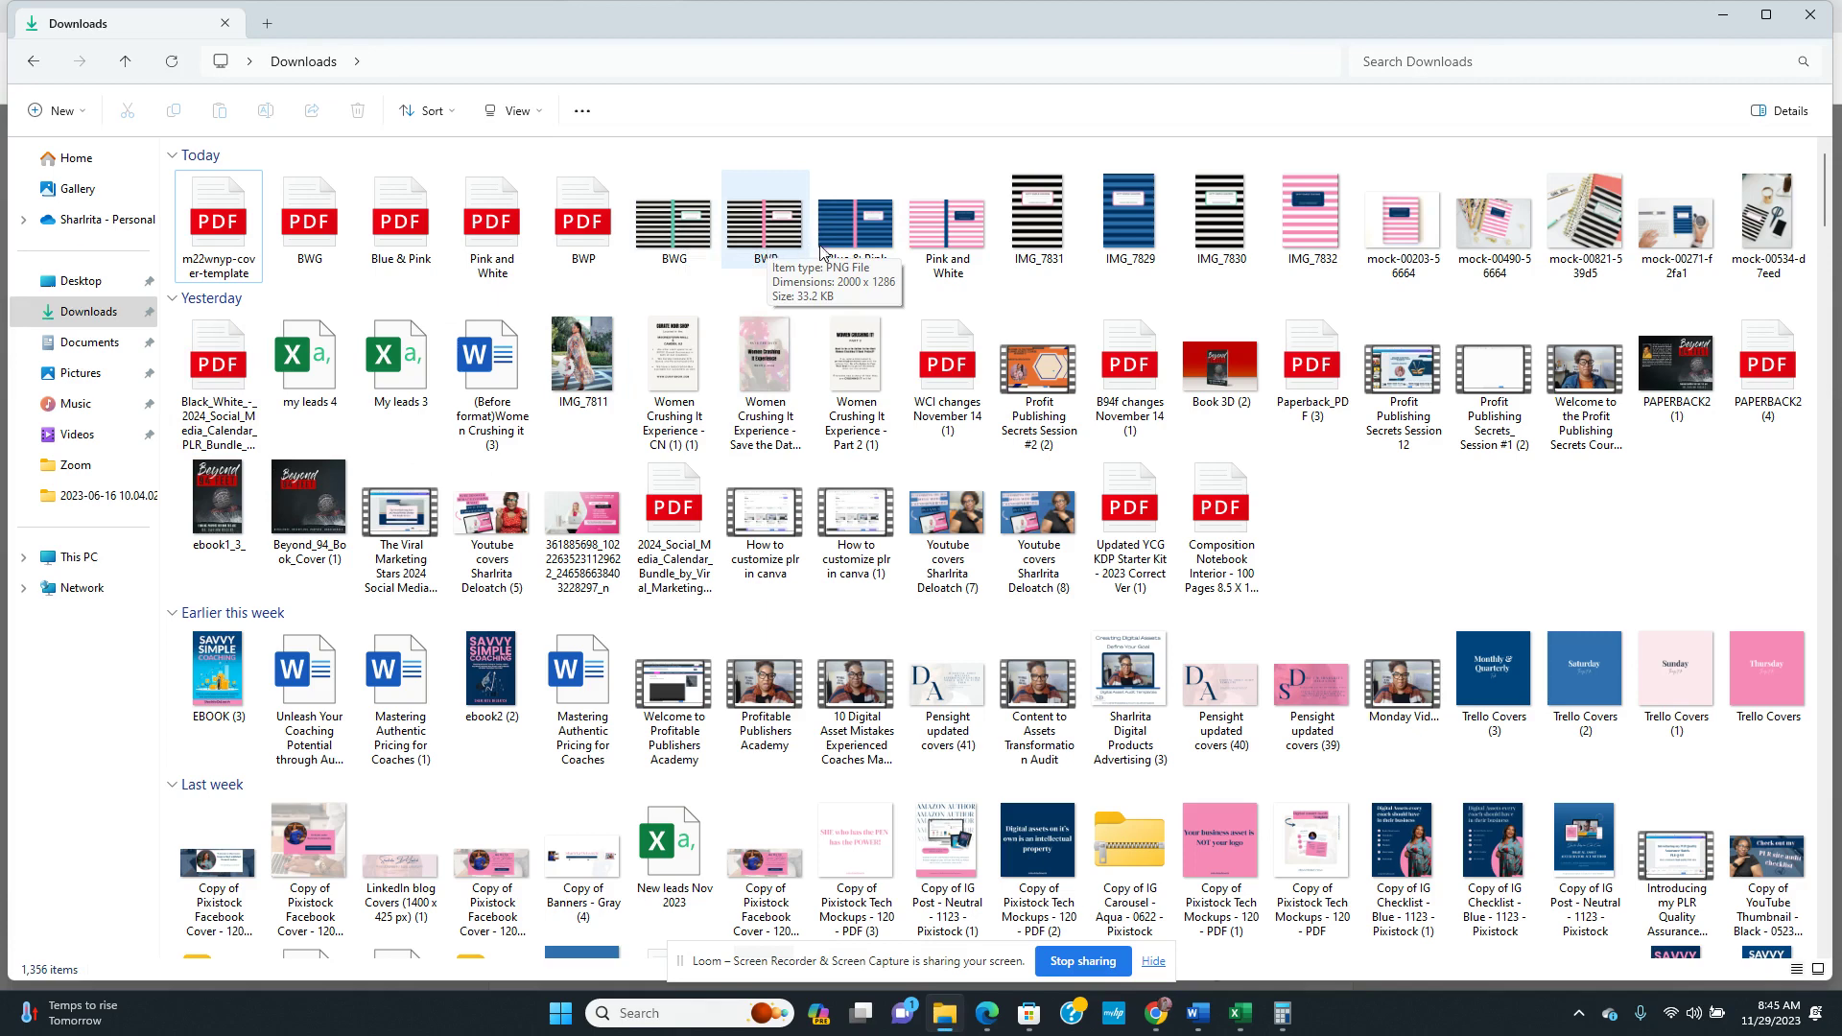
{"action": "left_click", "coordinate": [1723, 14]}
{"action": "type", "text": "Pink & Black"}
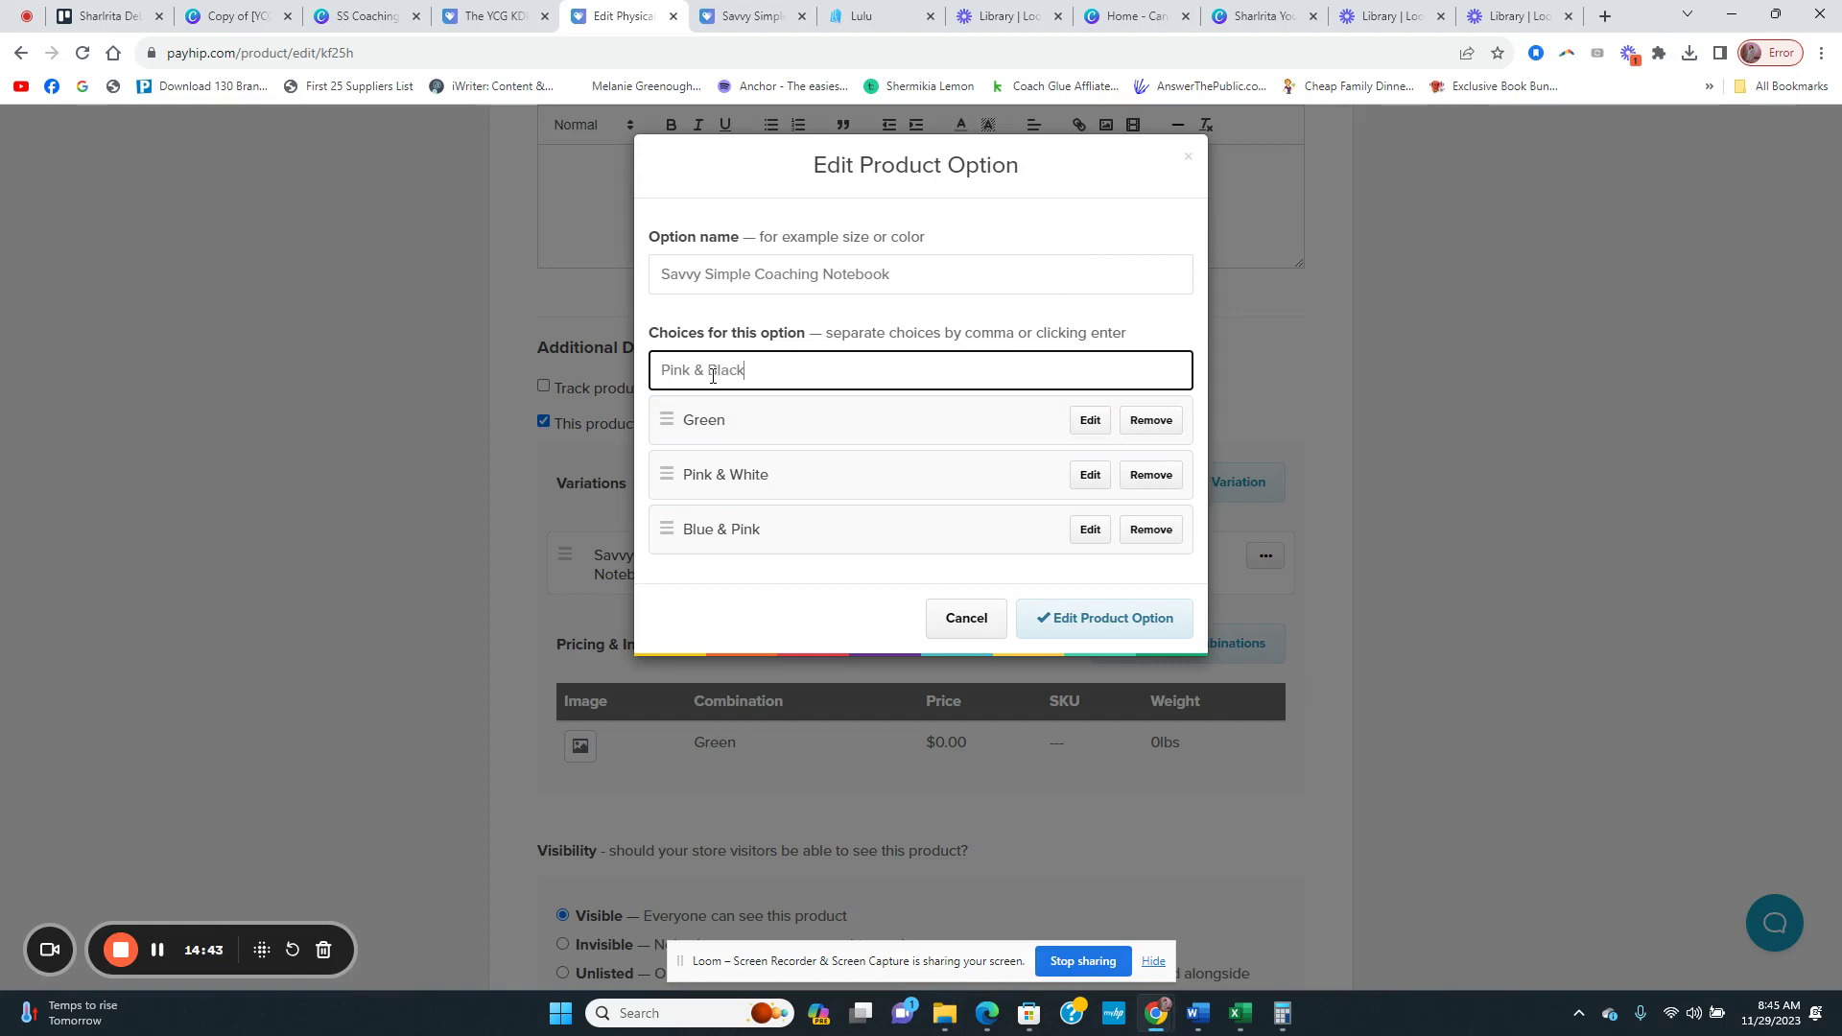
{"action": "key", "text": "Return"}
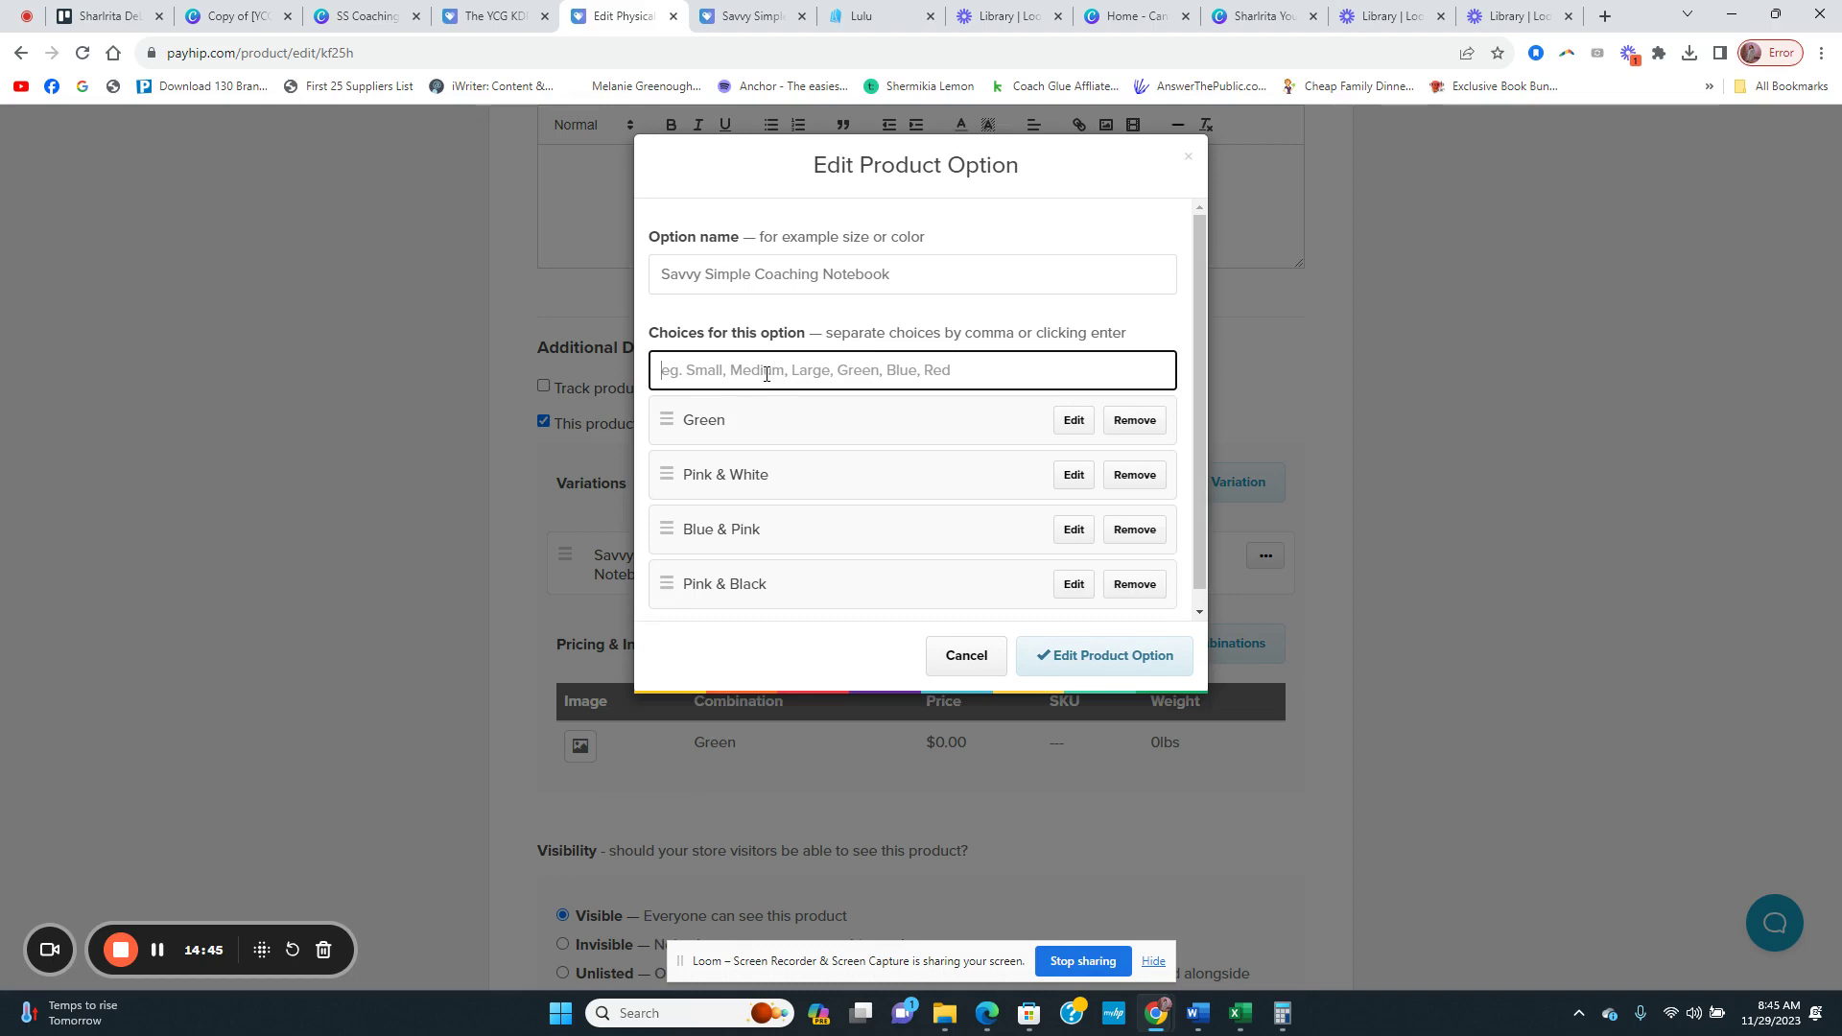
{"action": "left_click", "coordinate": [1065, 658]}
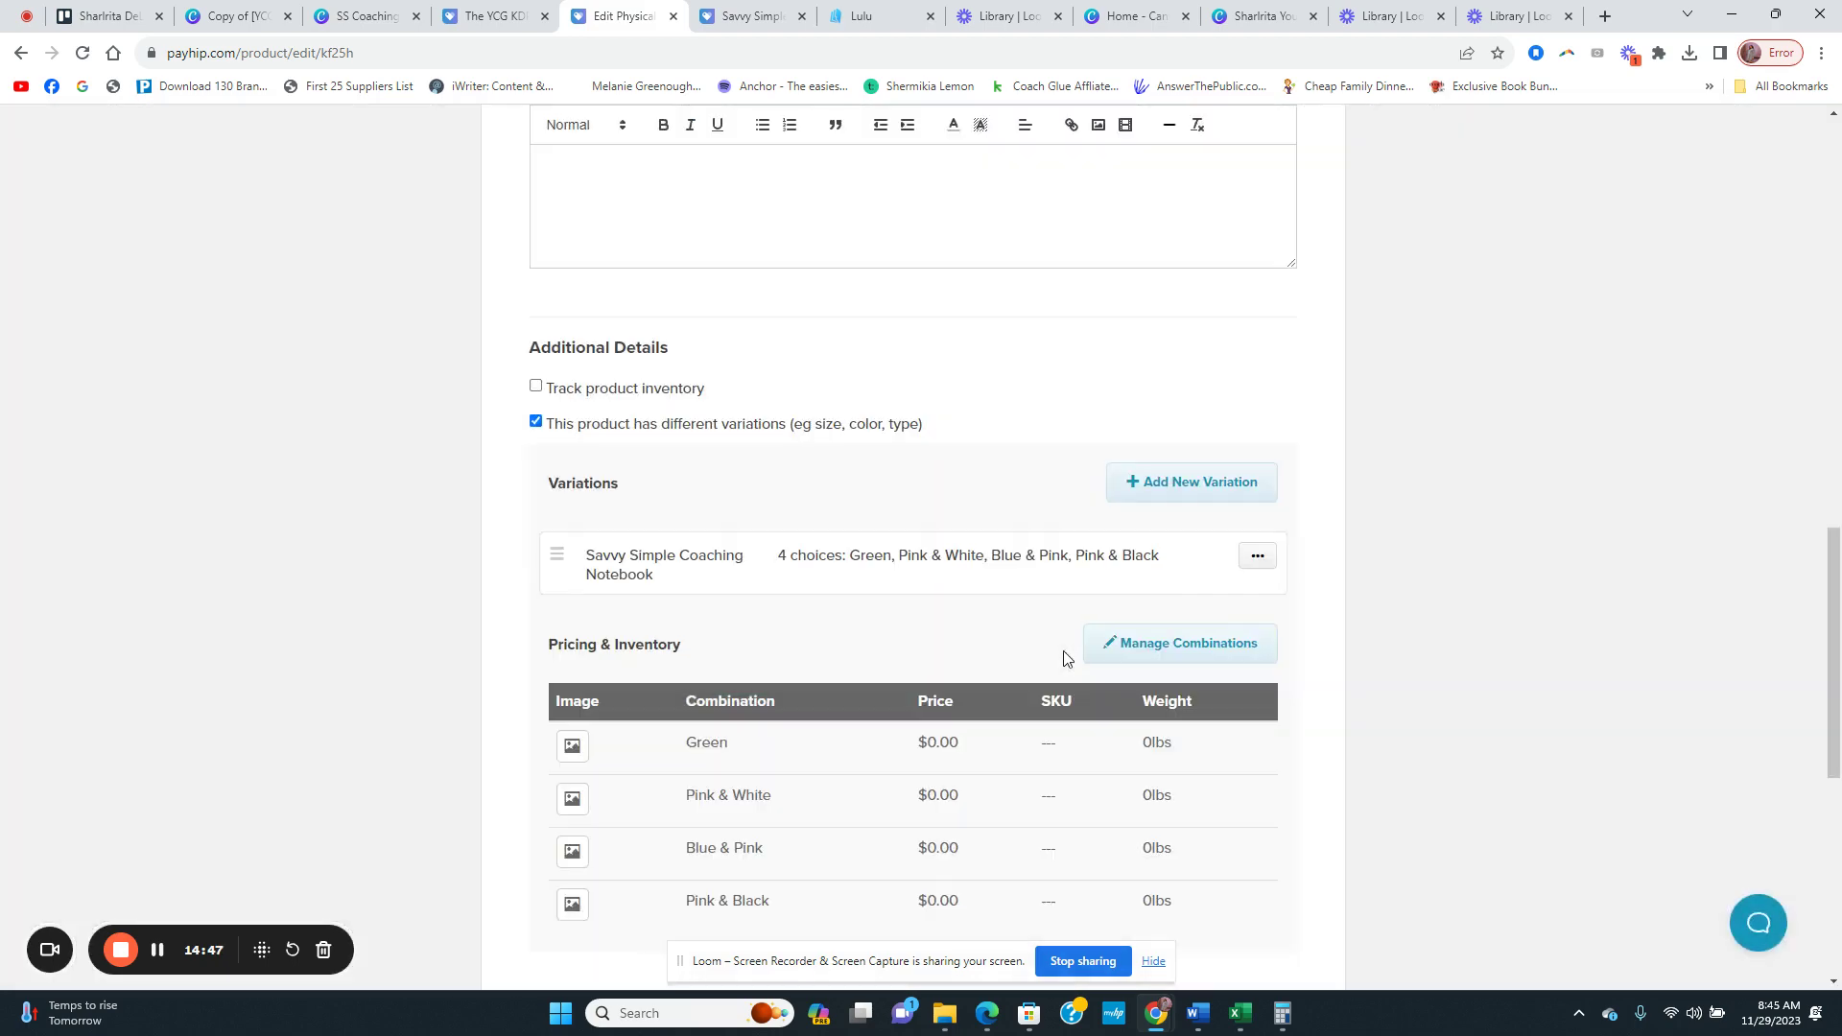
Step: Assign the previously added black-striped cover with the green-framed label as the Green variation's image
{"action": "scroll", "coordinate": [1069, 523], "scroll_direction": "down", "scroll_amount": 3}
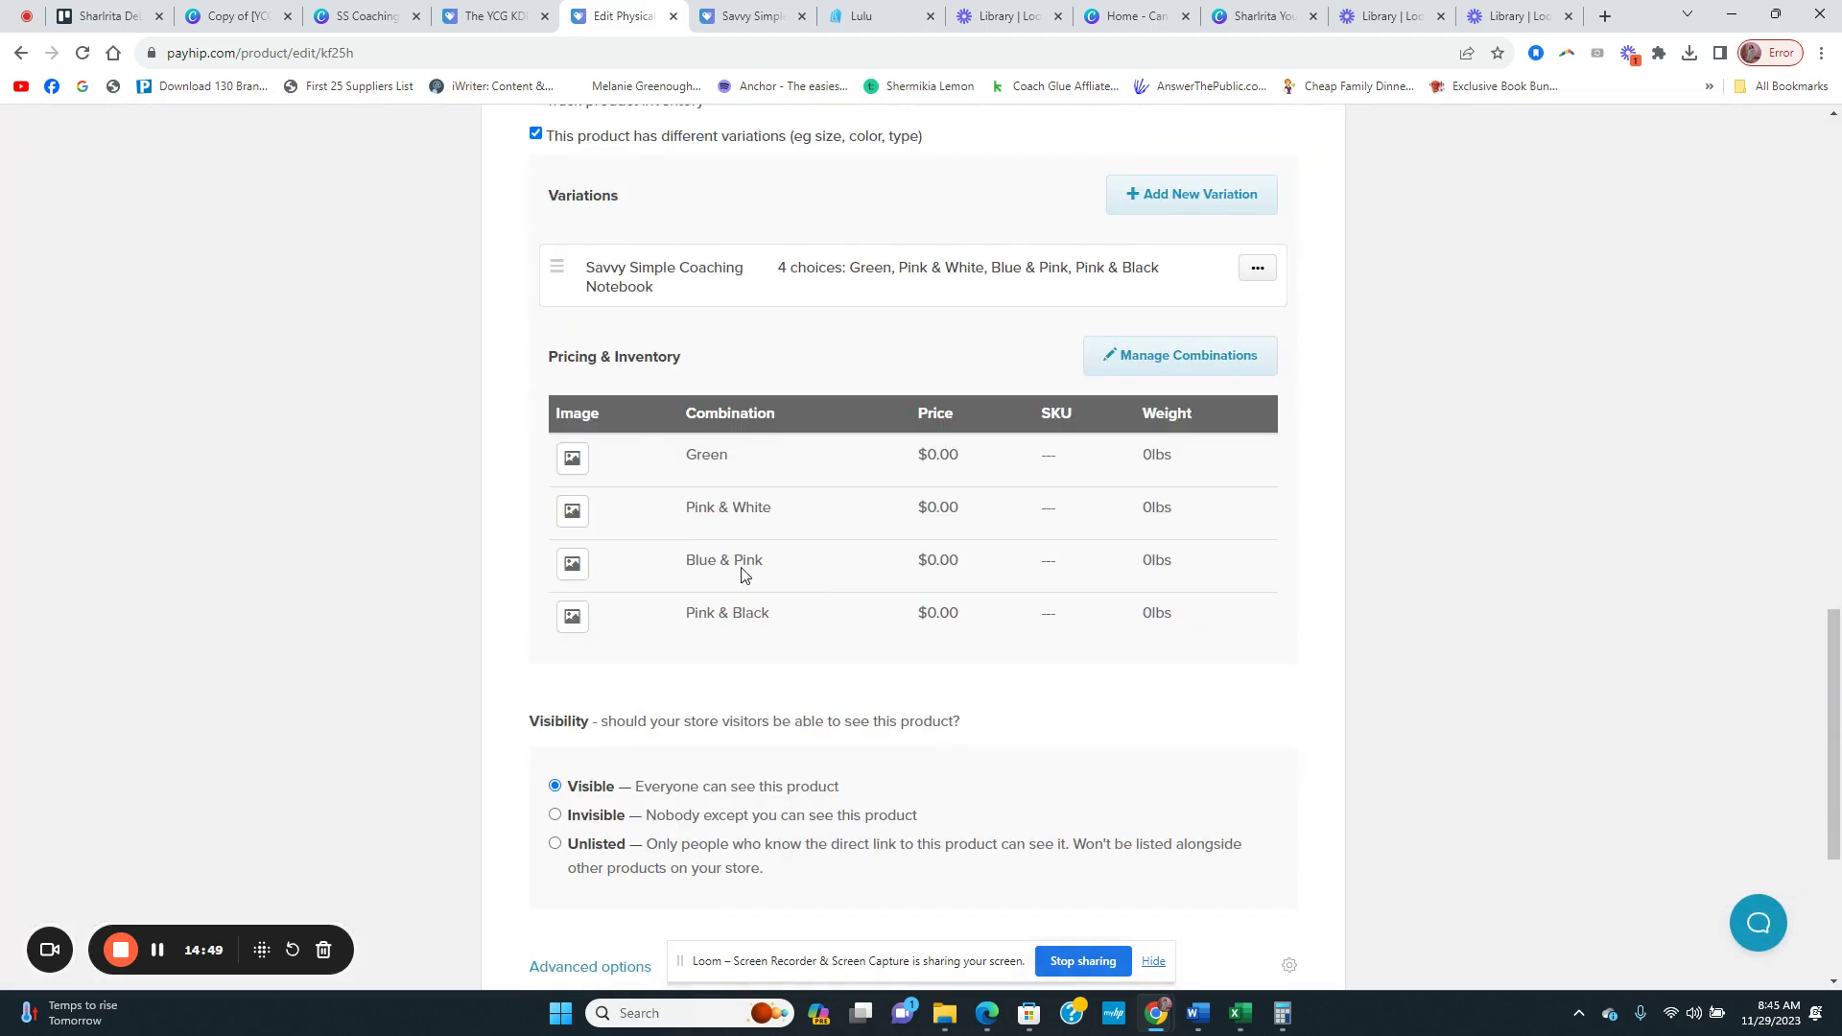
{"action": "left_click", "coordinate": [1178, 358]}
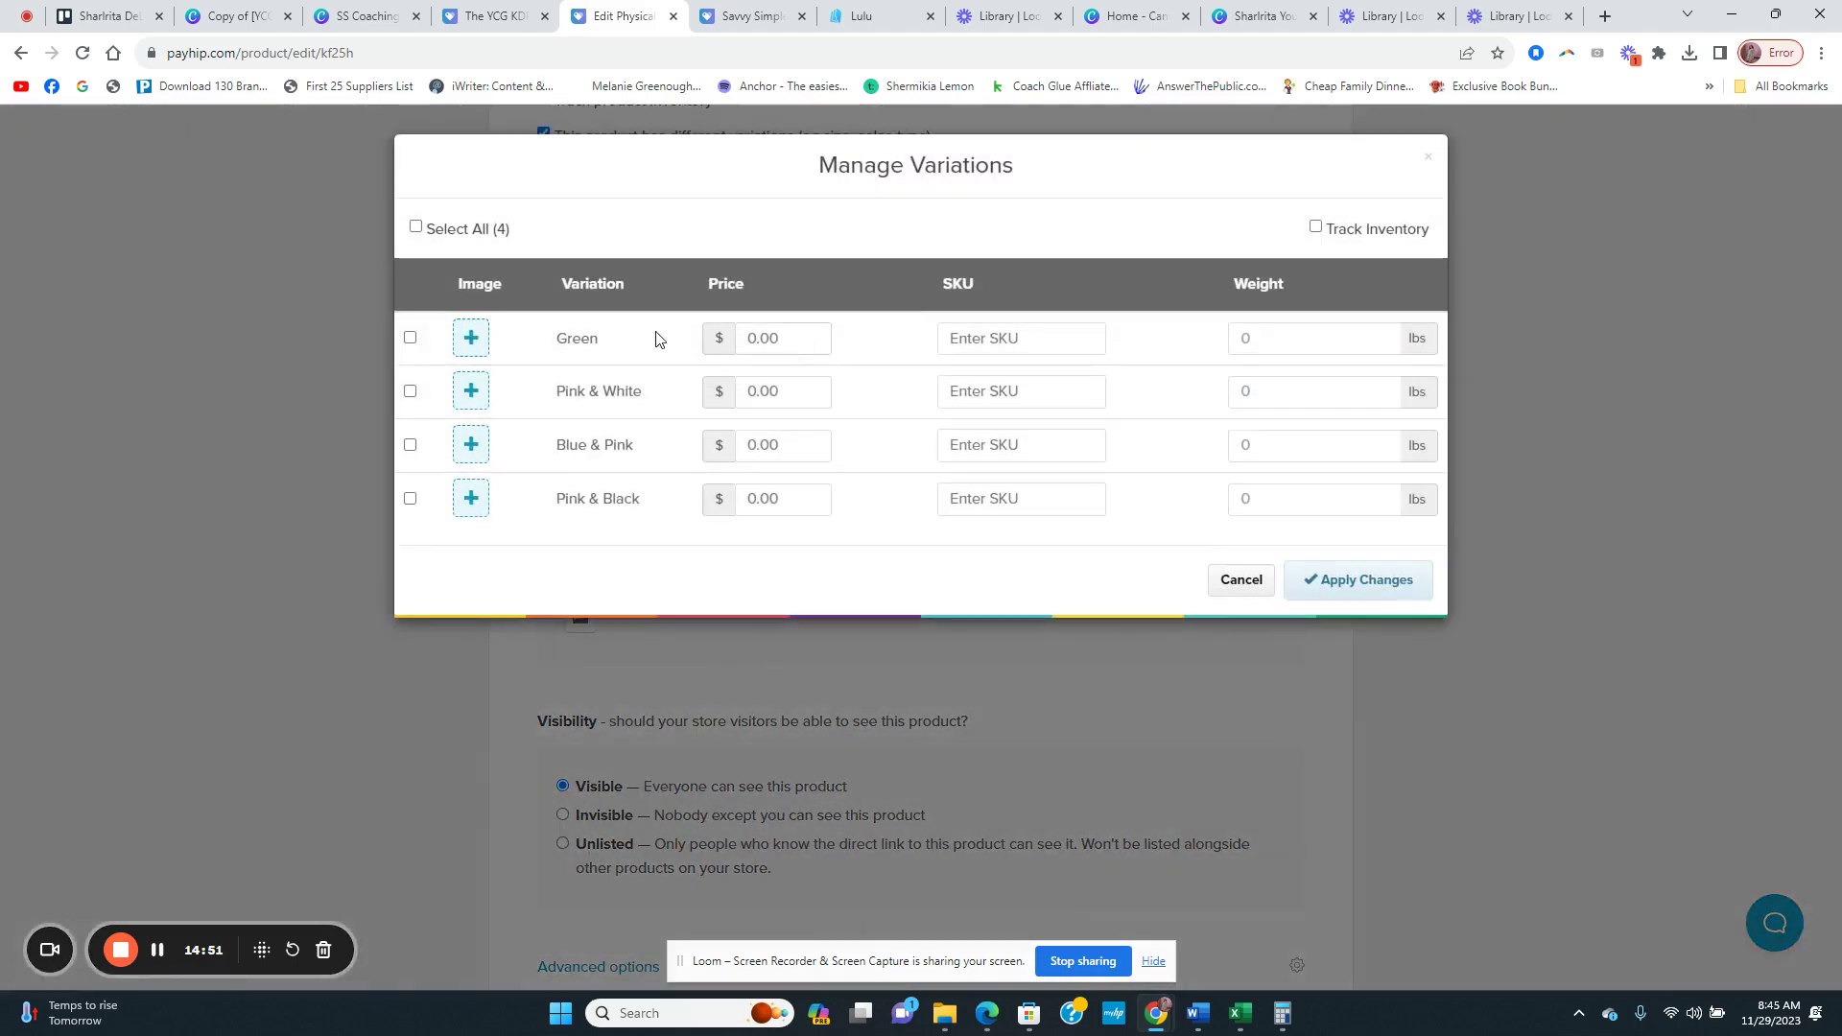
{"action": "left_click", "coordinate": [471, 319]}
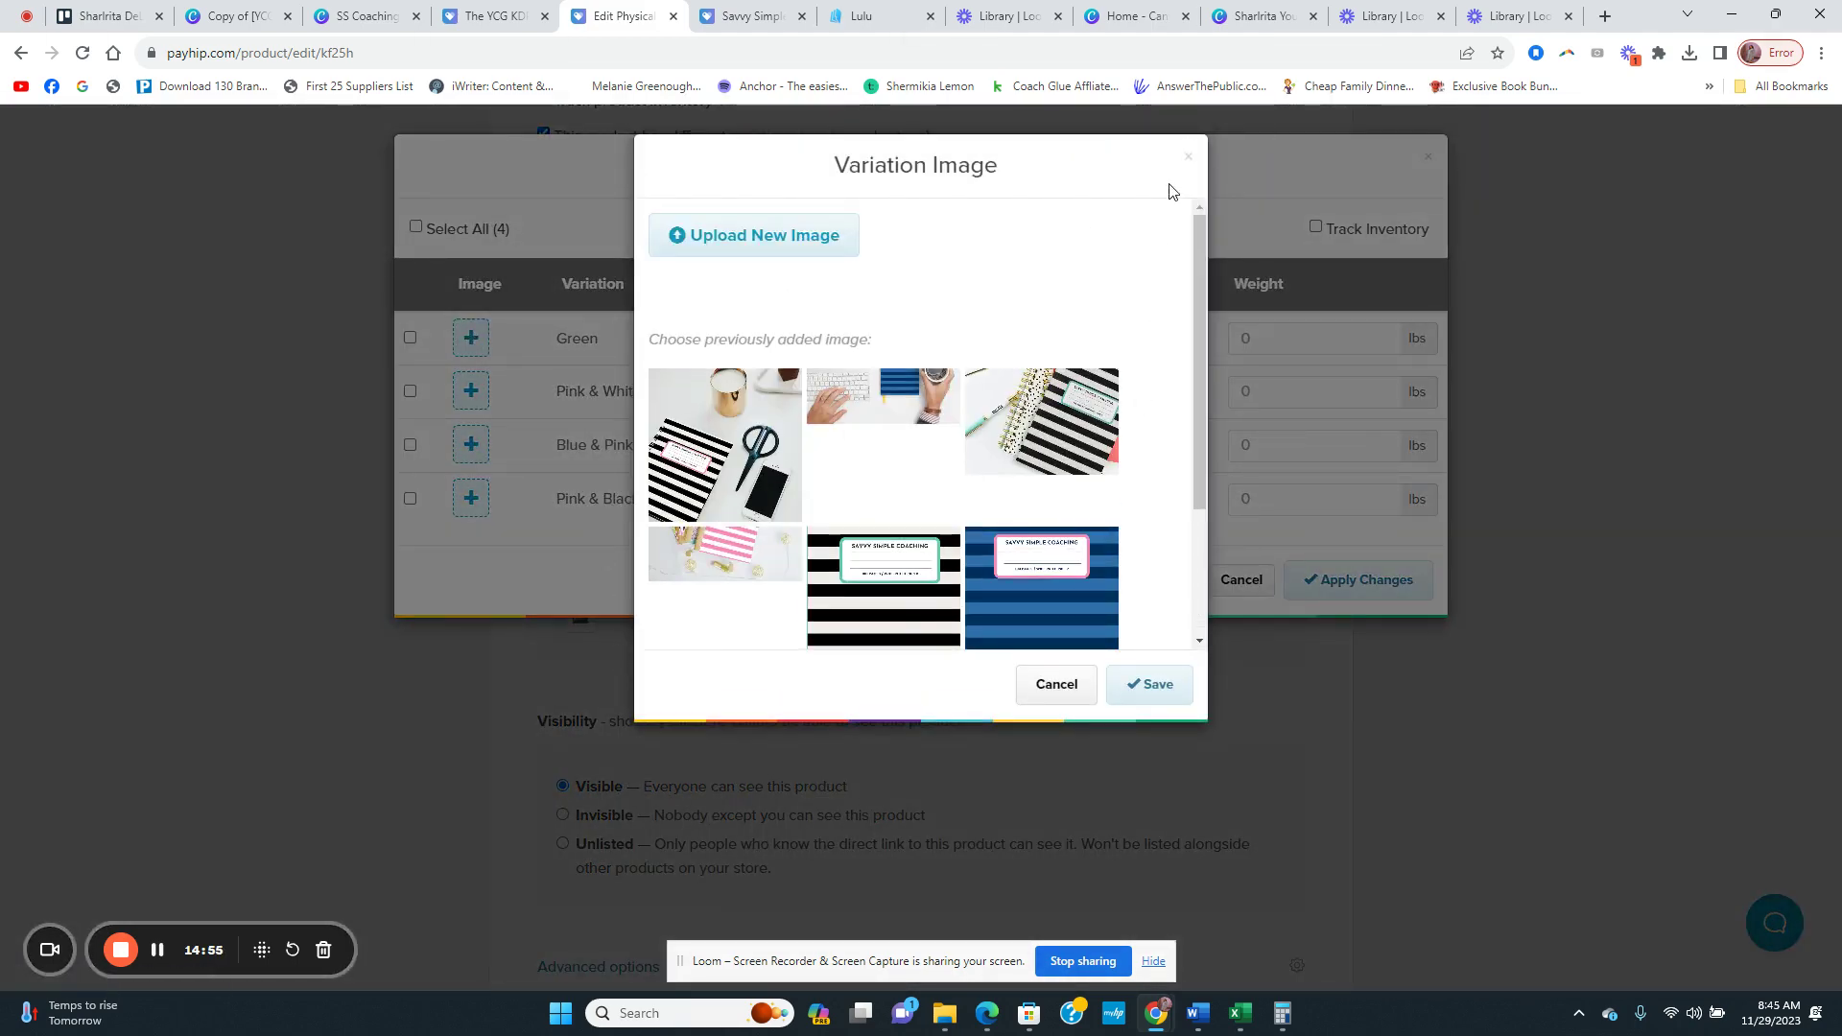
{"action": "left_click", "coordinate": [1188, 157]}
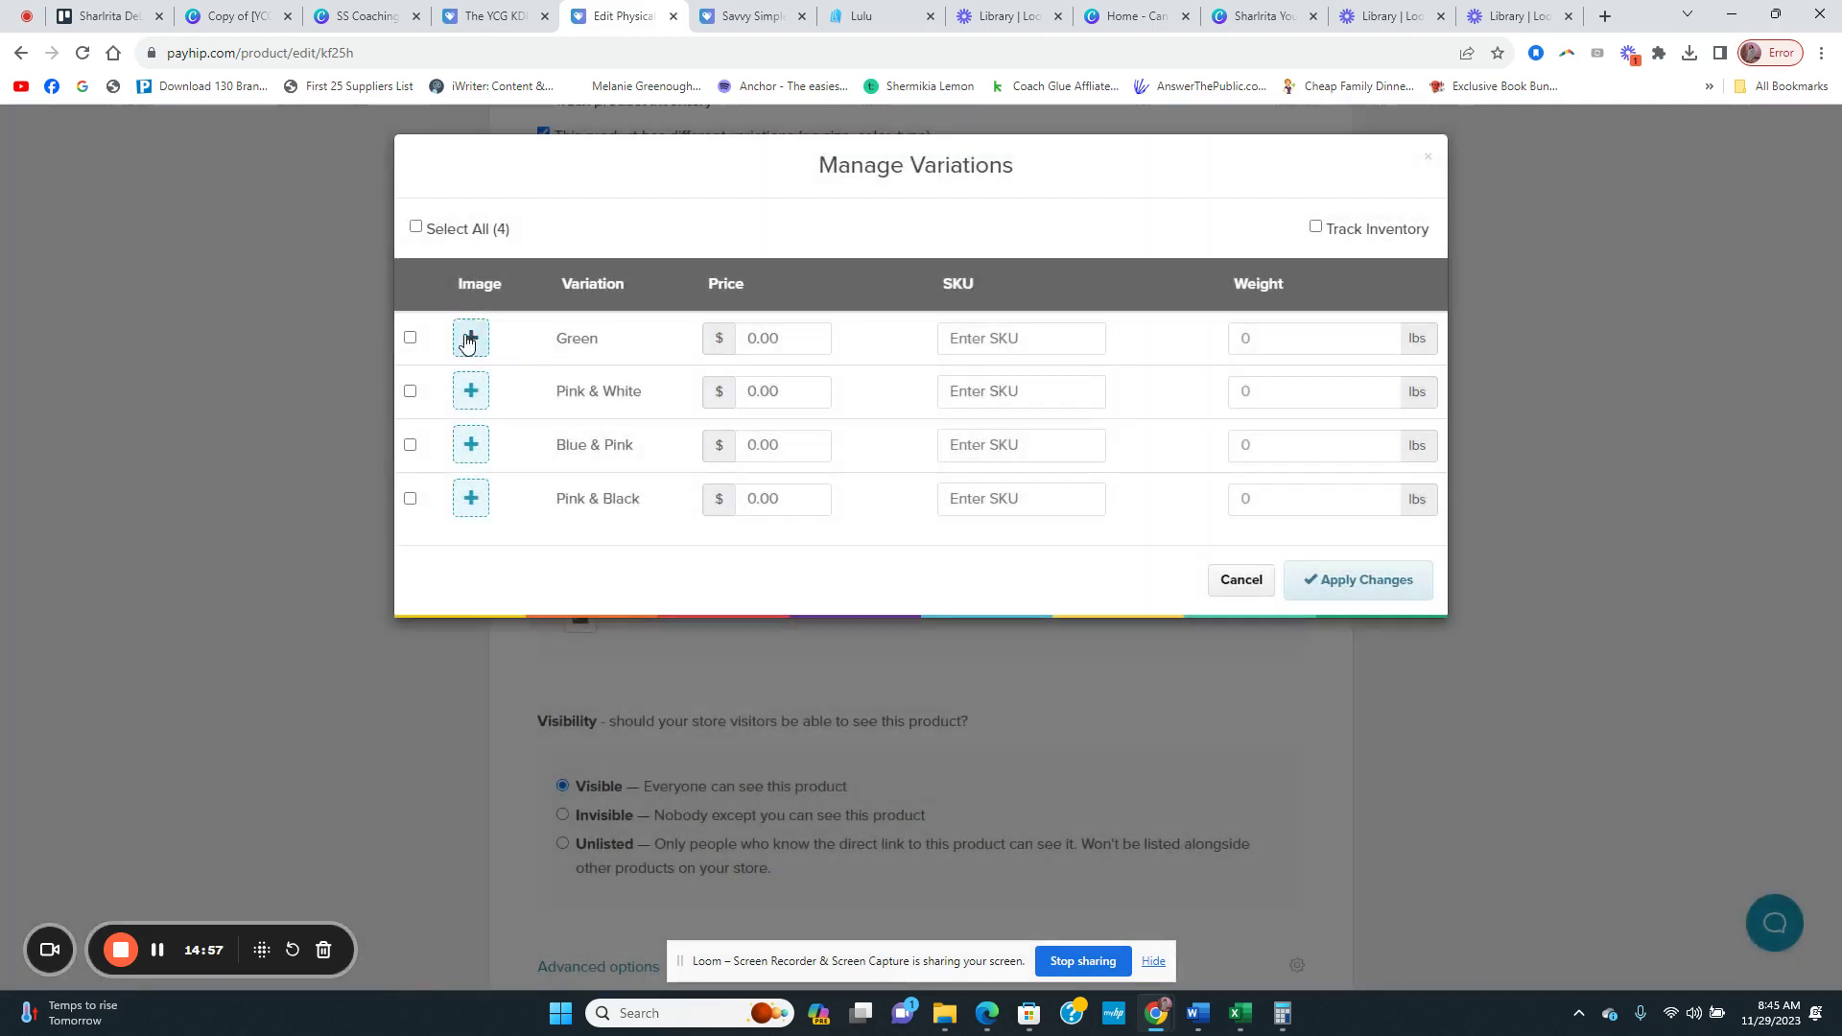
{"action": "left_click", "coordinate": [486, 383]}
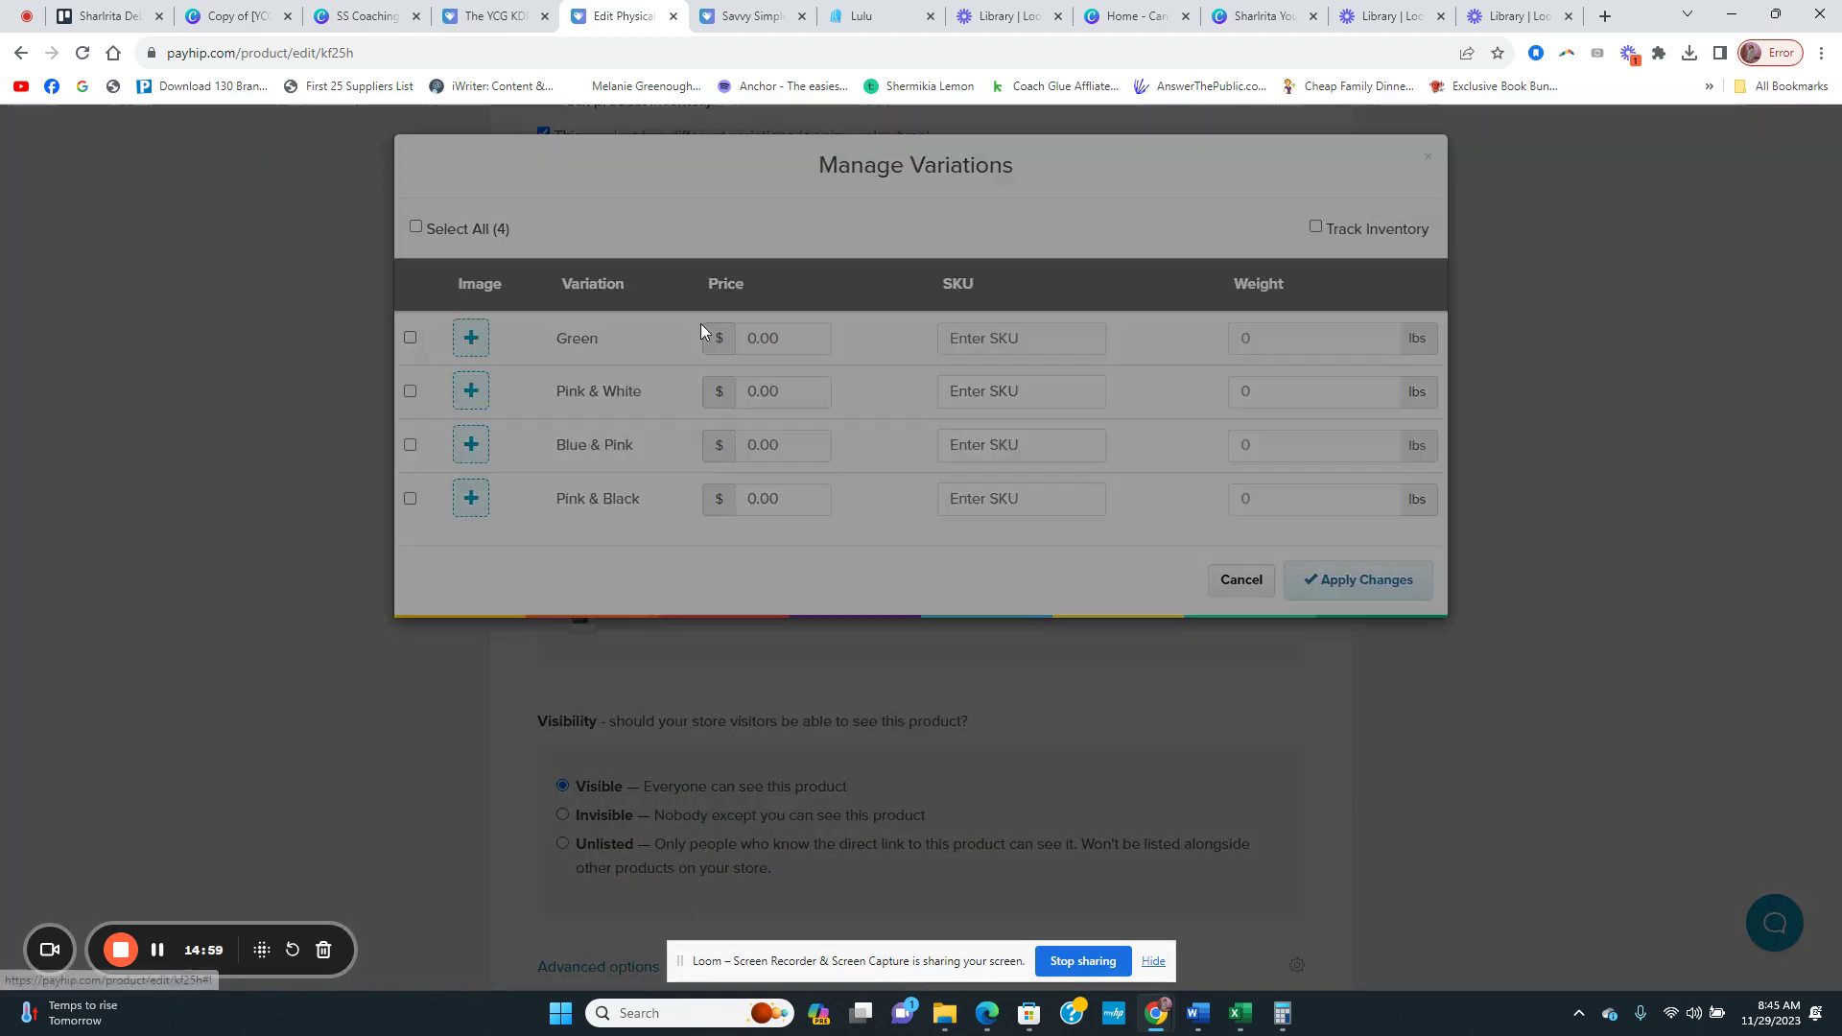
{"action": "scroll", "coordinate": [1141, 427], "scroll_direction": "down", "scroll_amount": 2}
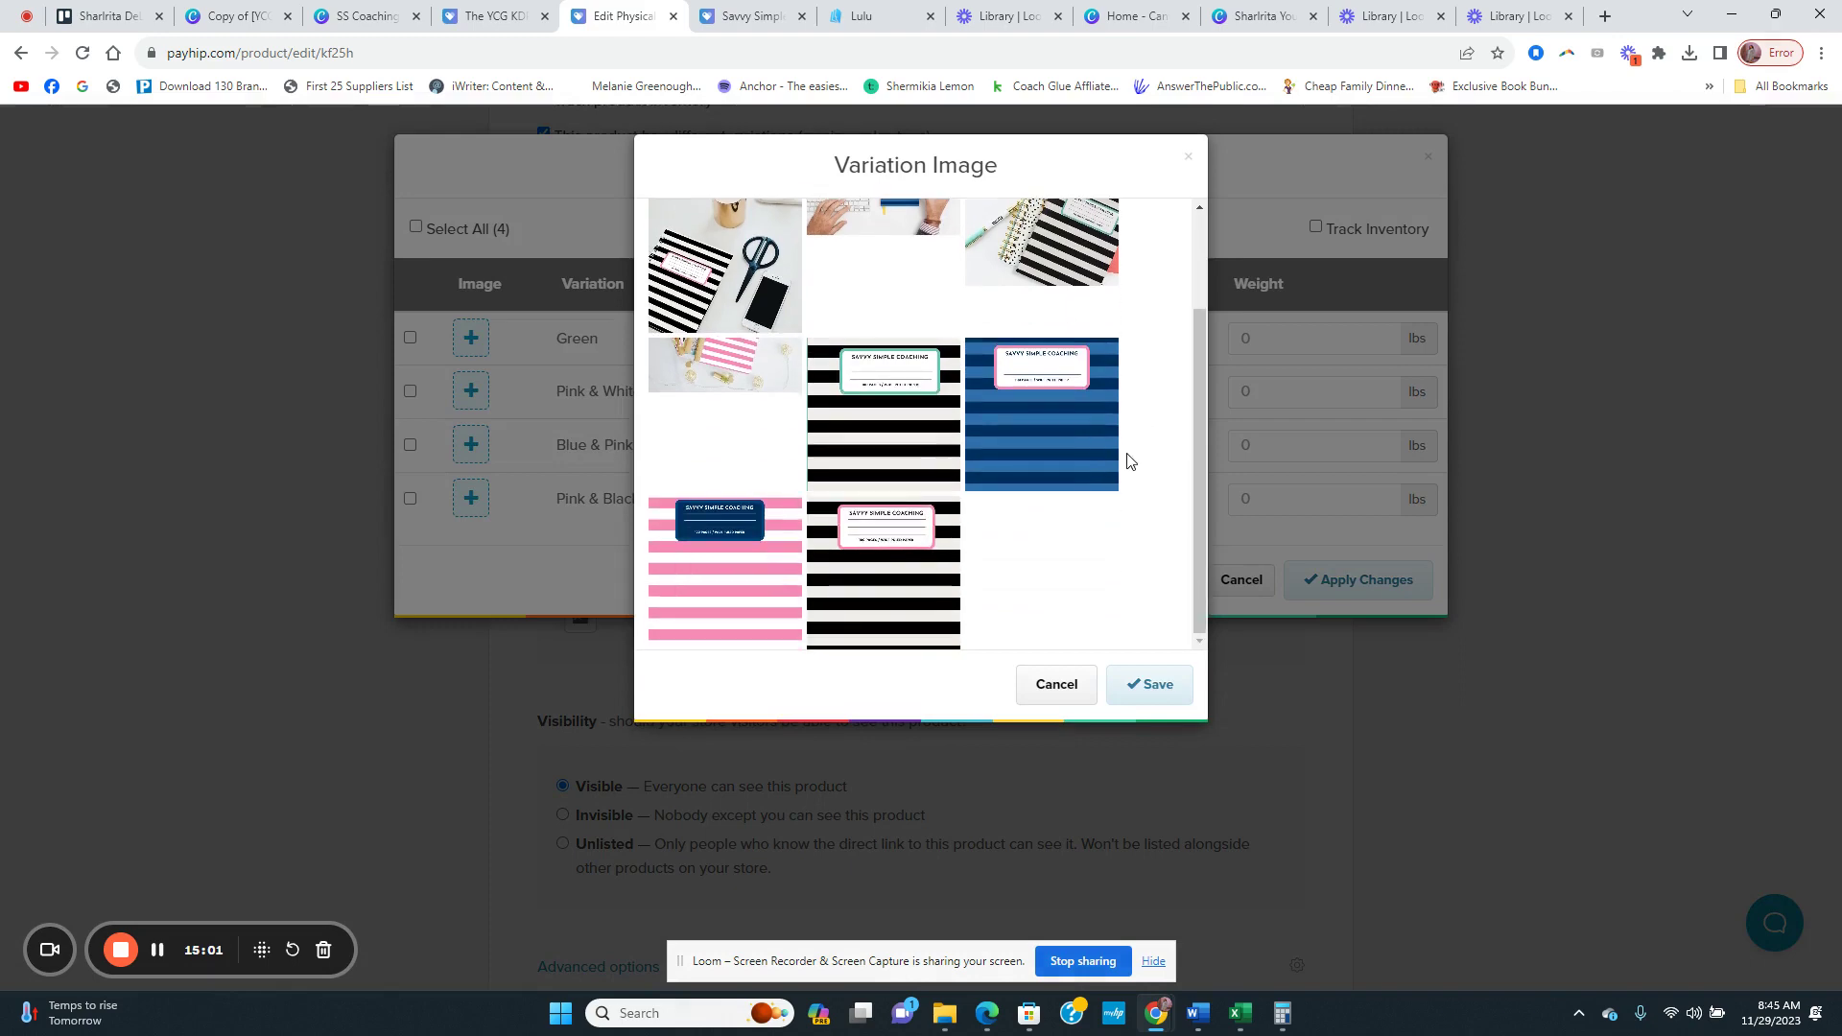
{"action": "left_click", "coordinate": [901, 410]}
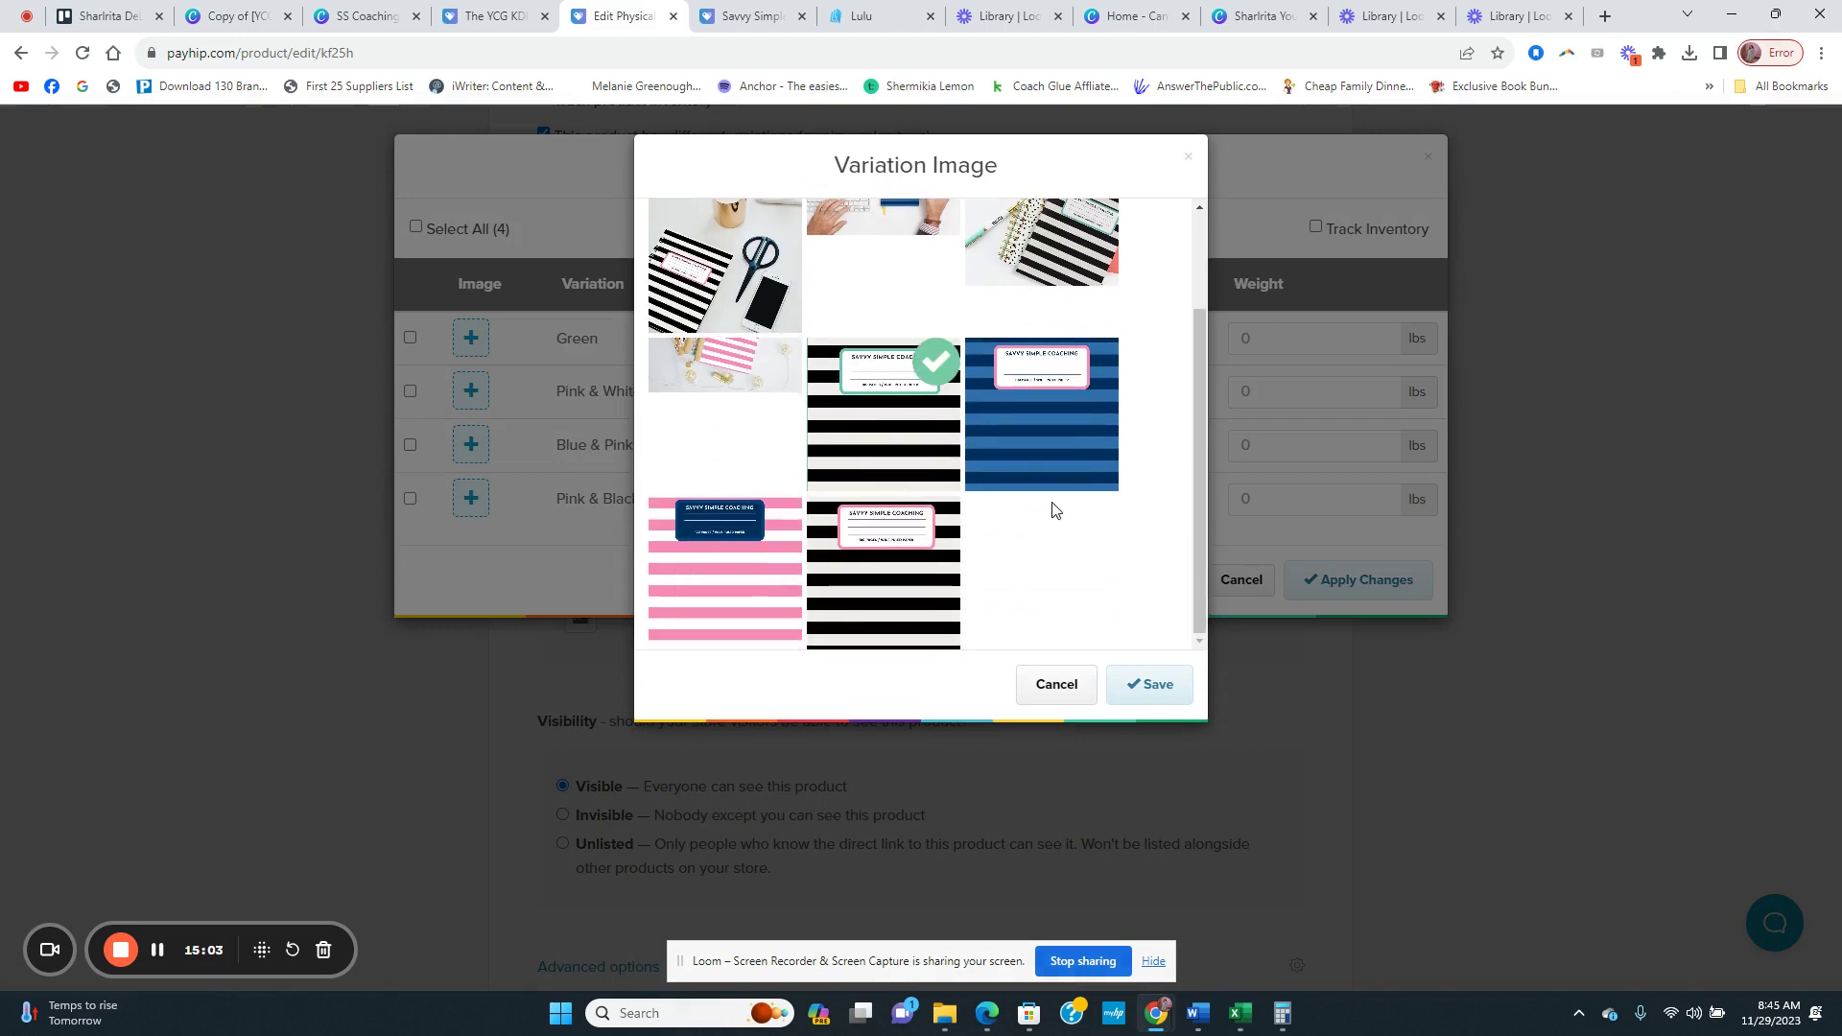
{"action": "left_click", "coordinate": [1158, 695]}
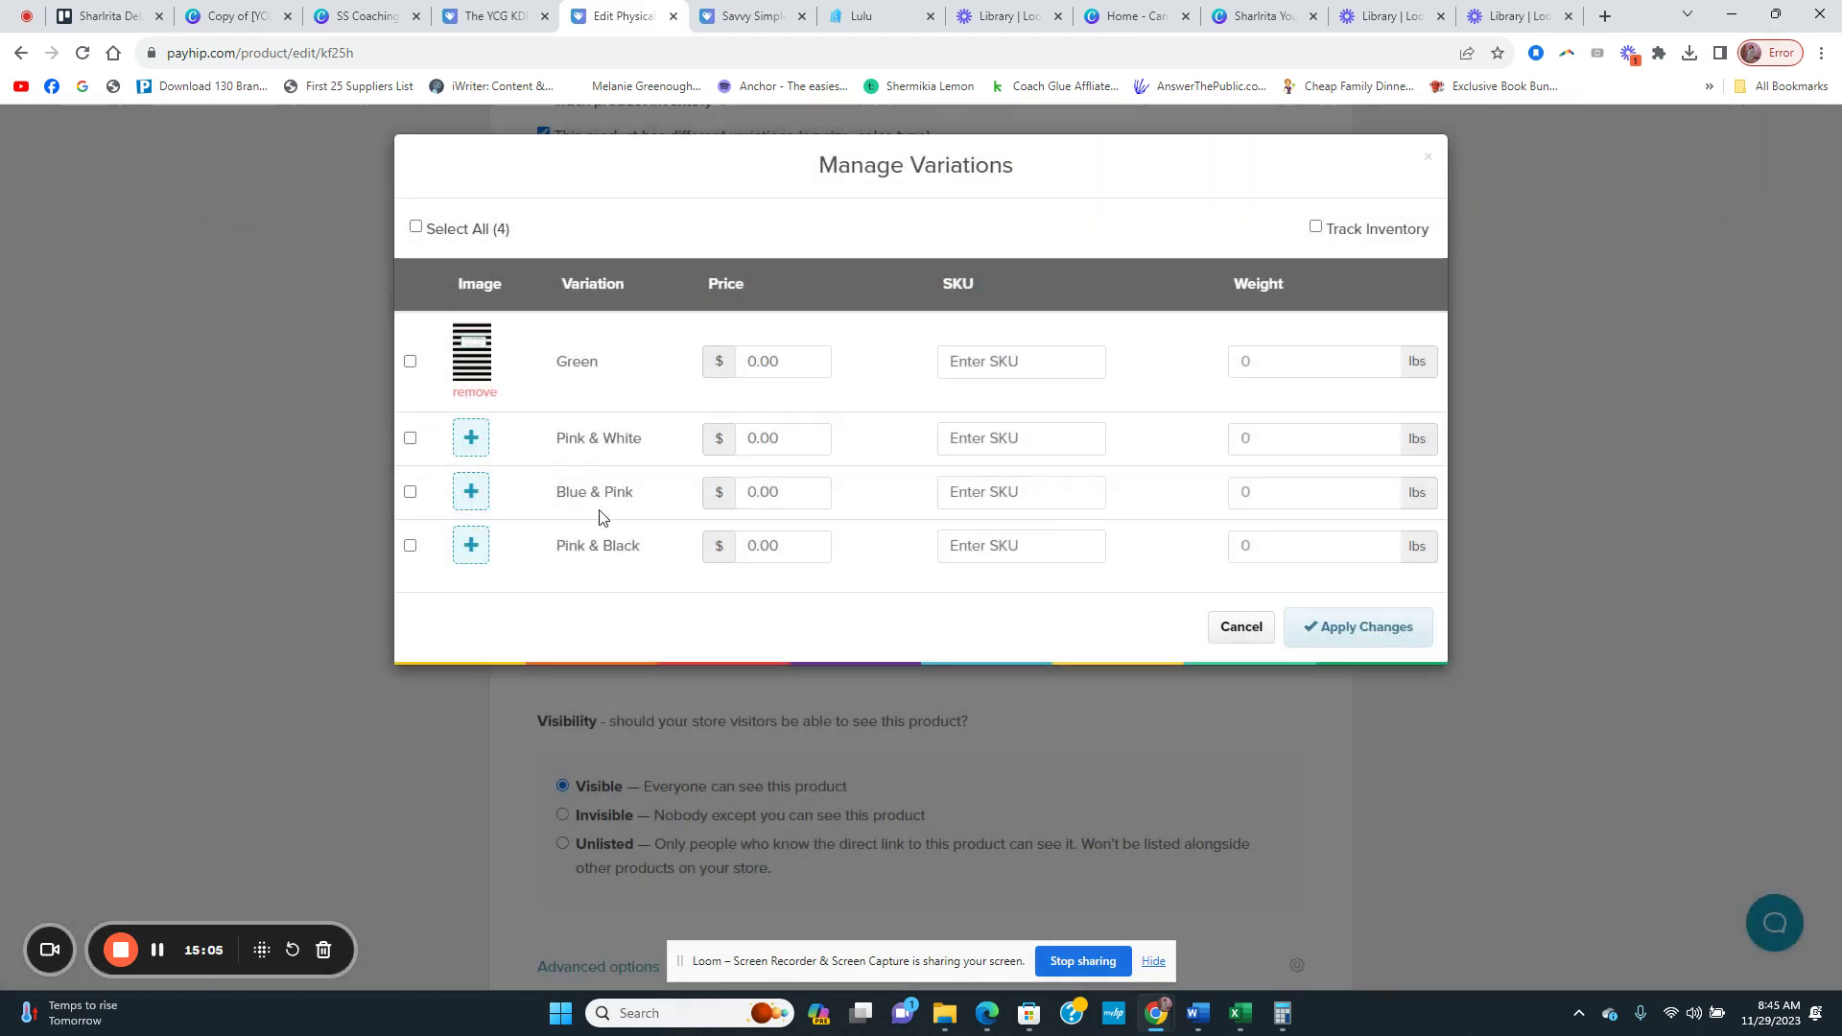
Step: Assign the pink-and-white striped cover with the navy label as the Pink & White variation's image
{"action": "left_click", "coordinate": [471, 447]}
{"action": "scroll", "coordinate": [913, 275], "scroll_direction": "up", "scroll_amount": 2}
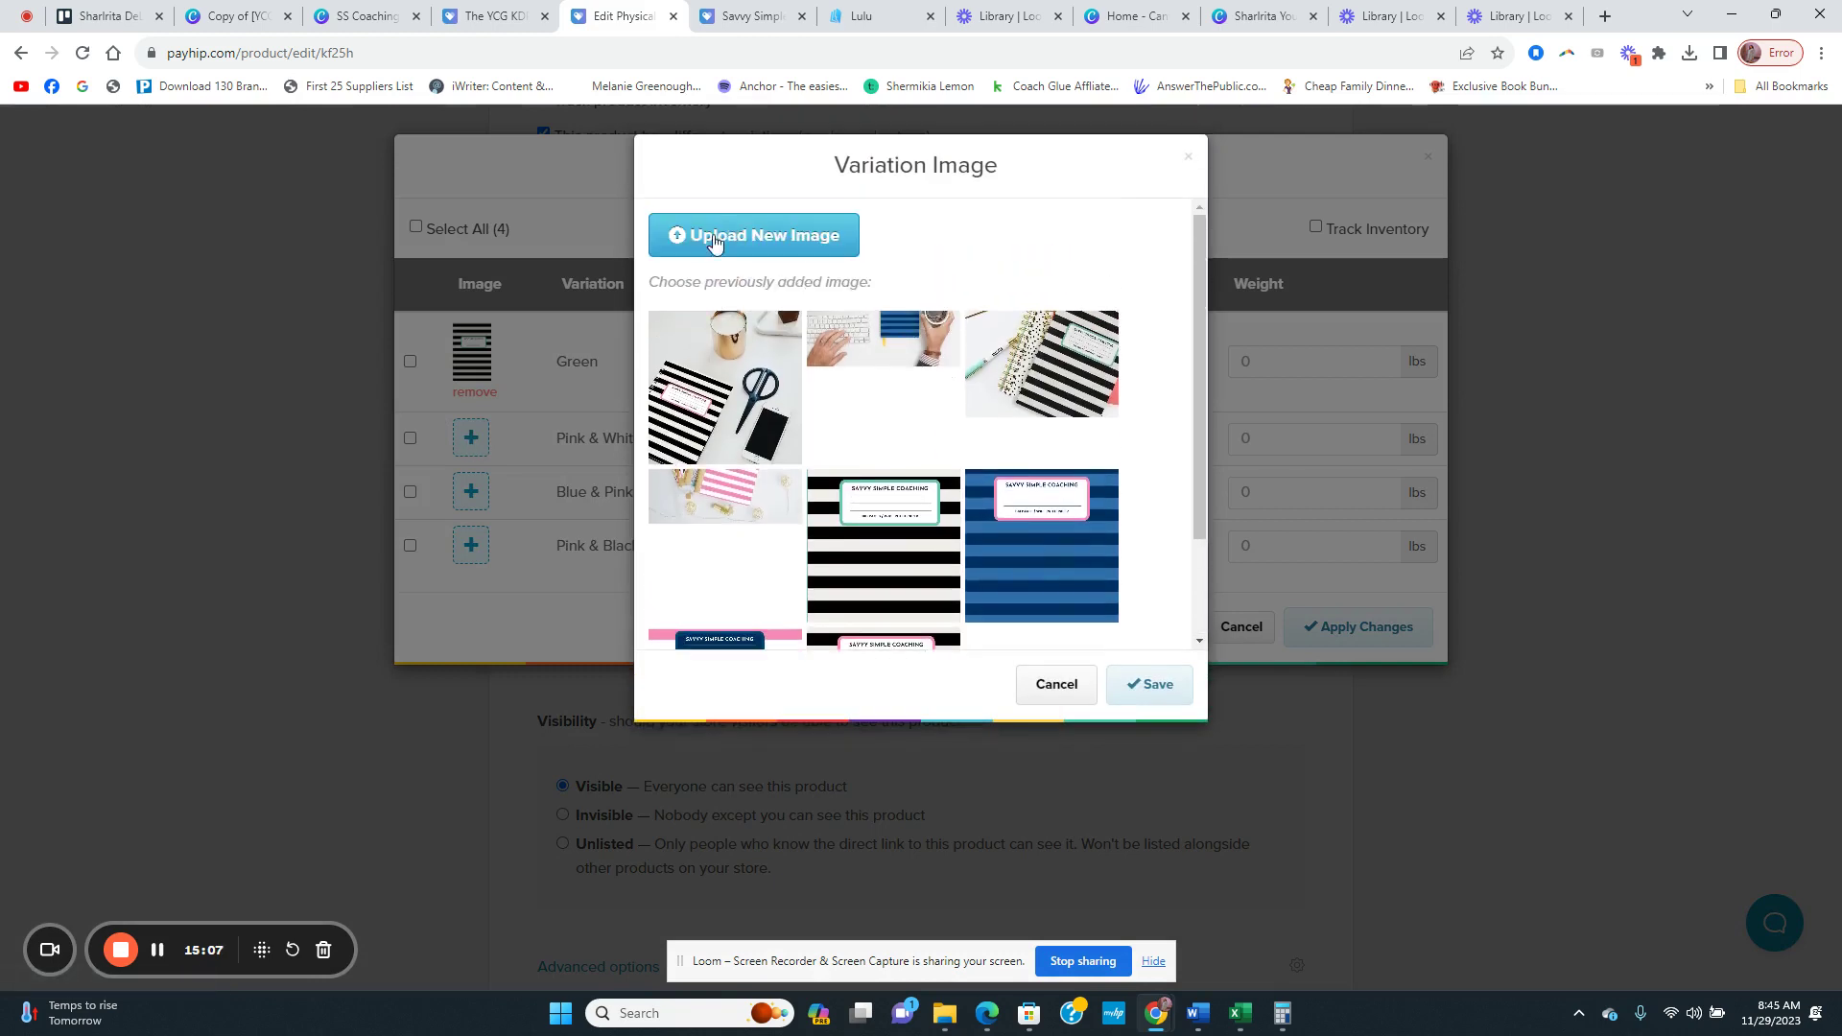
{"action": "scroll", "coordinate": [1015, 554], "scroll_direction": "down", "scroll_amount": 2}
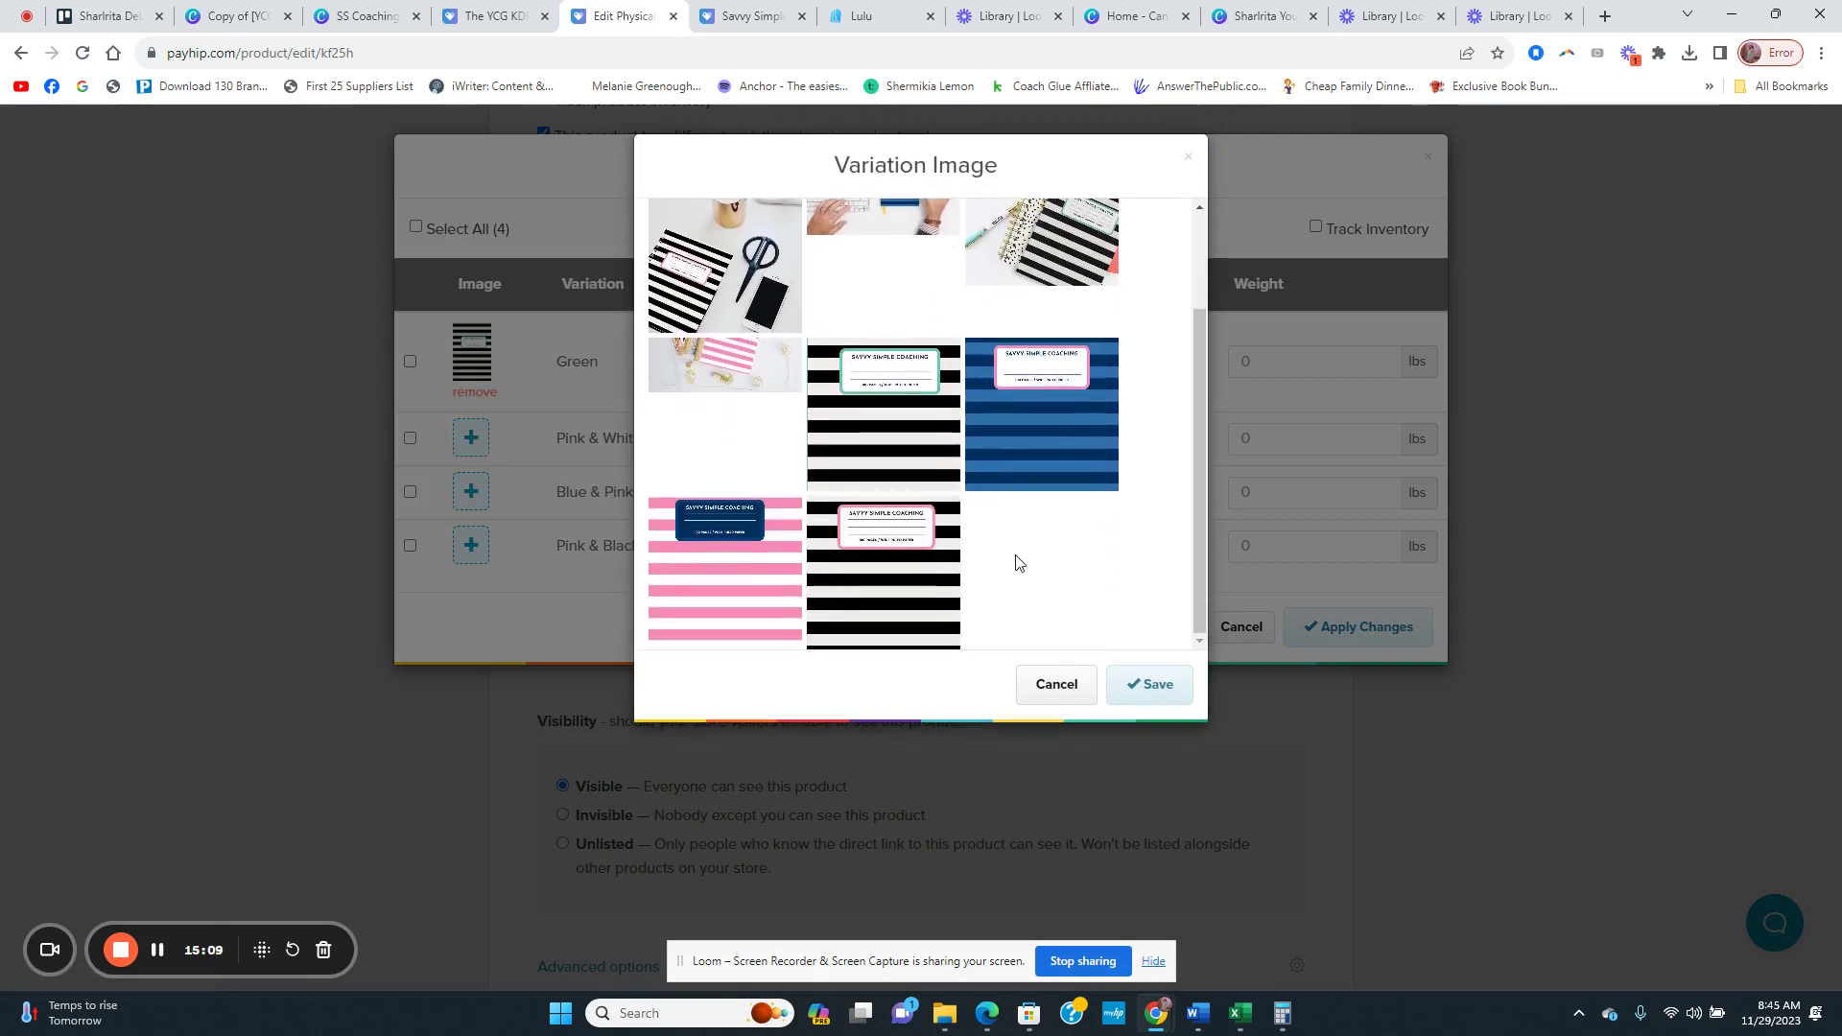
{"action": "left_click", "coordinate": [729, 570]}
{"action": "left_click", "coordinate": [1149, 683]}
Step: Assign the blue-striped cover to the Blue & Pink variation and the black-striped cover with the pink-framed label to Pink & Black
{"action": "left_click", "coordinate": [473, 530]}
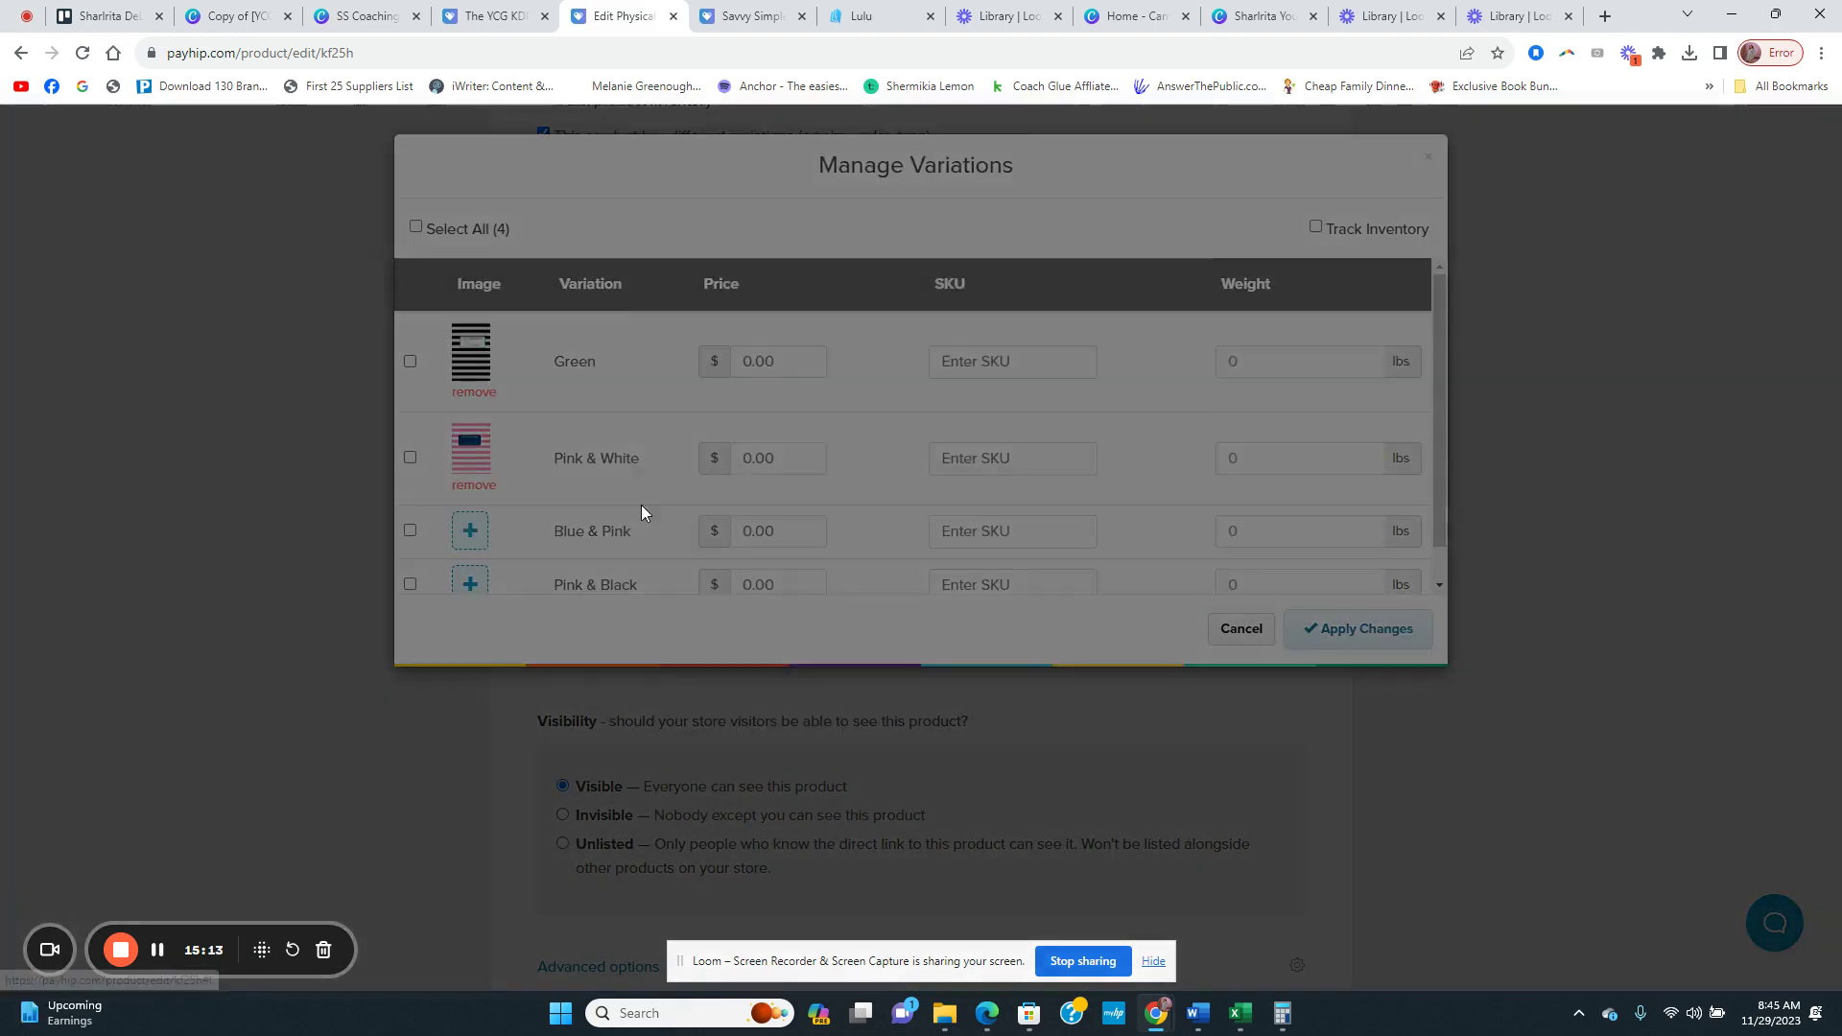
{"action": "left_click", "coordinate": [1103, 427]}
{"action": "left_click", "coordinate": [1146, 684]}
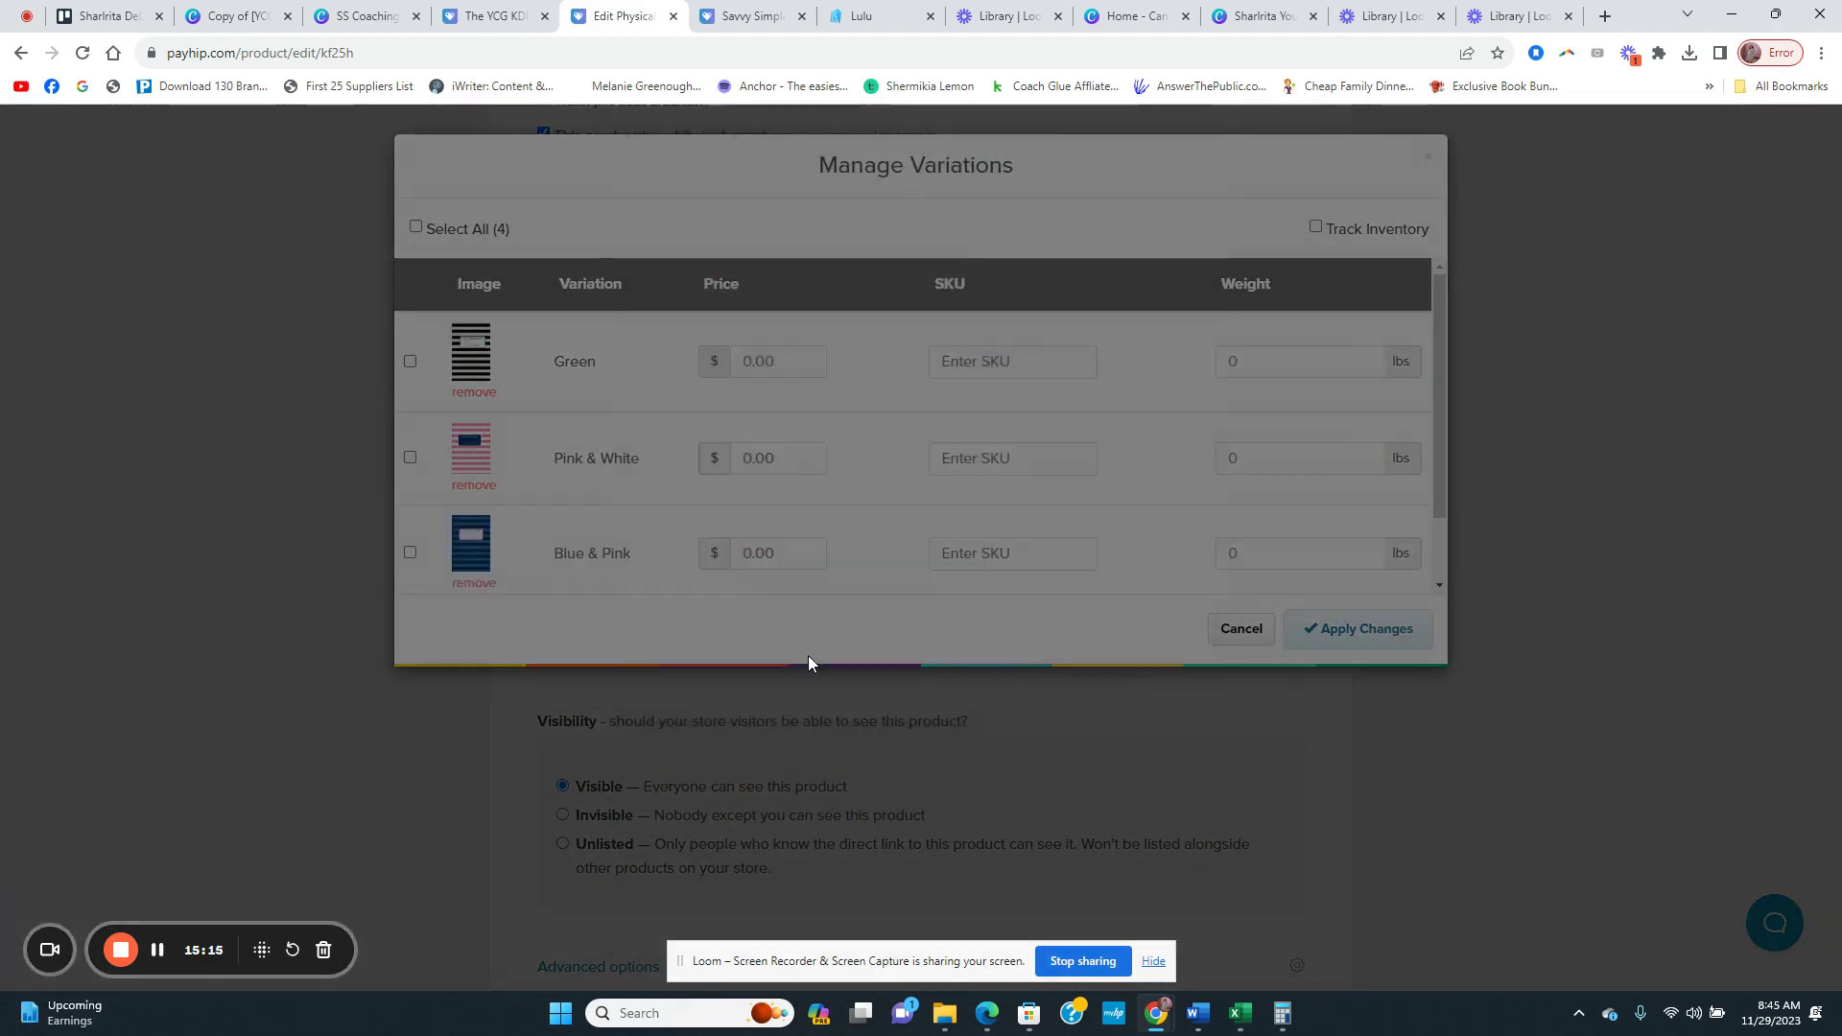
{"action": "scroll", "coordinate": [636, 474], "scroll_direction": "down", "scroll_amount": 1}
{"action": "left_click", "coordinate": [472, 546]}
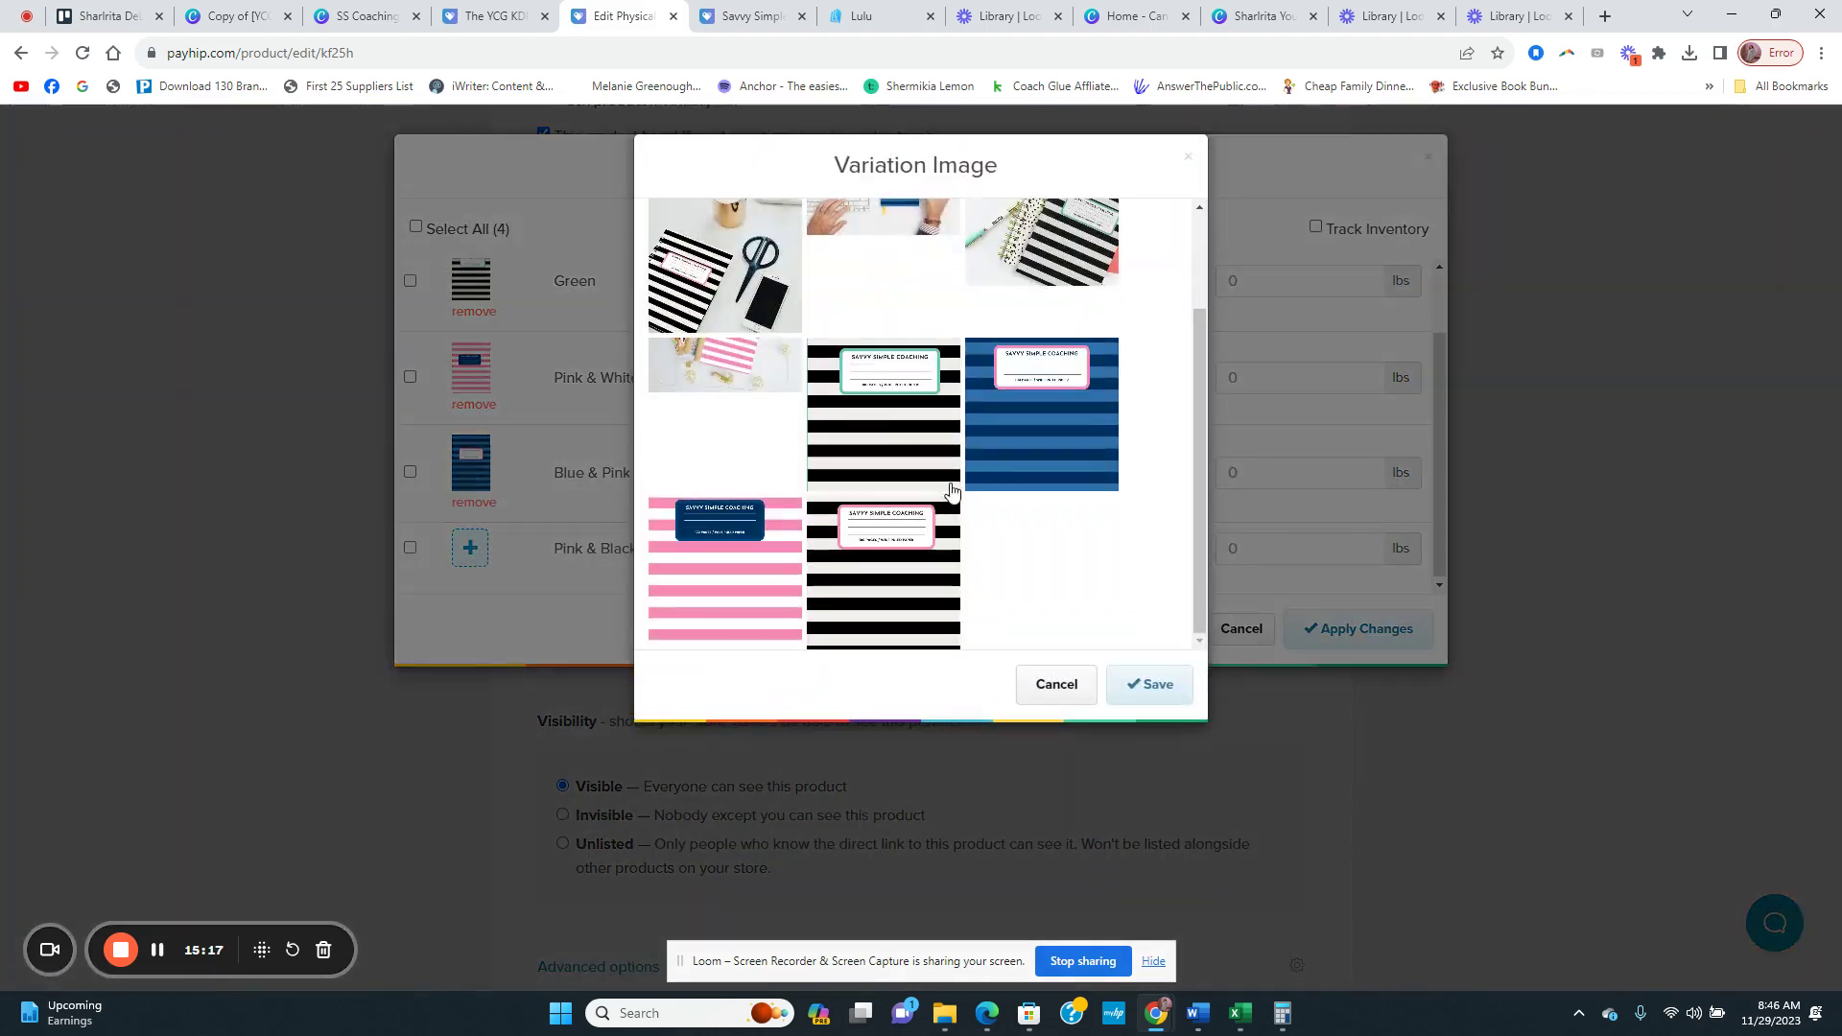
{"action": "left_click", "coordinate": [929, 571]}
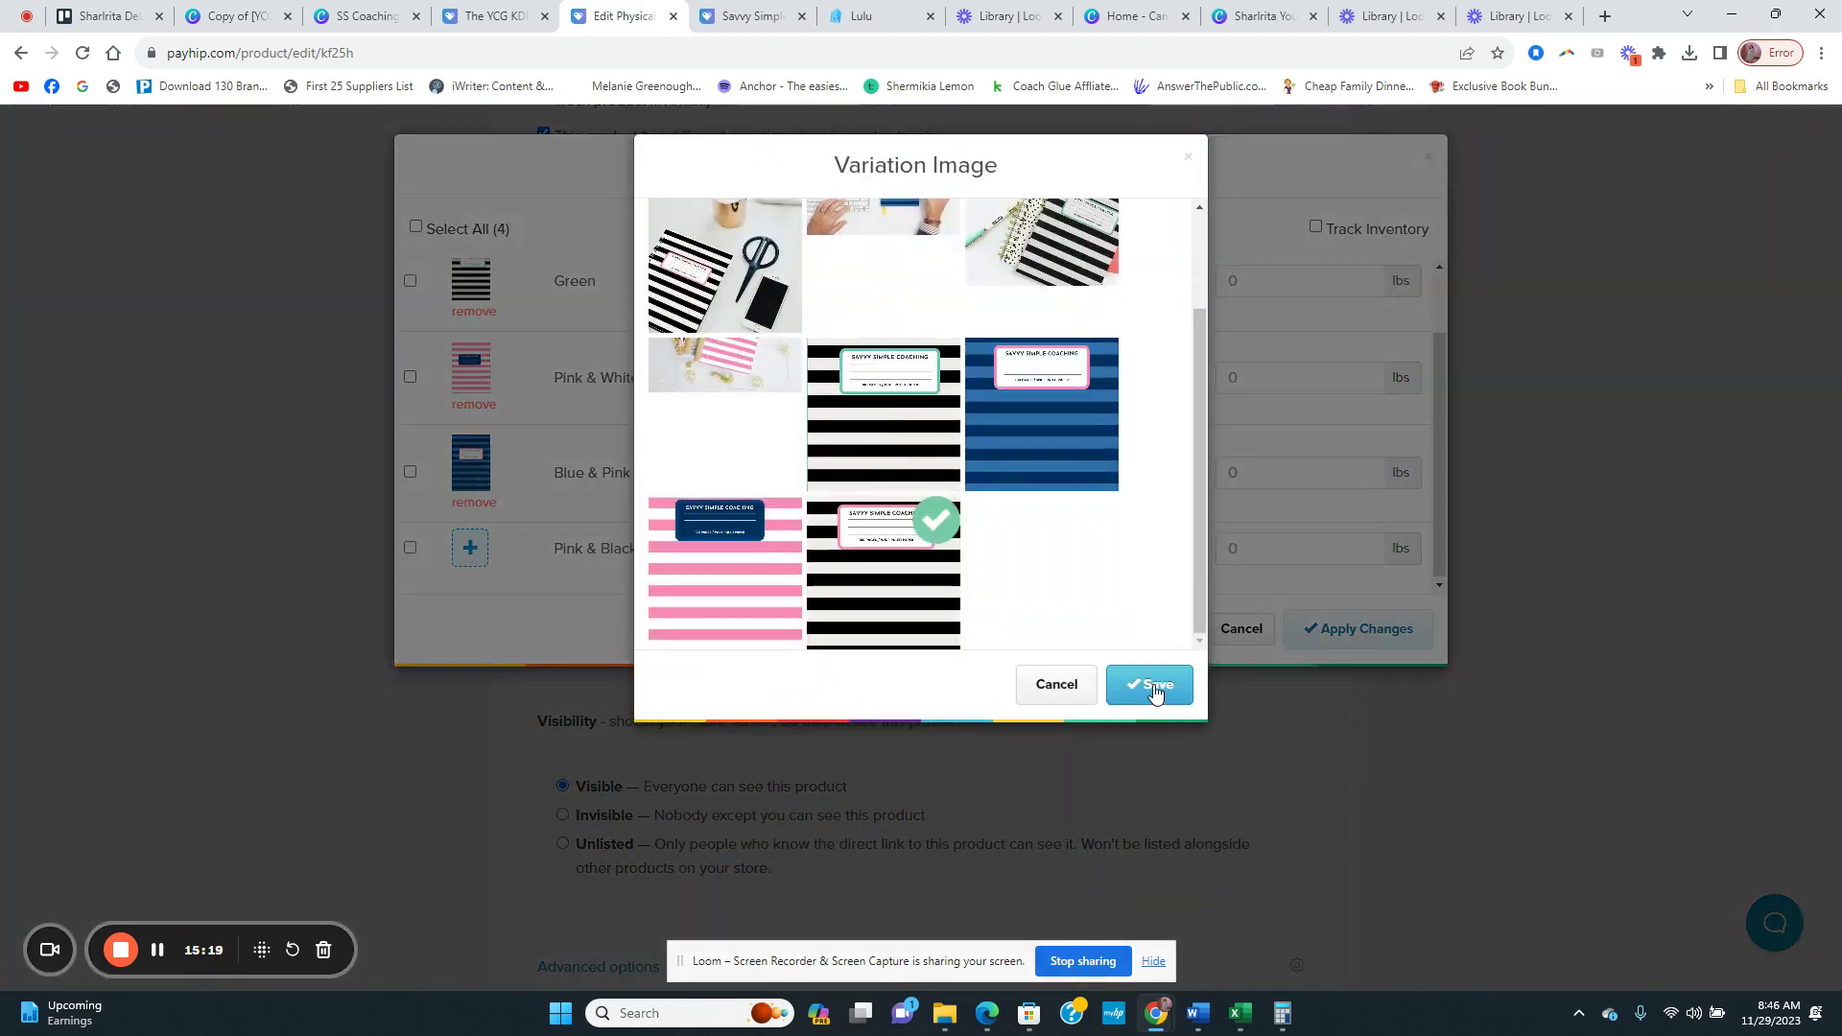
{"action": "left_click", "coordinate": [1154, 687]}
{"action": "scroll", "coordinate": [1061, 563], "scroll_direction": "down", "scroll_amount": 1}
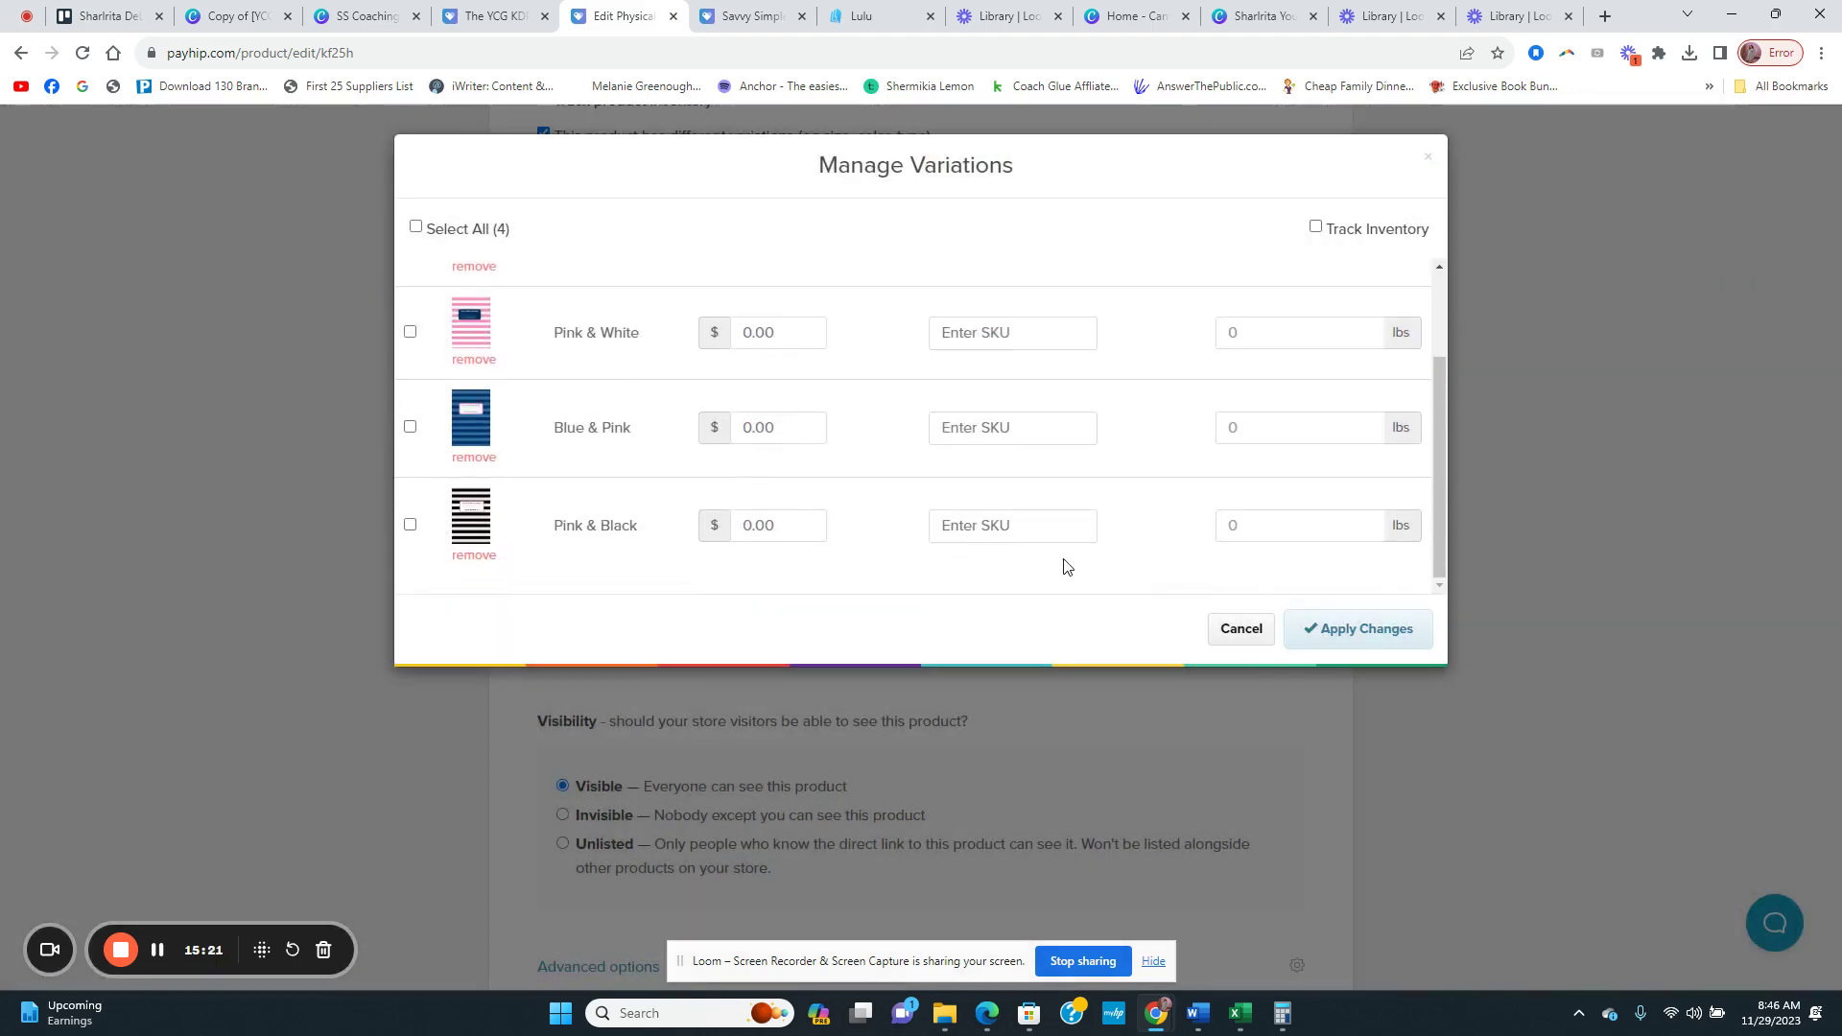
Step: Enter a SKU for the Green variation and set the Pink & White variation's SKU to 99902
{"action": "scroll", "coordinate": [818, 362], "scroll_direction": "up", "scroll_amount": 3}
{"action": "scroll", "coordinate": [830, 537], "scroll_direction": "down", "scroll_amount": 2}
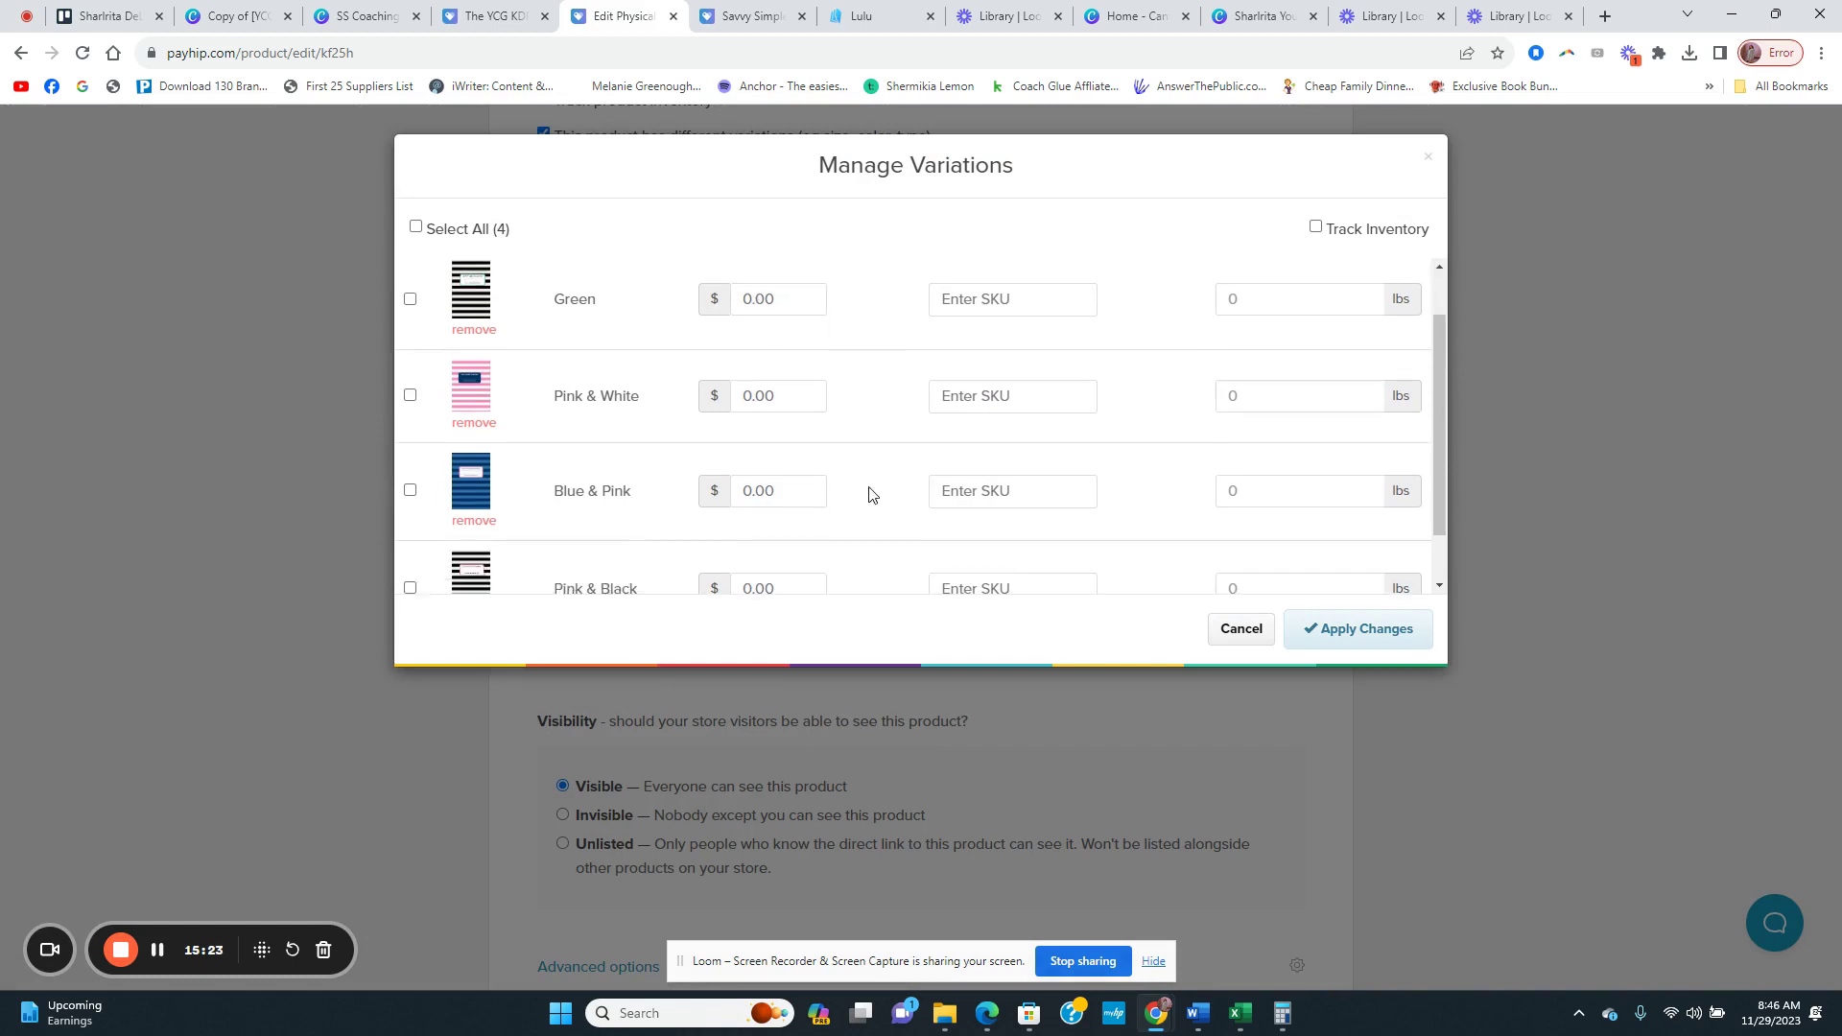
{"action": "scroll", "coordinate": [976, 377], "scroll_direction": "up", "scroll_amount": 2}
{"action": "left_click", "coordinate": [979, 362]}
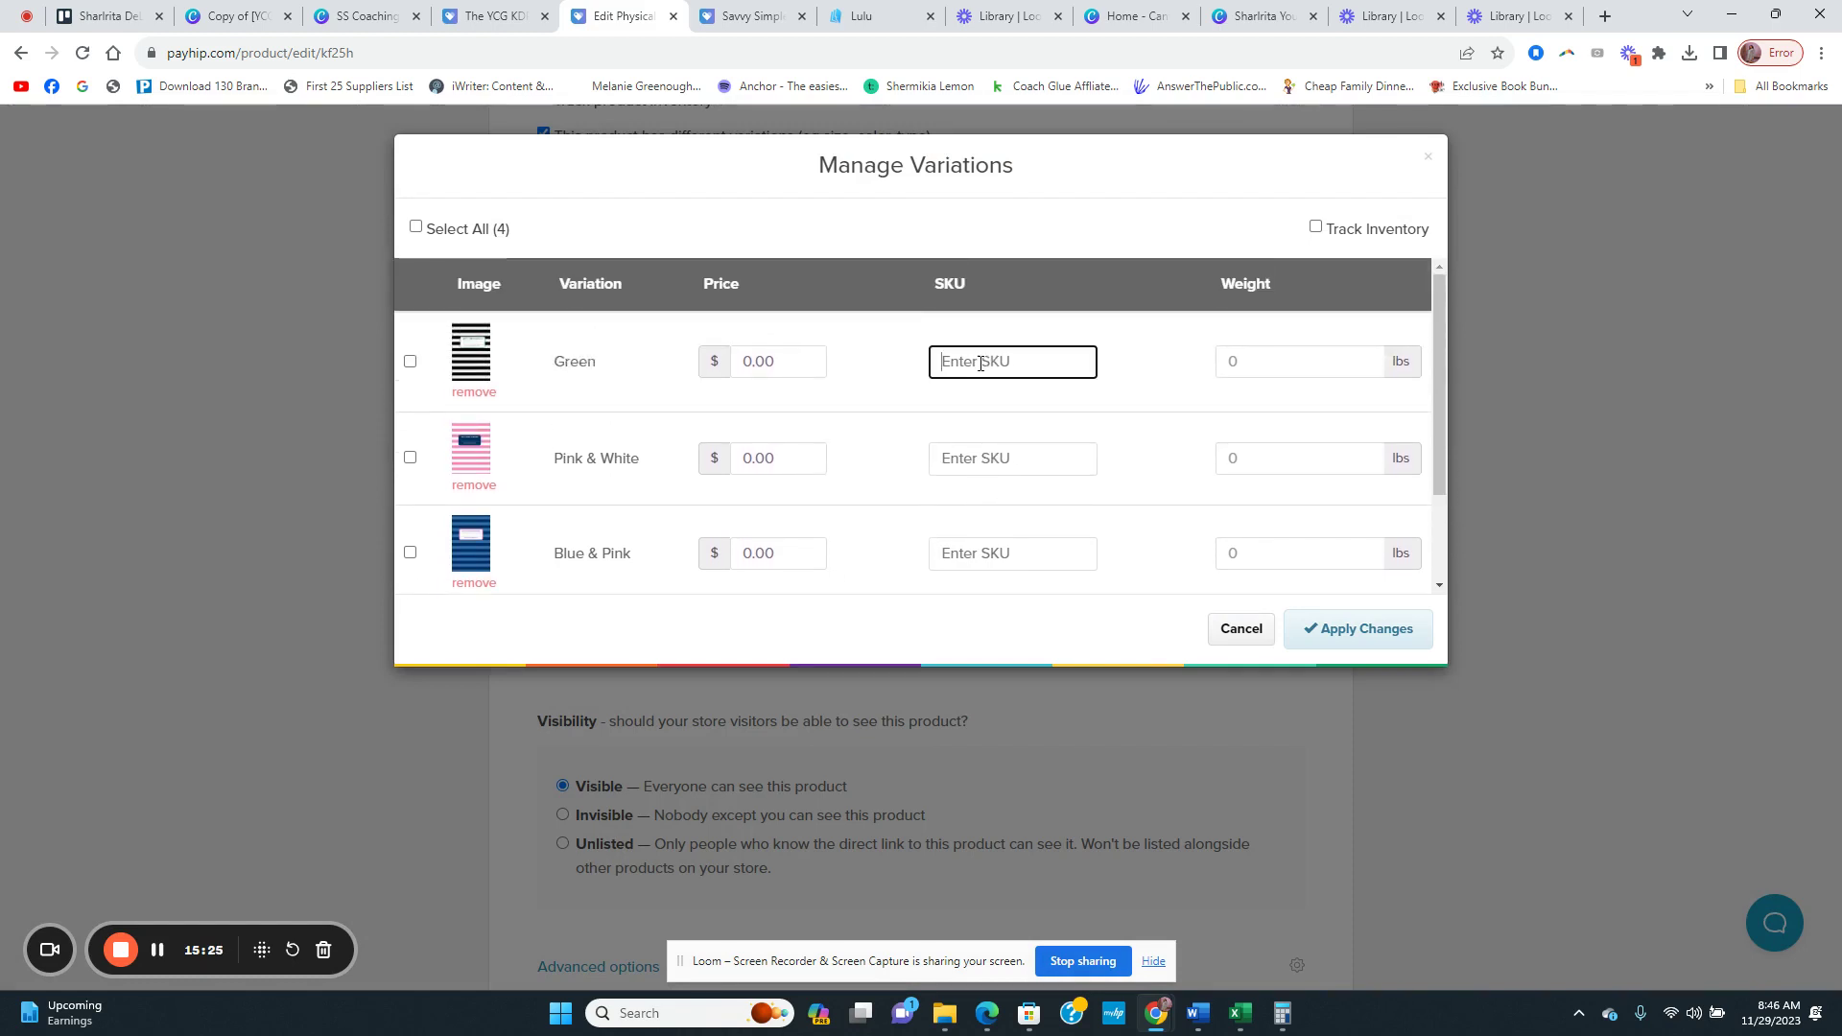
{"action": "type", "text": "9990"}
{"action": "left_click", "coordinate": [973, 458]}
{"action": "type", "text": "99902"}
Step: Set the SKU of the Blue & Pink variation to 99903 and of Pink & Black to 99904
{"action": "scroll", "coordinate": [1015, 498], "scroll_direction": "down", "scroll_amount": 2}
{"action": "left_click", "coordinate": [989, 429]}
{"action": "type", "text": "999"}
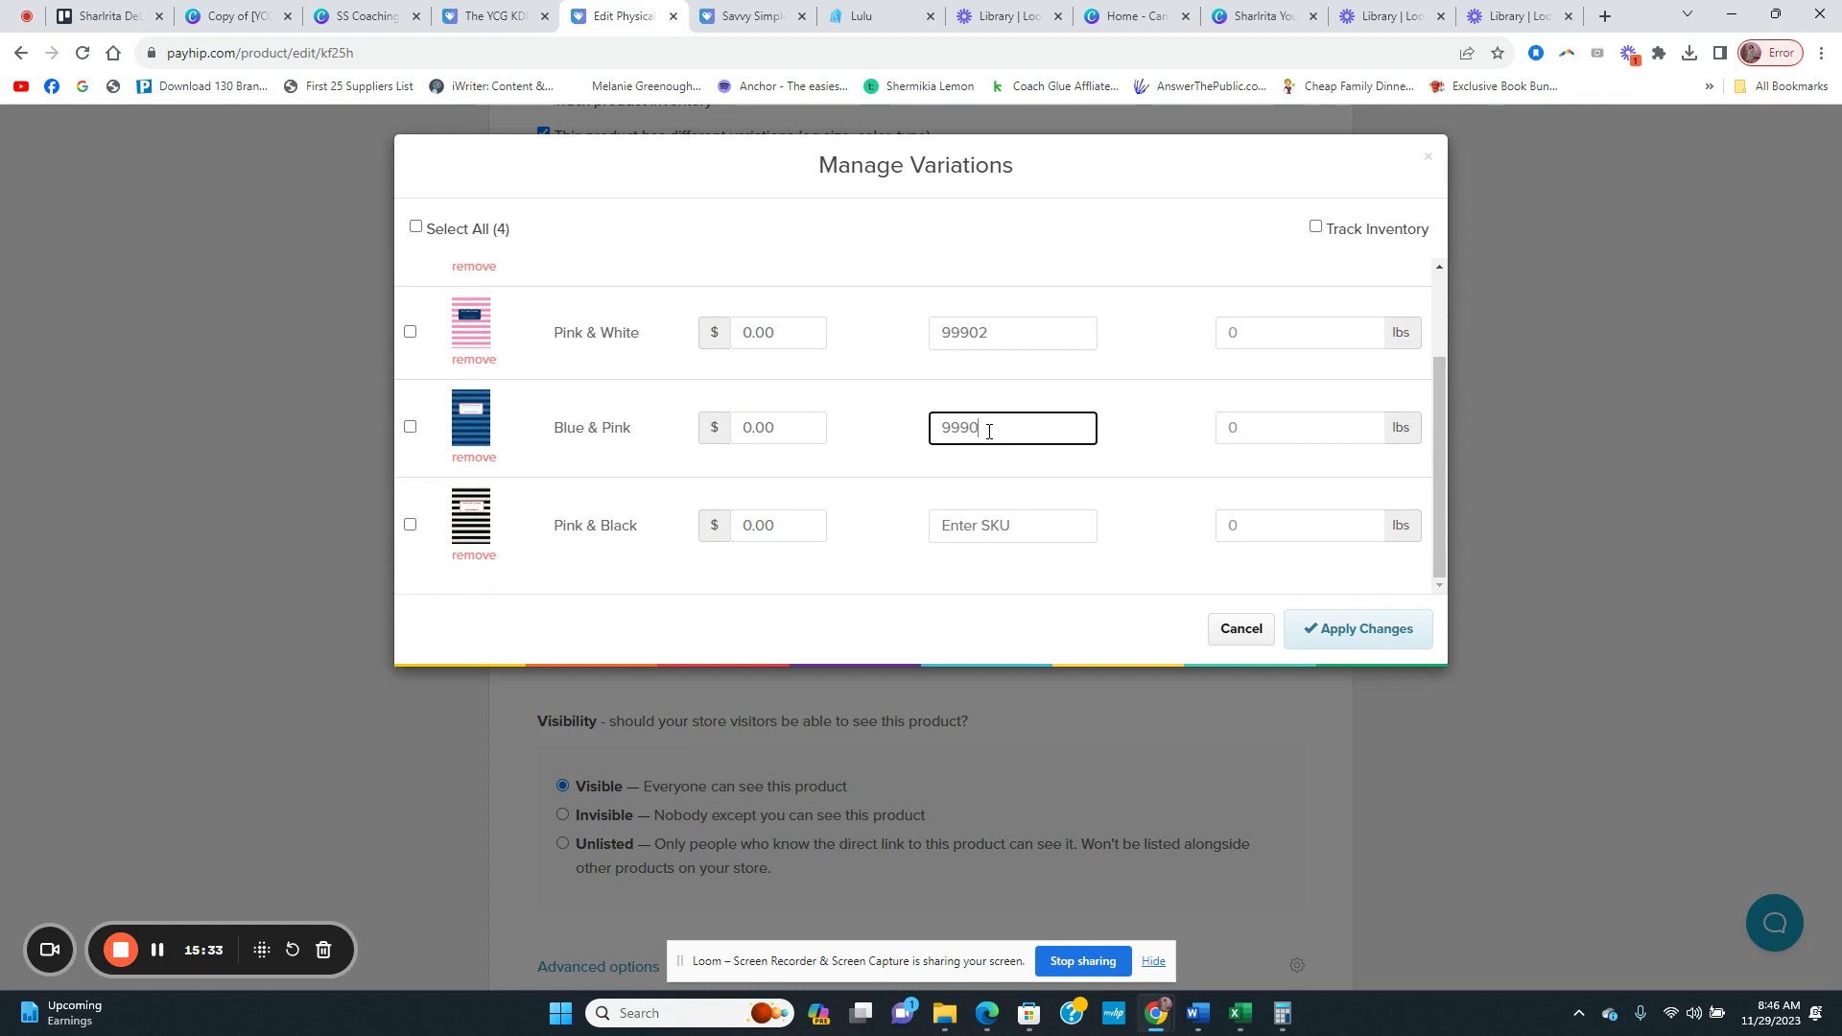
{"action": "left_click", "coordinate": [993, 524]}
{"action": "type", "text": "99904"}
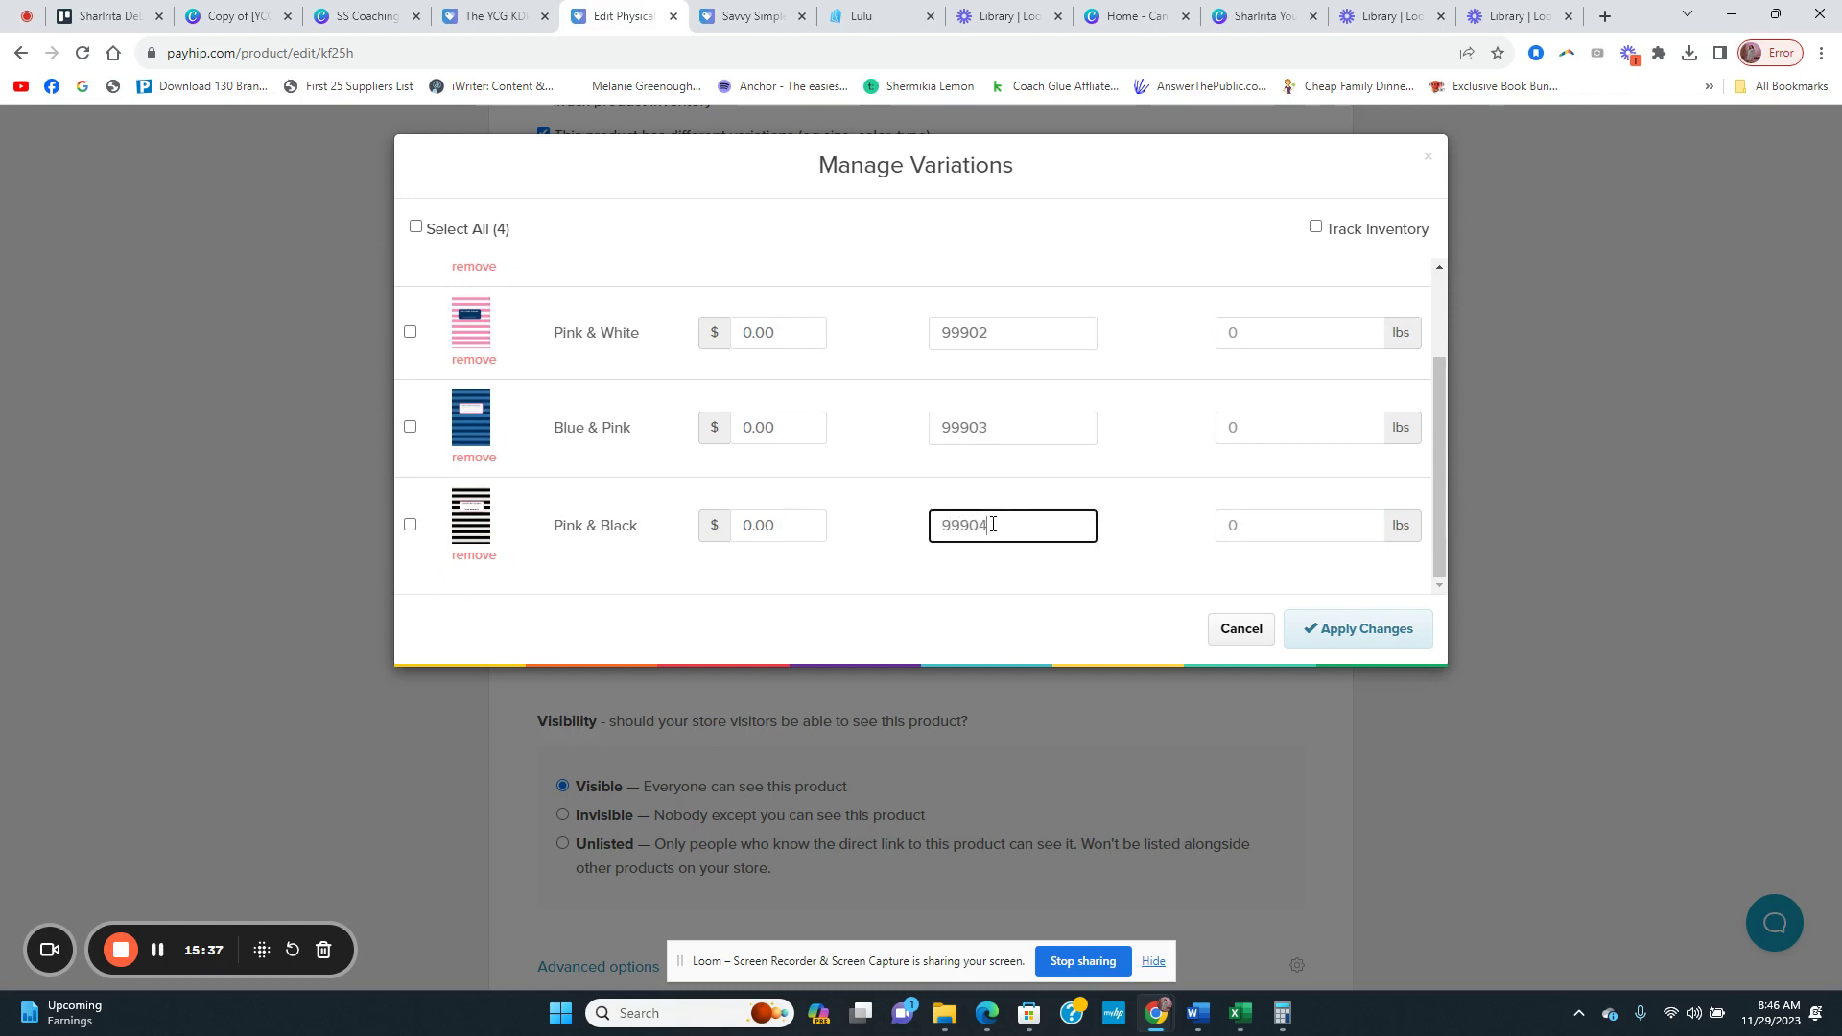
Step: Search the web in a new browser tab for how much a notebook weighs
{"action": "left_click", "coordinate": [1259, 336]}
{"action": "key", "text": "ctrl+t"}
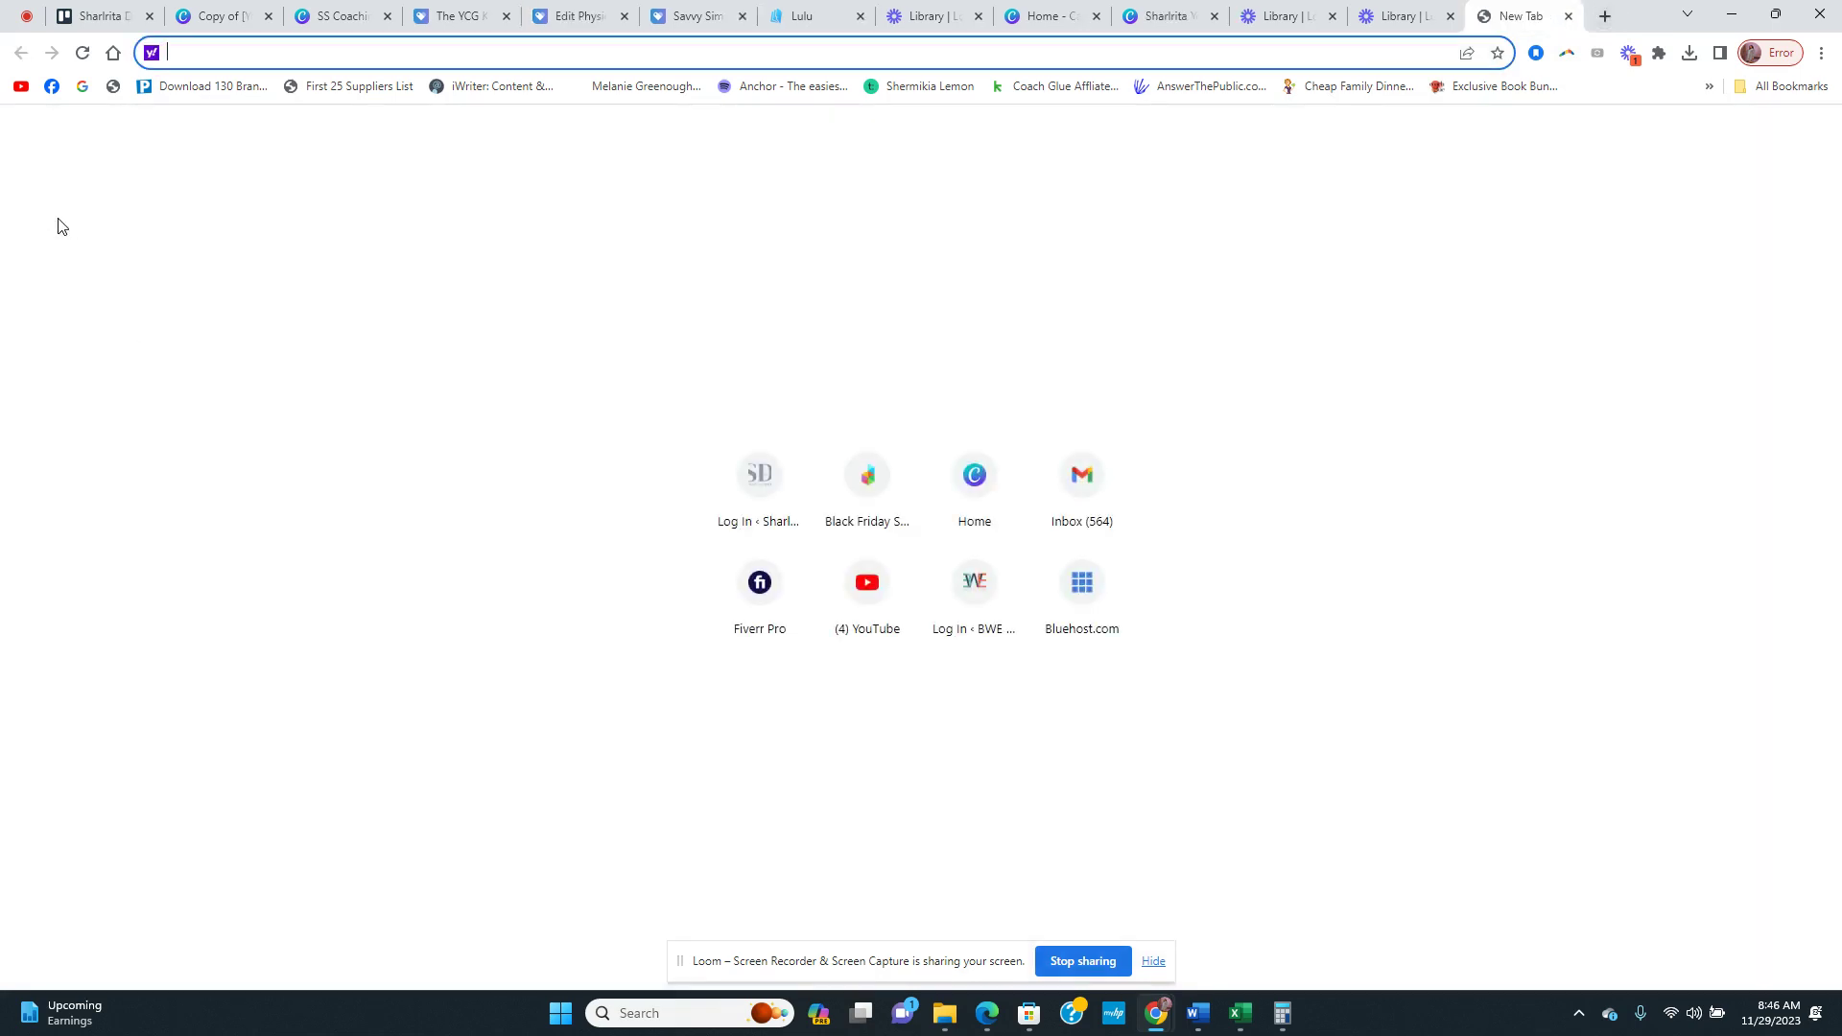
{"action": "type", "text": "how"}
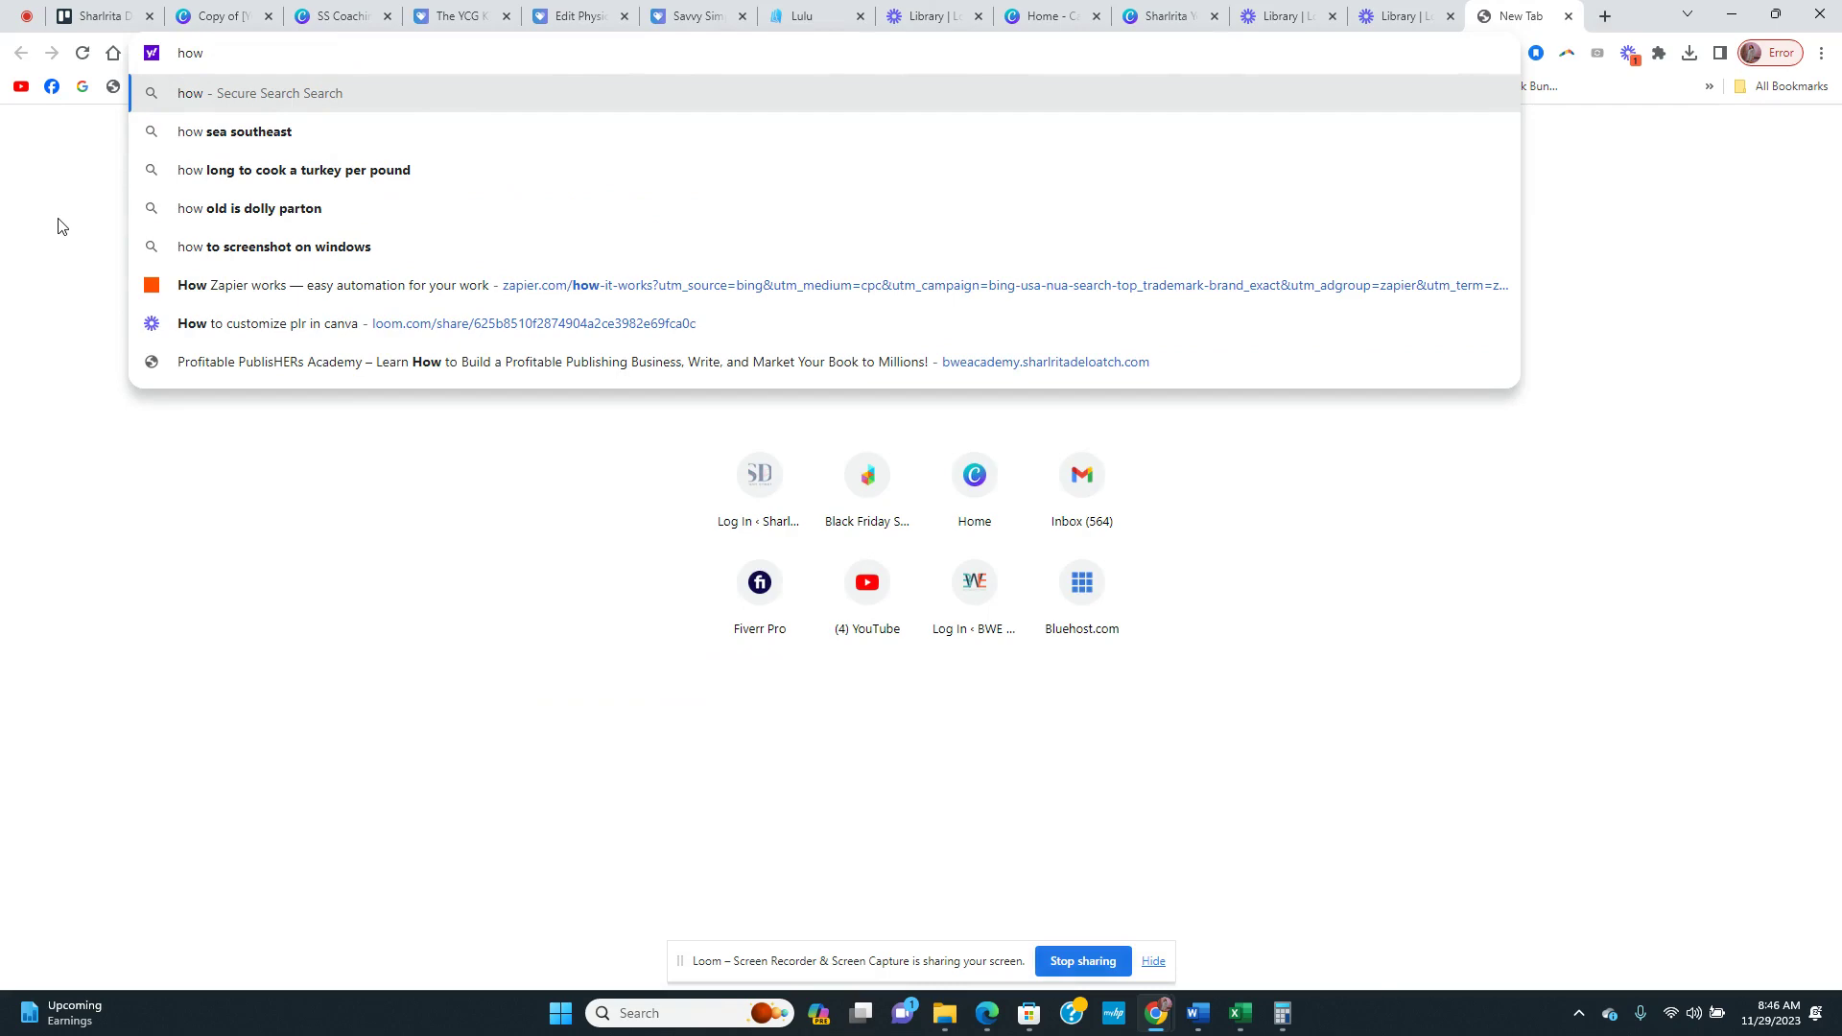
{"action": "key", "text": "BackSpace"}
{"action": "key", "text": "BackSpace"}
{"action": "key", "text": "BackSpace"}
{"action": "type", "text": "b"}
{"action": "key", "text": "BackSpace"}
{"action": "key", "text": "BackSpace"}
{"action": "type", "text": "h"}
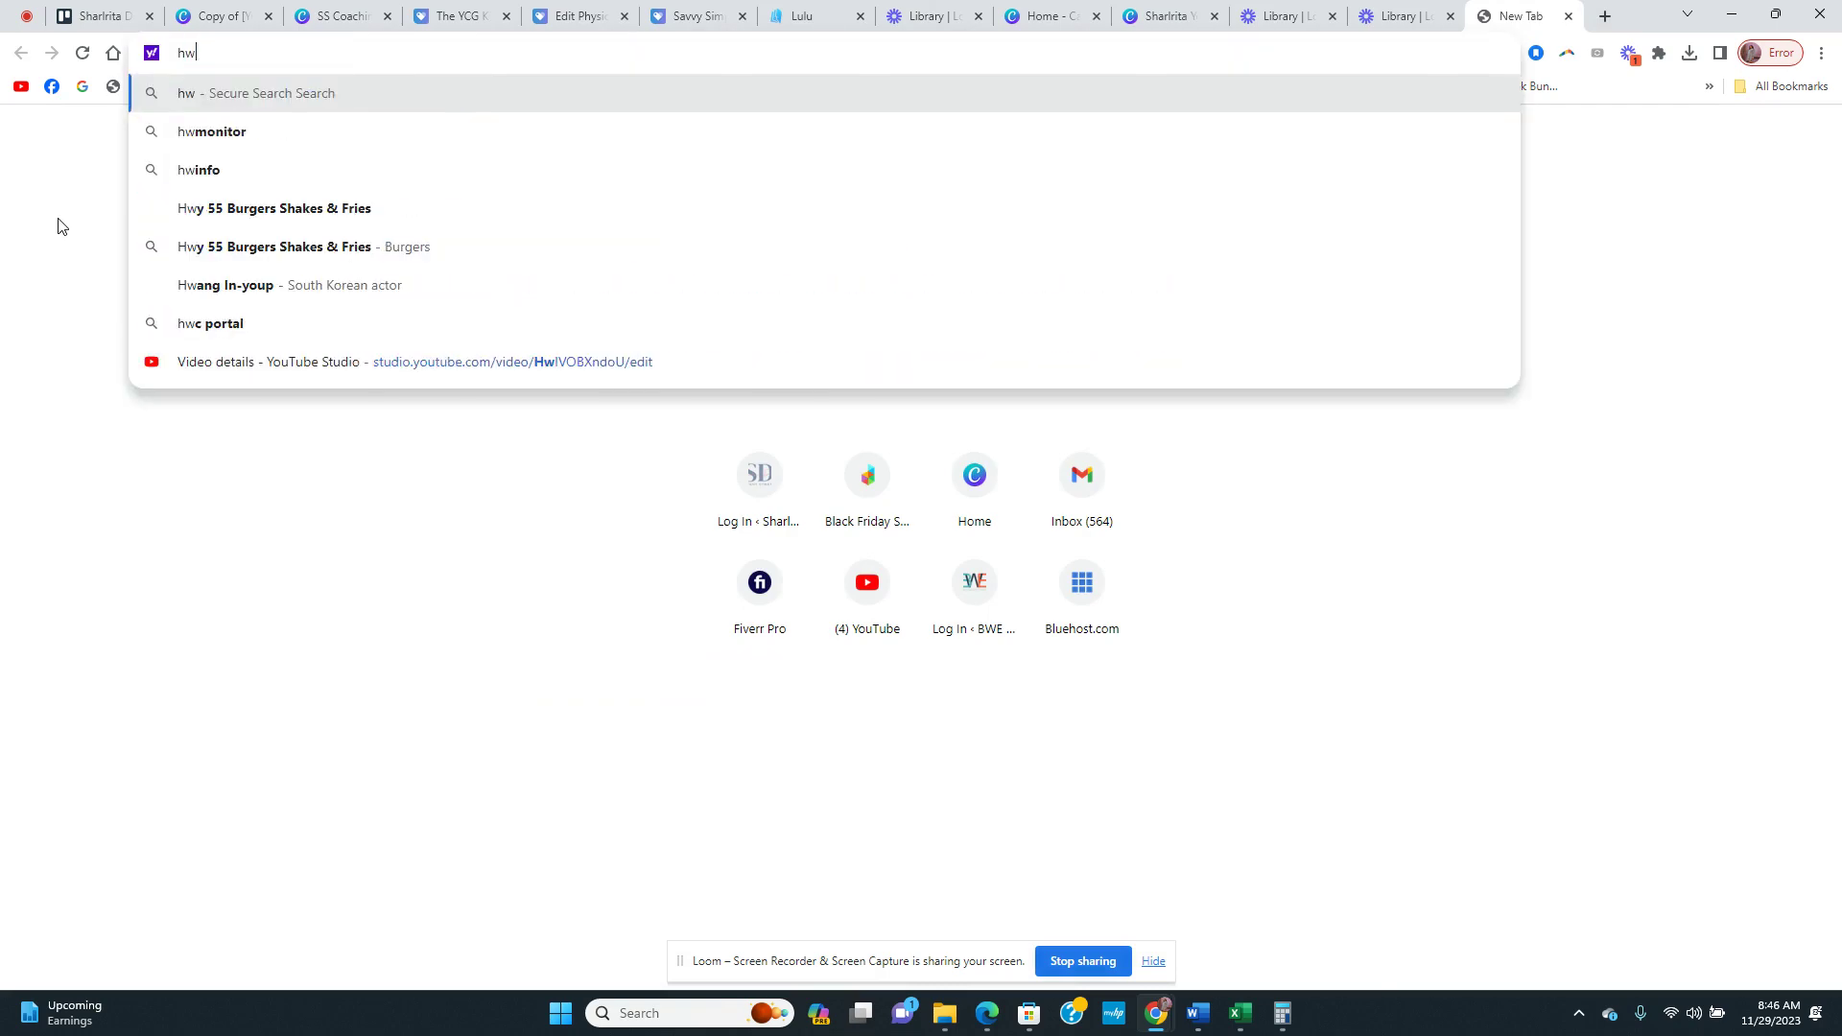
{"action": "key", "text": "BackSpace"}
{"action": "type", "text": "how much"}
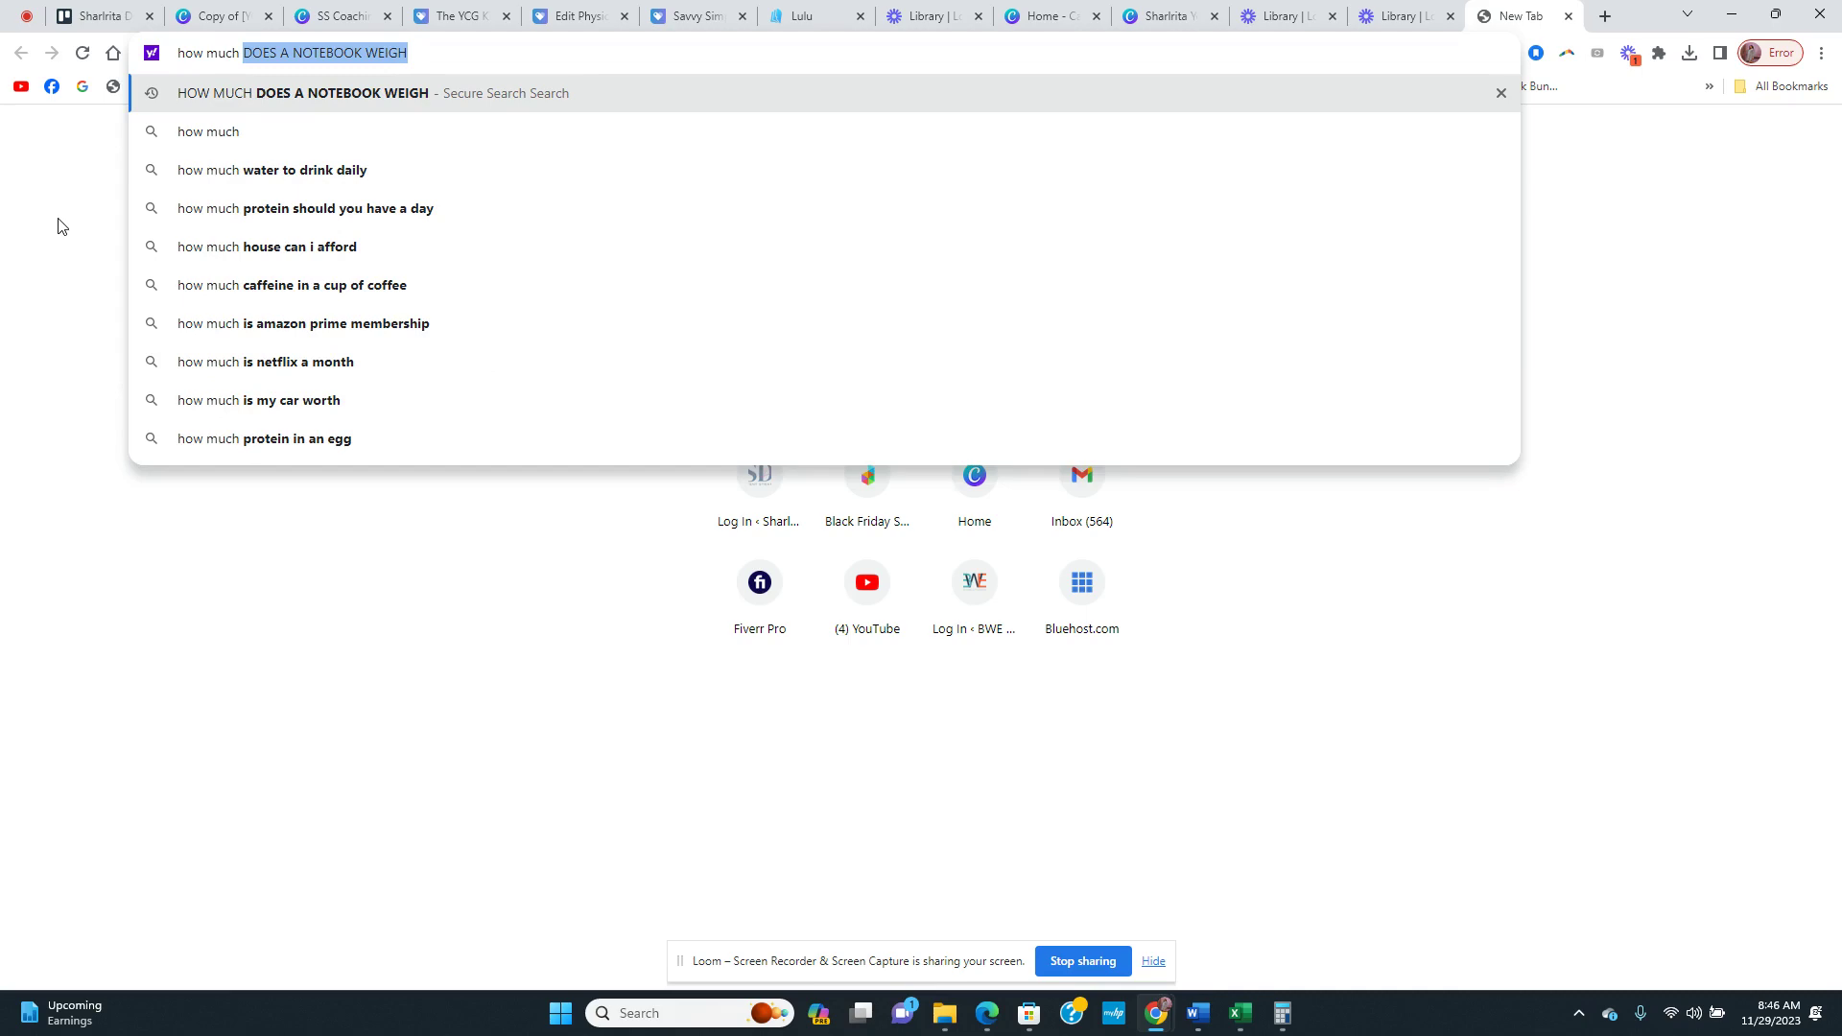
{"action": "key", "text": "Return"}
Step: Look up the spiral notebook's weight in pounds in the paper notebook result and return to the product's variations
{"action": "scroll", "coordinate": [384, 403], "scroll_direction": "down", "scroll_amount": 2}
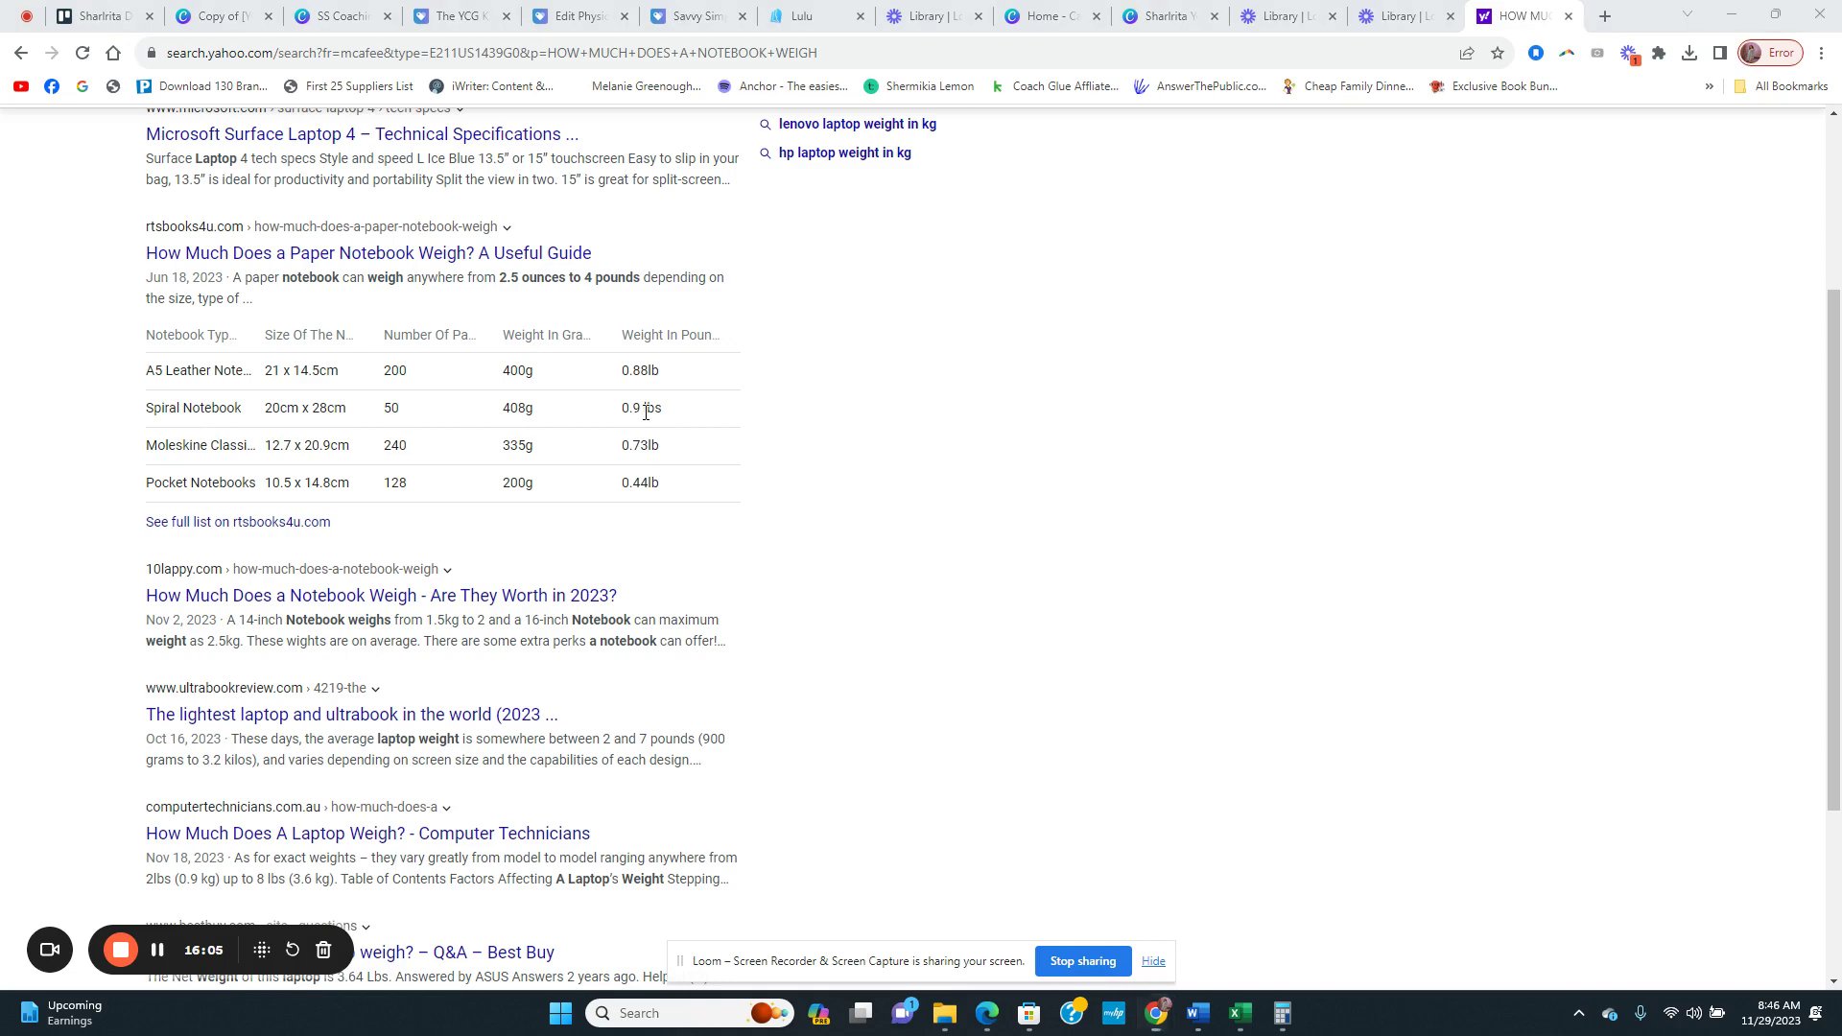
{"action": "key", "text": "super"}
{"action": "key", "text": "super"}
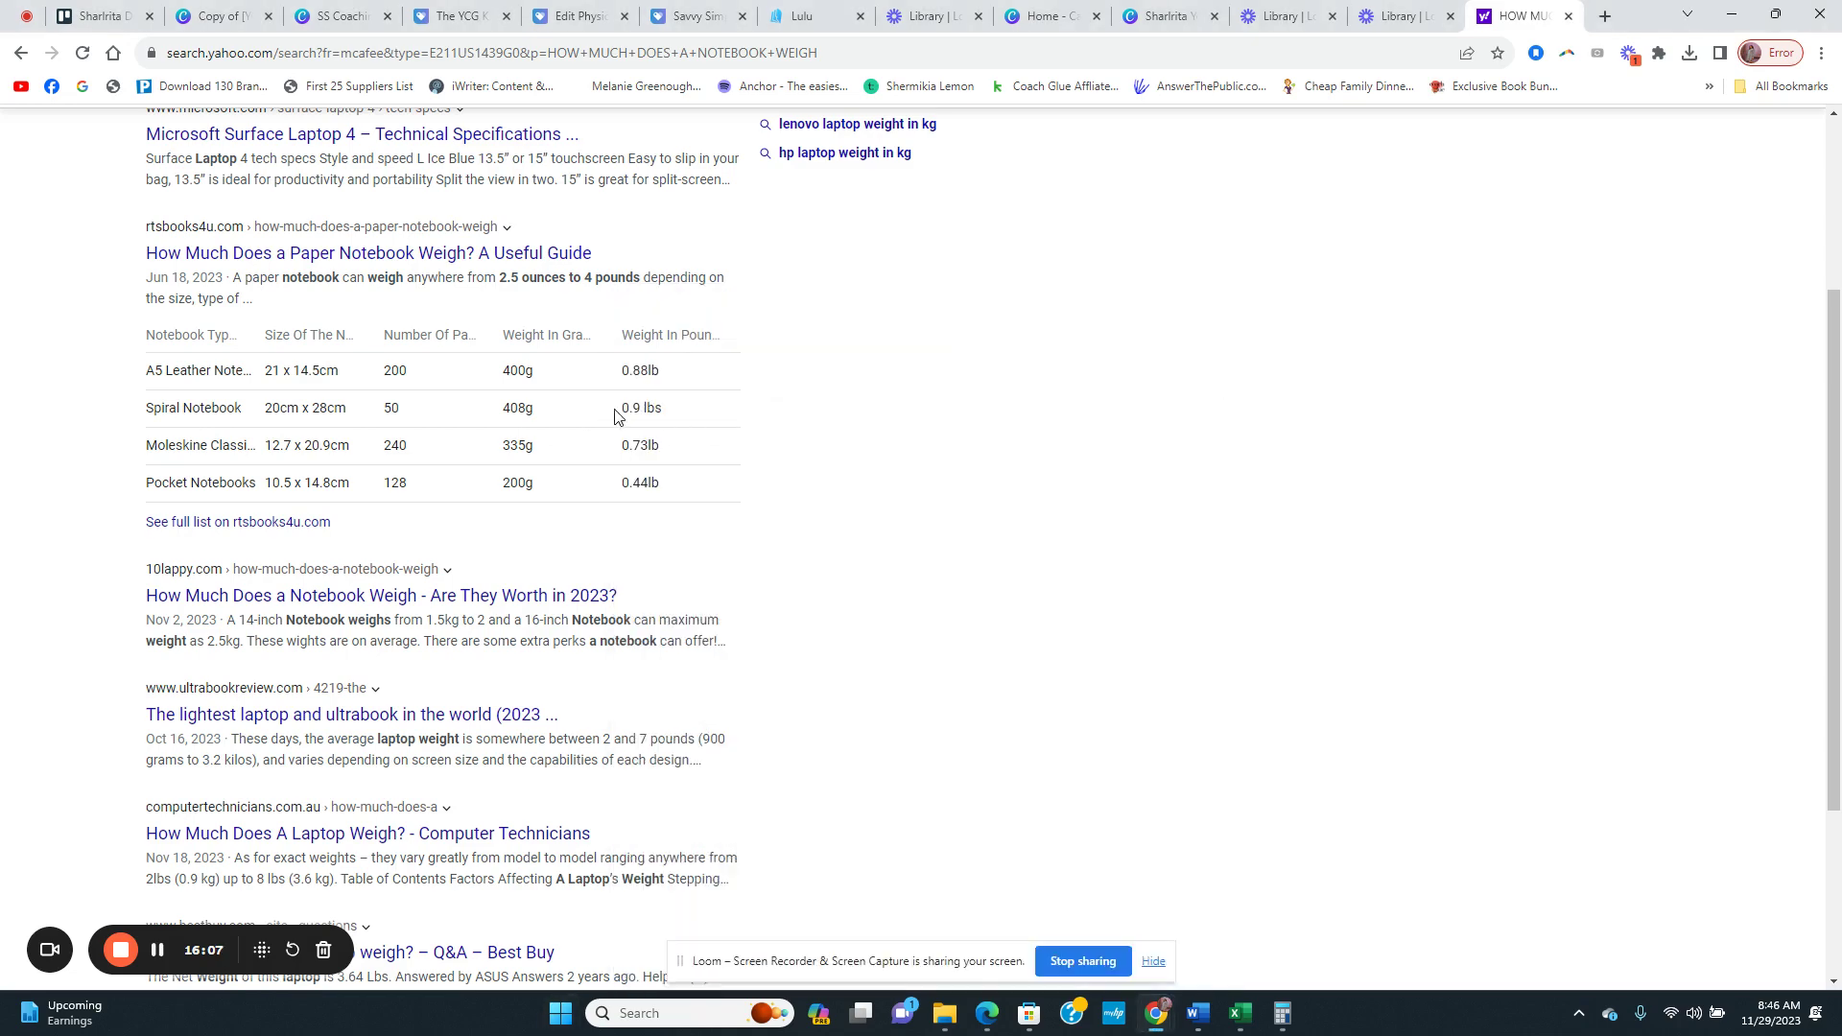
{"action": "left_click_drag", "start_coordinate": [622, 408], "coordinate": [739, 418]}
{"action": "left_click", "coordinate": [687, 17]}
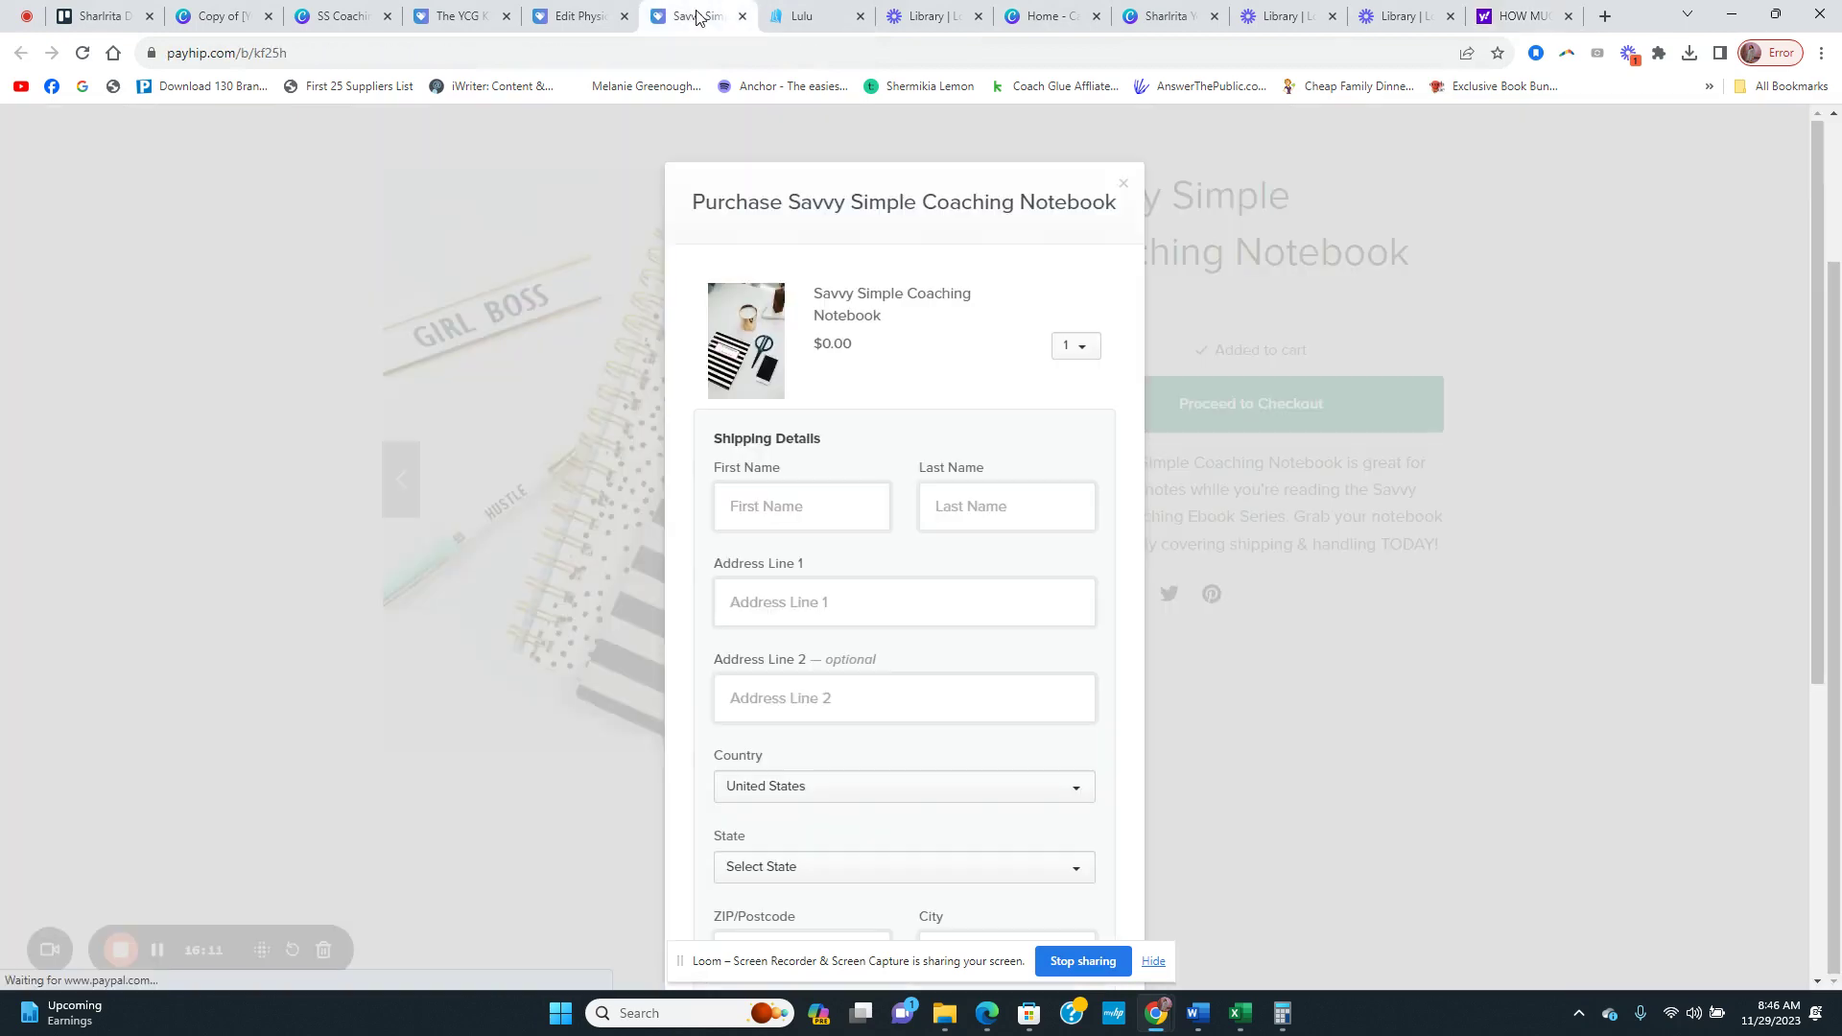
{"action": "left_click", "coordinate": [593, 21]}
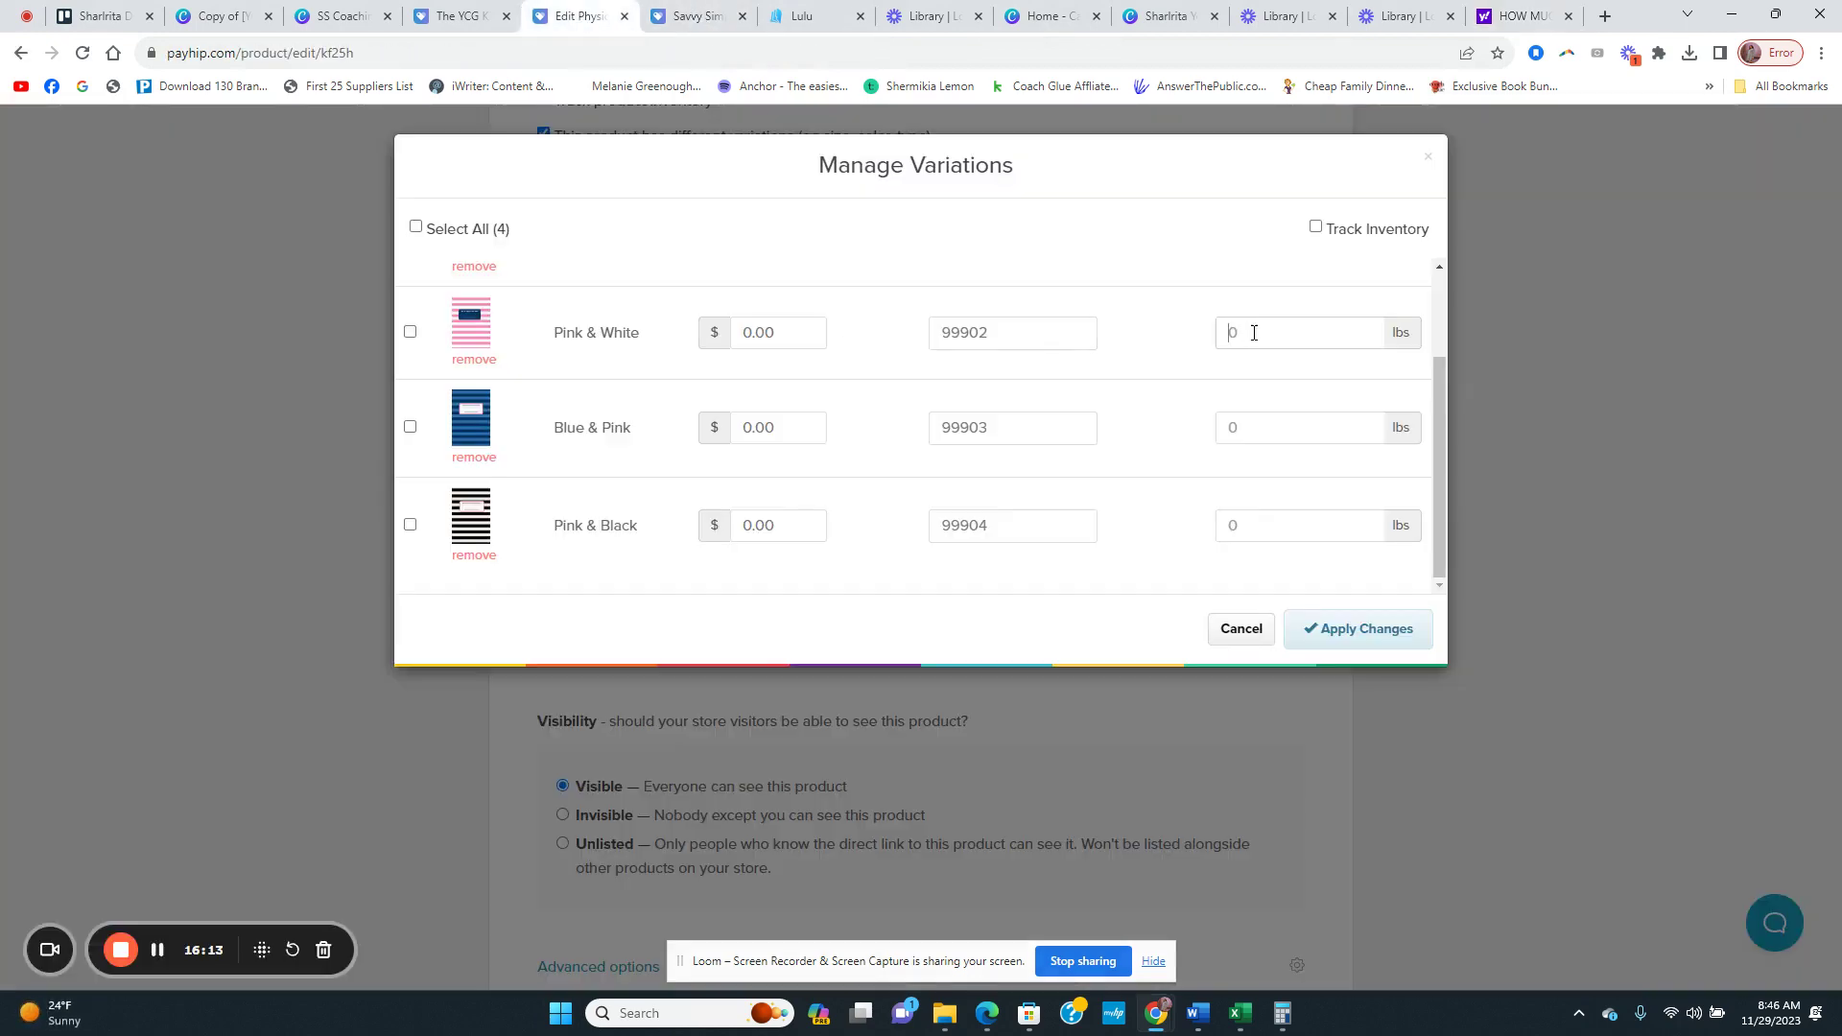
Step: Set the weight of the Green, Pink & White, Blue & Pink and Pink & Black variations to 0.9 lbs and apply the changes
{"action": "scroll", "coordinate": [1249, 333], "scroll_direction": "up", "scroll_amount": 2}
{"action": "type", "text": "0.9"}
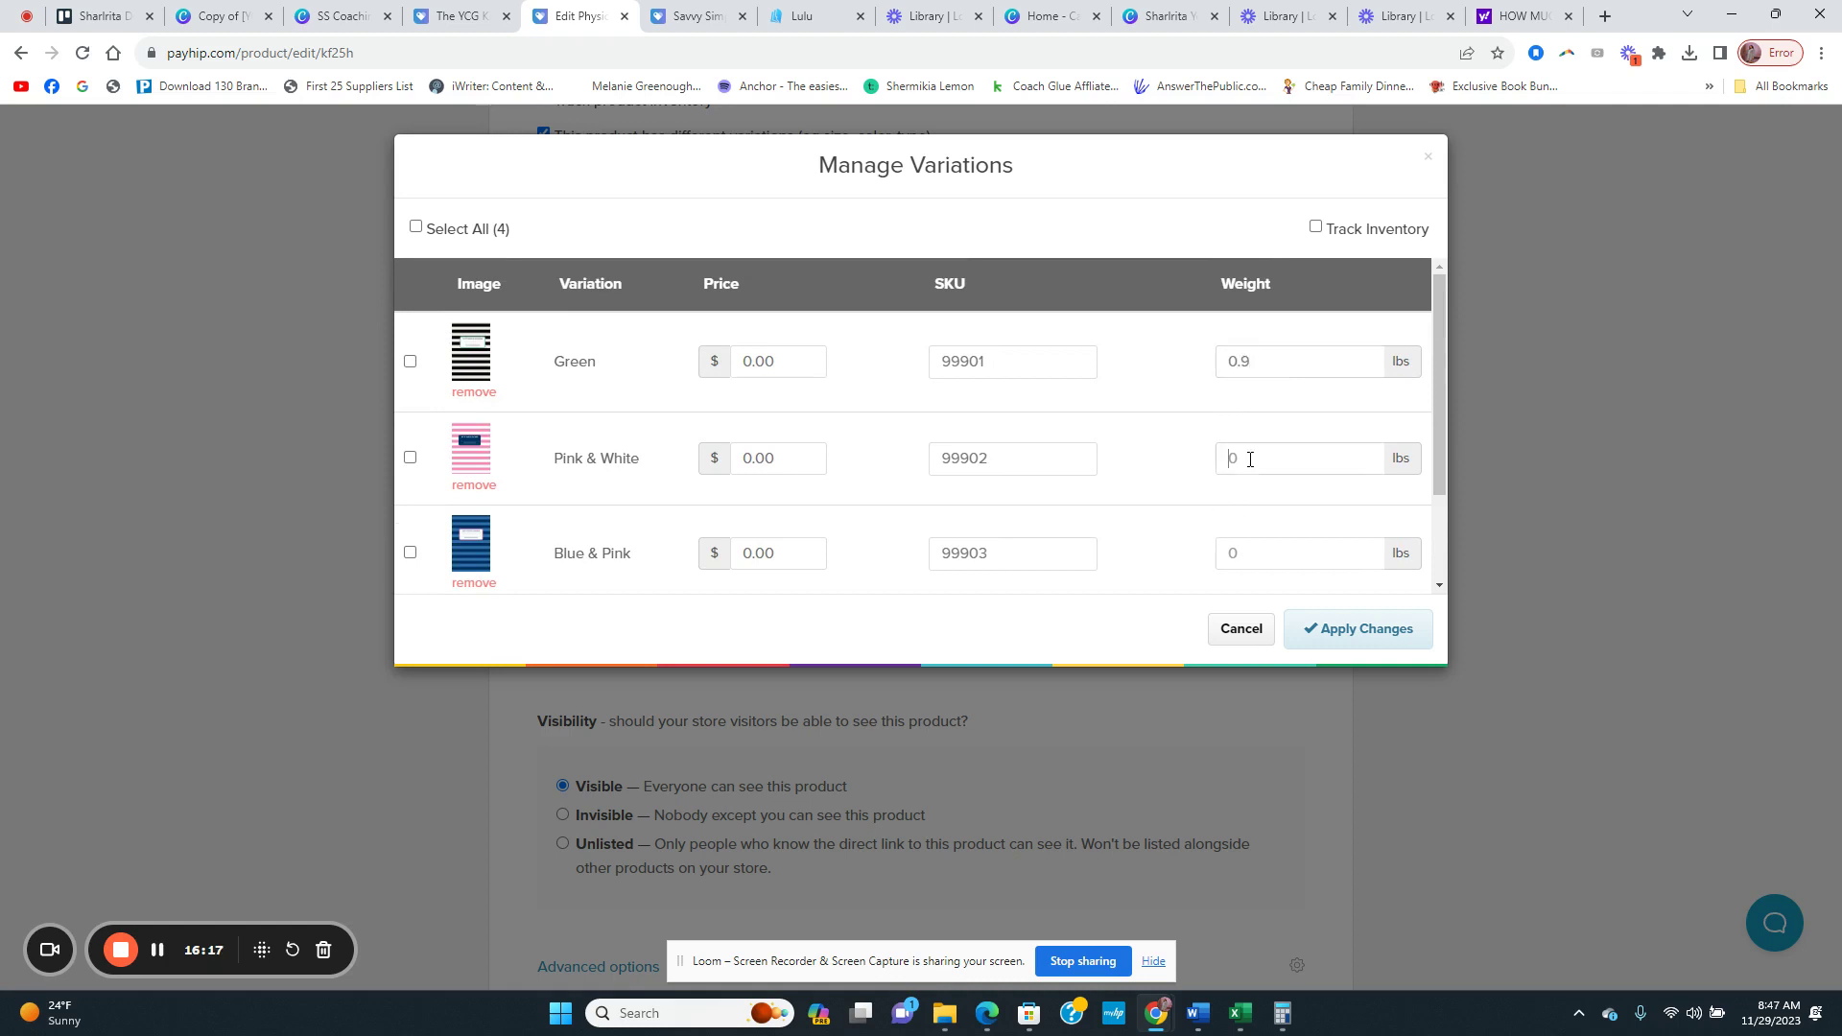
{"action": "scroll", "coordinate": [1249, 459], "scroll_direction": "down", "scroll_amount": 2}
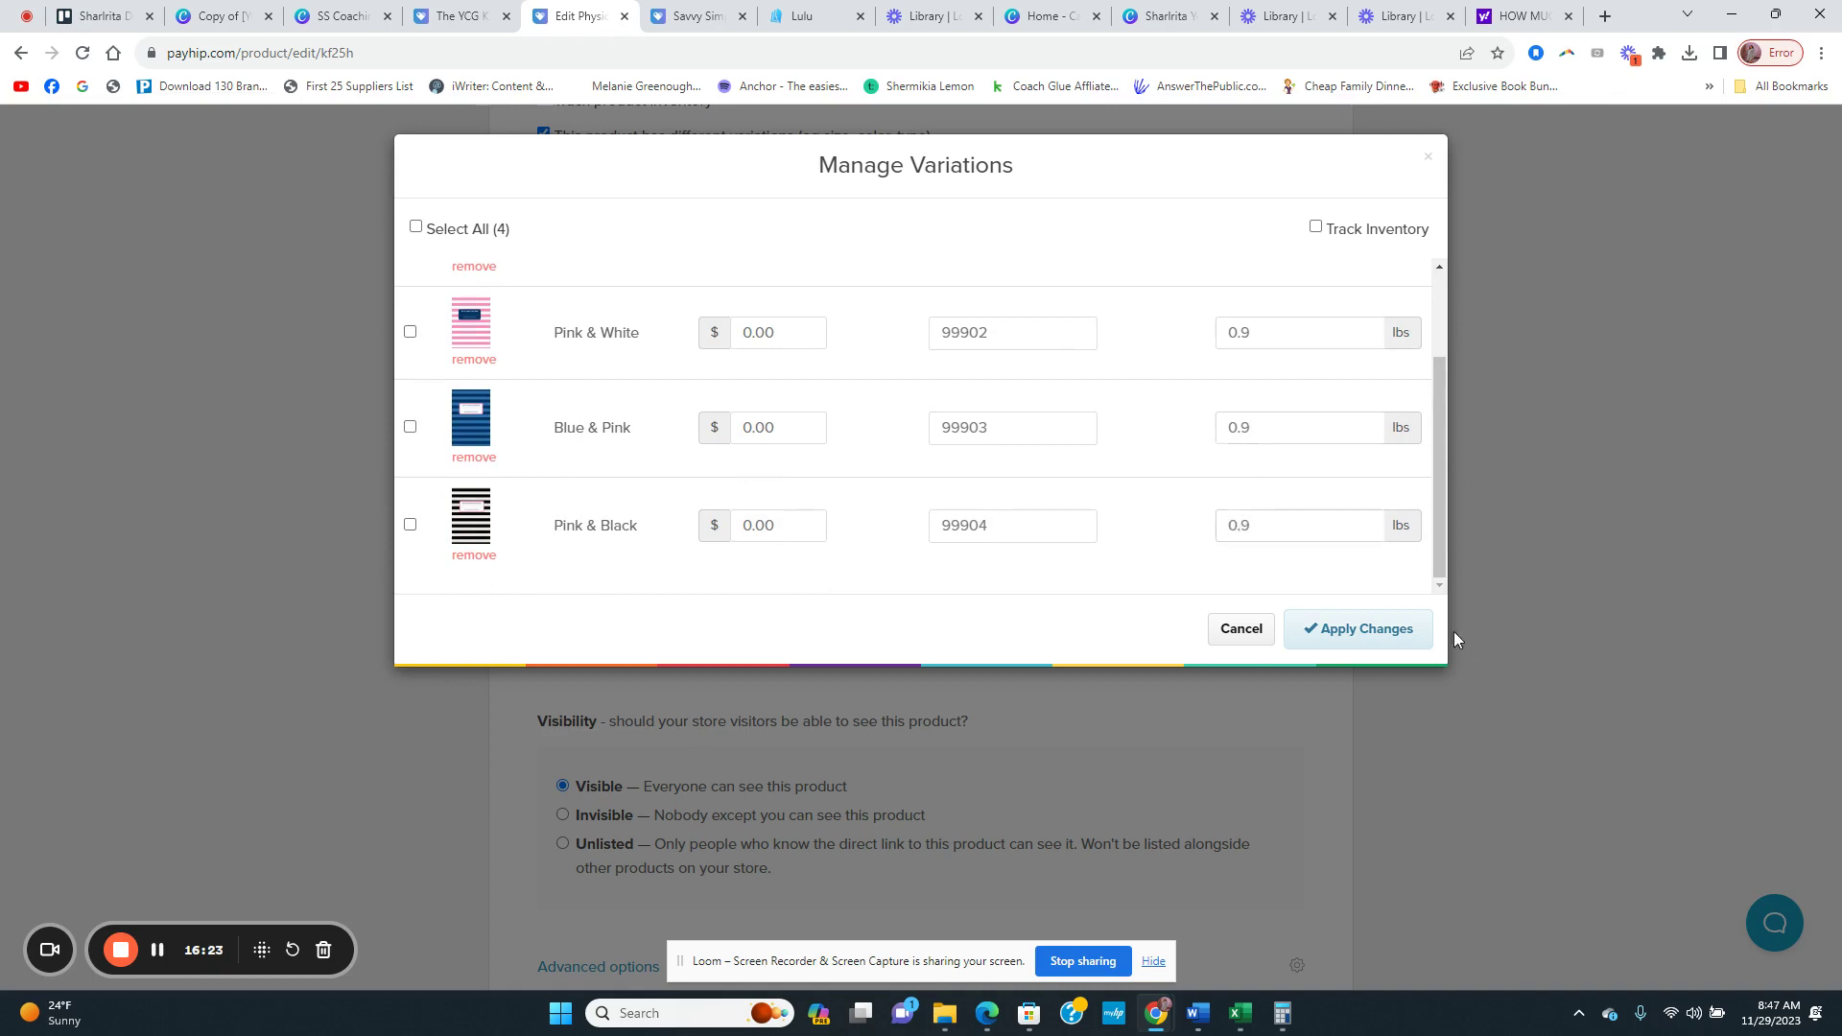
{"action": "left_click", "coordinate": [1395, 630]}
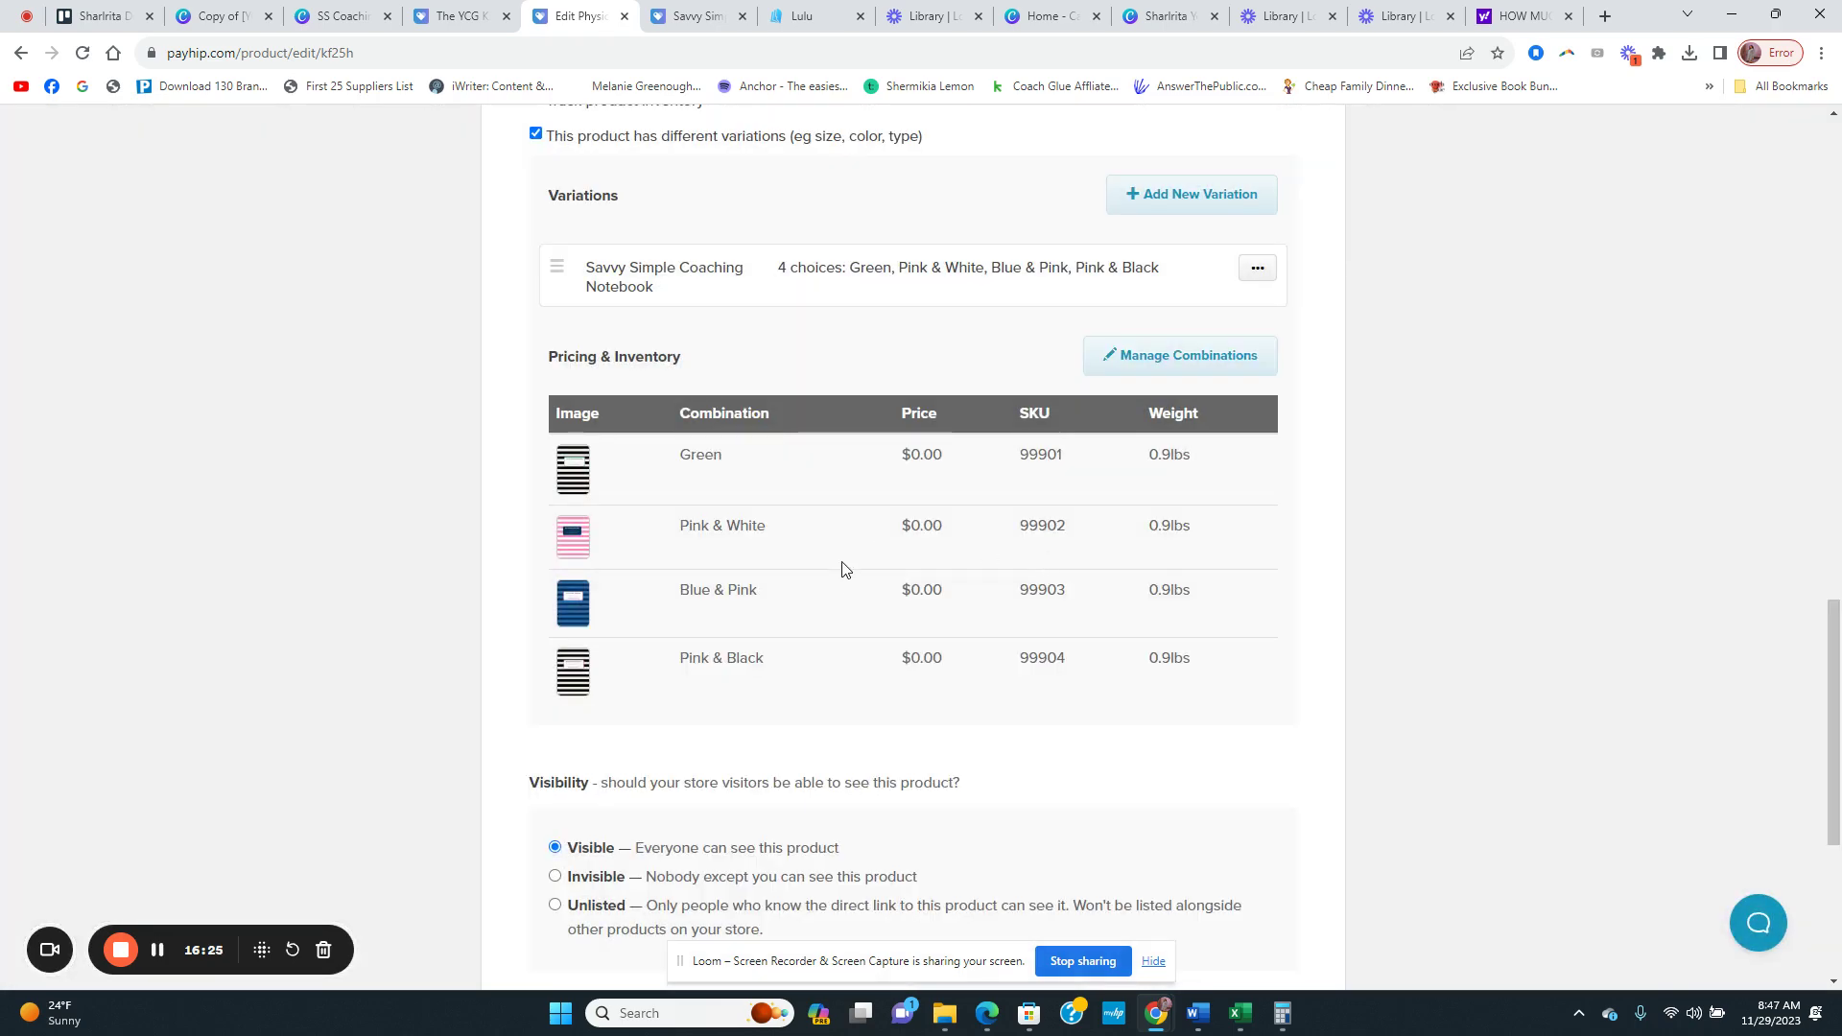
Step: Save the notebook product, accepting that its variations are priced at $0.00
{"action": "scroll", "coordinate": [842, 570], "scroll_direction": "down", "scroll_amount": 4}
{"action": "scroll", "coordinate": [666, 515], "scroll_direction": "up", "scroll_amount": 1}
{"action": "scroll", "coordinate": [815, 604], "scroll_direction": "down", "scroll_amount": 1}
{"action": "left_click", "coordinate": [798, 818]}
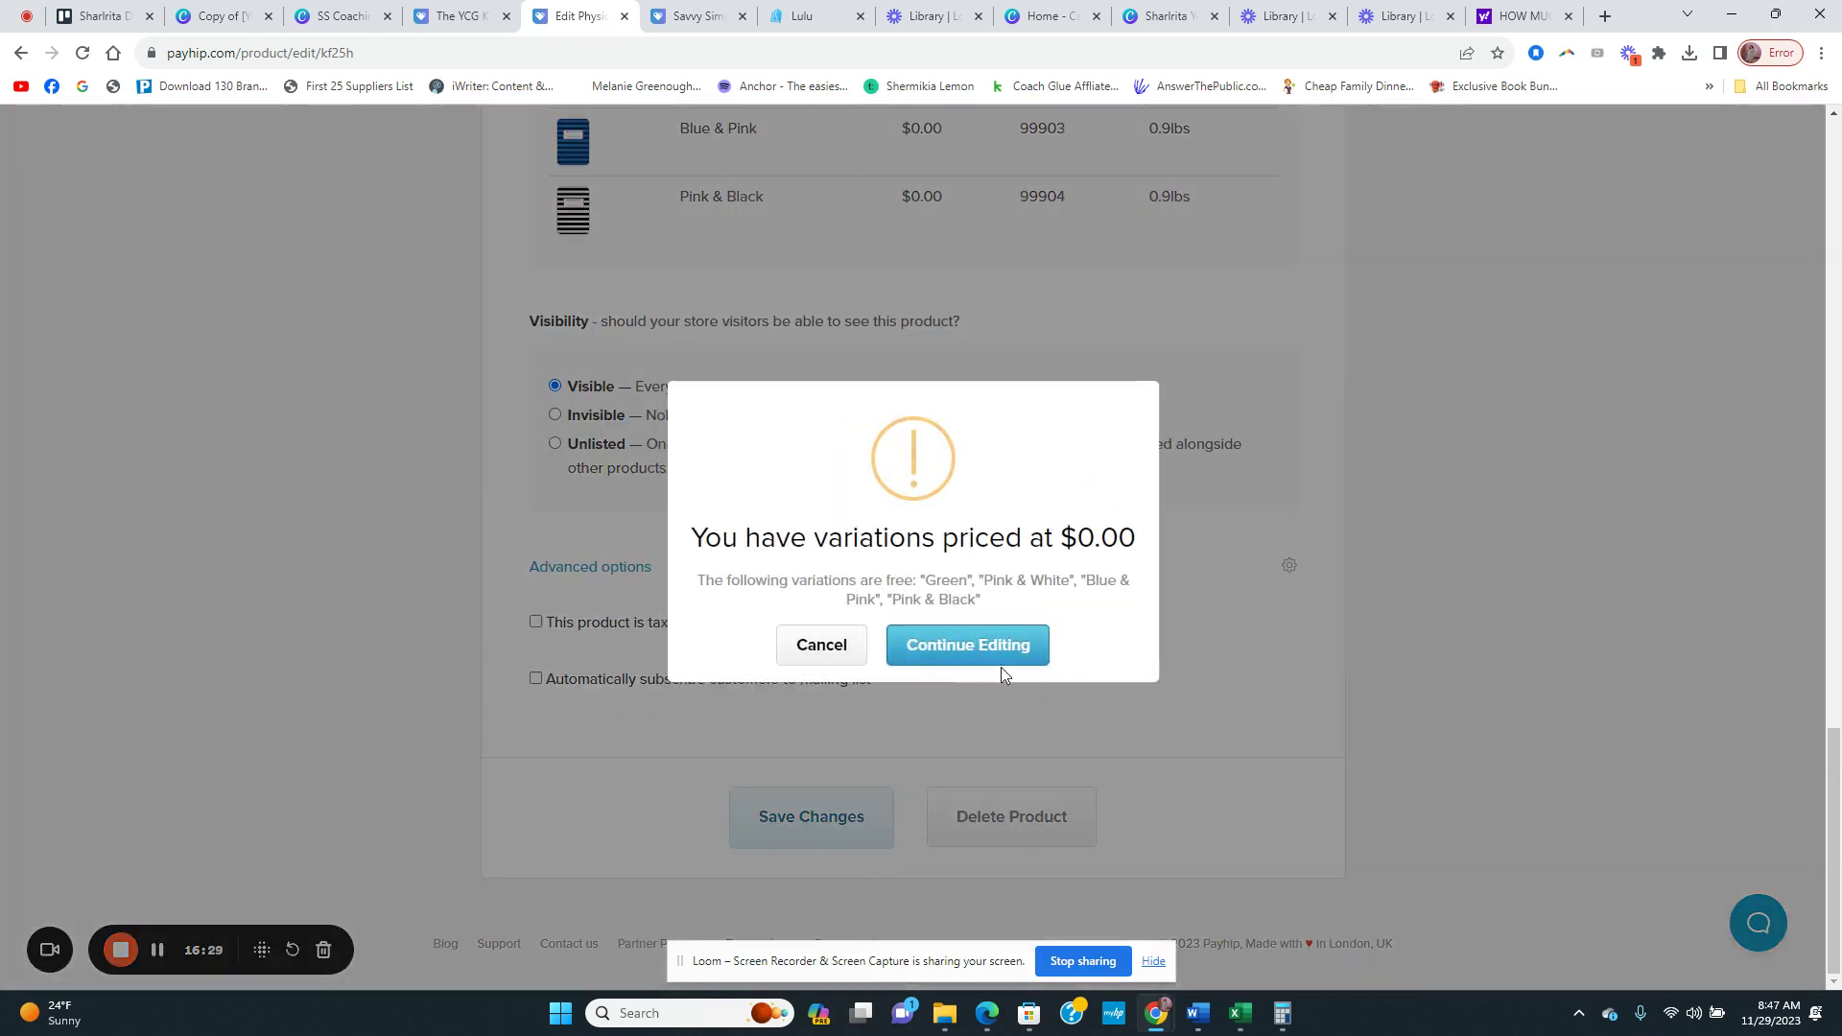
{"action": "left_click", "coordinate": [1002, 657]}
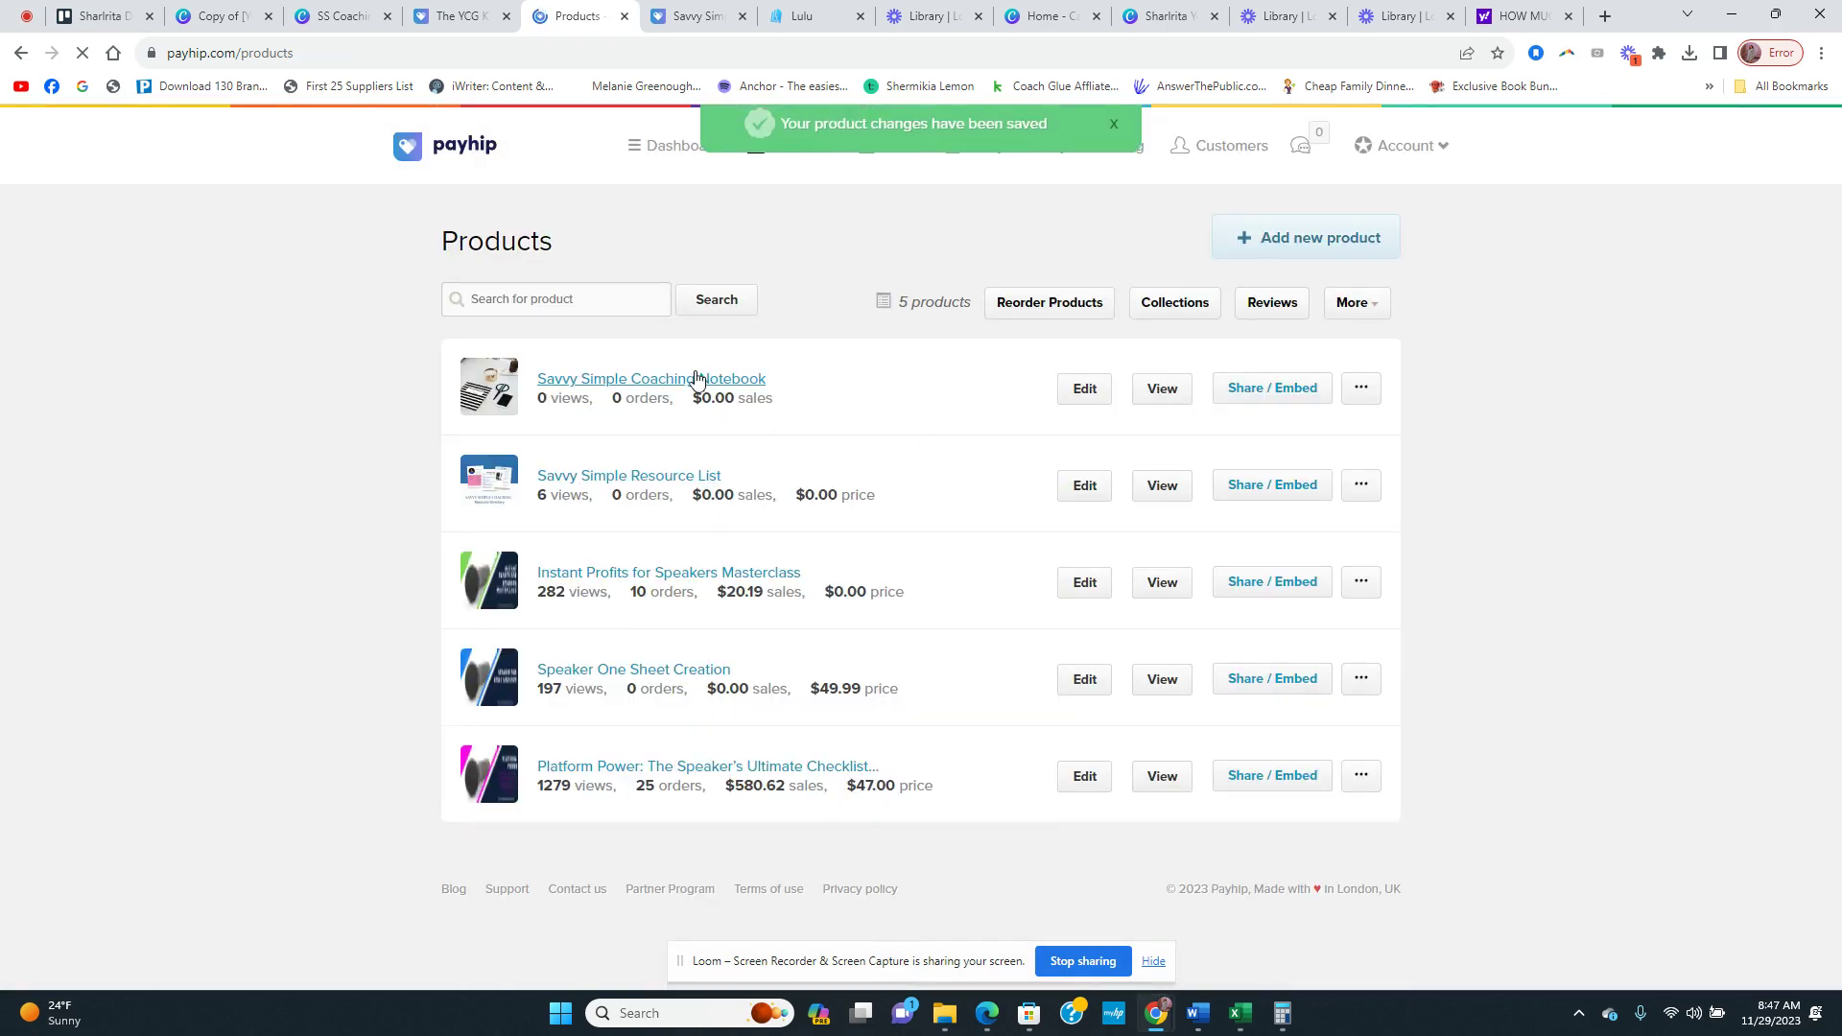
Step: Go to the Savvy Simple Coaching Notebook's store page and remove the Green notebook from the cart
{"action": "left_click", "coordinate": [697, 379]}
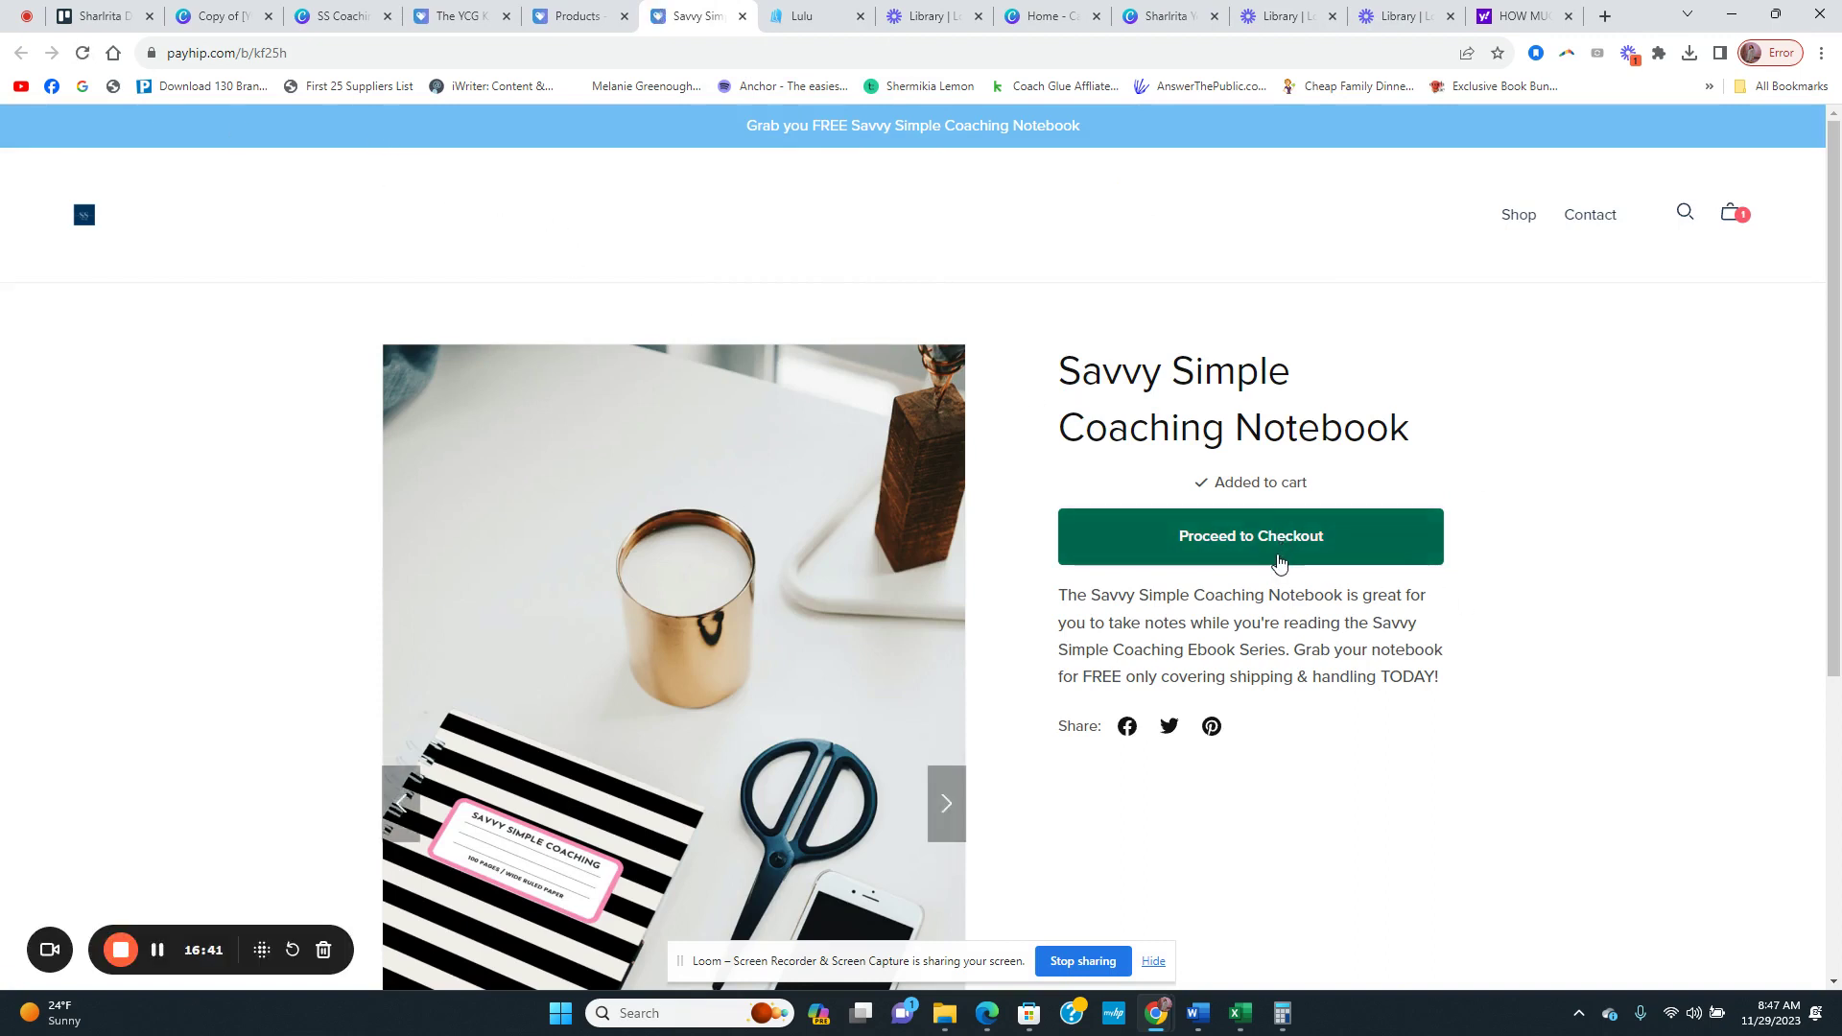
{"action": "left_click", "coordinate": [1730, 213]}
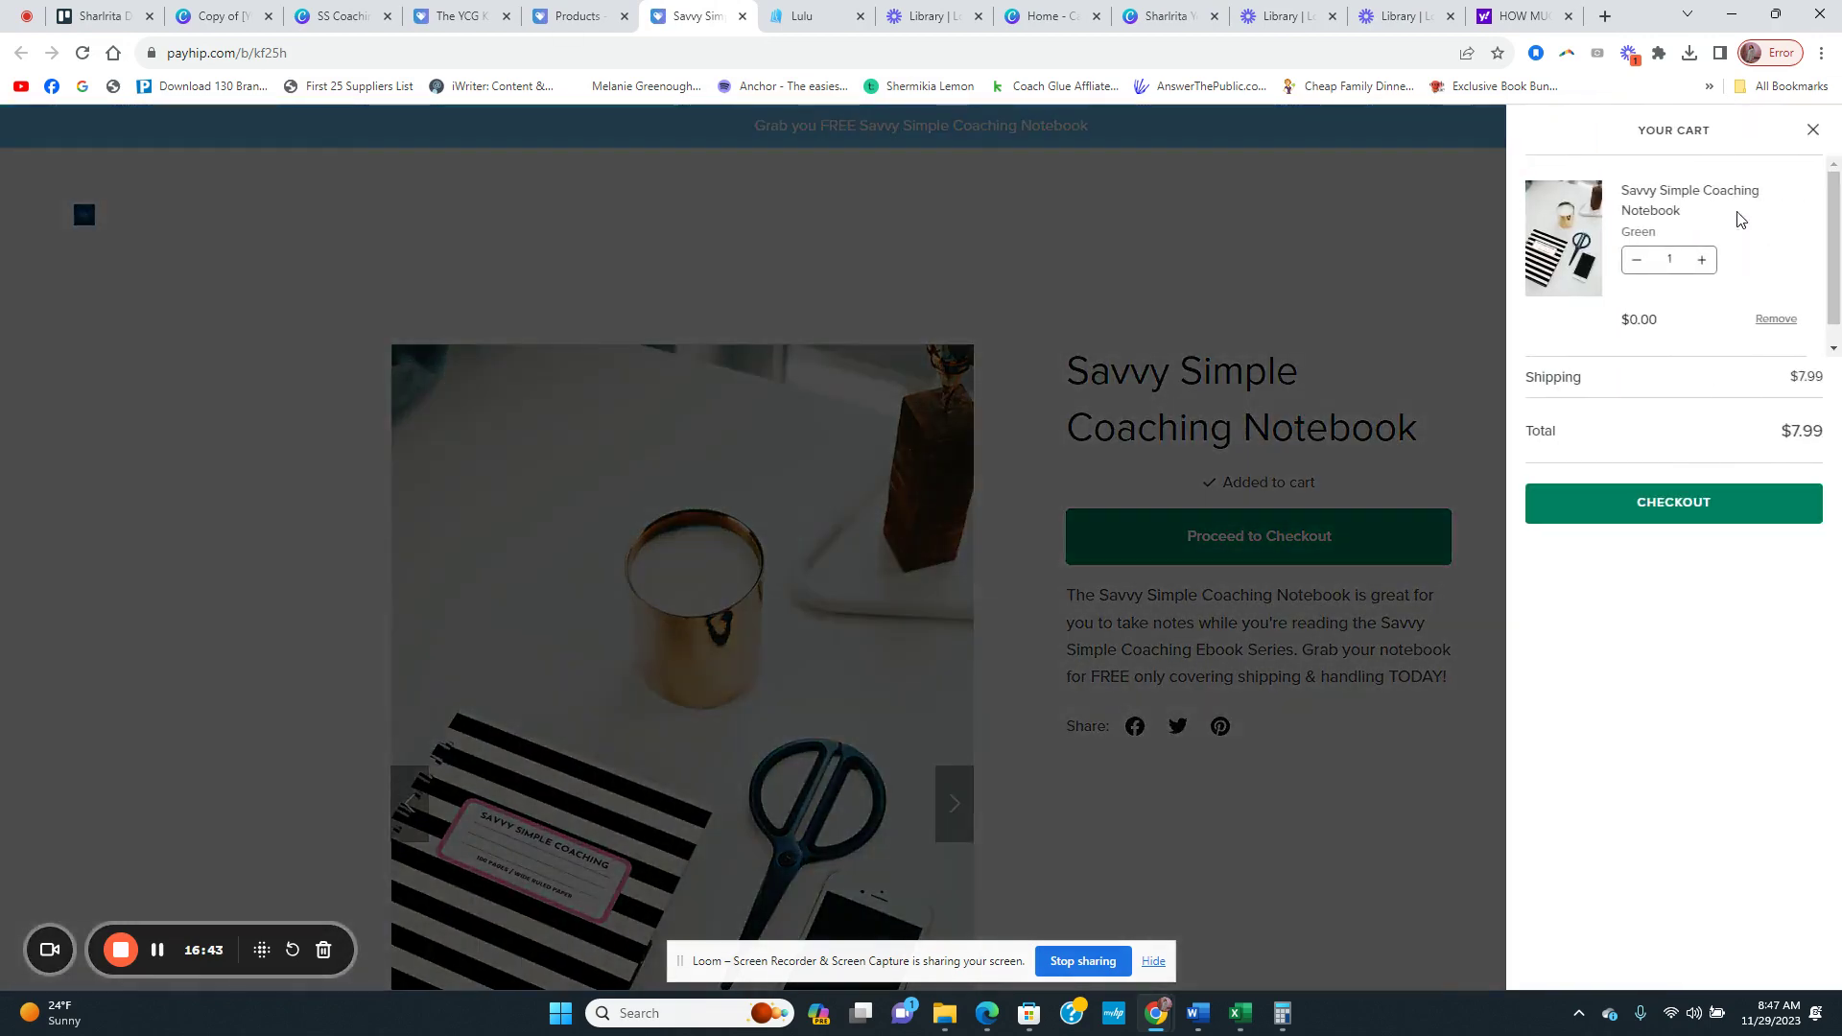
{"action": "left_click", "coordinate": [1775, 318]}
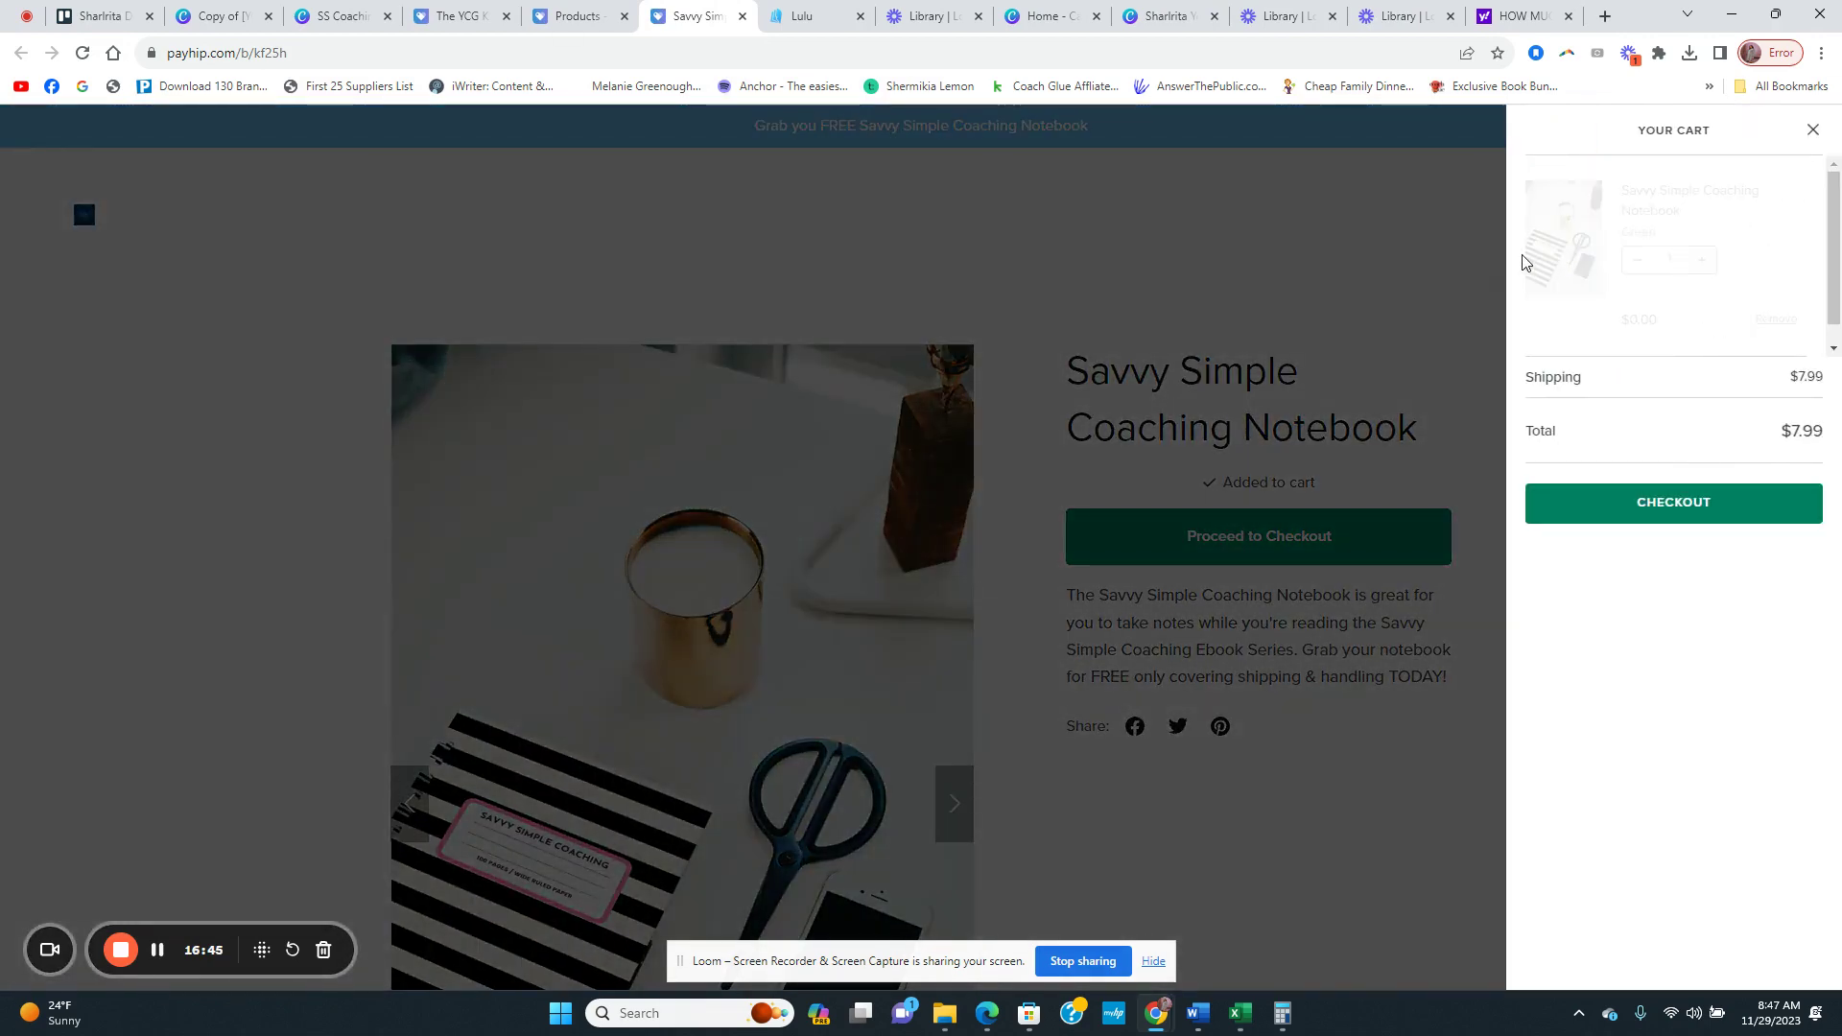
{"action": "left_click", "coordinate": [1810, 131]}
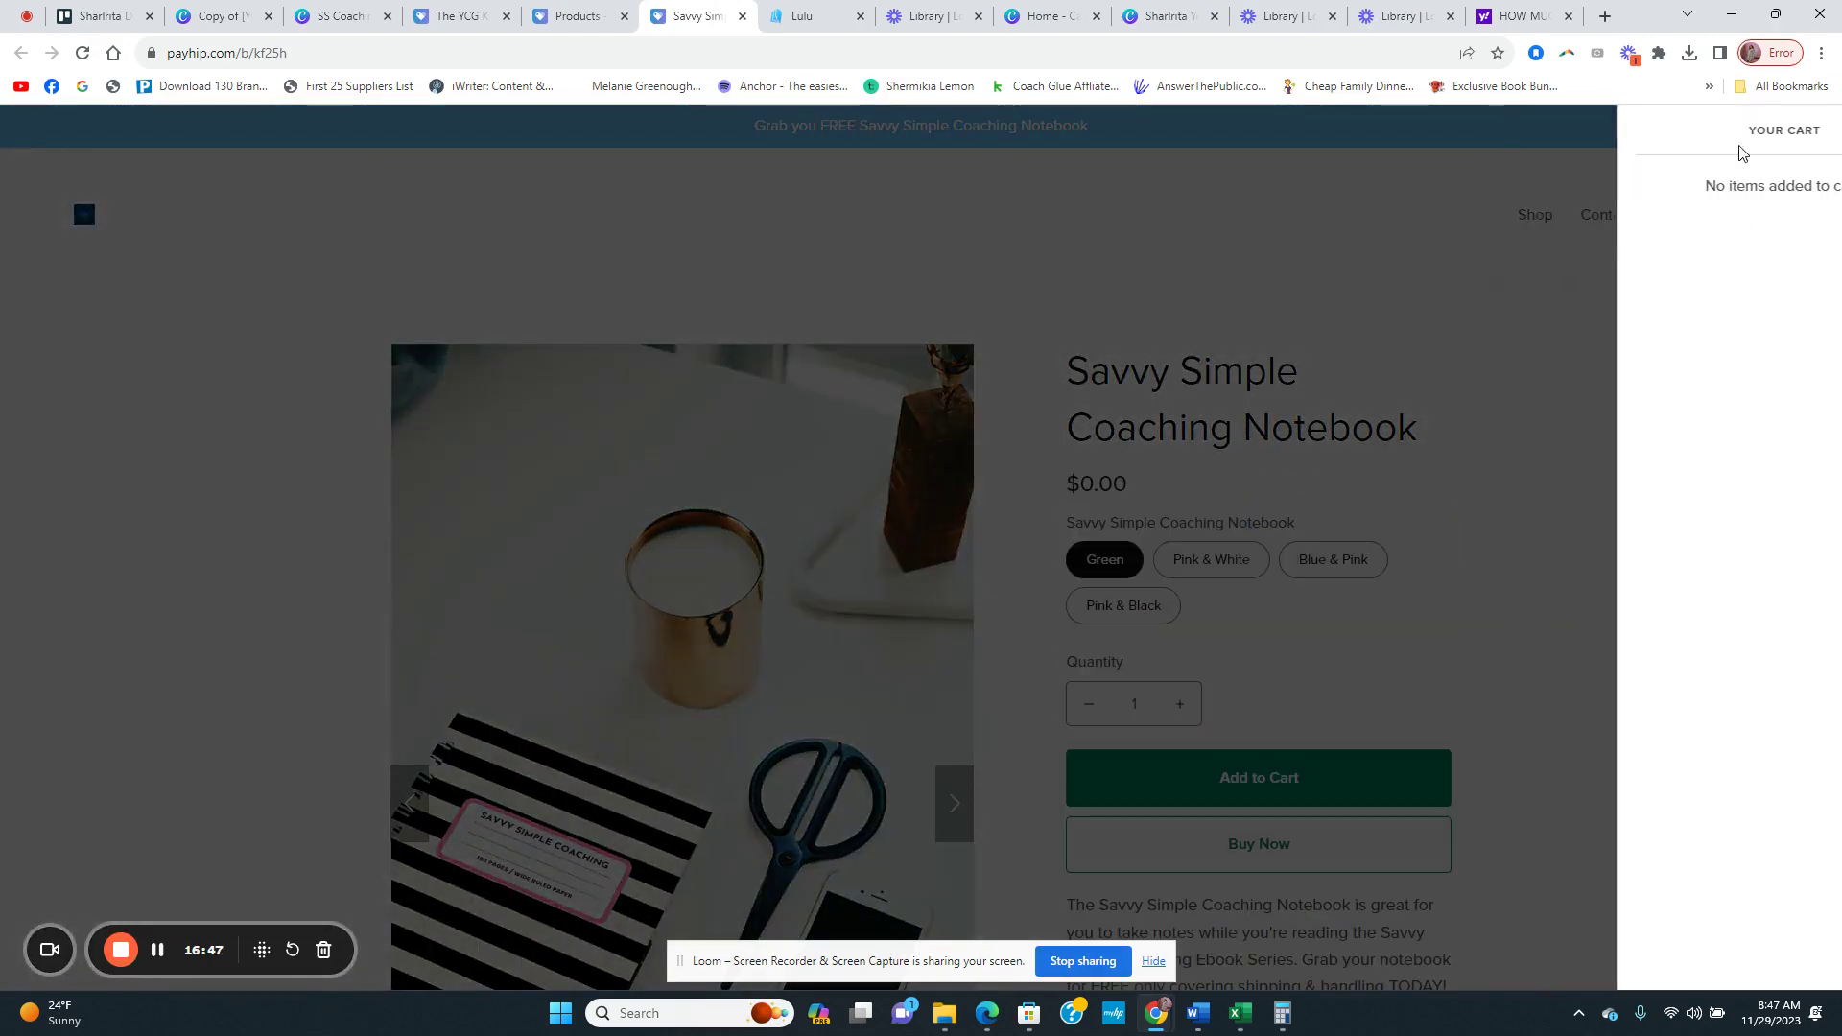
Step: Preview the Green, Pink & White, Blue & Pink and Pink & Black cover variations on the notebook's store page
{"action": "scroll", "coordinate": [1052, 423], "scroll_direction": "down", "scroll_amount": 2}
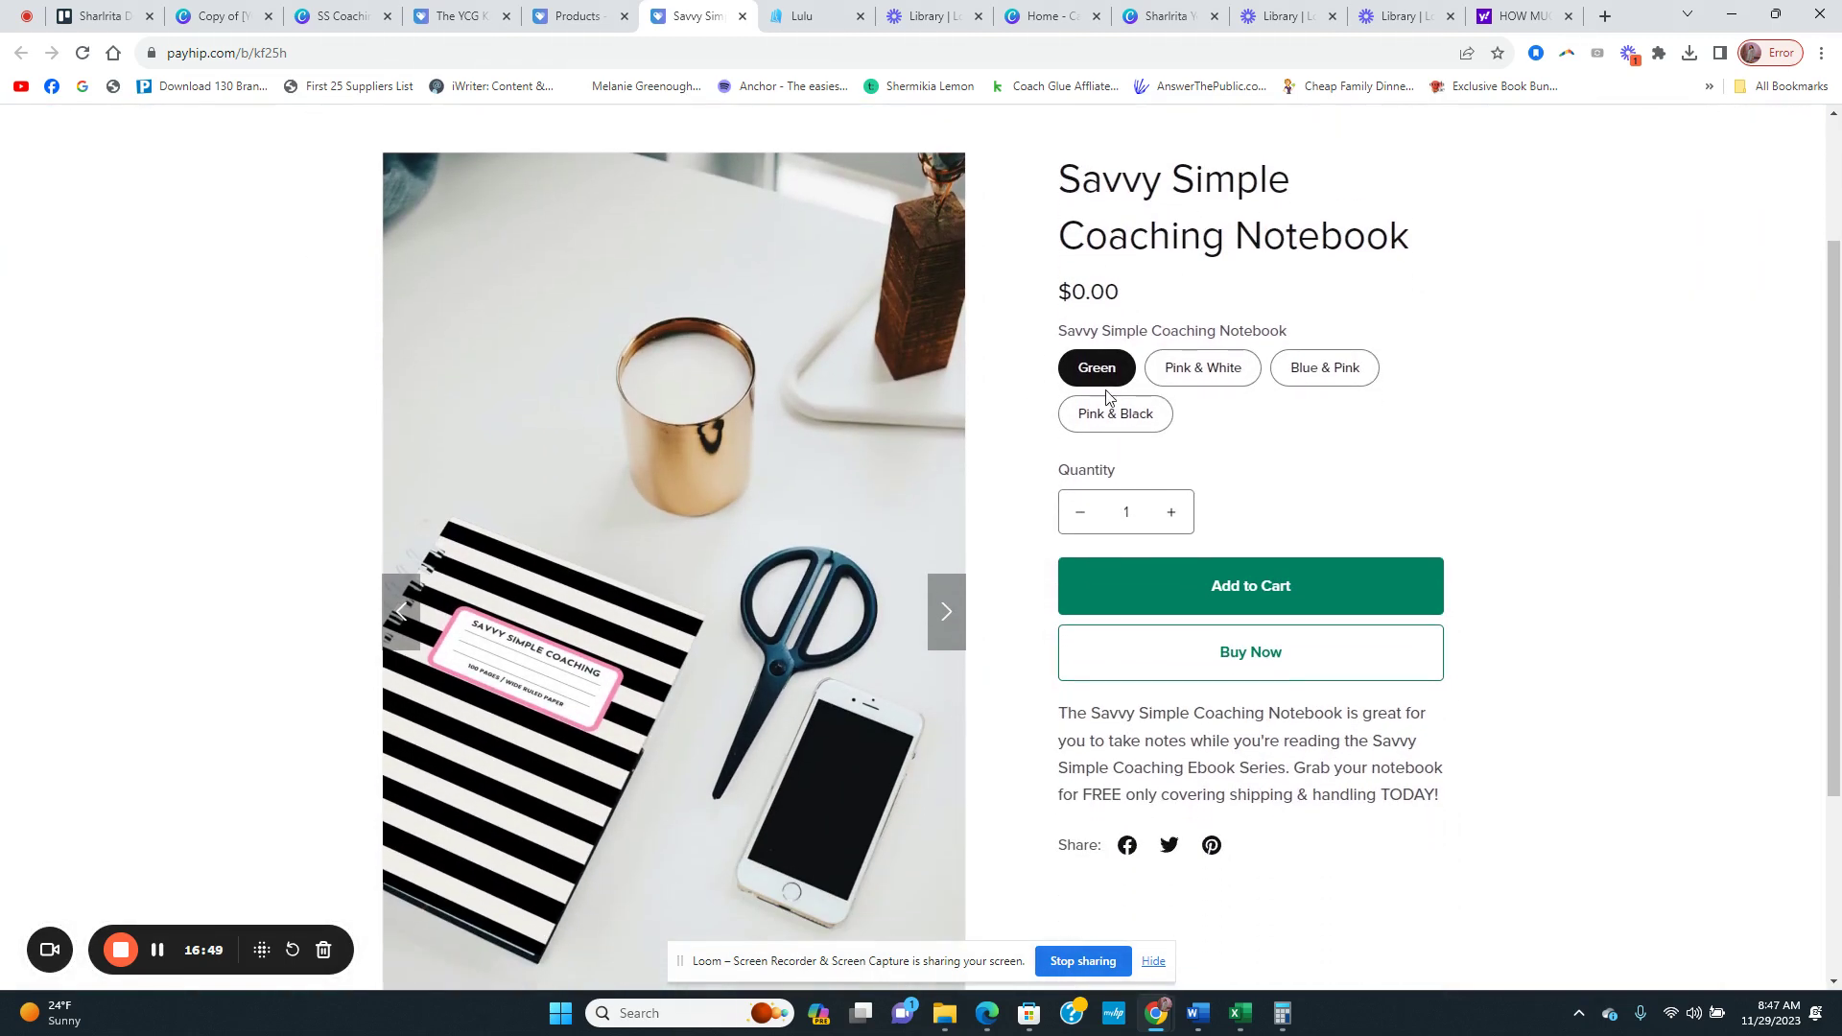
{"action": "left_click", "coordinate": [1183, 373]}
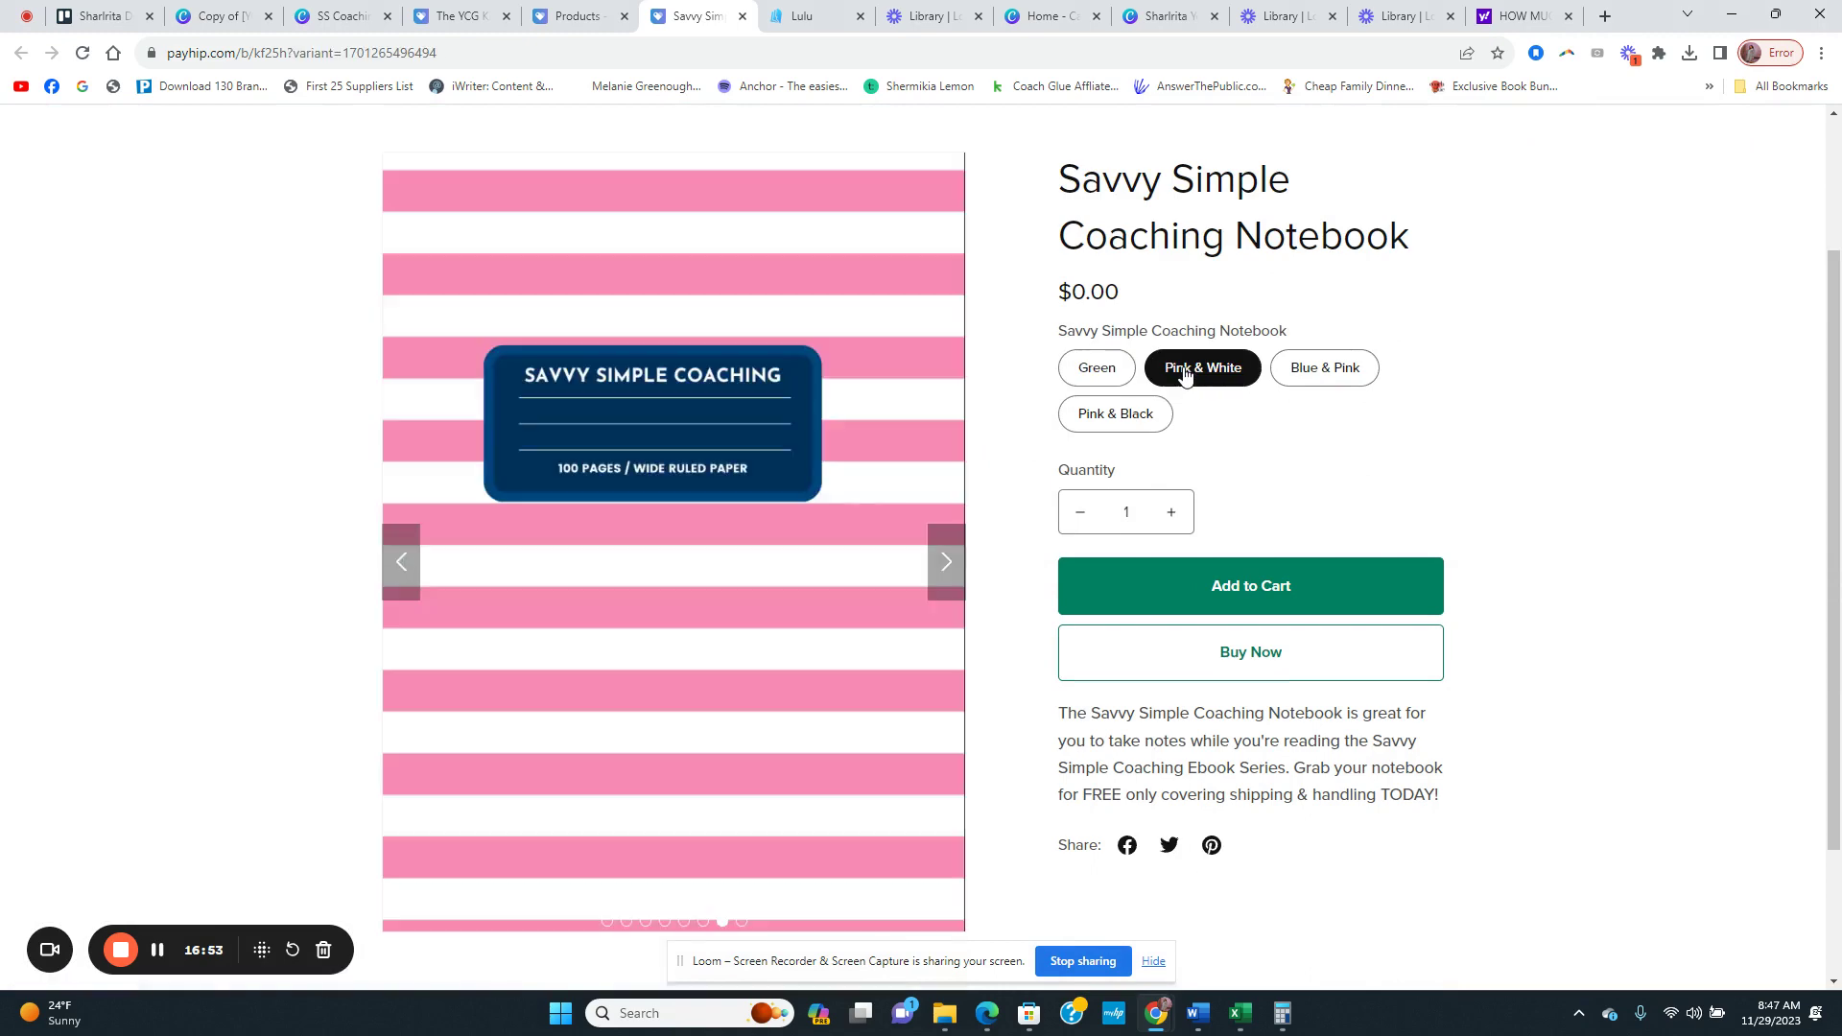
{"action": "left_click", "coordinate": [1100, 370]}
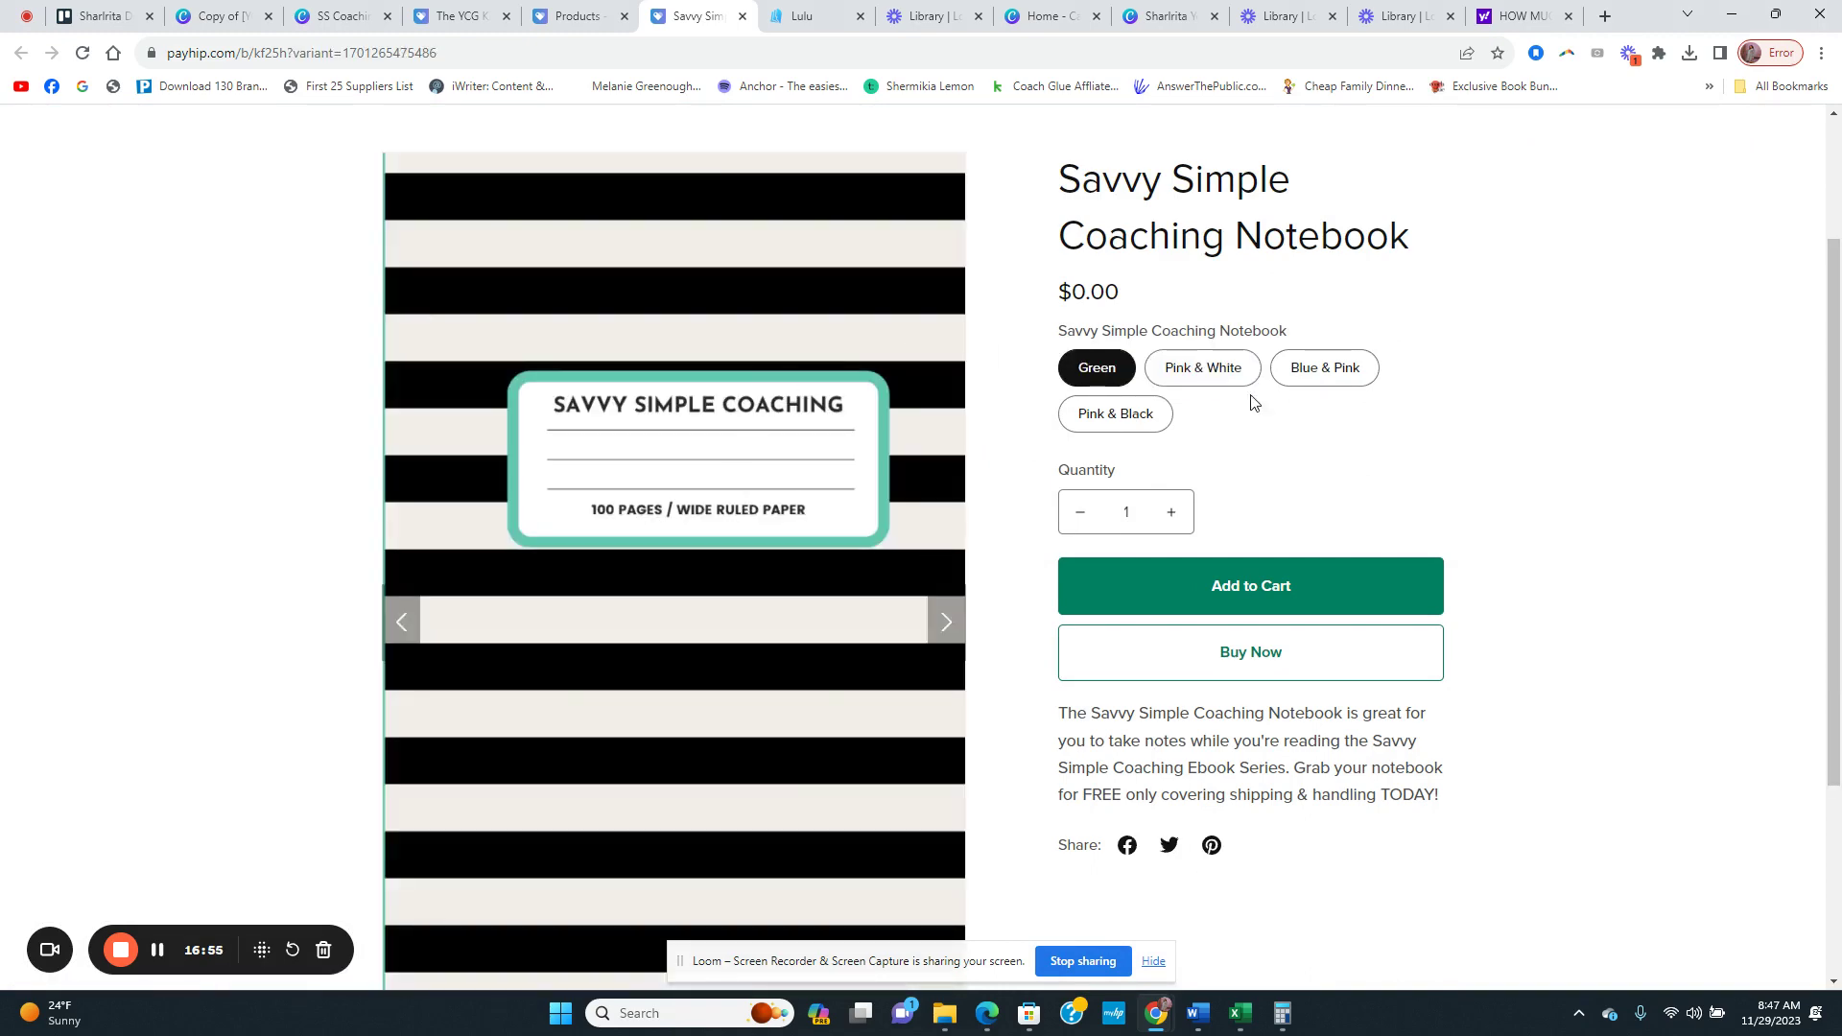
{"action": "left_click", "coordinate": [1211, 380]}
{"action": "left_click", "coordinate": [1364, 371]}
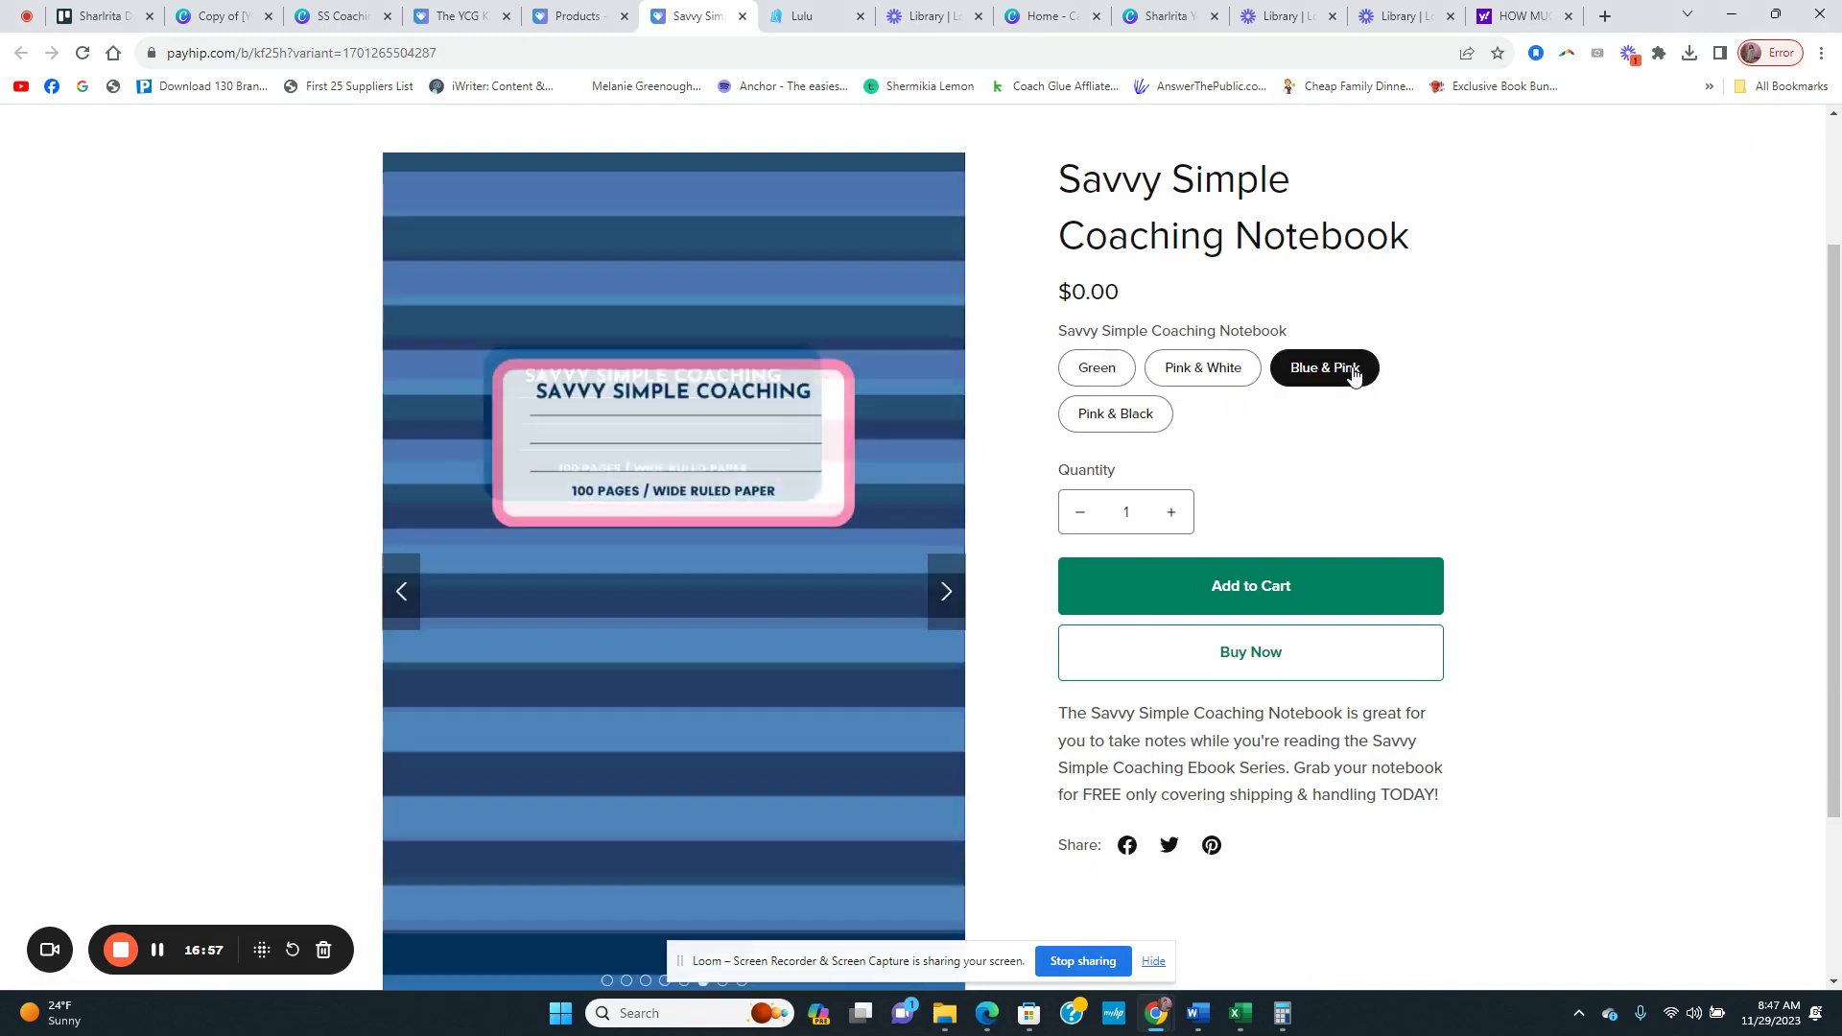
{"action": "left_click", "coordinate": [1118, 429]}
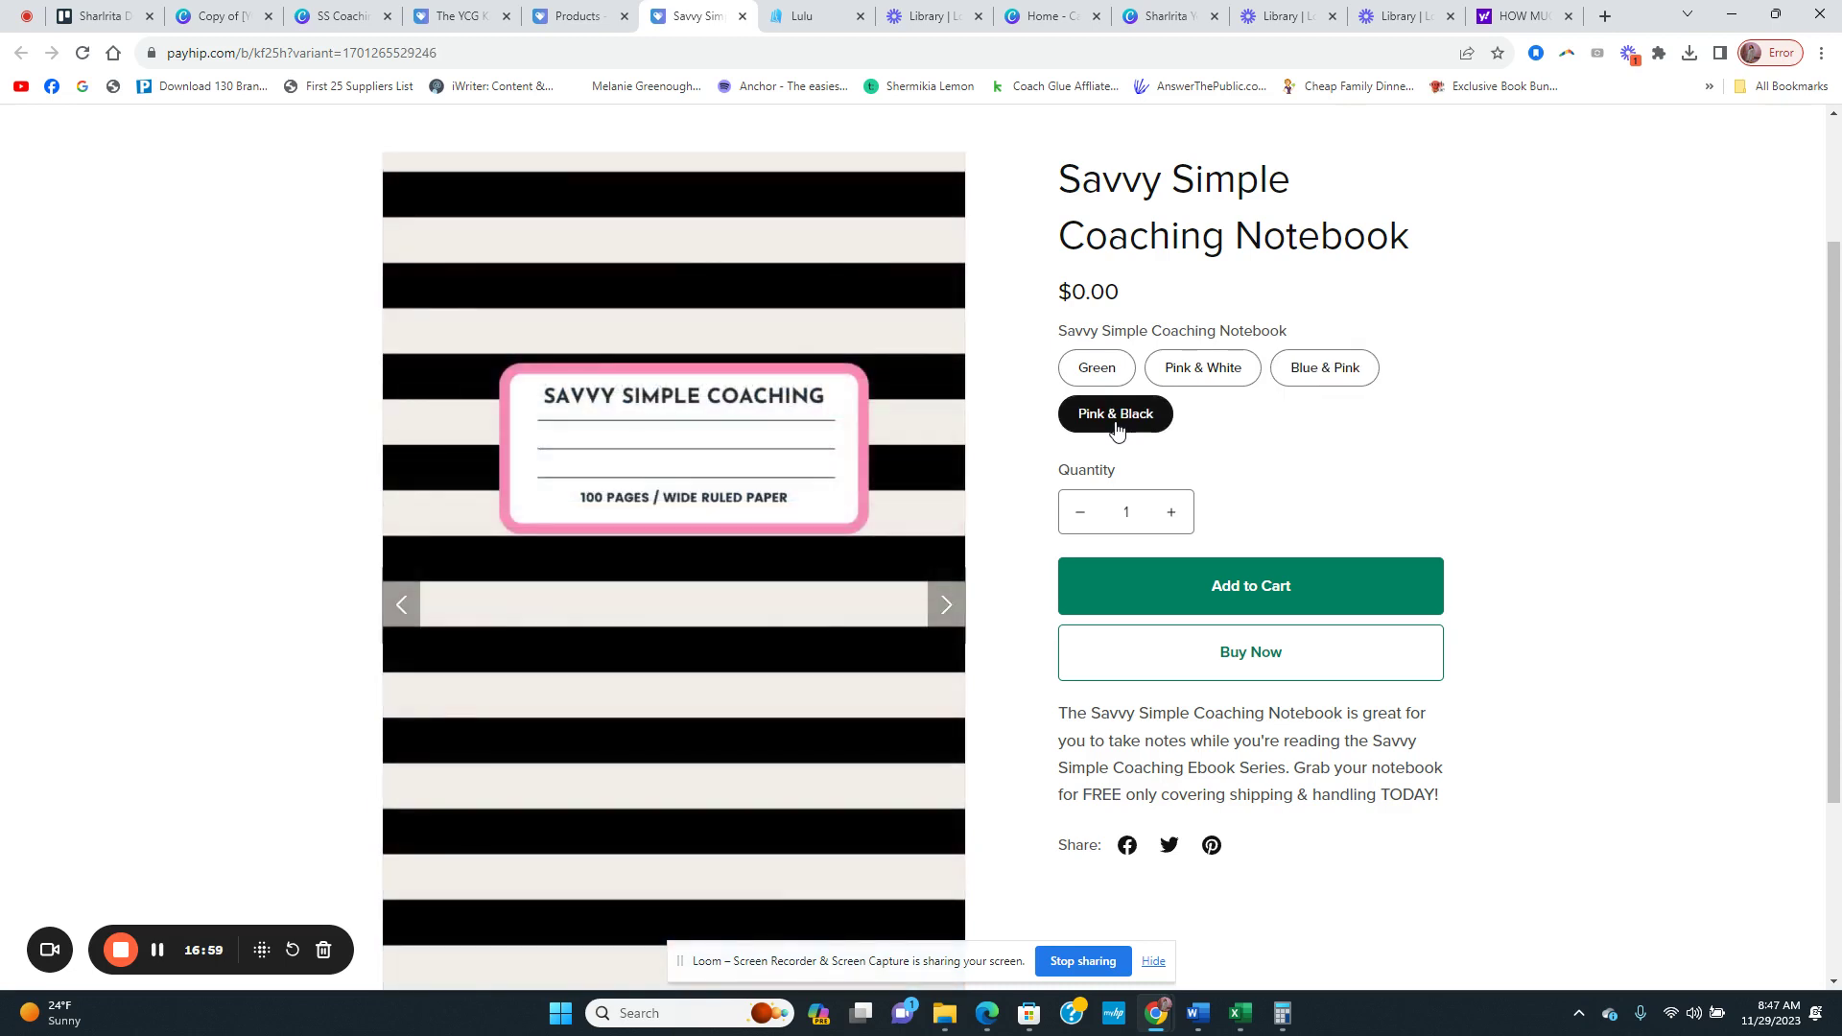
{"action": "left_click", "coordinate": [1097, 370]}
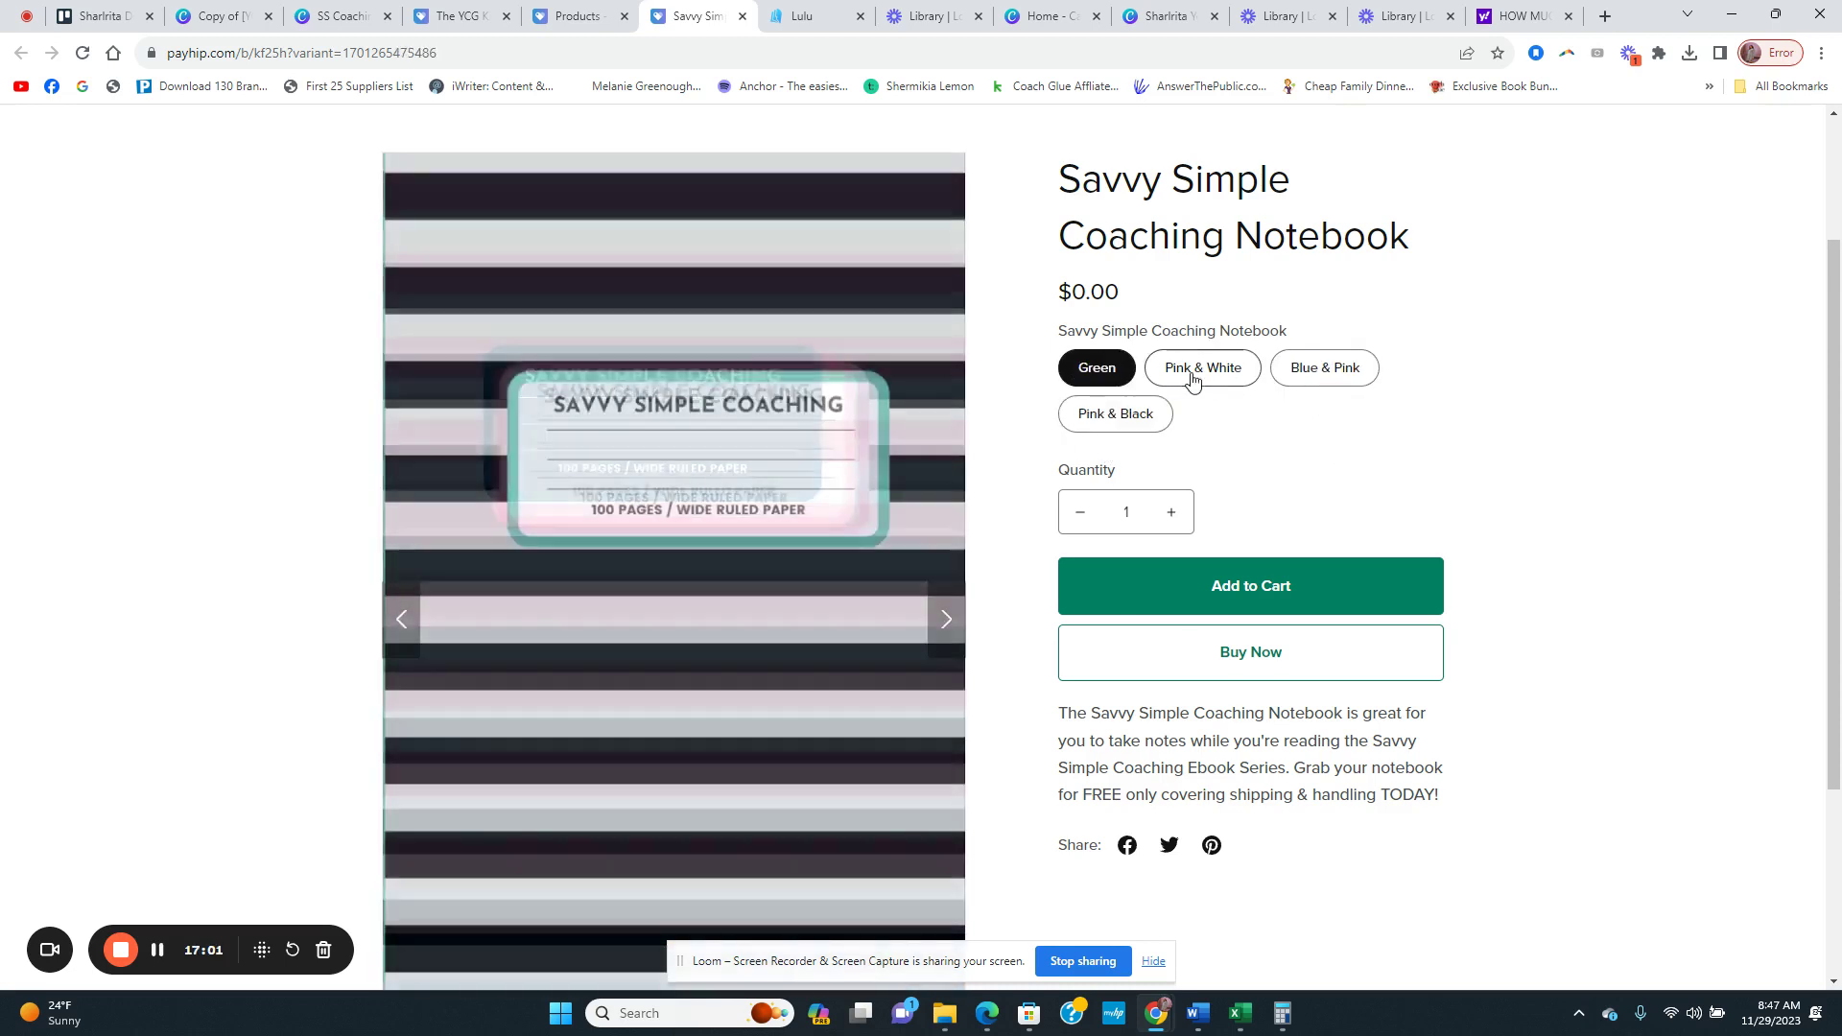
{"action": "left_click", "coordinate": [1192, 377]}
{"action": "left_click", "coordinate": [1346, 372]}
{"action": "left_click", "coordinate": [1130, 417]}
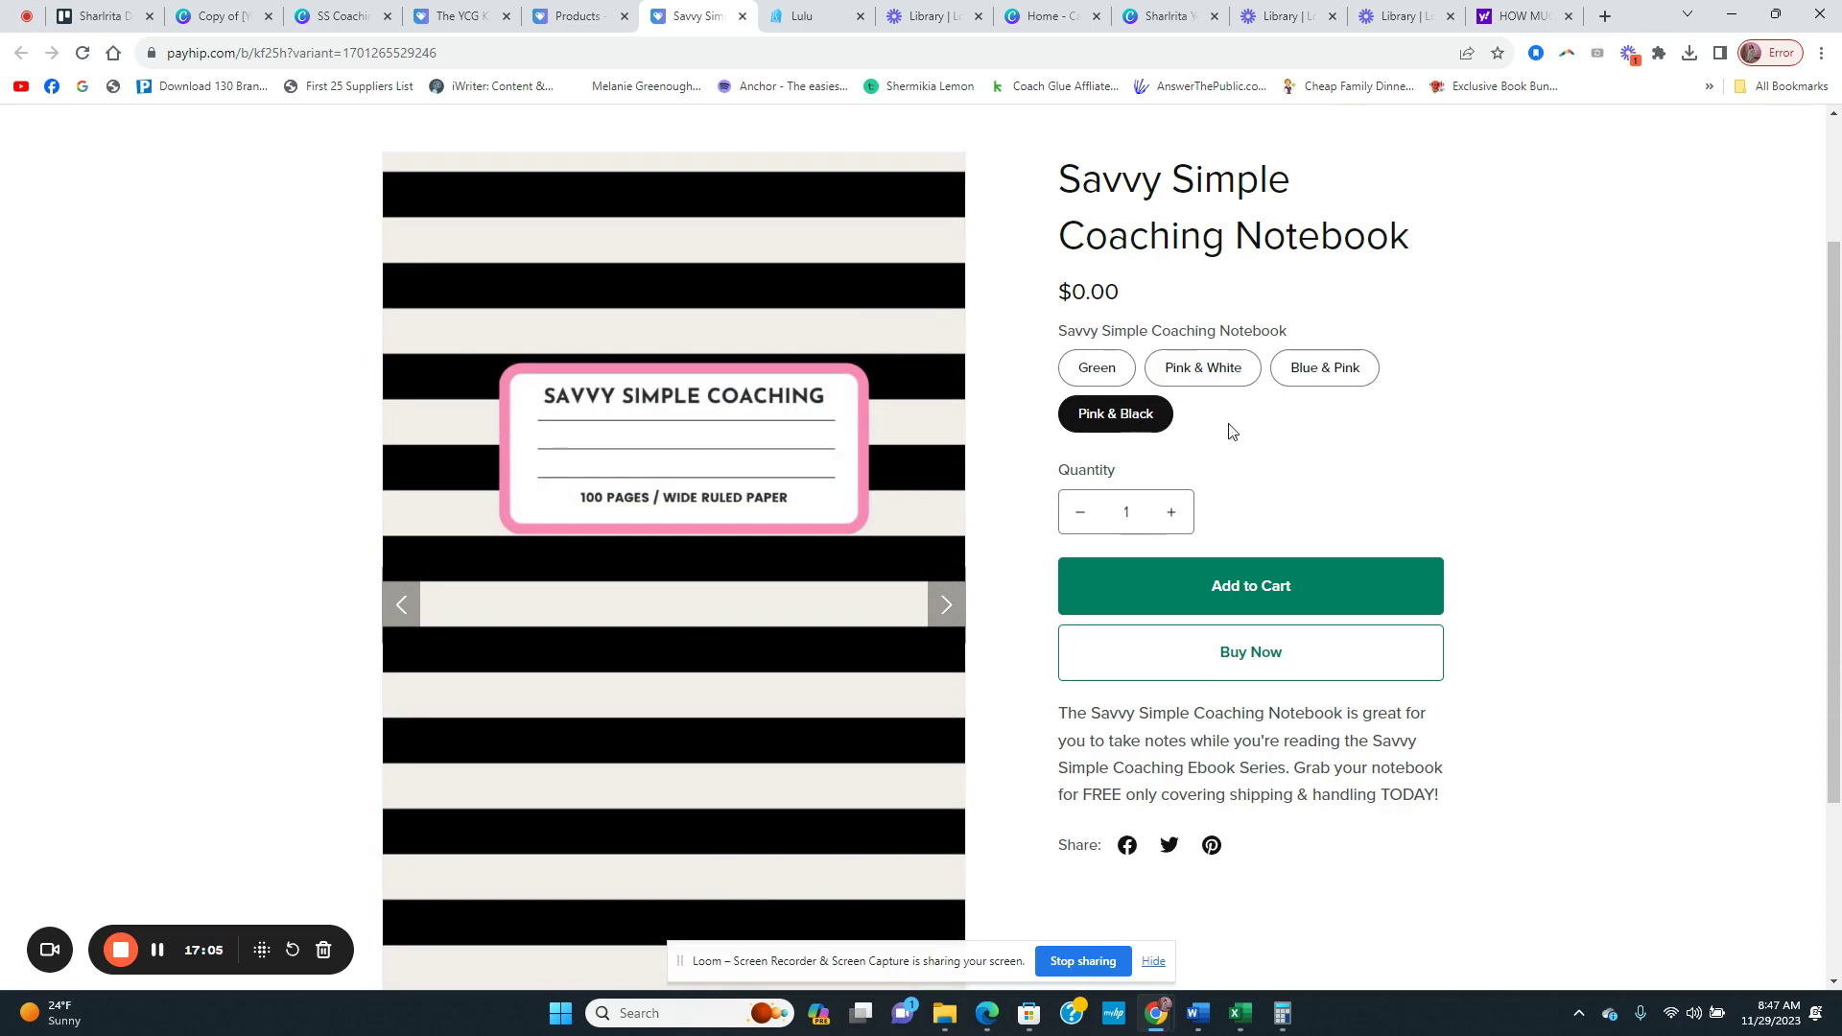
Step: Add one Pink & Black notebook to the cart and review the cart's shipping and total
{"action": "left_click", "coordinate": [1272, 587]}
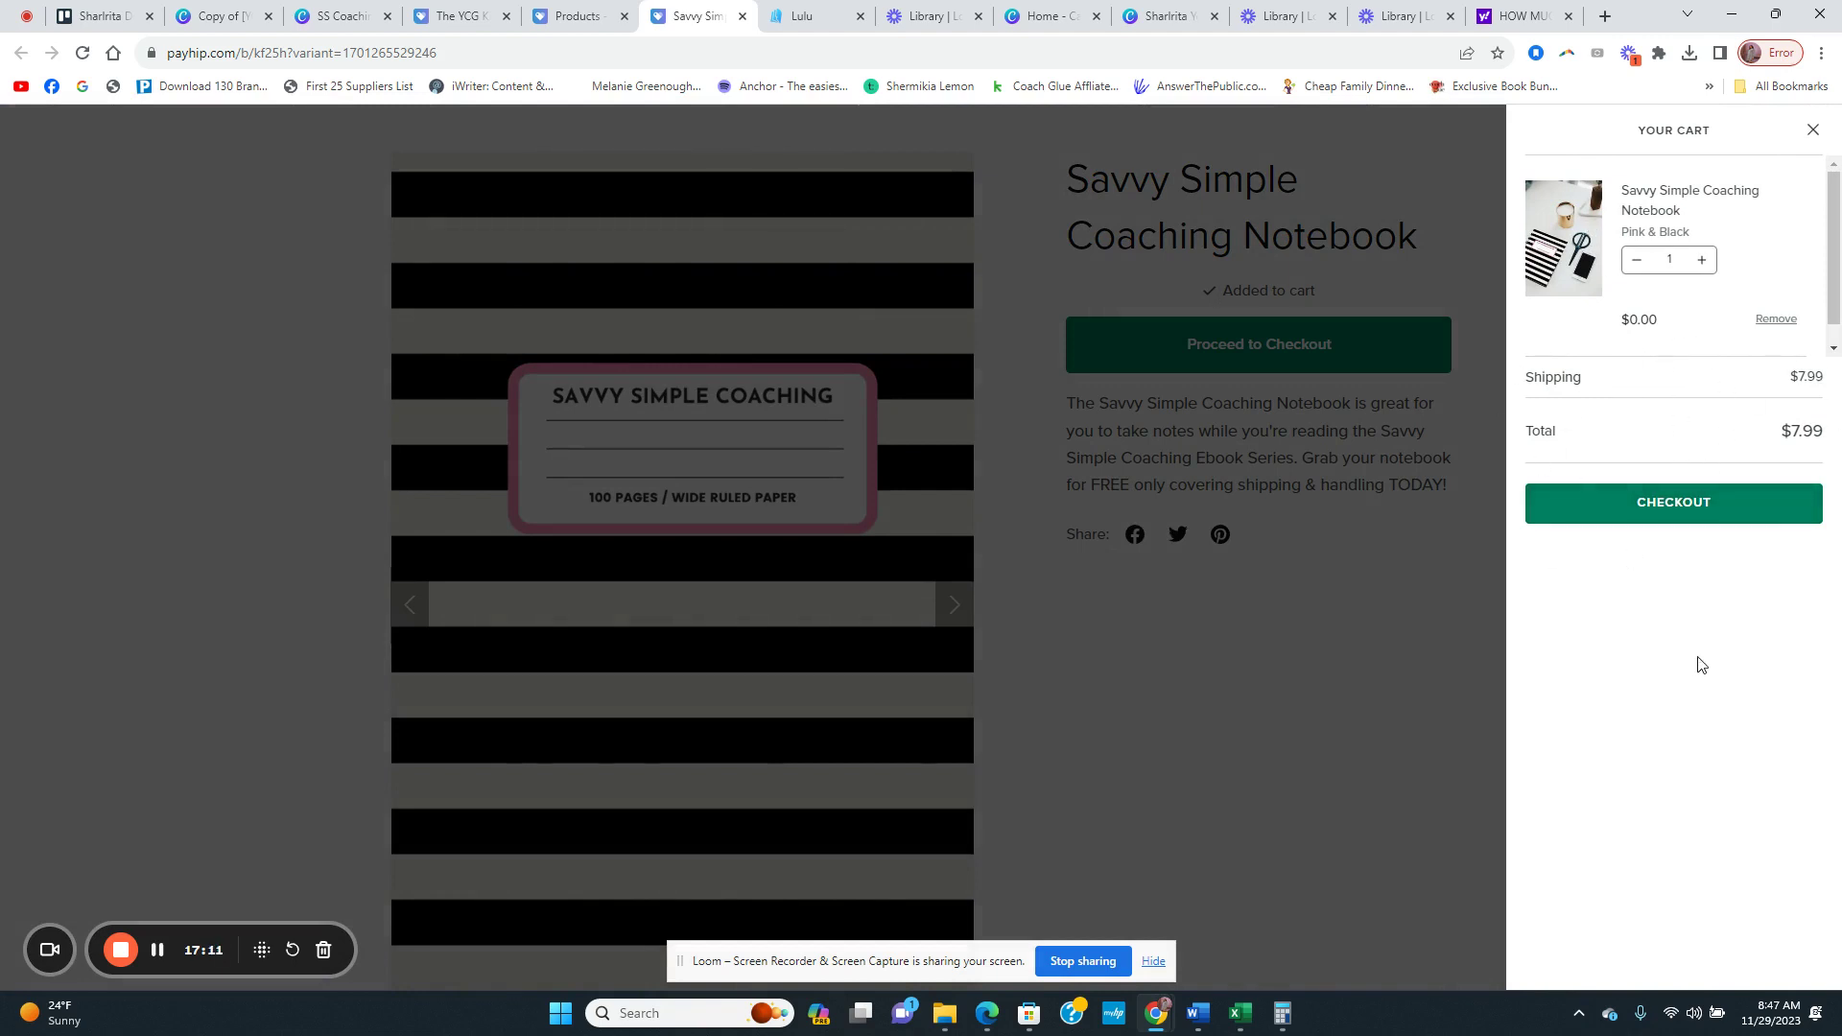
{"action": "left_click", "coordinate": [1697, 522]}
{"action": "left_click", "coordinate": [1385, 751]}
Step: Open the Payhip account's shipping settings and review the United States destination region and its rates
{"action": "left_click", "coordinate": [585, 19]}
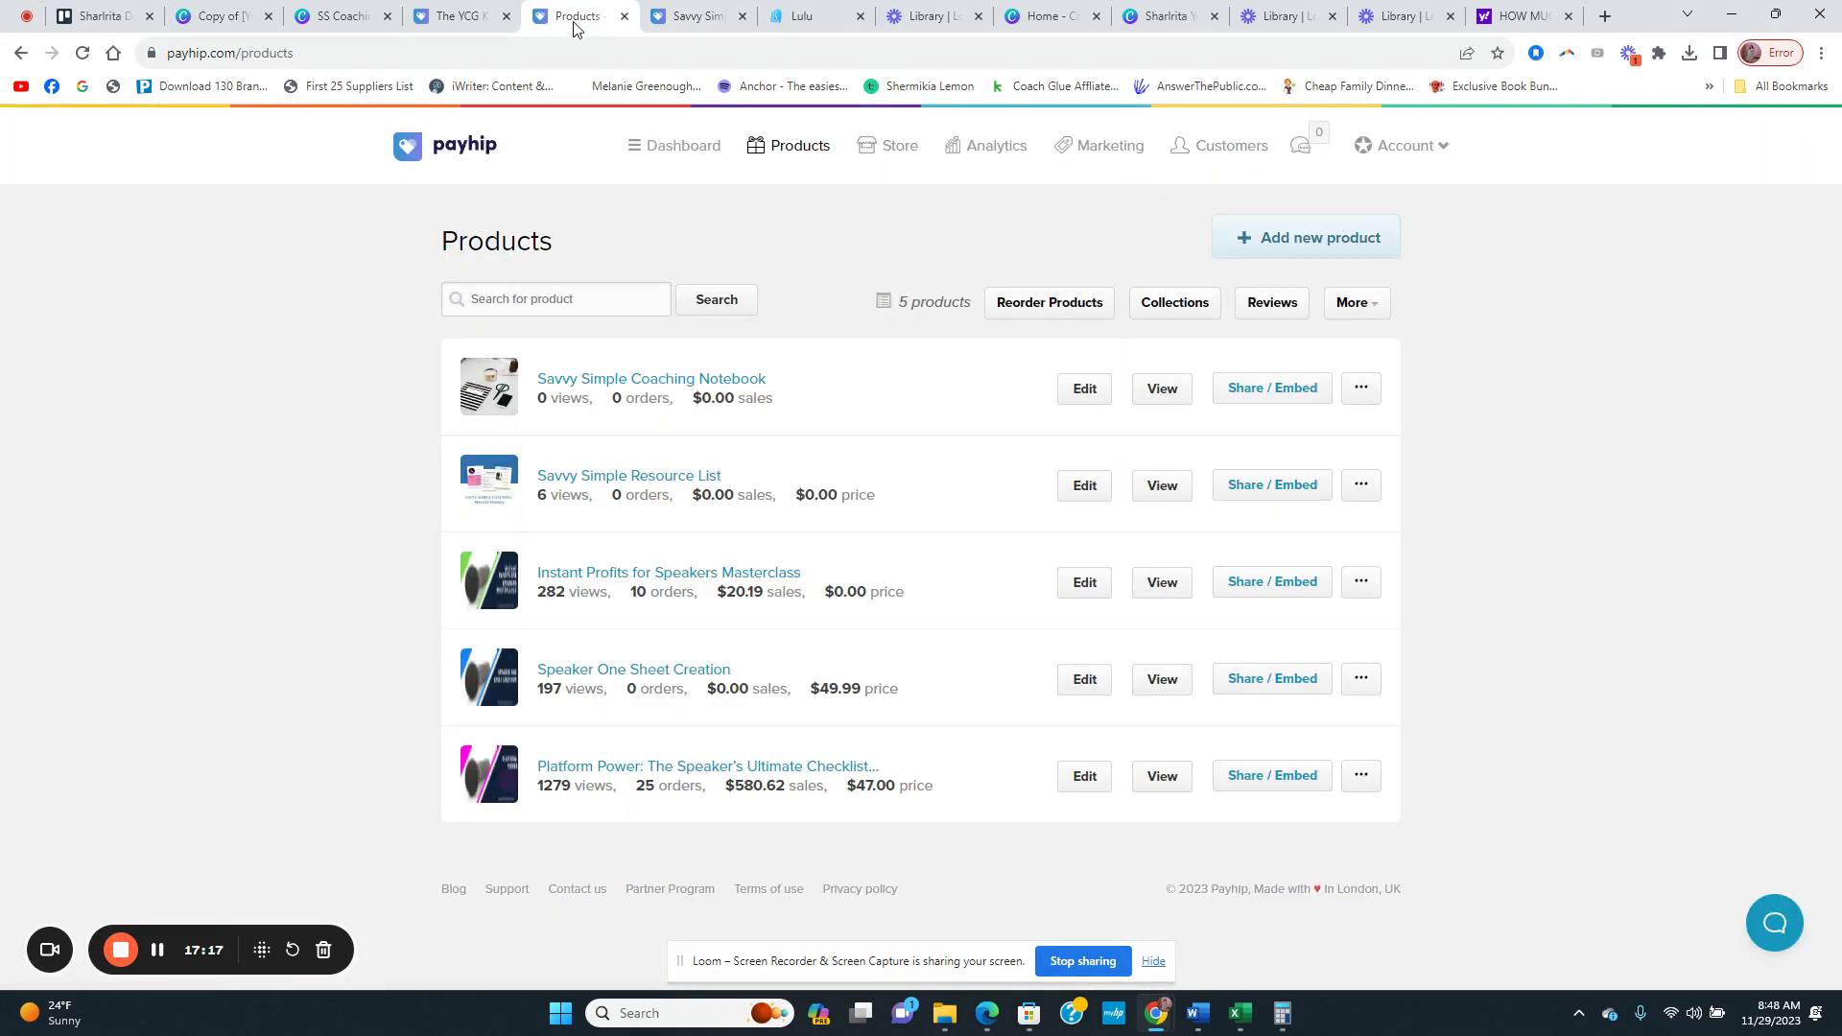
{"action": "left_click", "coordinate": [869, 156]}
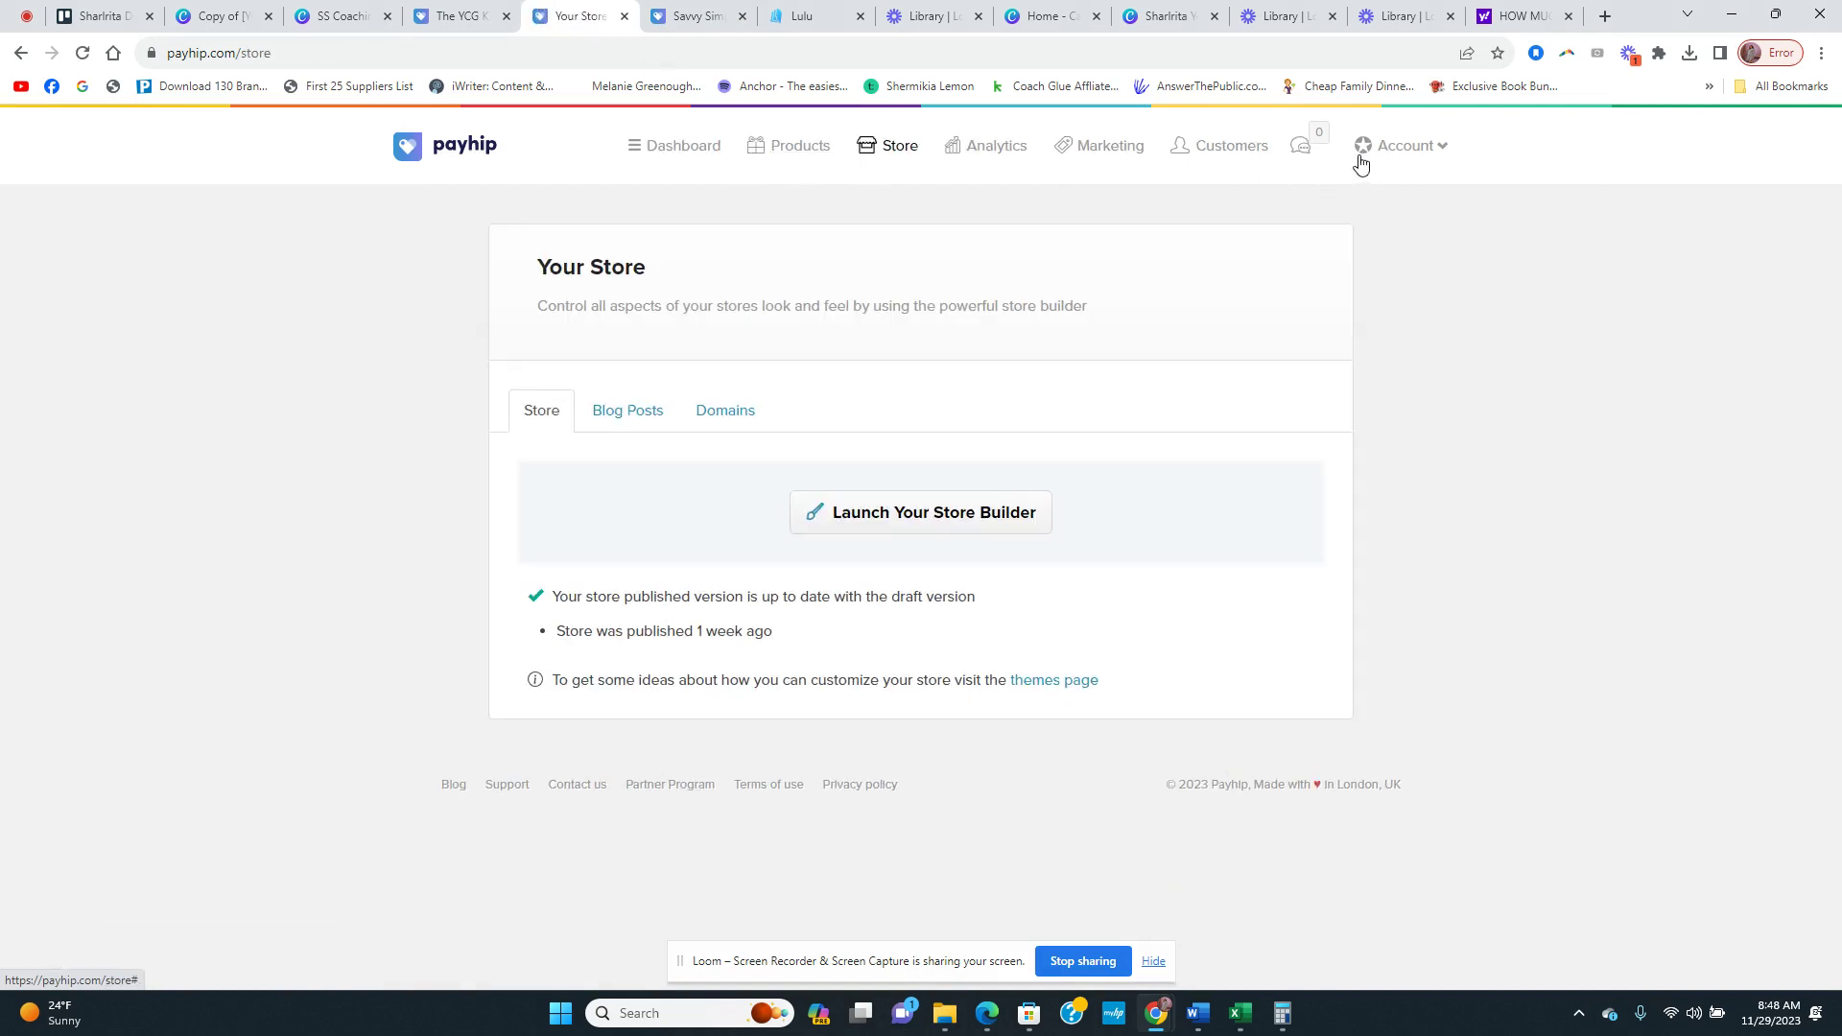
{"action": "left_click", "coordinate": [1393, 154]}
{"action": "left_click", "coordinate": [1356, 203]}
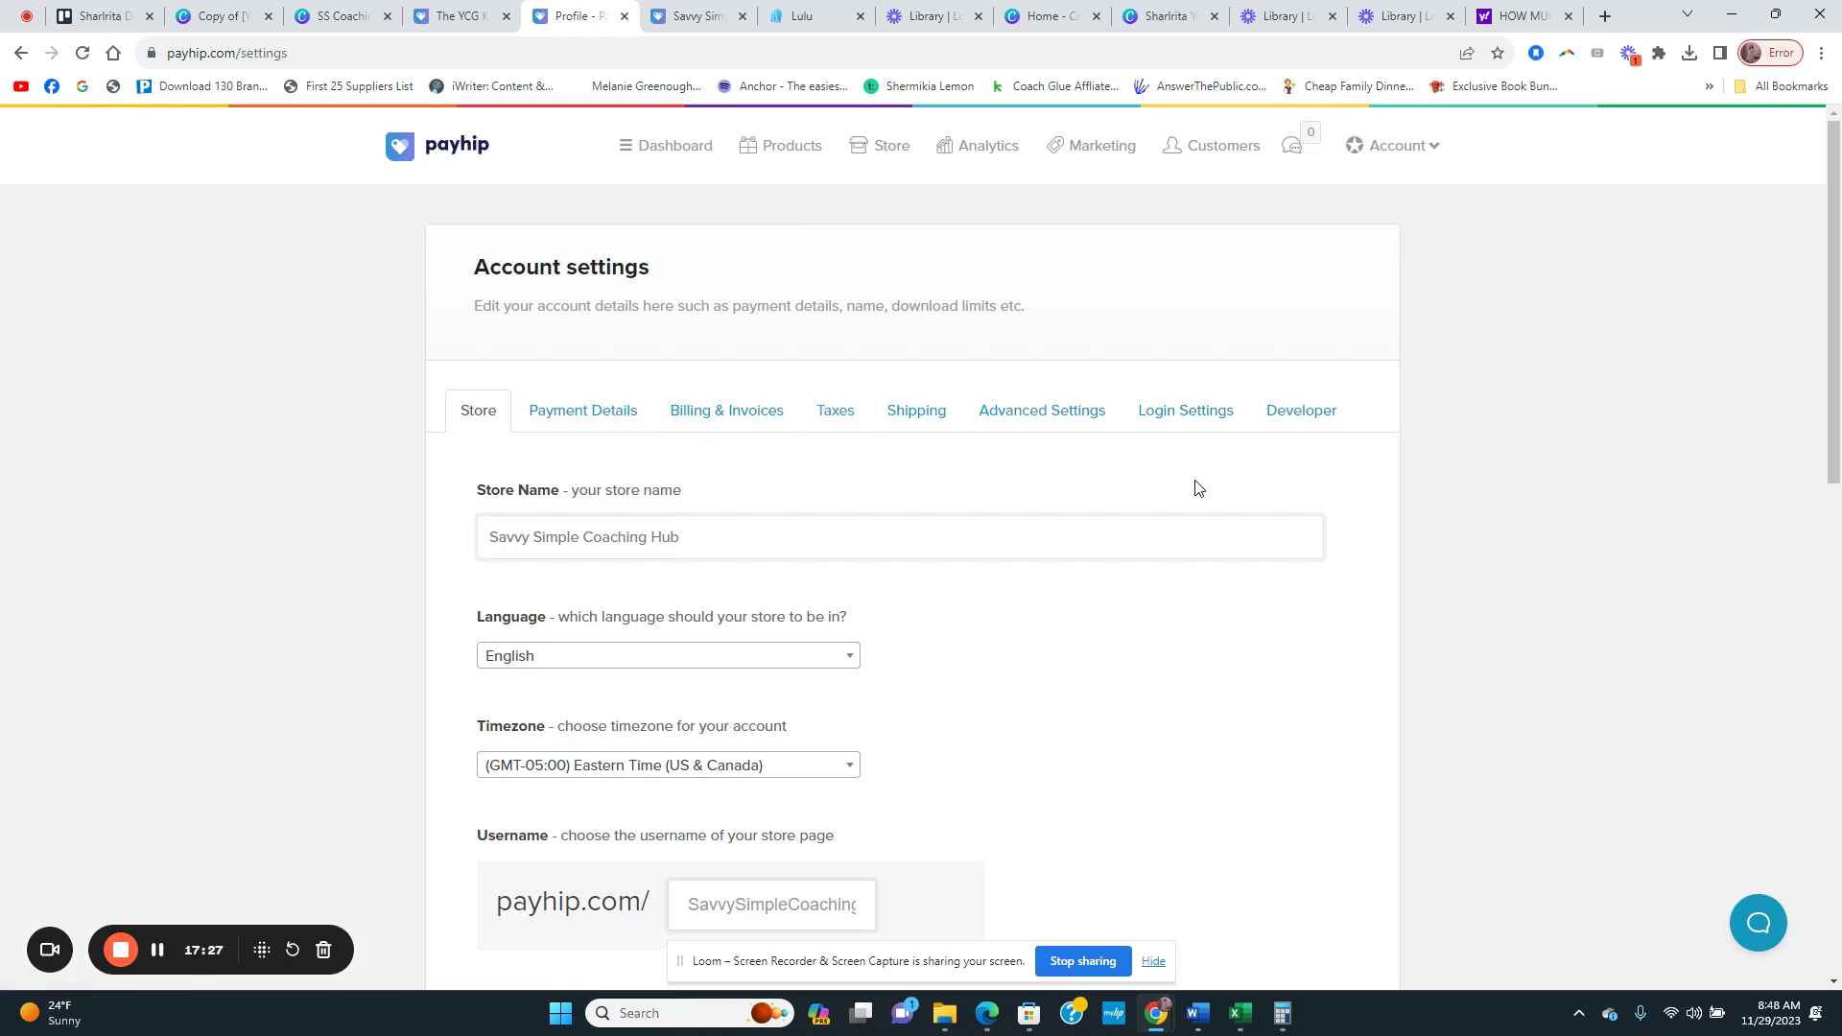
{"action": "left_click", "coordinate": [917, 414]}
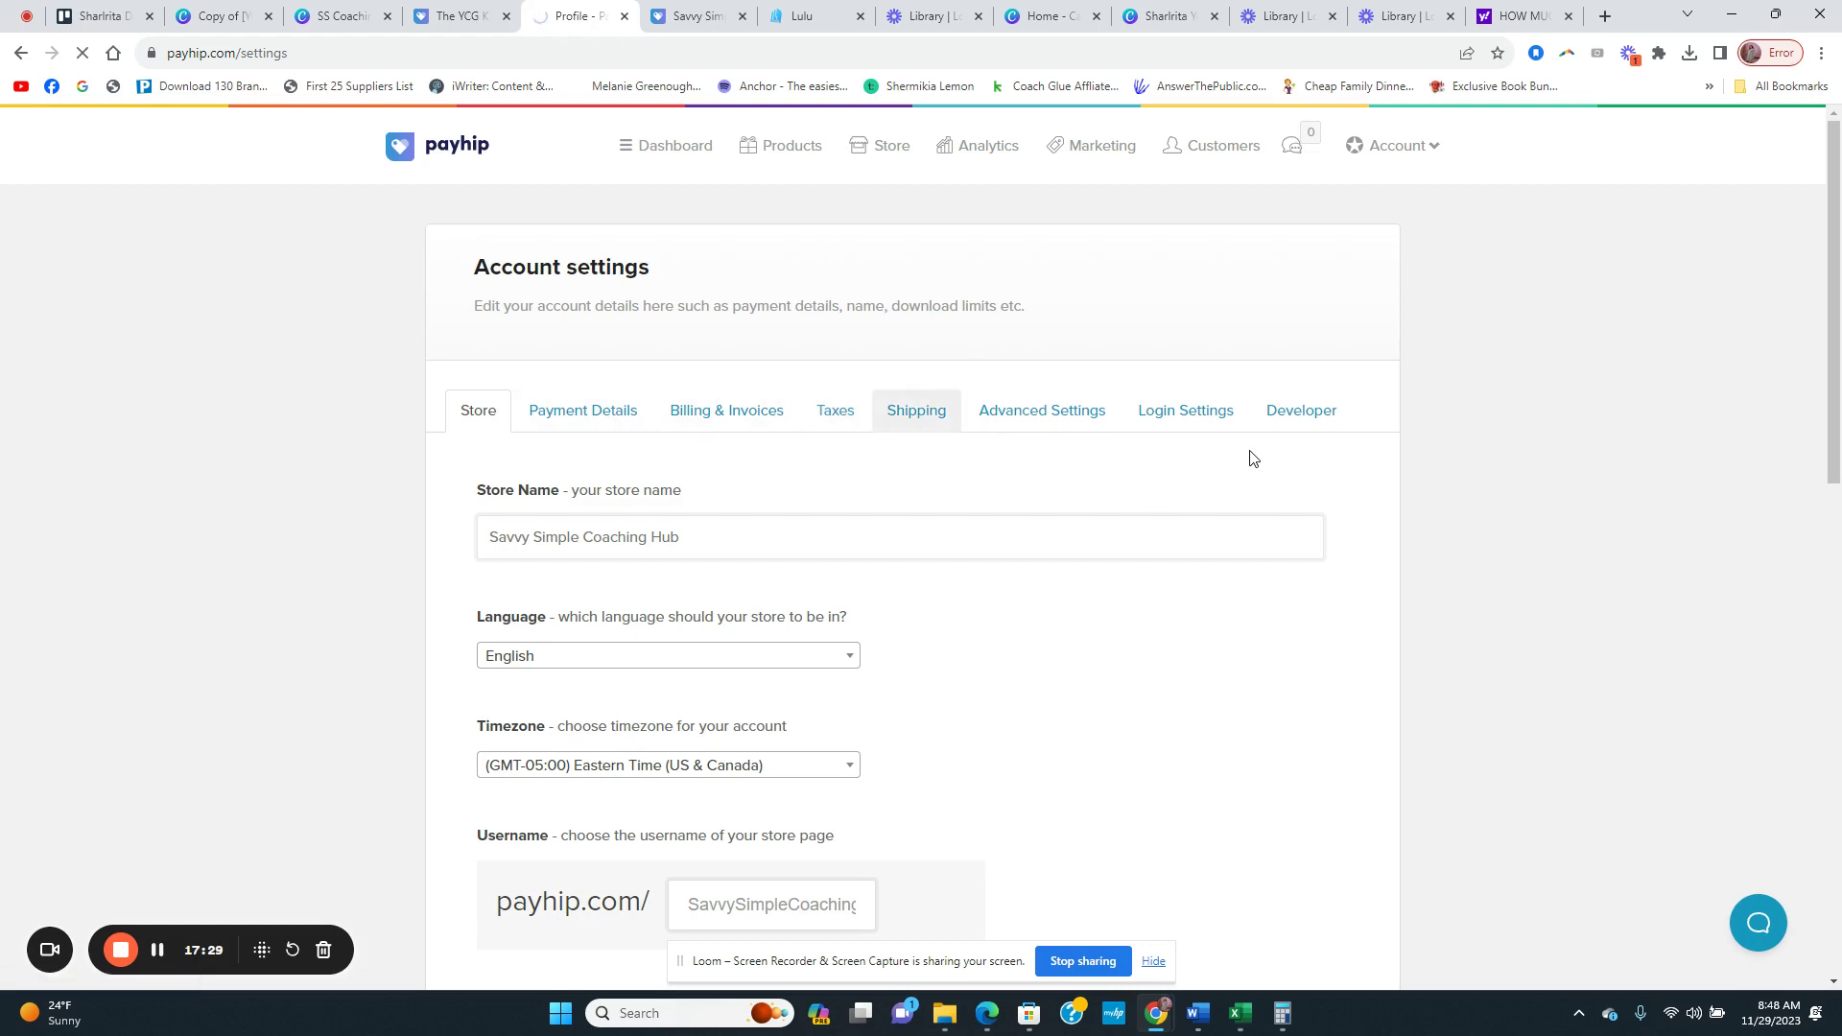
{"action": "scroll", "coordinate": [1180, 506], "scroll_direction": "down", "scroll_amount": 2}
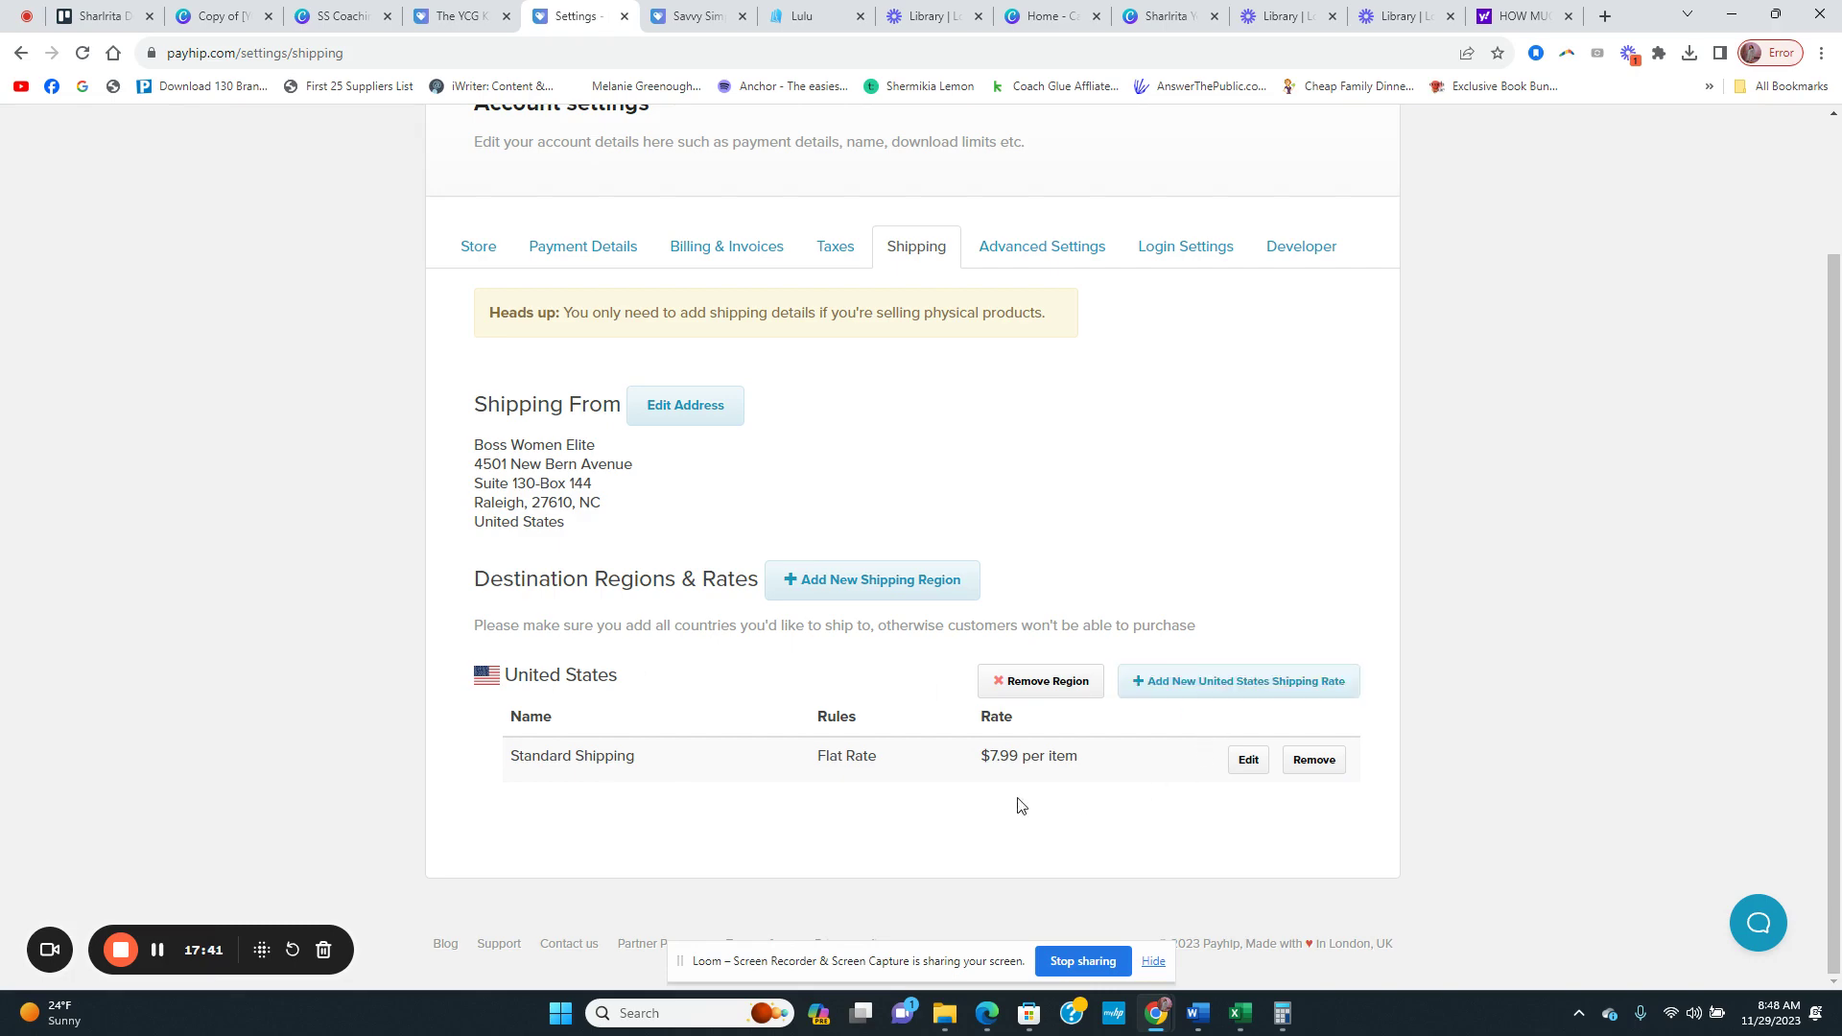
Step: Review the charging options for a new United States shipping rate and cancel without adding one
{"action": "left_click", "coordinate": [1268, 691]}
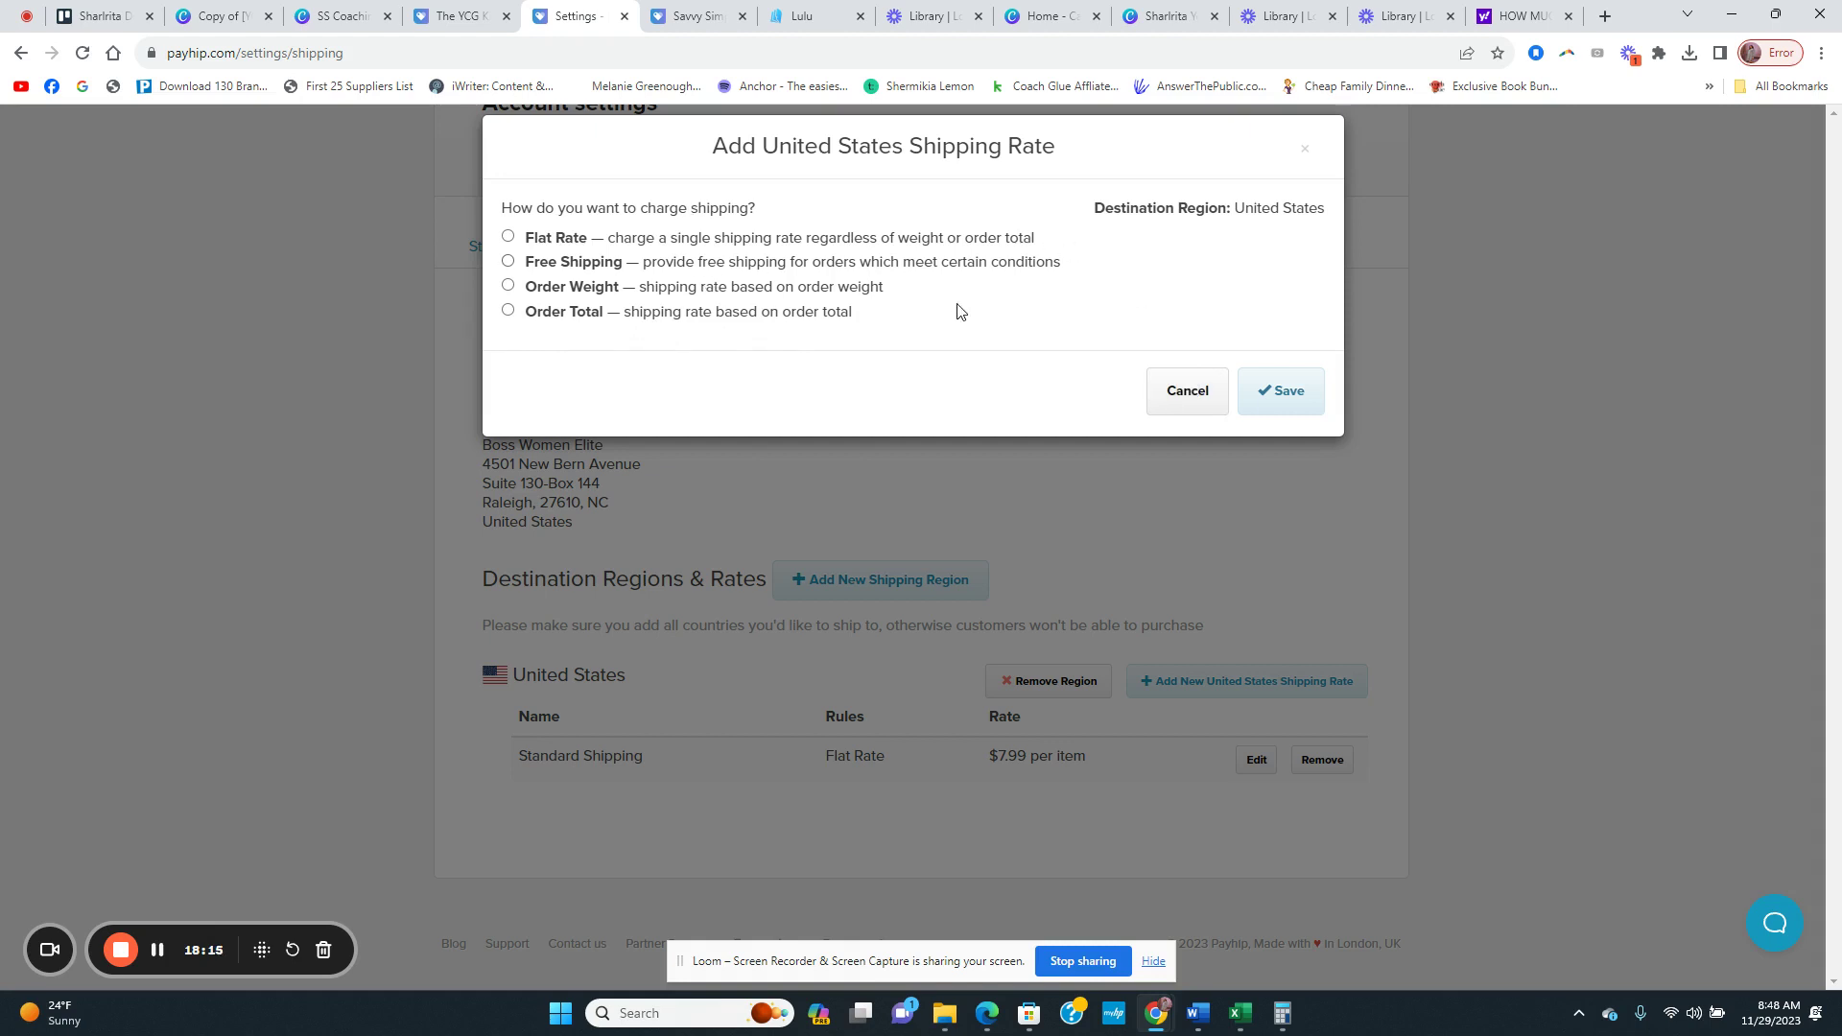
{"action": "left_click", "coordinate": [1288, 393]}
{"action": "left_click", "coordinate": [1186, 393]}
{"action": "scroll", "coordinate": [927, 419], "scroll_direction": "up", "scroll_amount": 2}
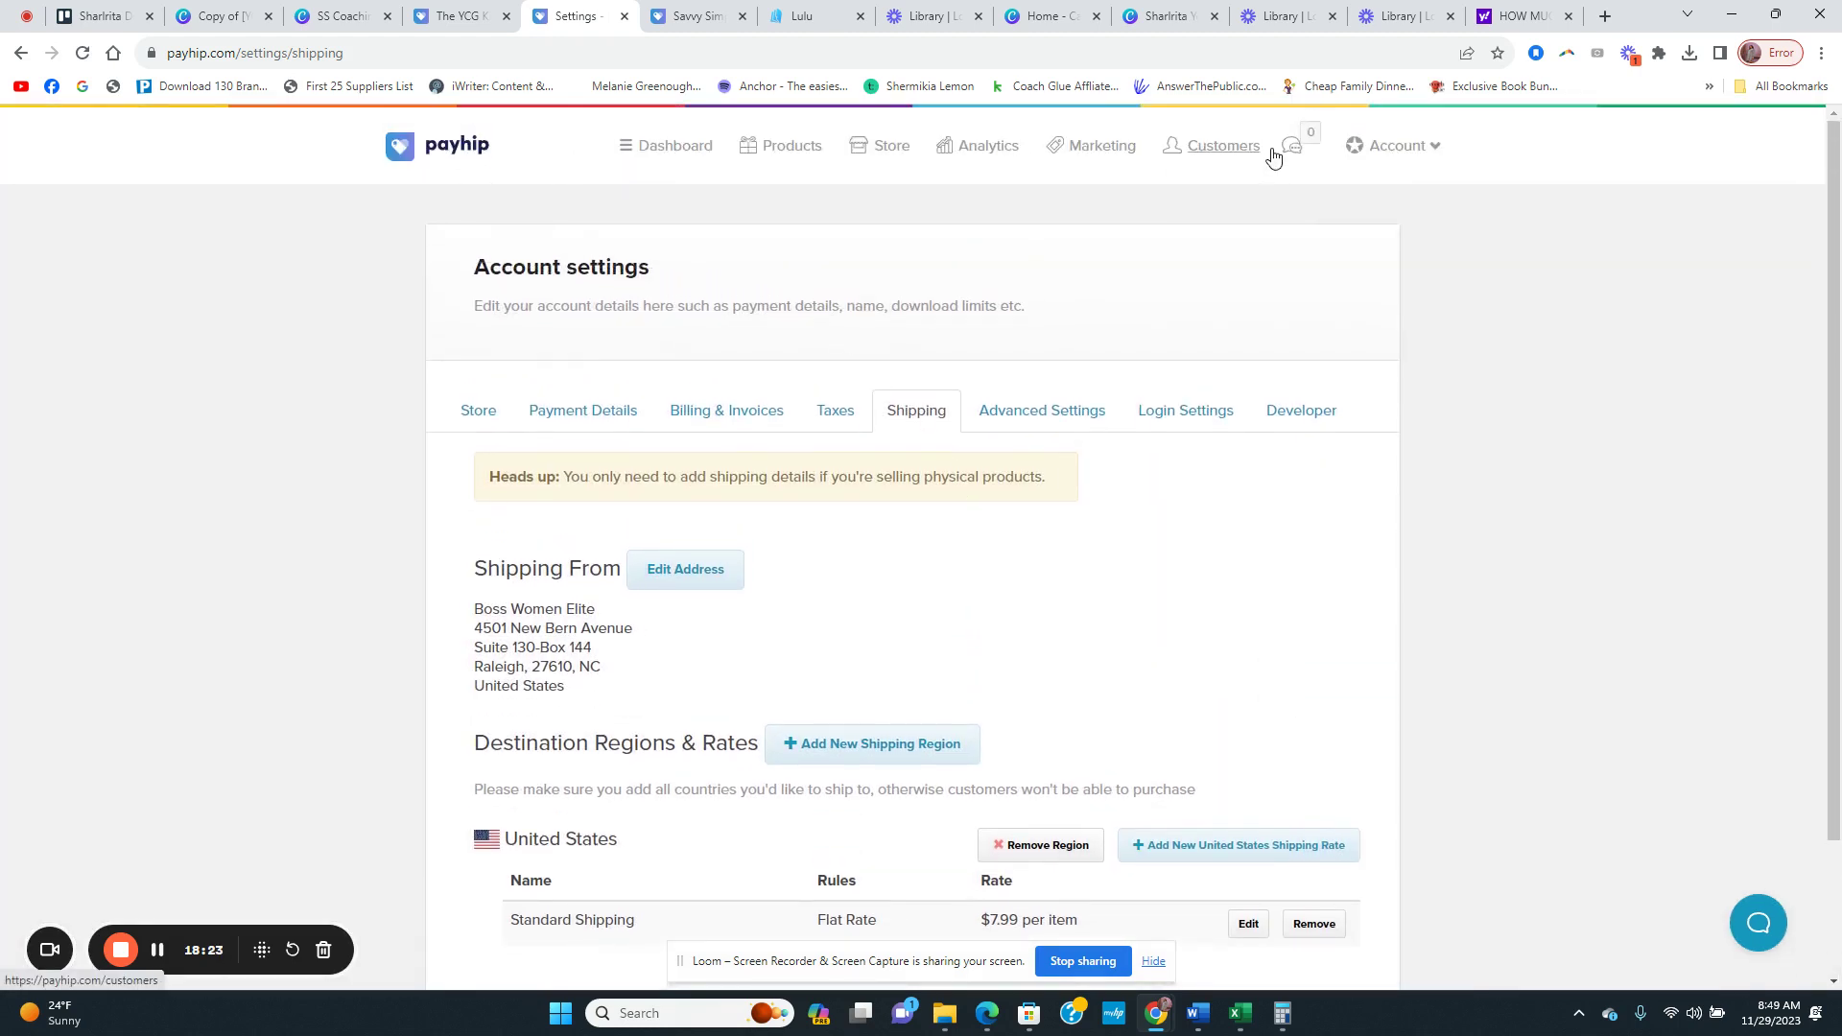
Step: View the Payhip store's marketing tools and the Lulu projects overview
{"action": "left_click", "coordinate": [1101, 146]}
{"action": "left_click", "coordinate": [797, 20]}
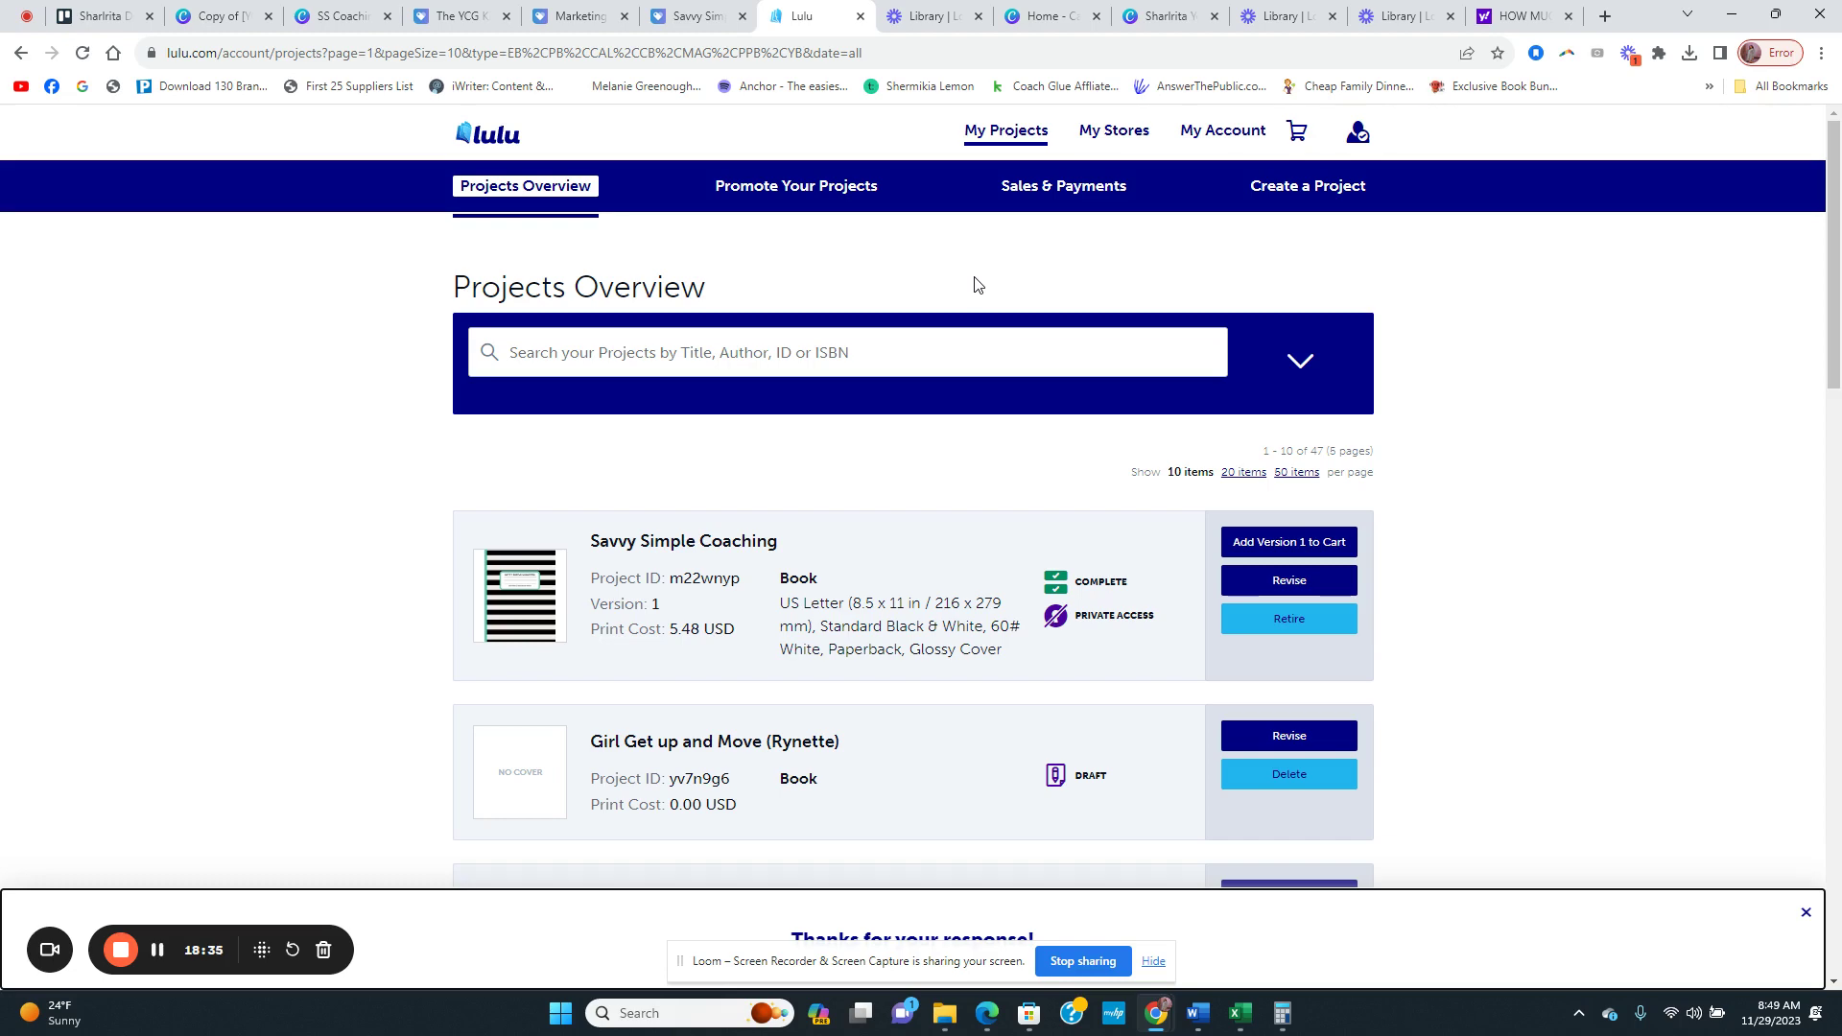
{"action": "left_click", "coordinate": [461, 16]}
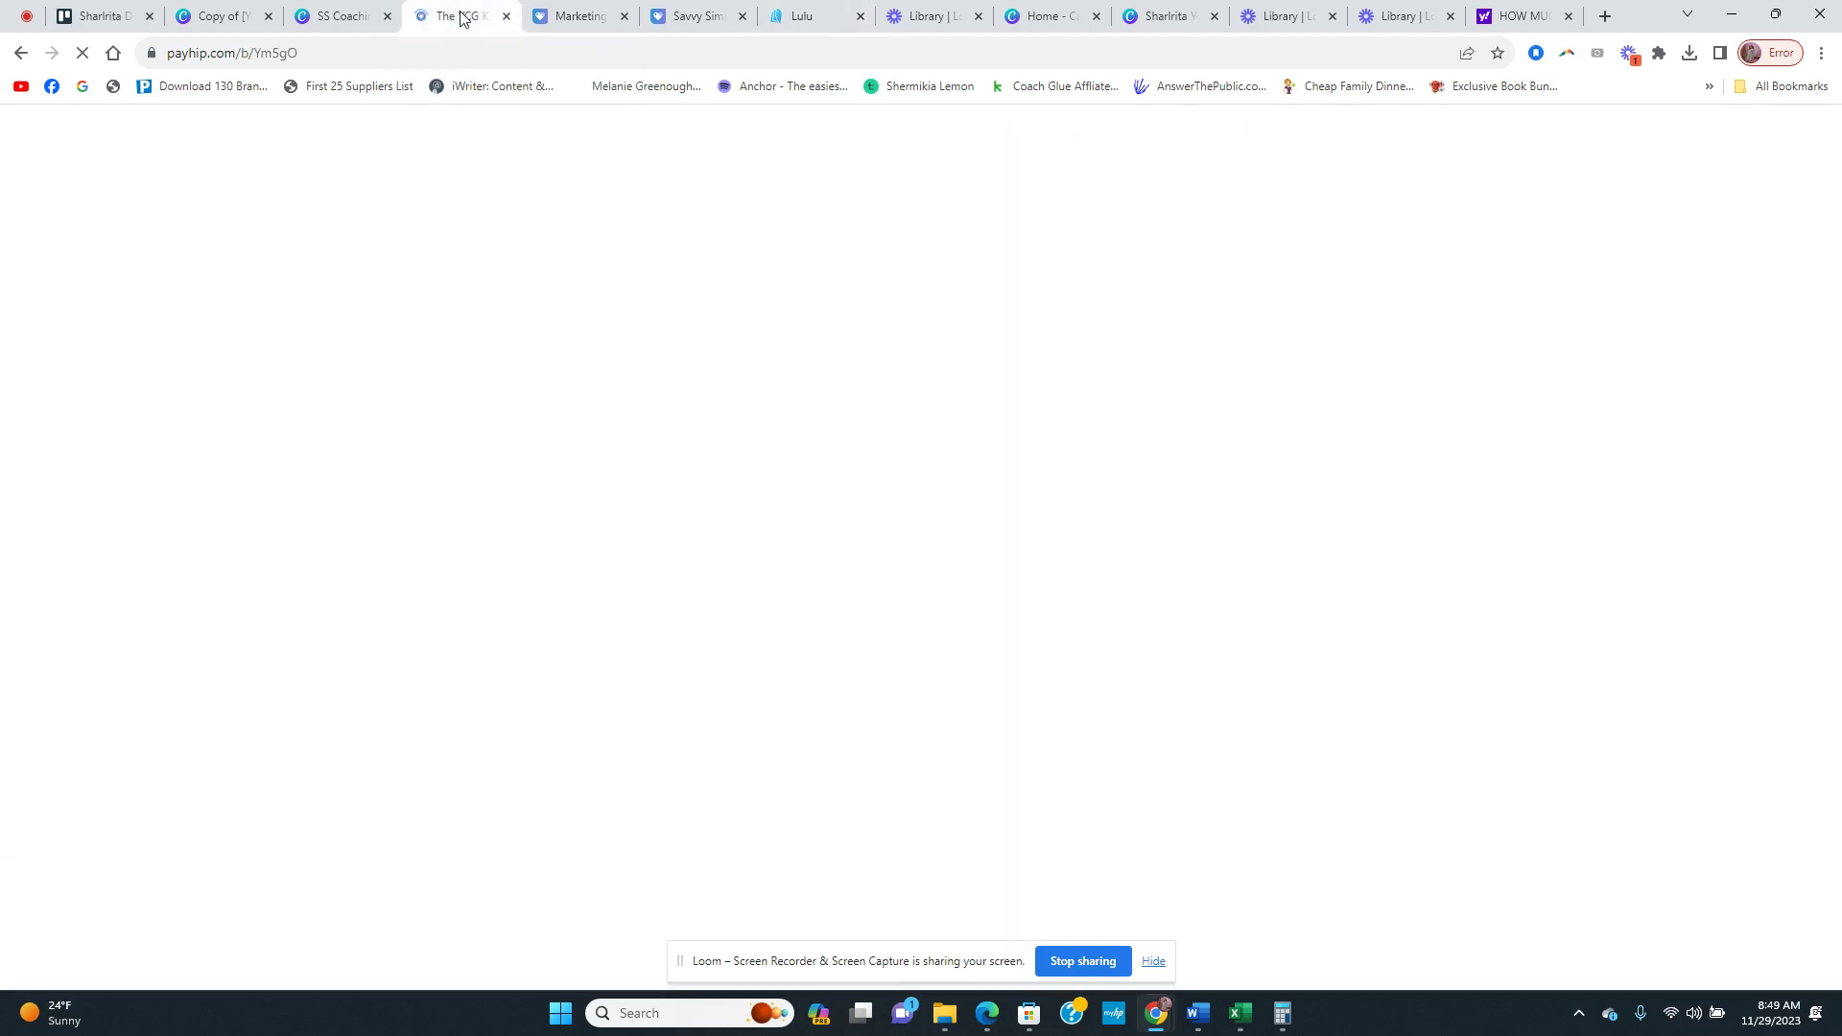
{"action": "left_click", "coordinate": [593, 19]}
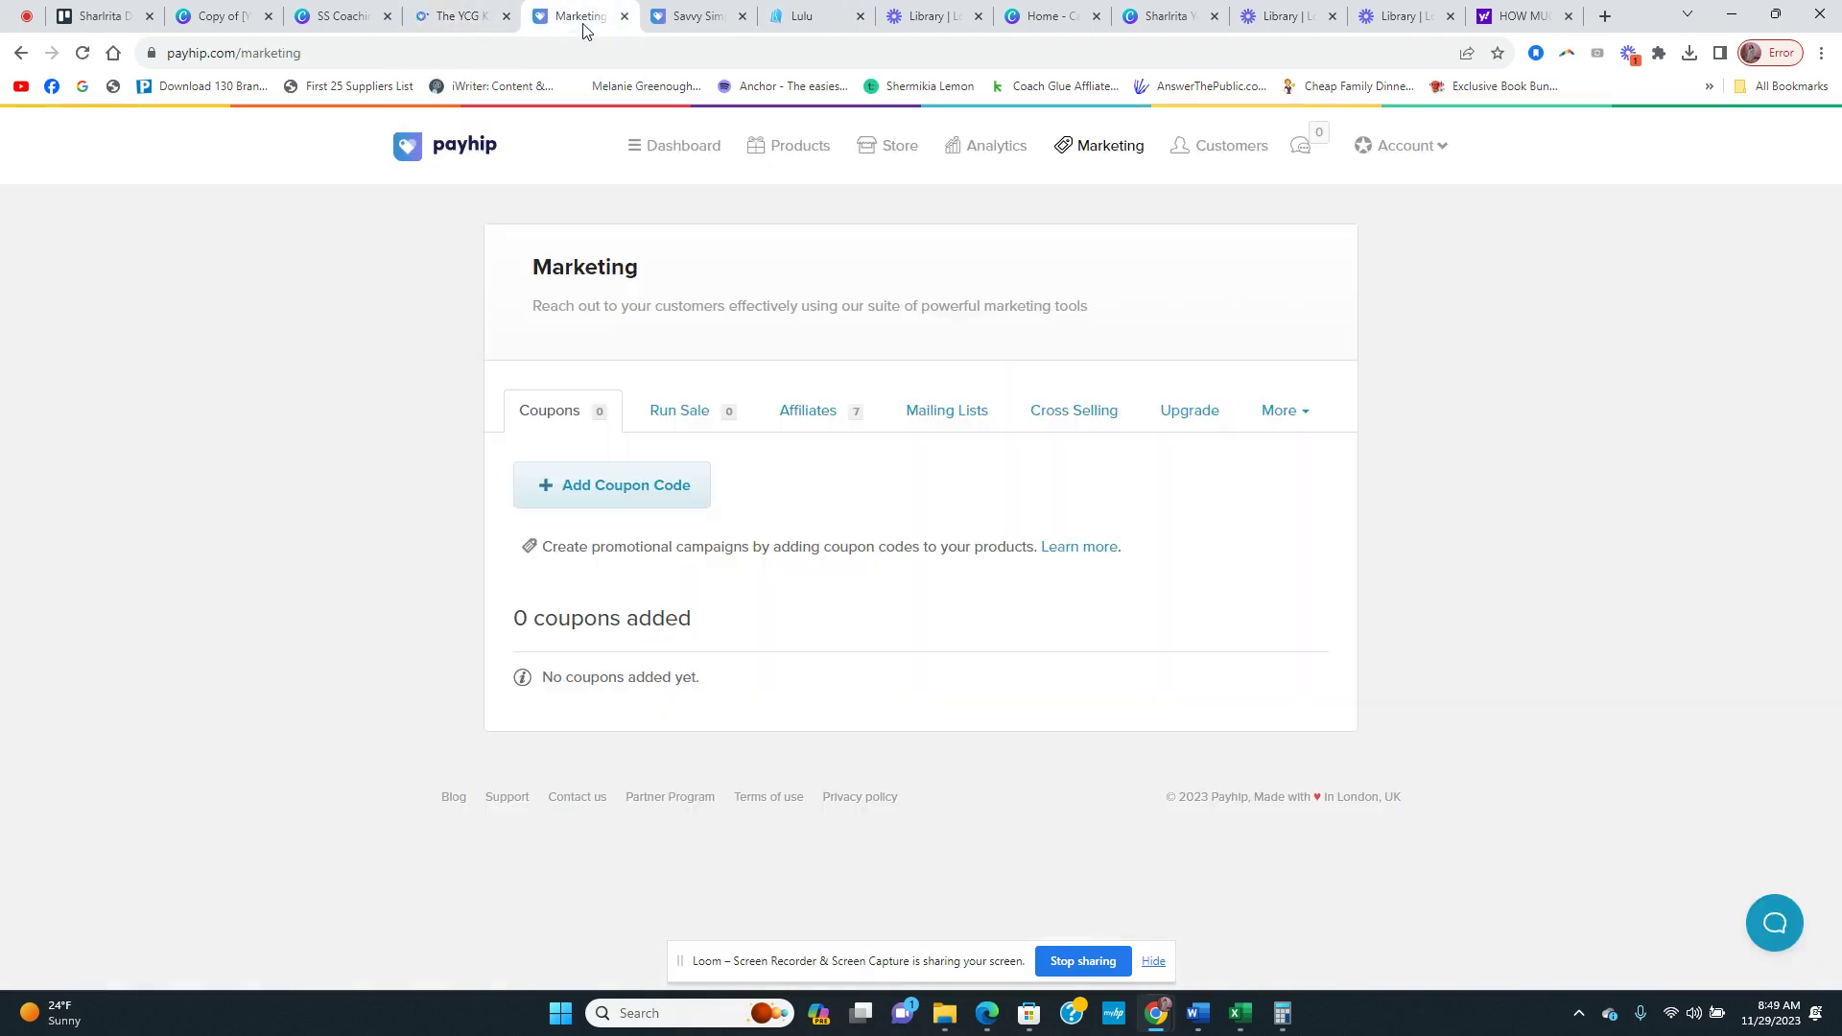
Step: Look through the YCG KDP Starter Bundle page, examining its pricing plan and the included covers and interiors
{"action": "left_click", "coordinate": [459, 31]}
{"action": "scroll", "coordinate": [949, 412], "scroll_direction": "down", "scroll_amount": 10}
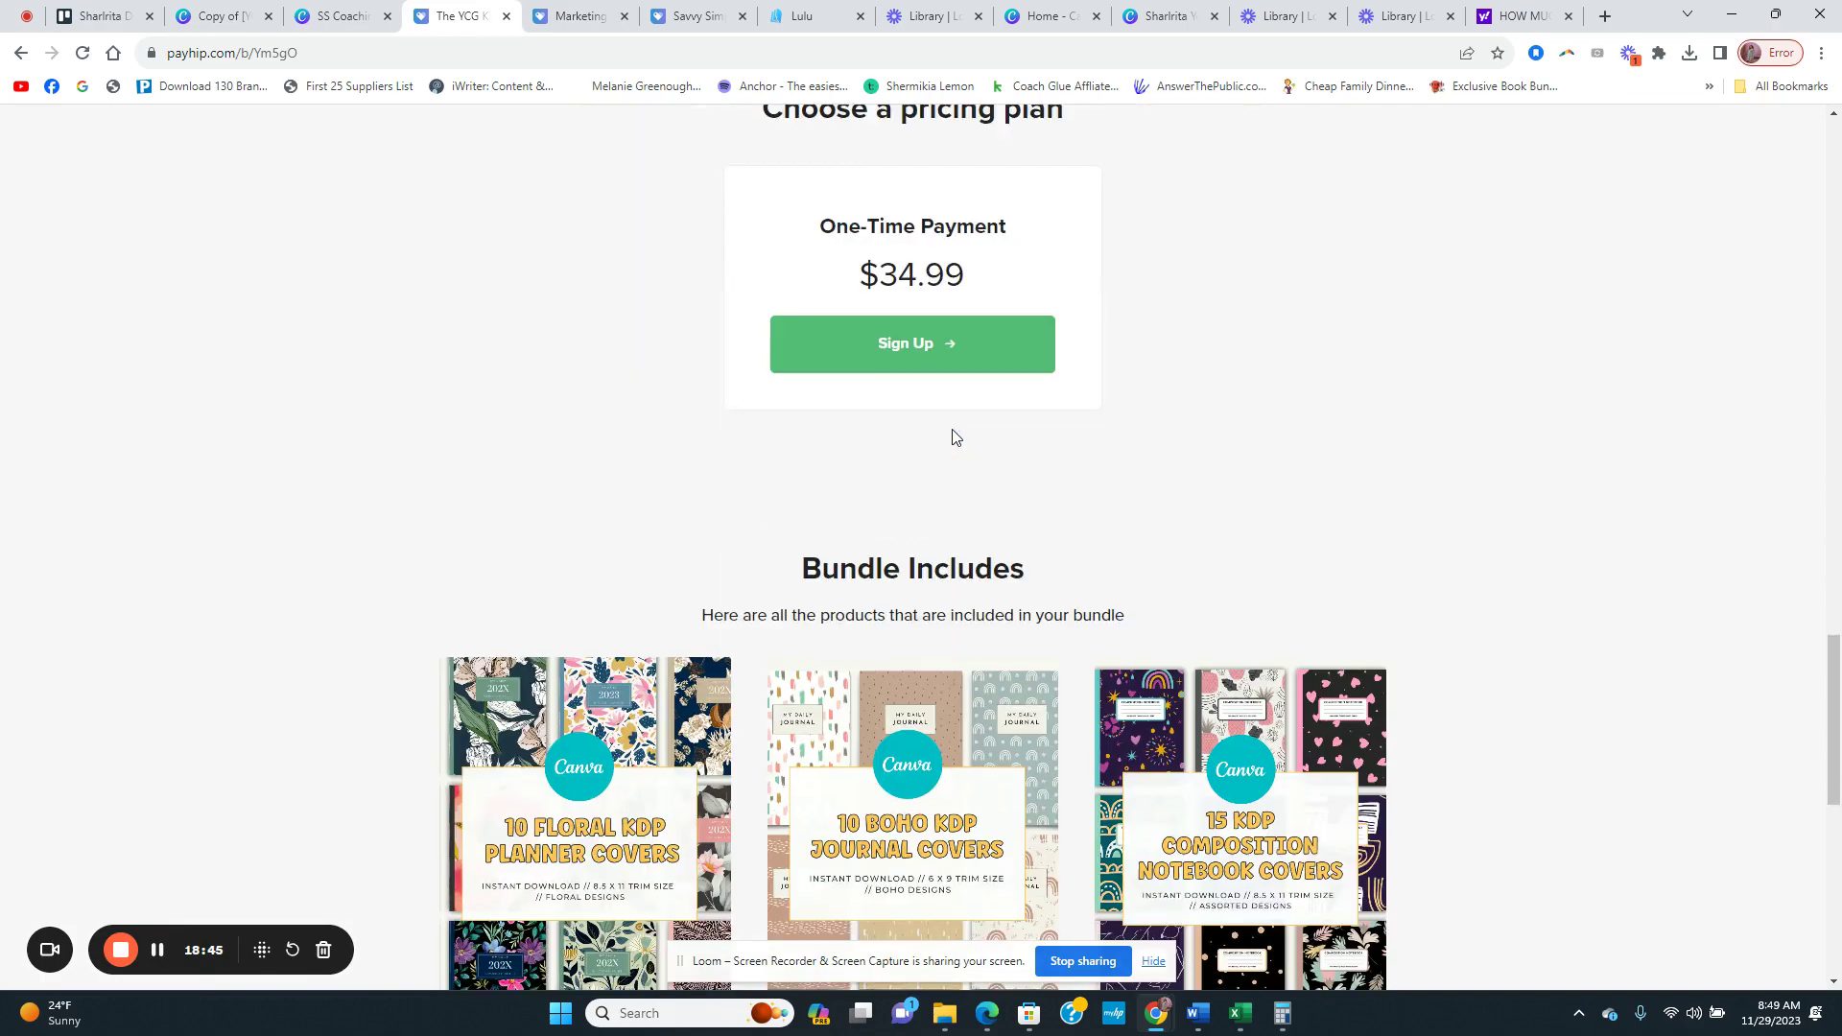
{"action": "scroll", "coordinate": [1151, 451], "scroll_direction": "down", "scroll_amount": 4}
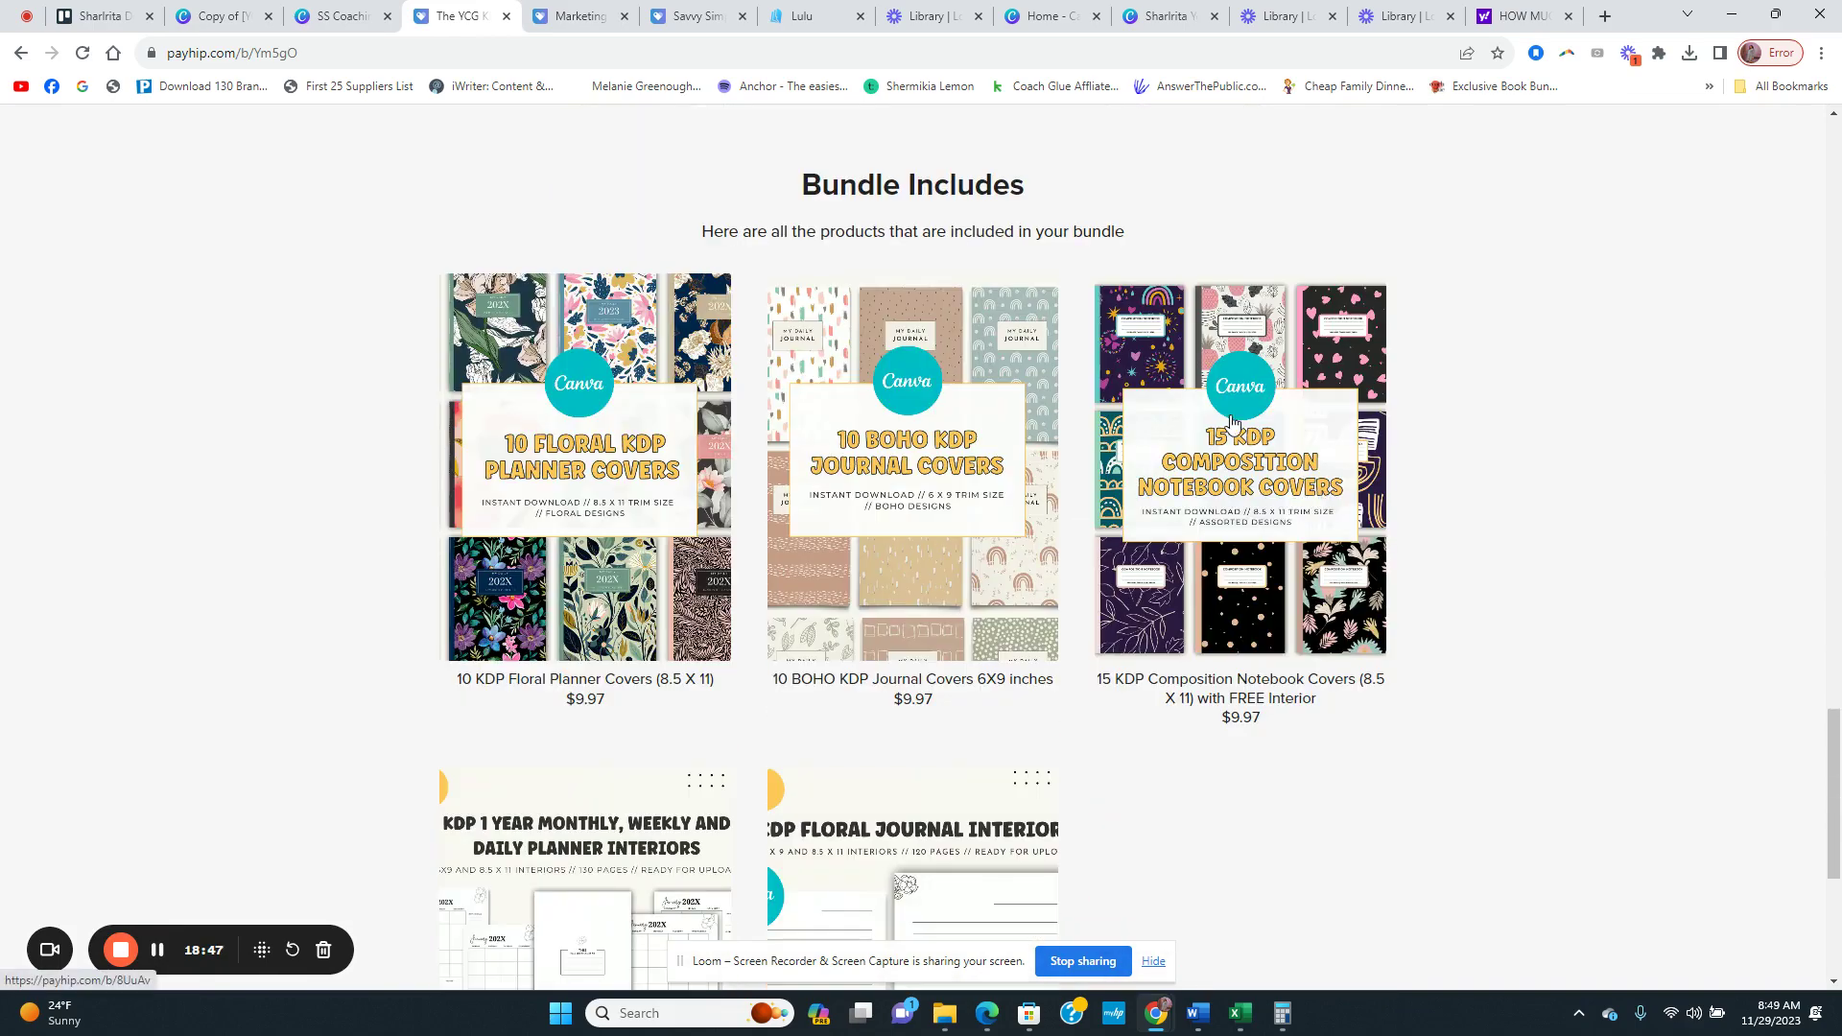
{"action": "scroll", "coordinate": [643, 622], "scroll_direction": "down", "scroll_amount": 3}
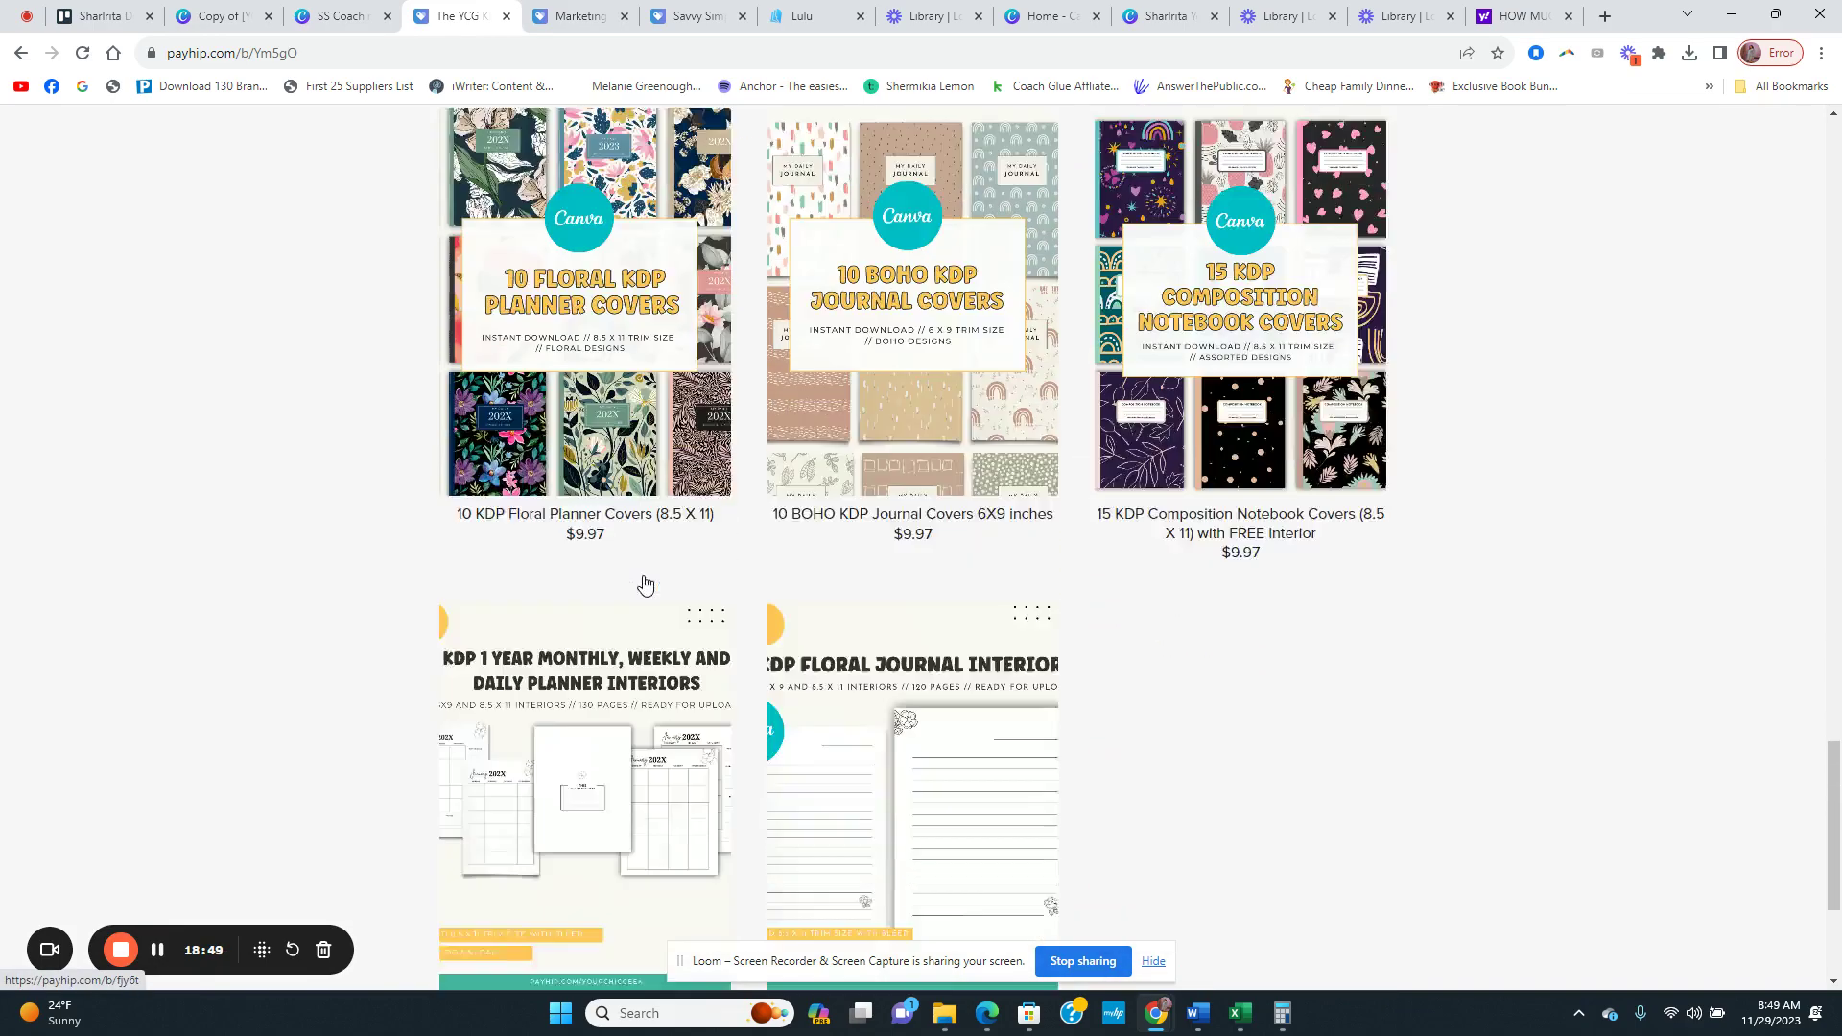
{"action": "scroll", "coordinate": [738, 458], "scroll_direction": "up", "scroll_amount": 6}
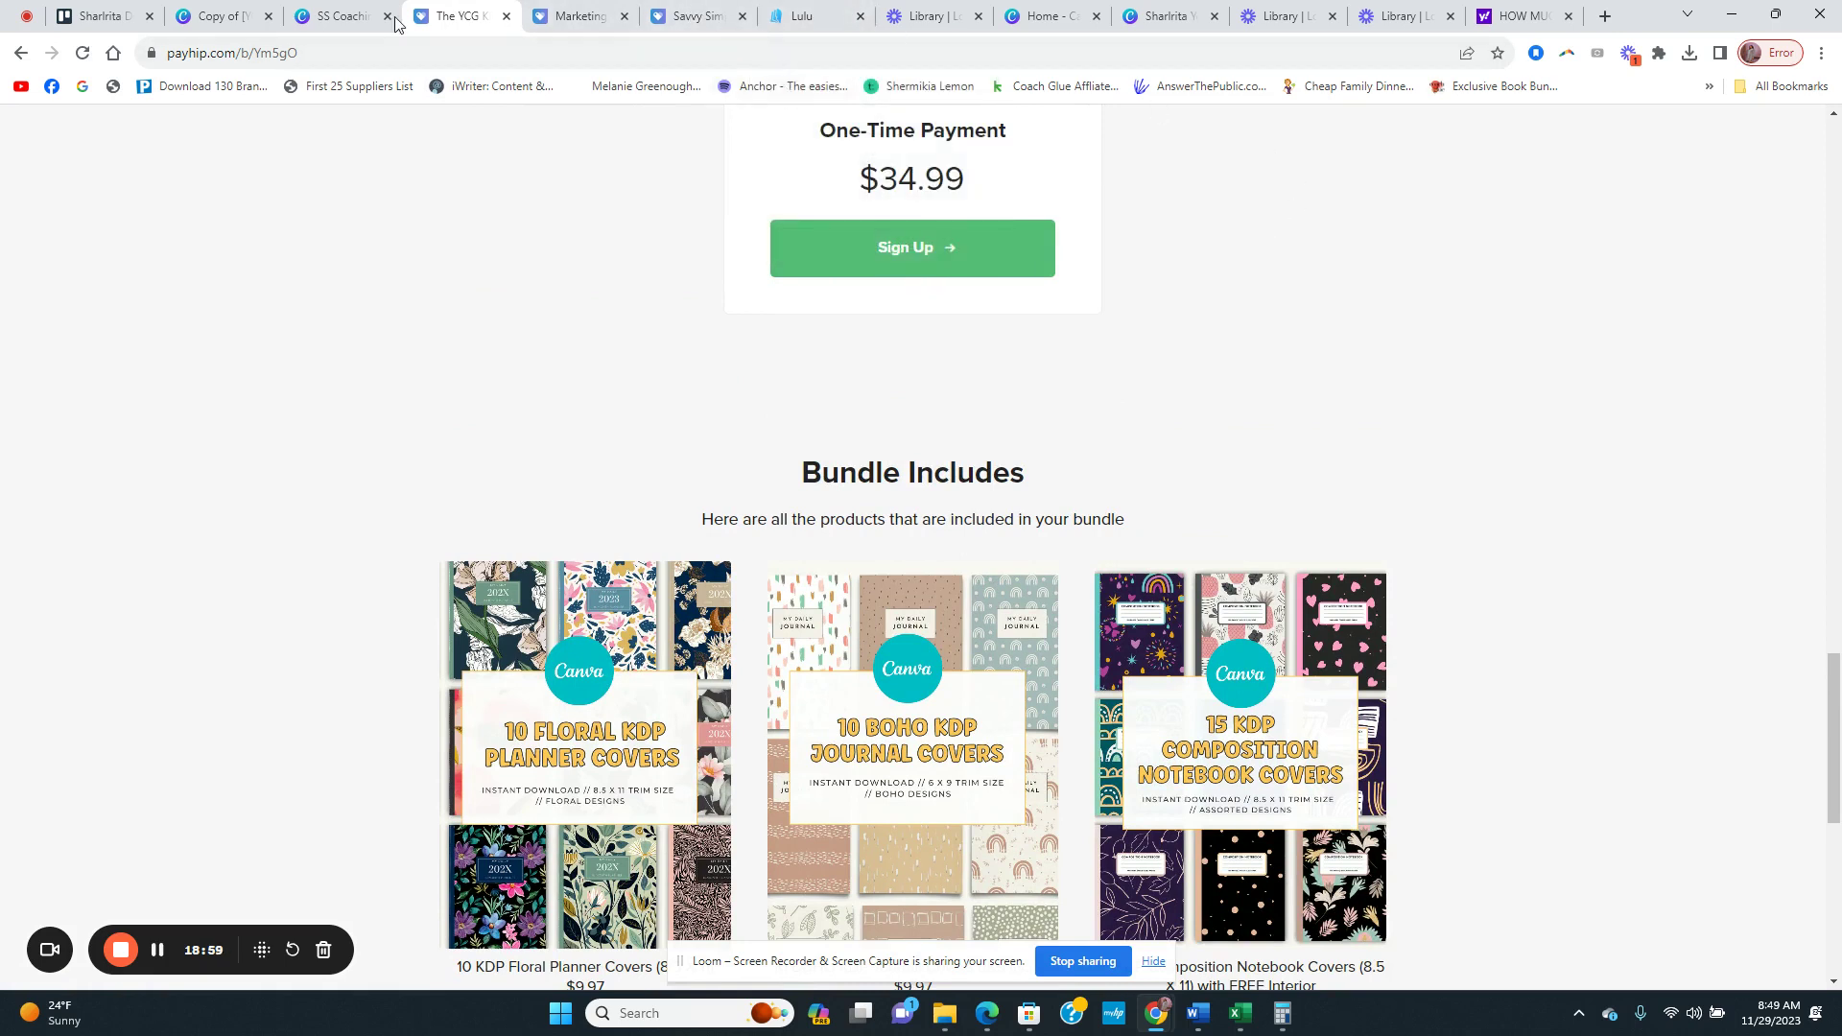
{"action": "scroll", "coordinate": [627, 366], "scroll_direction": "up", "scroll_amount": 7}
{"action": "scroll", "coordinate": [583, 353], "scroll_direction": "up", "scroll_amount": 15}
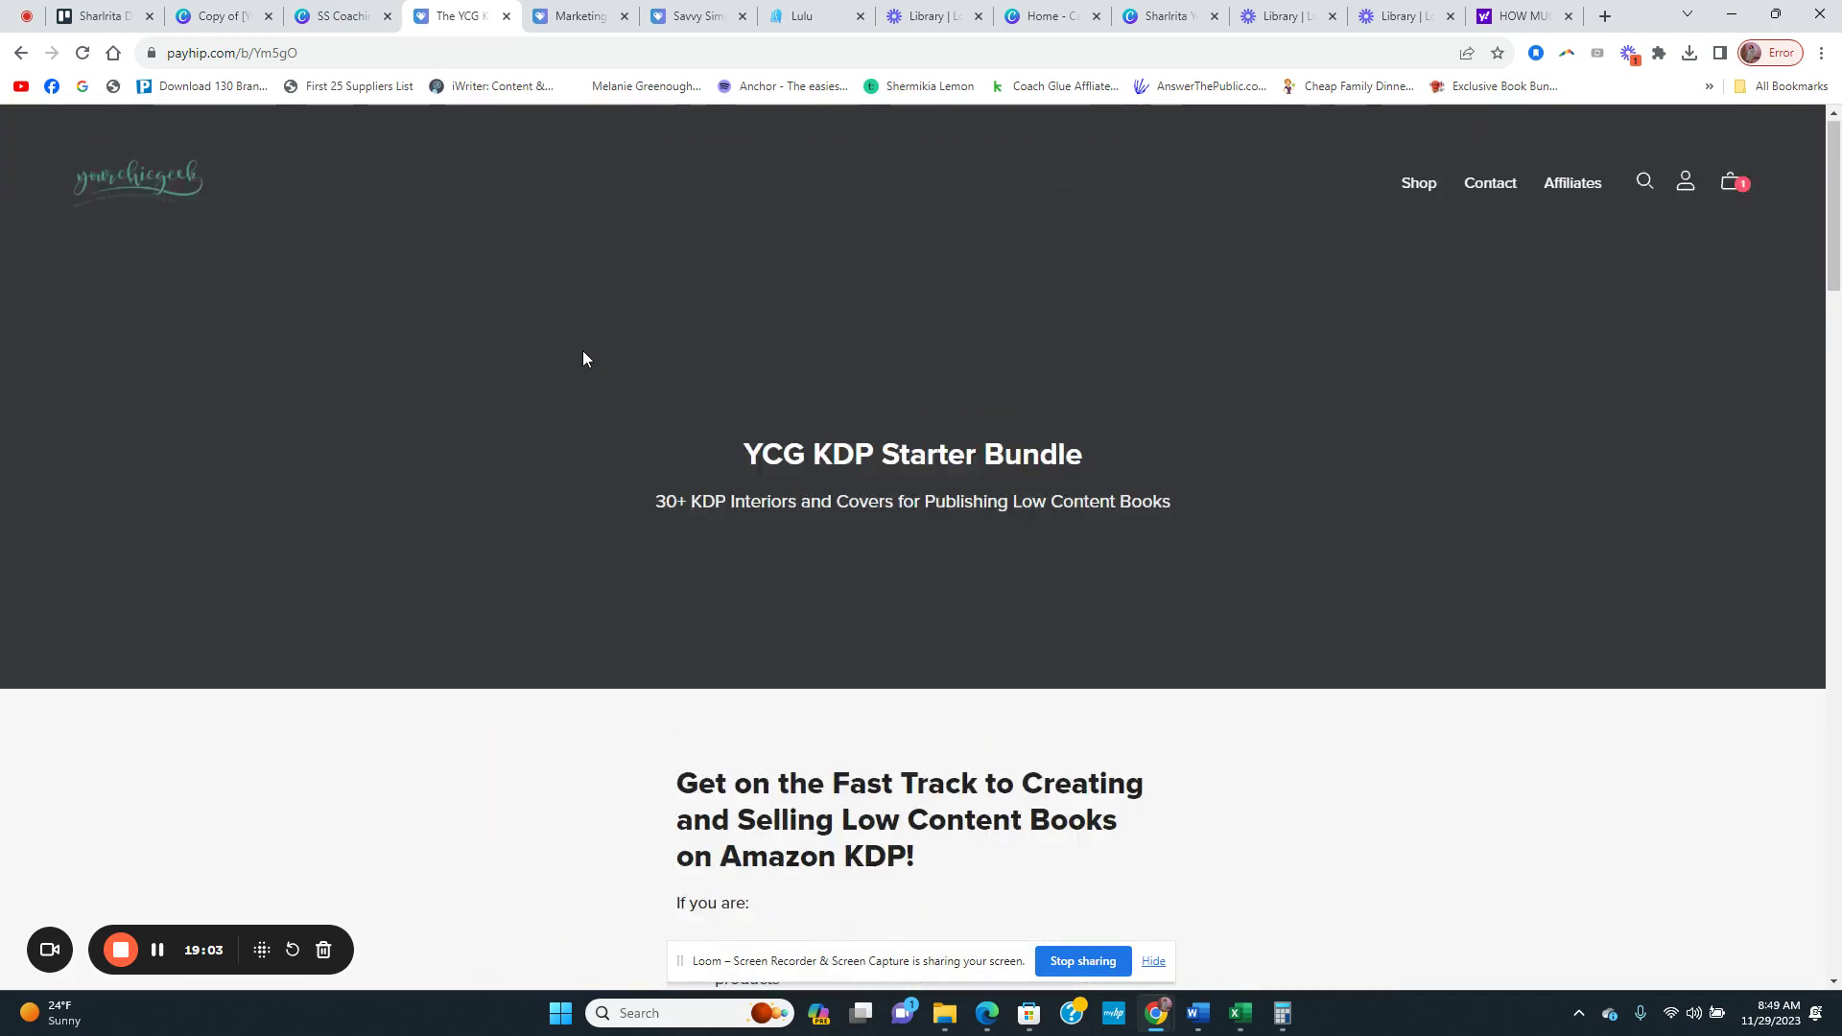